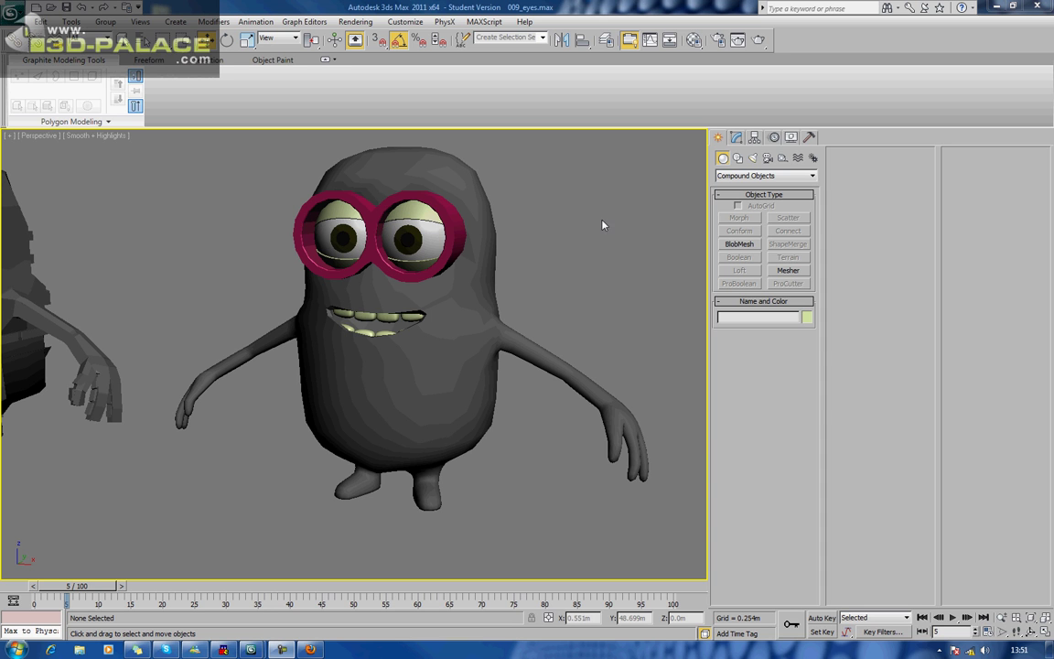
Step: Display edged faces in the viewport and select the minion's body mesh
mouse_move(470, 273)
middle_mouse_down("alt")
mouse_move(379, 324)
mouse_move(469, 283)
mouse_move(461, 287)
middle_mouse_up("alt")
scroll(379, 323, "up", 3)
key("F4")
left_click(400, 305)
scroll(457, 280, "down", 3)
scroll(460, 287, "up", 2)
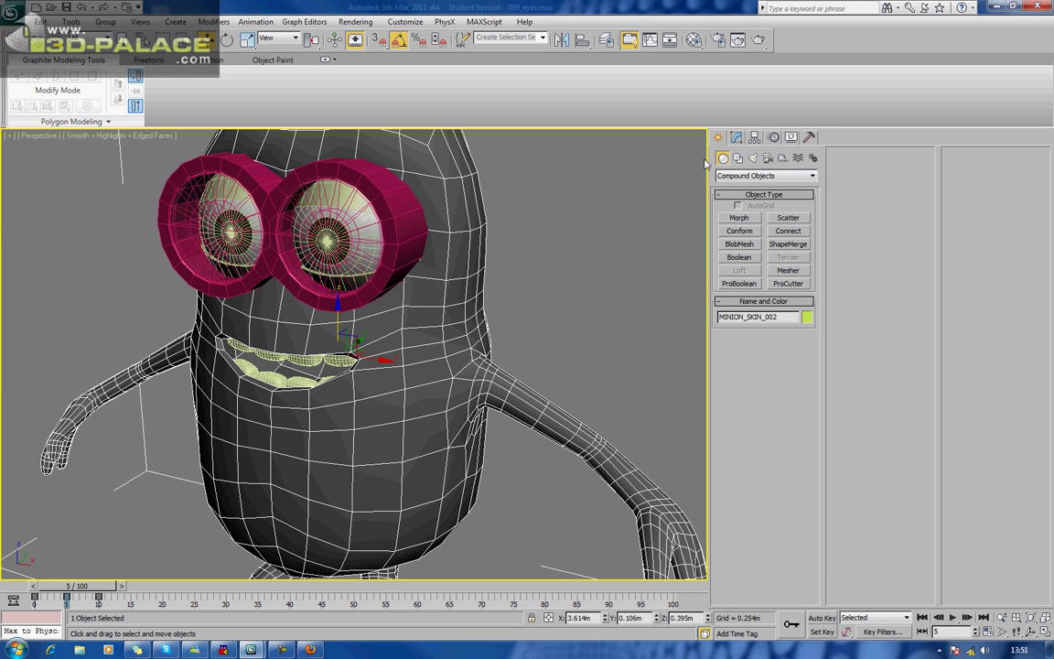
middle_click_drag(465, 245, 517, 307)
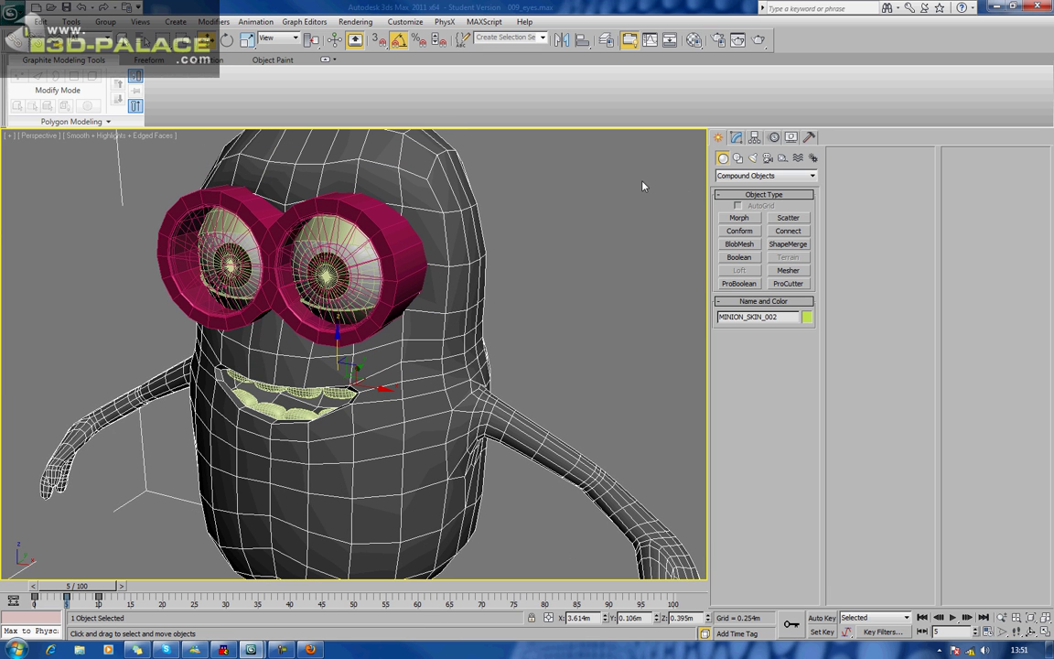
Step: Add a TurboSmooth modifier to the minion's body mesh
left_click(737, 142)
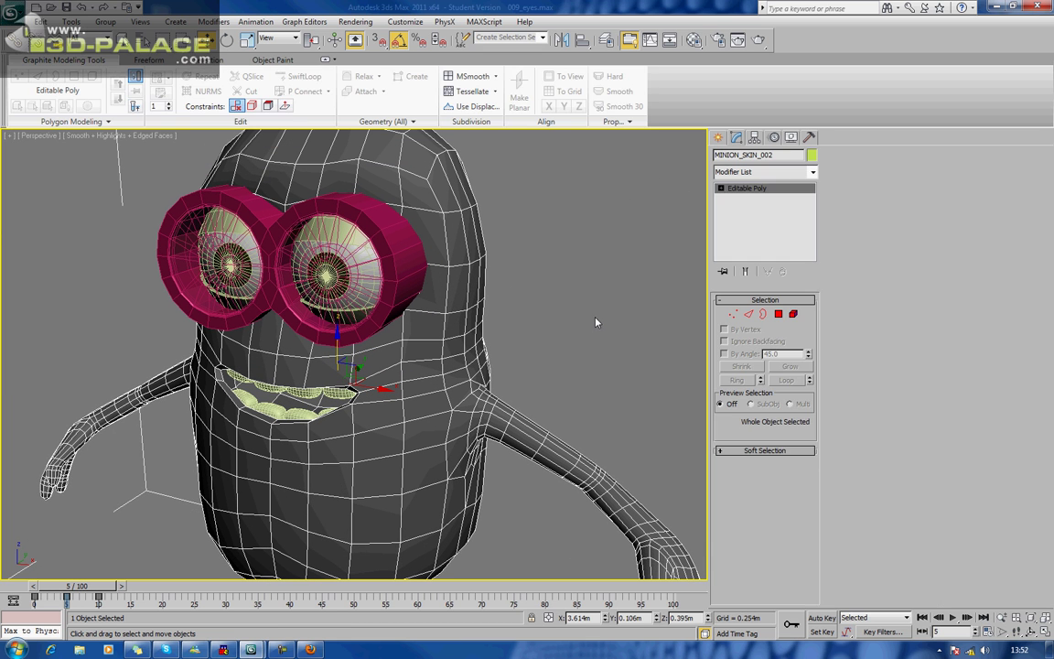
left_click(752, 173)
type("turbo")
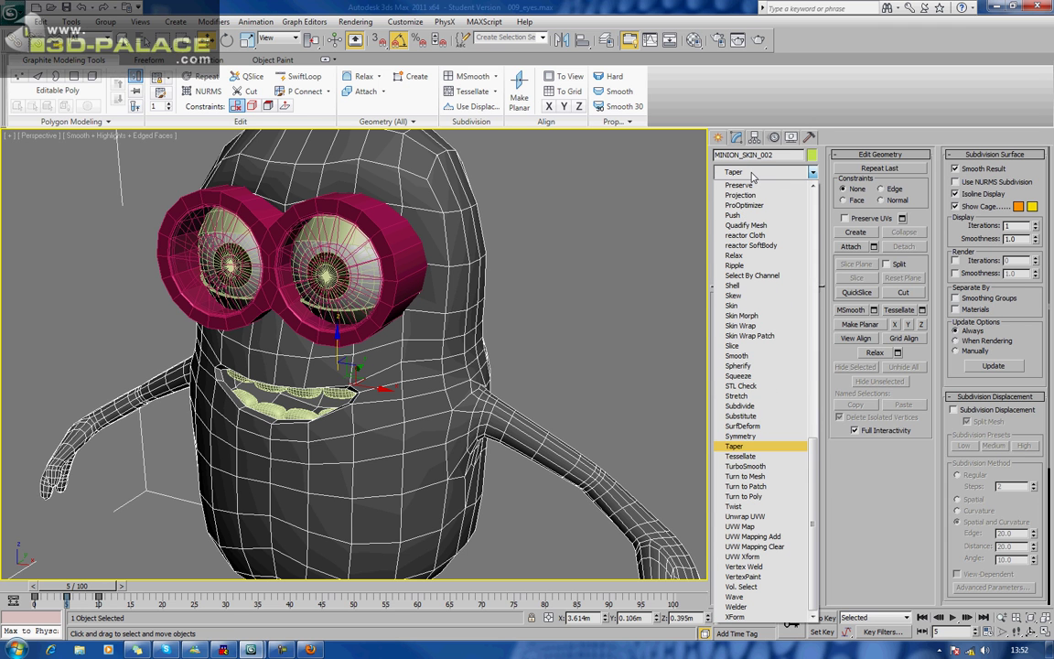
key("Return")
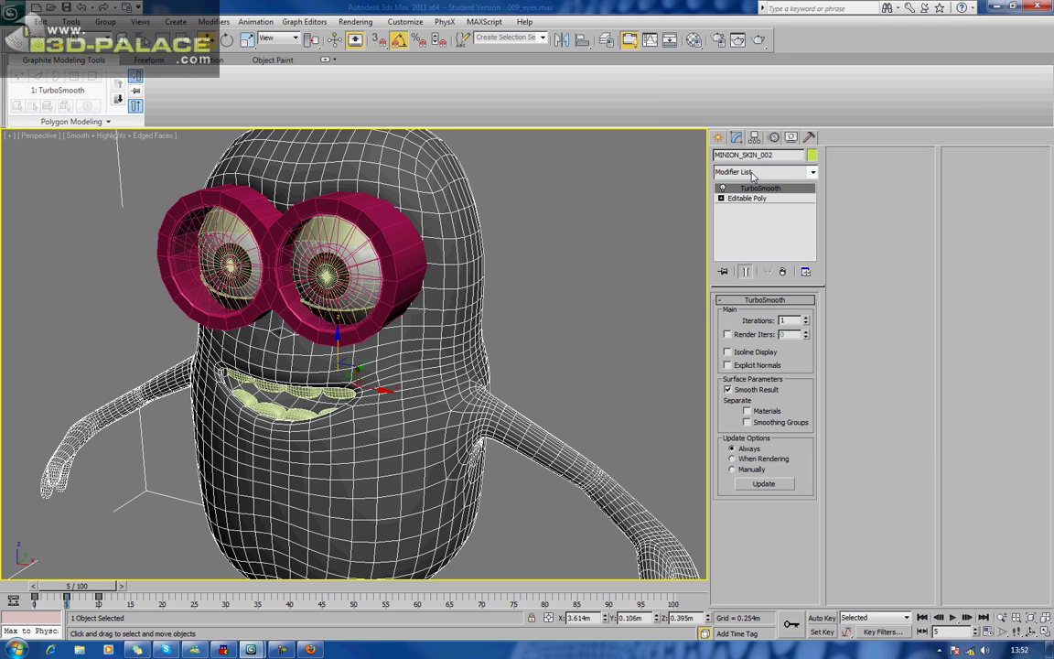
middle_click_drag(530, 245, 426, 259, "alt")
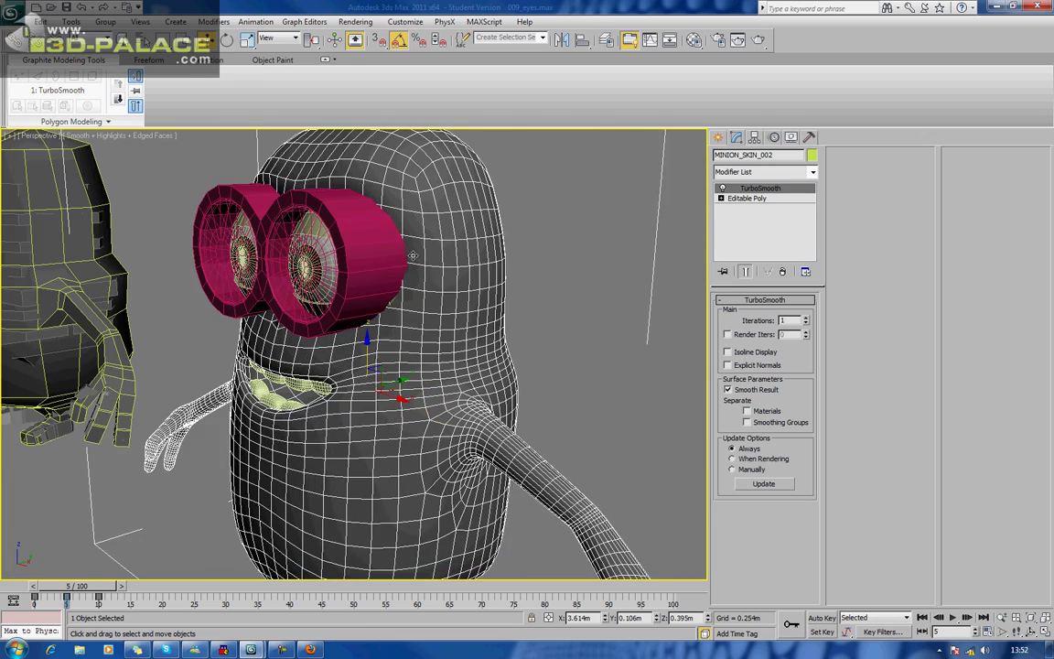
Step: Add an Edit Poly modifier above TurboSmooth on the body mesh
left_click(777, 174)
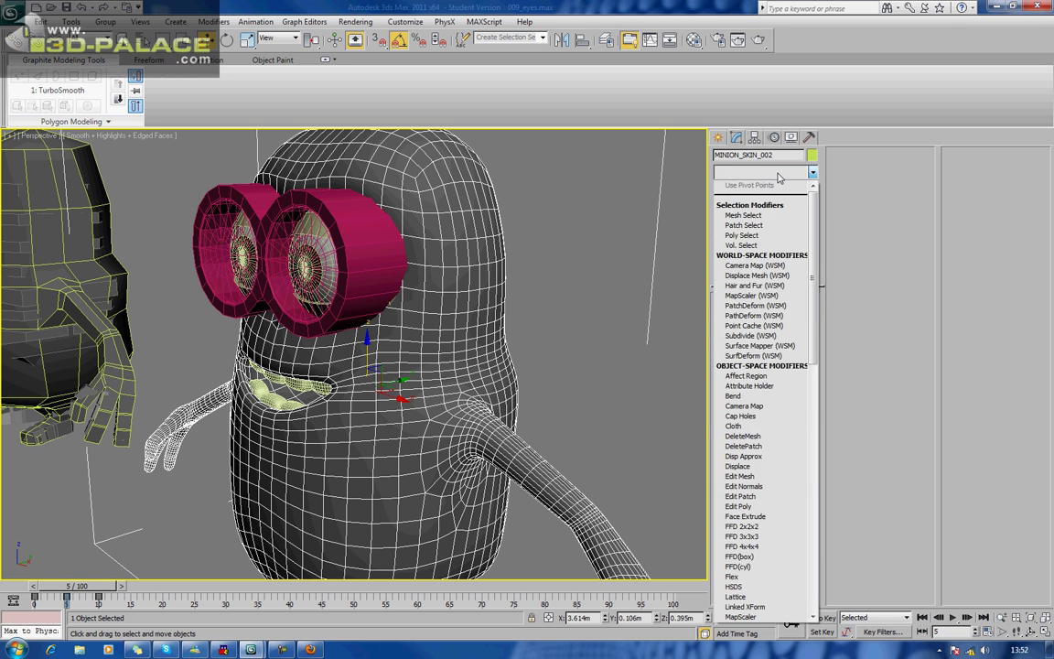
key("e")
key("e")
key("e")
key("e")
key("Return")
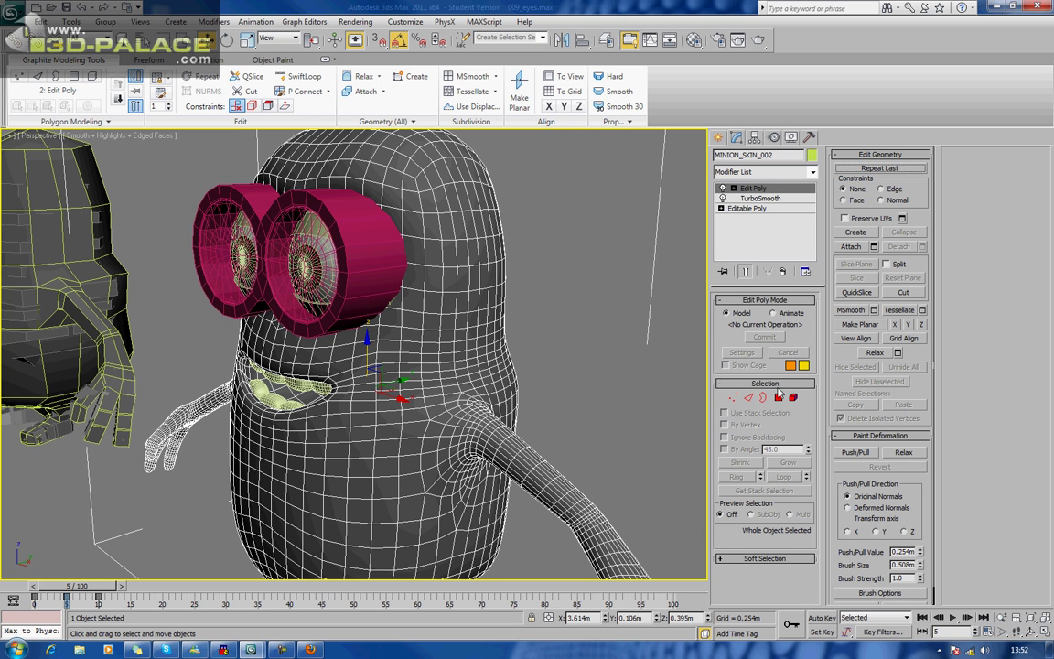
Step: Select the complete polygon ring around the head at goggle height by converting an edge ring to polygons
key("4")
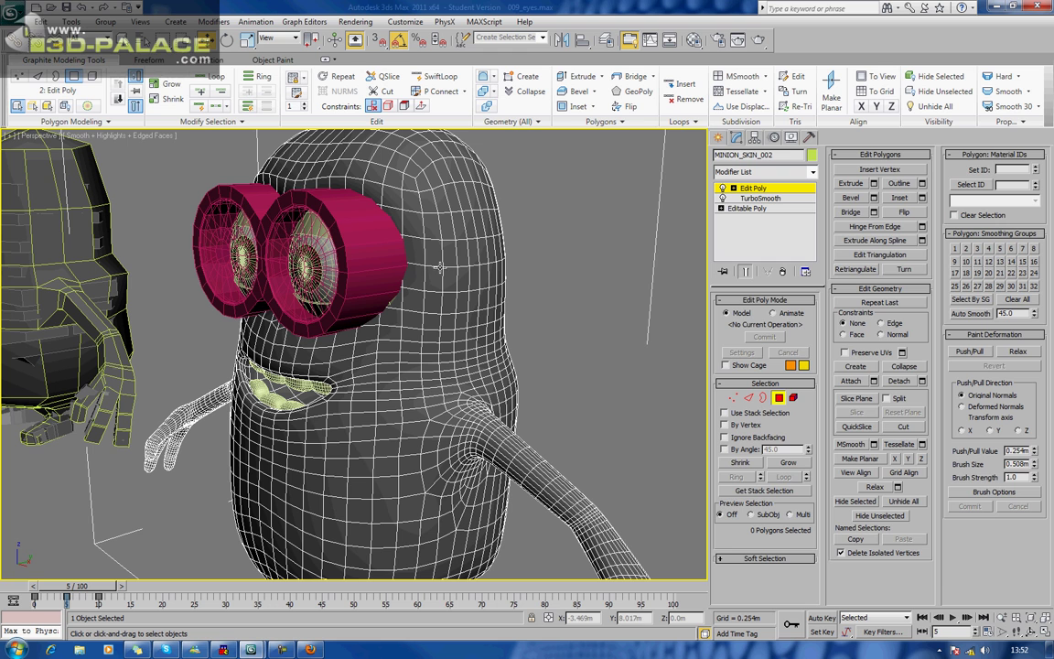
left_click(748, 399)
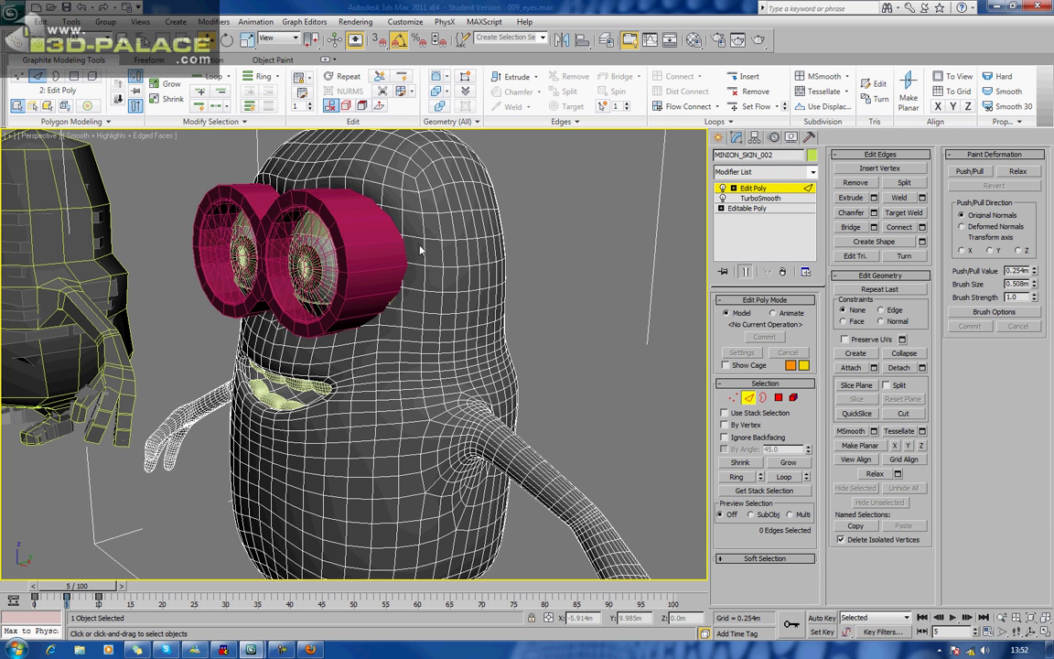
left_click(426, 278)
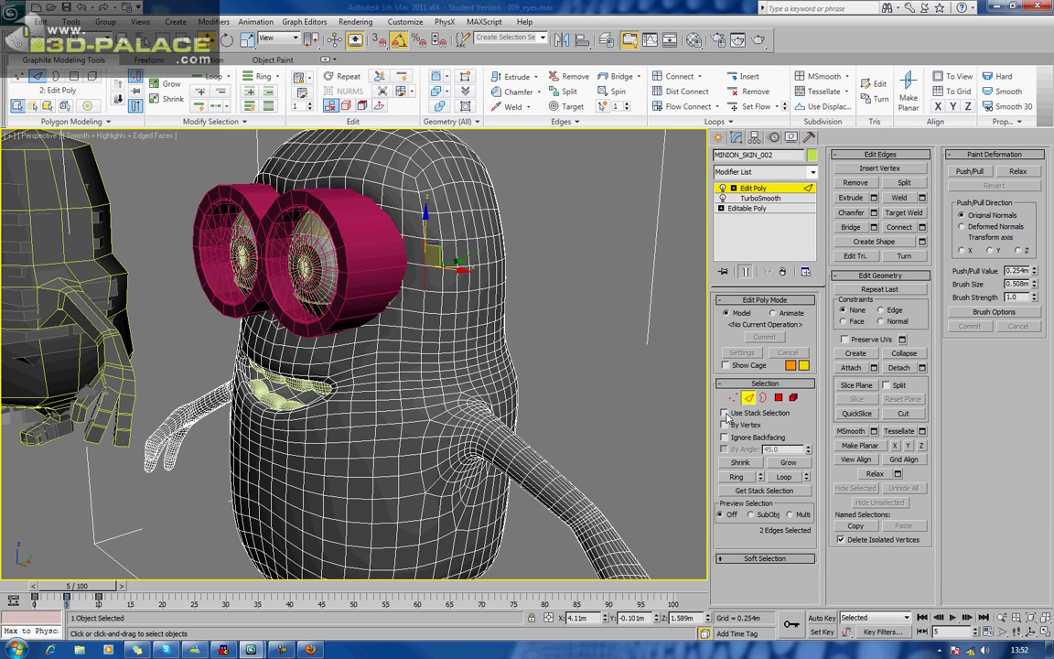
left_click(736, 477)
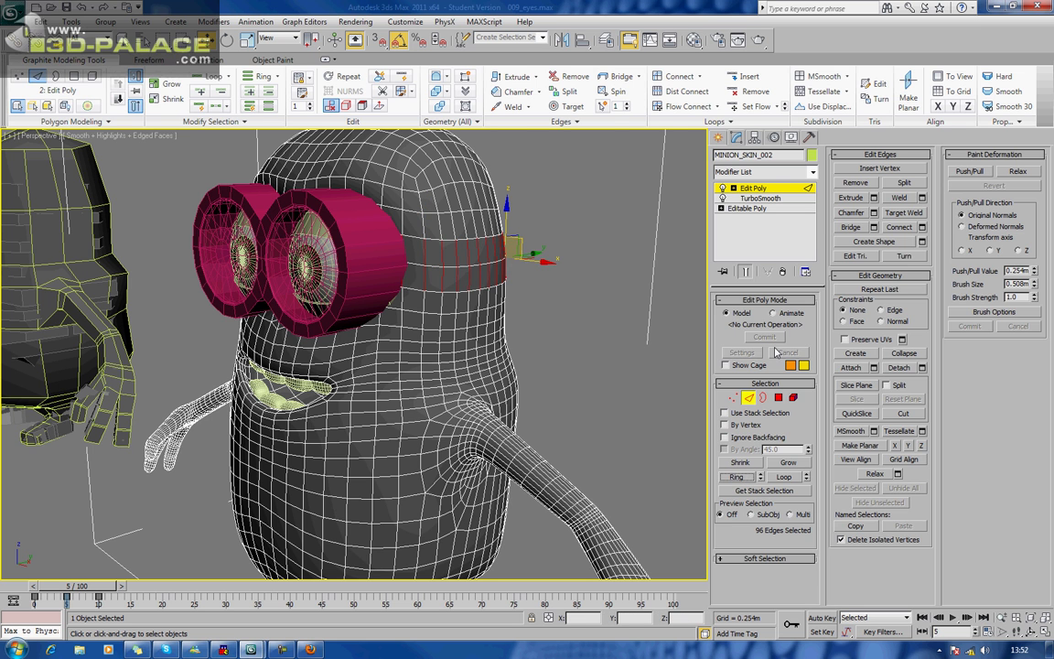
left_click(778, 398, "ctrl")
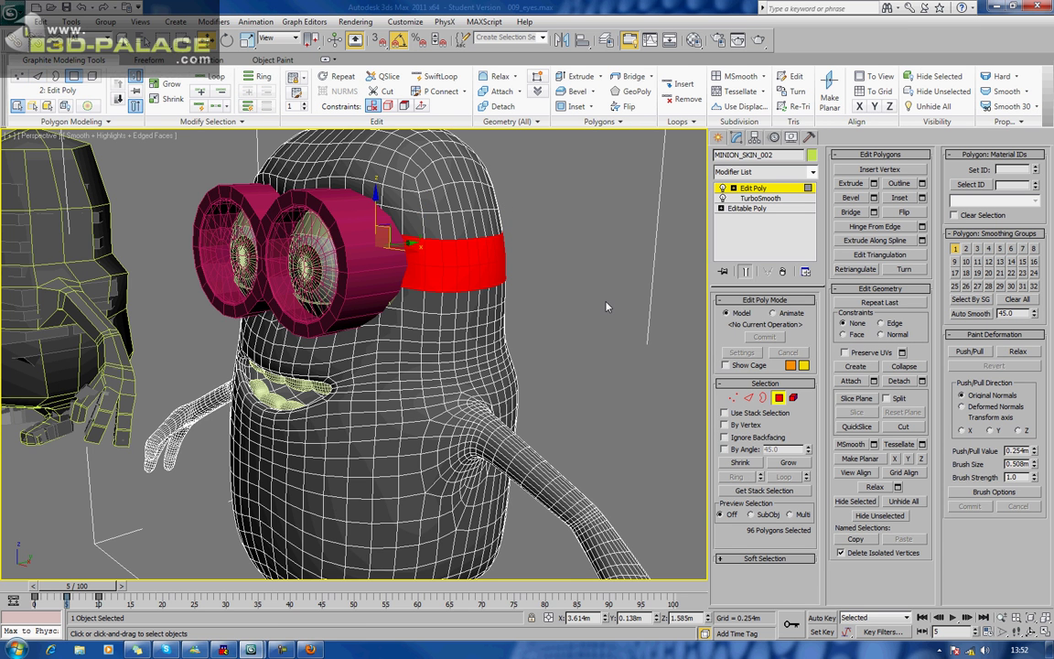
middle_click_drag(606, 306, 613, 328, "alt")
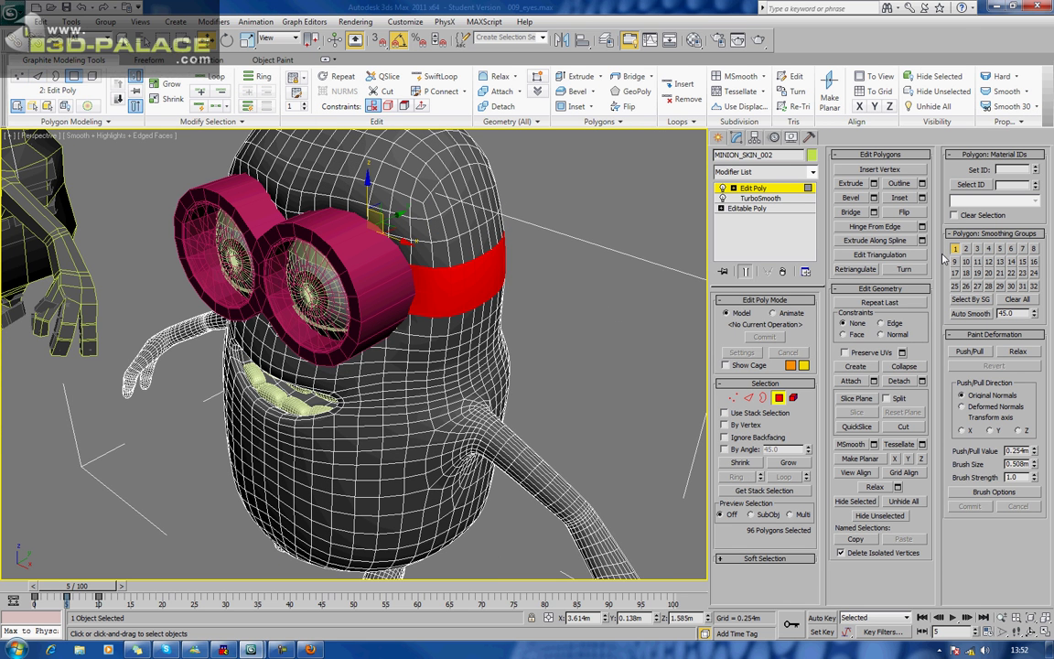
Step: Detach the selected polygon ring as a clone named Object001 and leave polygon editing
left_click(900, 381)
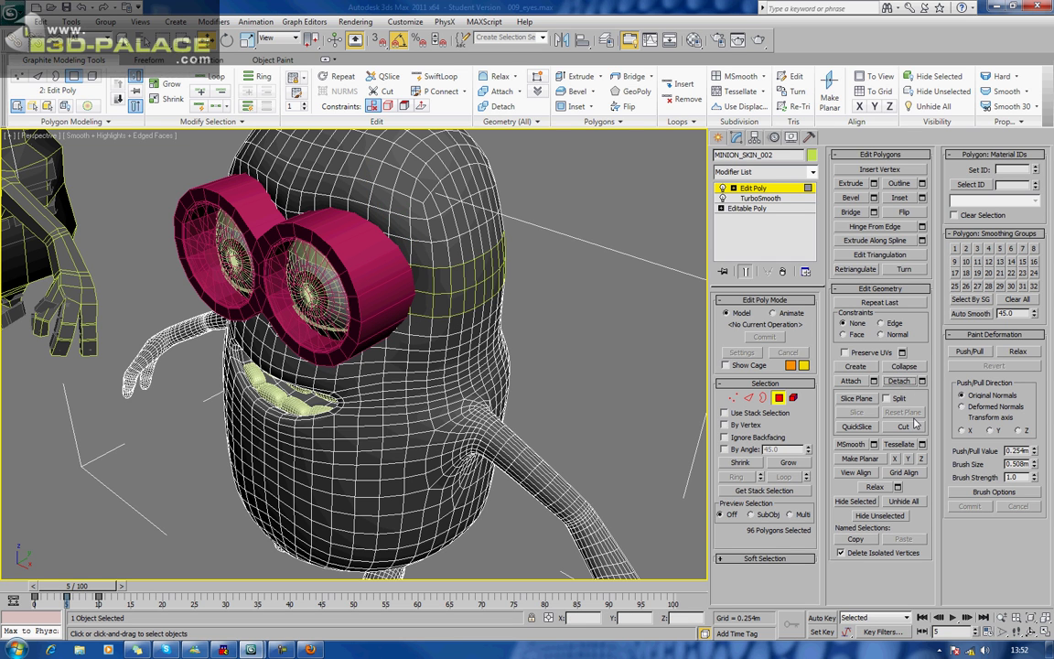
key("ctrl+z")
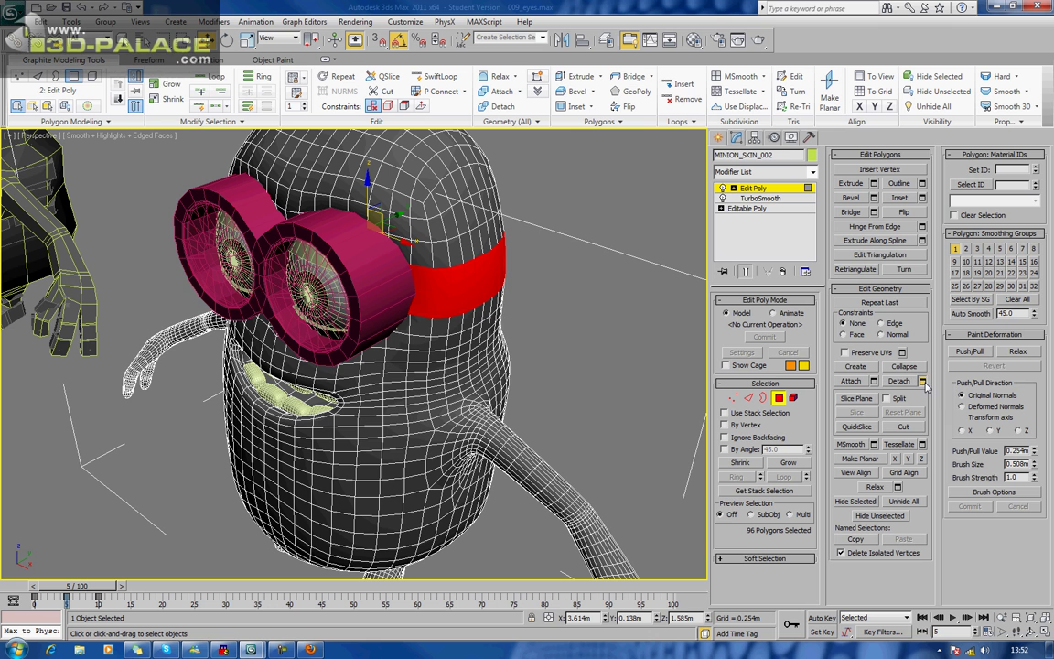
left_click(915, 381)
left_click(520, 344)
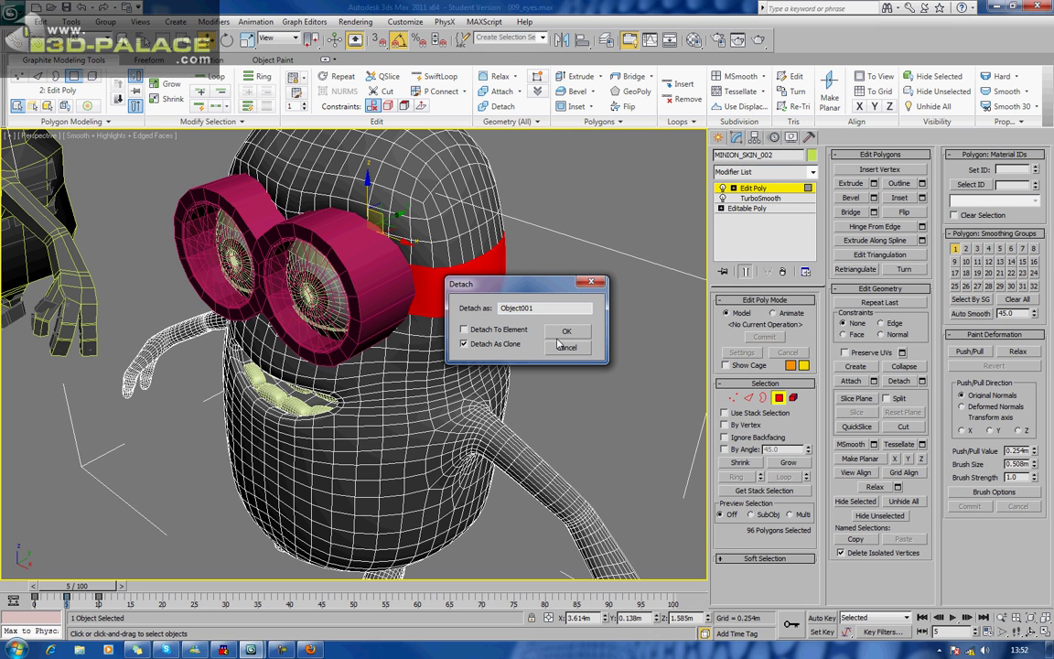
left_click(563, 334)
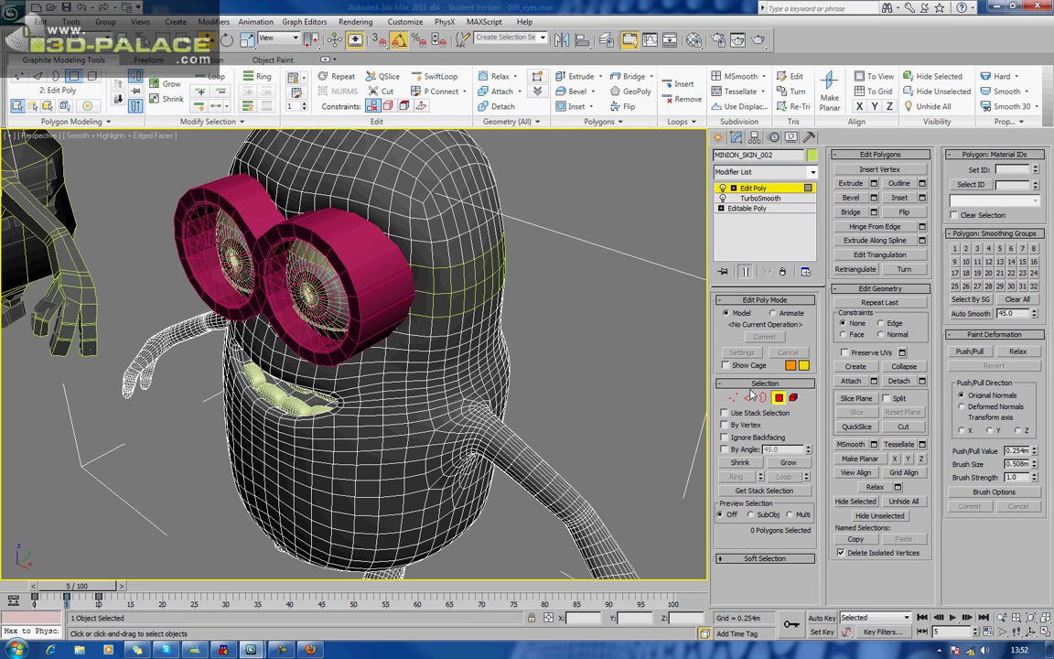
left_click(780, 399)
left_click(583, 271)
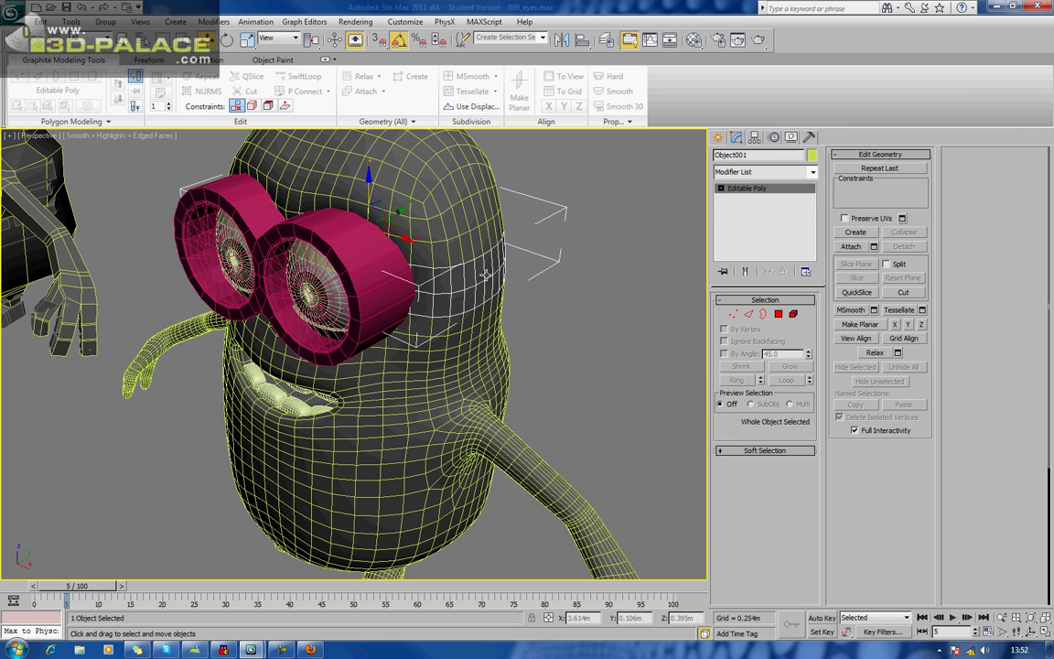
Step: Try moving the detached strap band away from the head, undo the move and clear the selection
left_click(485, 275)
left_click_drag(377, 223, 435, 273)
key("ctrl+z")
left_click(636, 295)
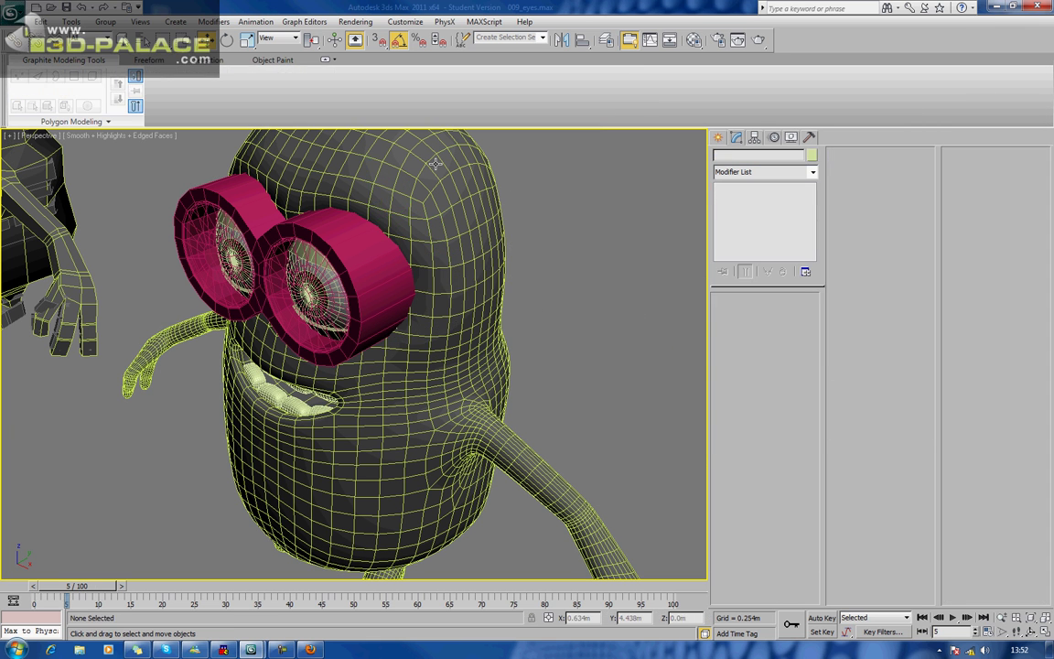
Step: Remove the Edit Poly and TurboSmooth modifiers from the minion's body mesh and deselect it
left_click(492, 226)
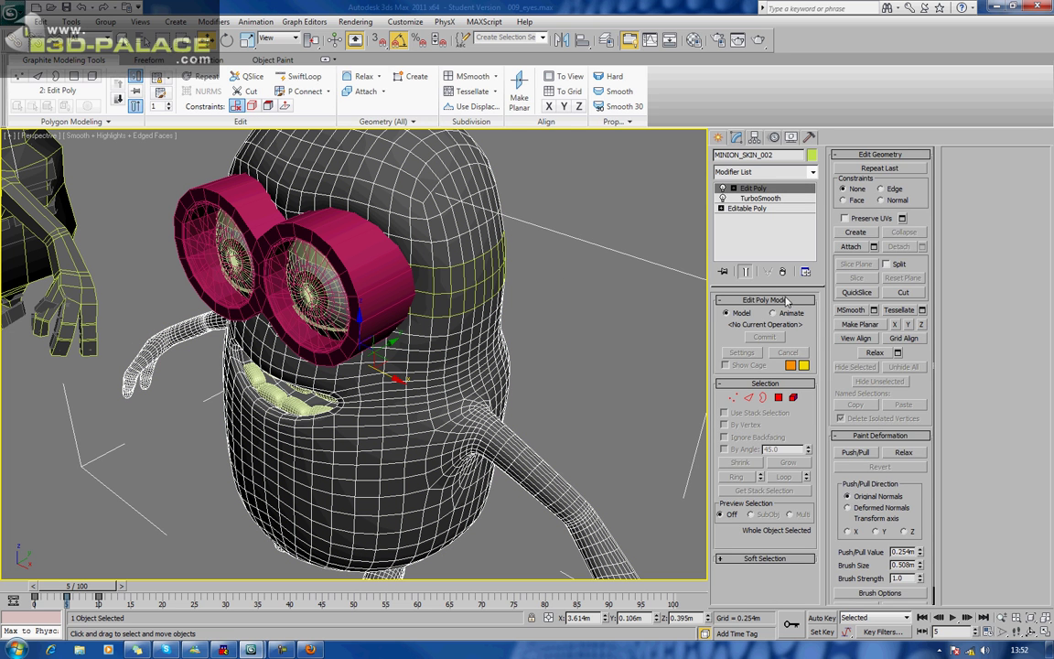
left_click(782, 272)
left_click(783, 273)
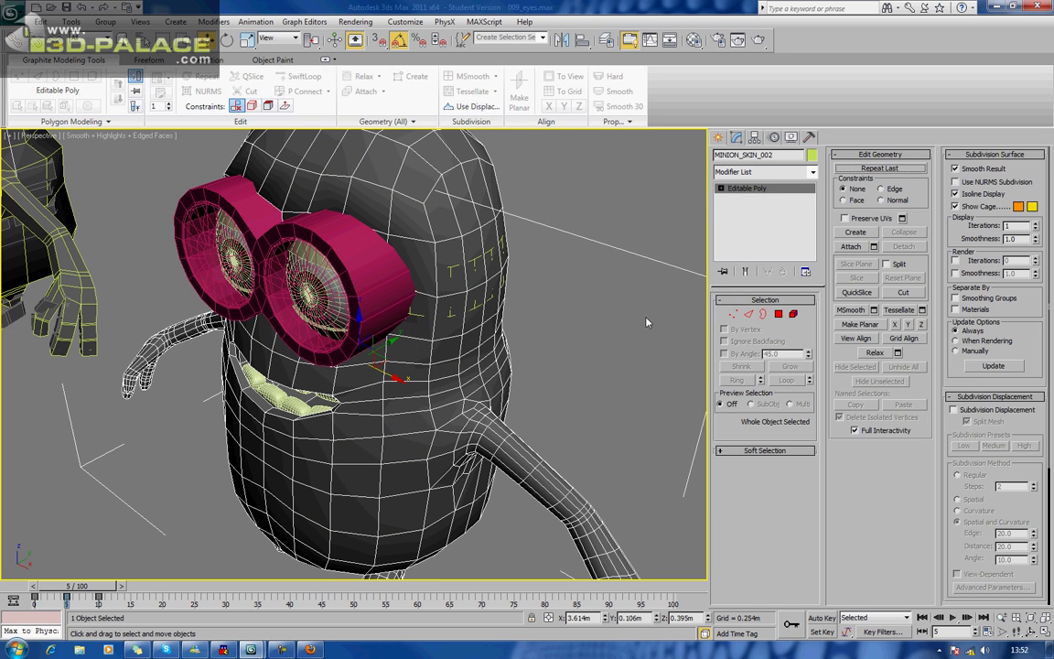
left_click(560, 280)
Step: Examine how the detached band overlaps the body surface in wireframe and shaded display
mouse_move(492, 284)
middle_mouse_down("alt")
mouse_move(522, 271)
mouse_move(560, 292)
mouse_move(545, 277)
mouse_move(503, 293)
middle_mouse_up("alt")
key("F3")
key("F3")
key("F3")
key("F3")
key("F3")
key("F3")
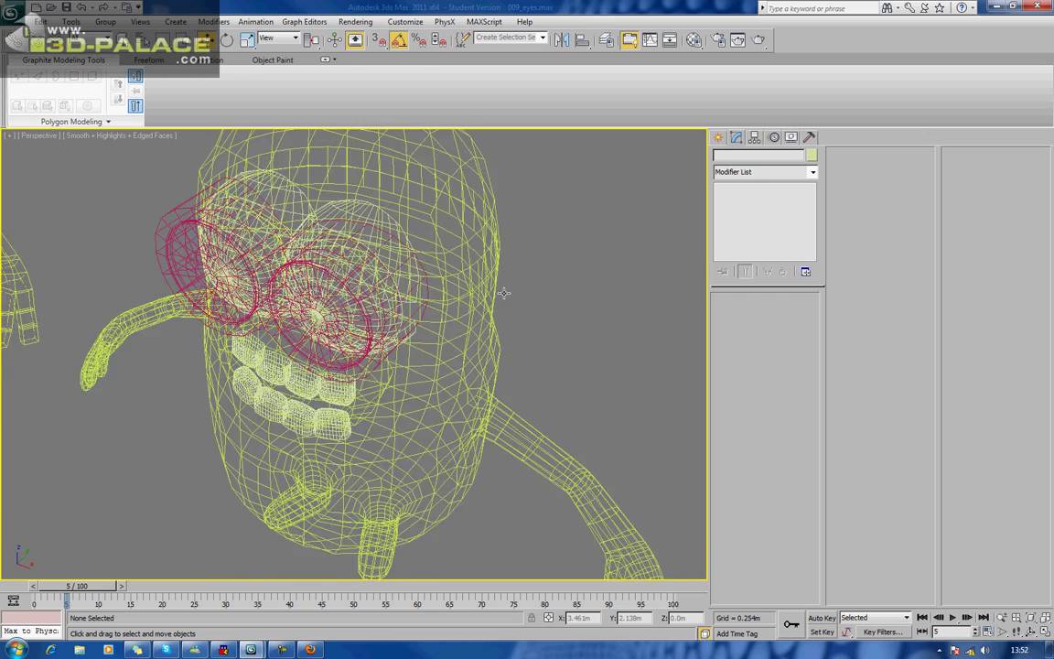
middle_click_drag(503, 298, 508, 289, "alt")
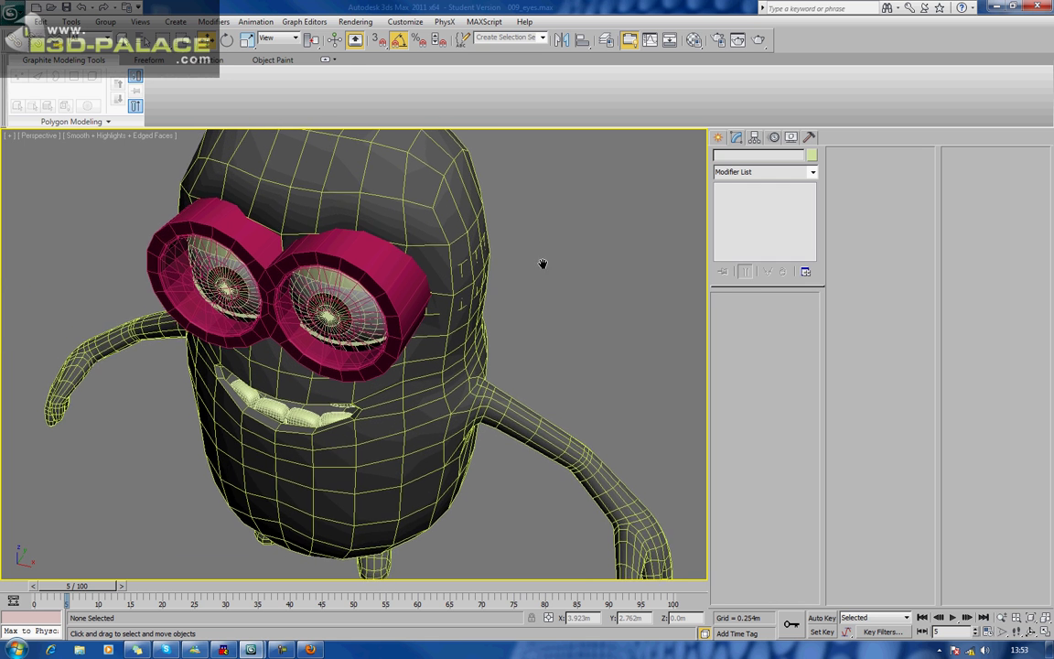
scroll(534, 284, "down", 4)
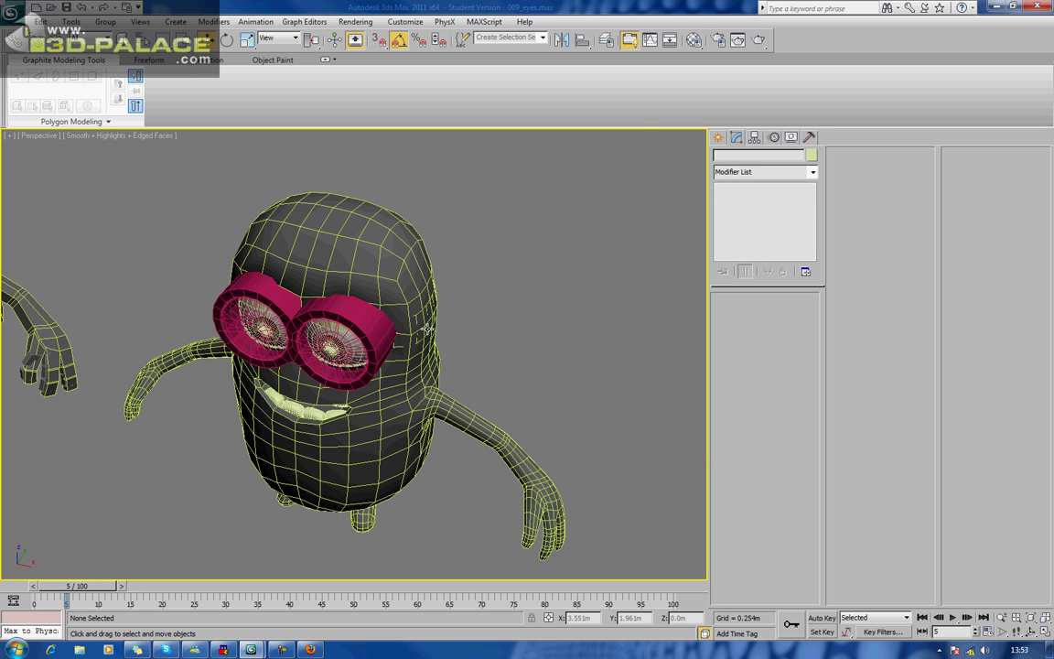
Step: Add a Push modifier to the detached band Object001 and set its push value to 0.001 m
left_click(390, 294)
left_click(426, 328)
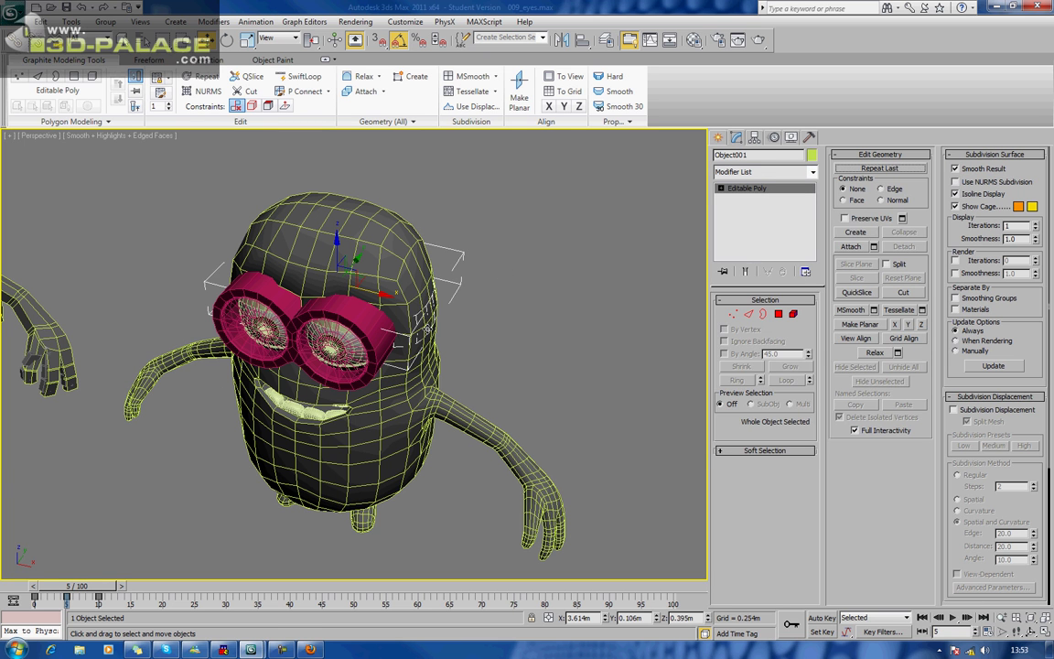
left_click(789, 172)
left_click(791, 174)
left_click(791, 174)
scroll(769, 190, "down", 2)
scroll(768, 189, "down", 15)
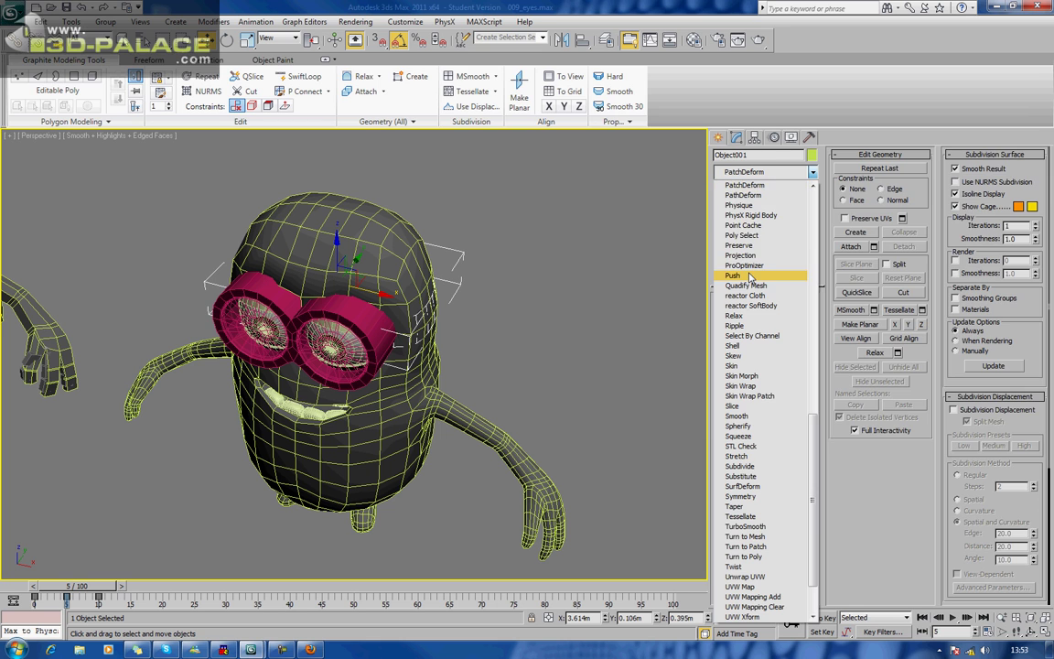
left_click(750, 274)
mouse_move(809, 316)
left_mouse_down()
mouse_move(816, 282)
mouse_move(805, 327)
mouse_move(809, 311)
left_mouse_up()
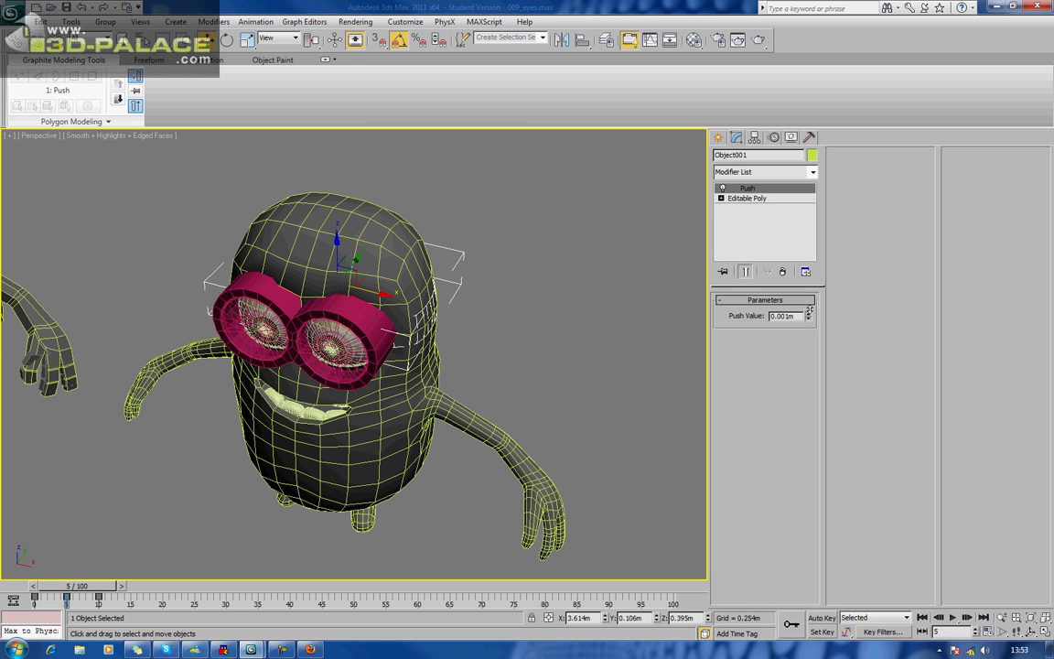
Step: Inspect the pushed band against the head surface up close, in shaded and wireframe display
mouse_move(668, 336)
middle_mouse_down("alt")
mouse_move(604, 301)
mouse_move(515, 282)
mouse_move(497, 326)
mouse_move(580, 314)
mouse_move(598, 297)
mouse_move(557, 292)
mouse_move(555, 325)
mouse_move(607, 322)
mouse_move(616, 284)
mouse_move(514, 293)
middle_mouse_up("alt")
scroll(620, 286, "up", 3)
left_click(623, 286)
scroll(517, 291, "up", 5)
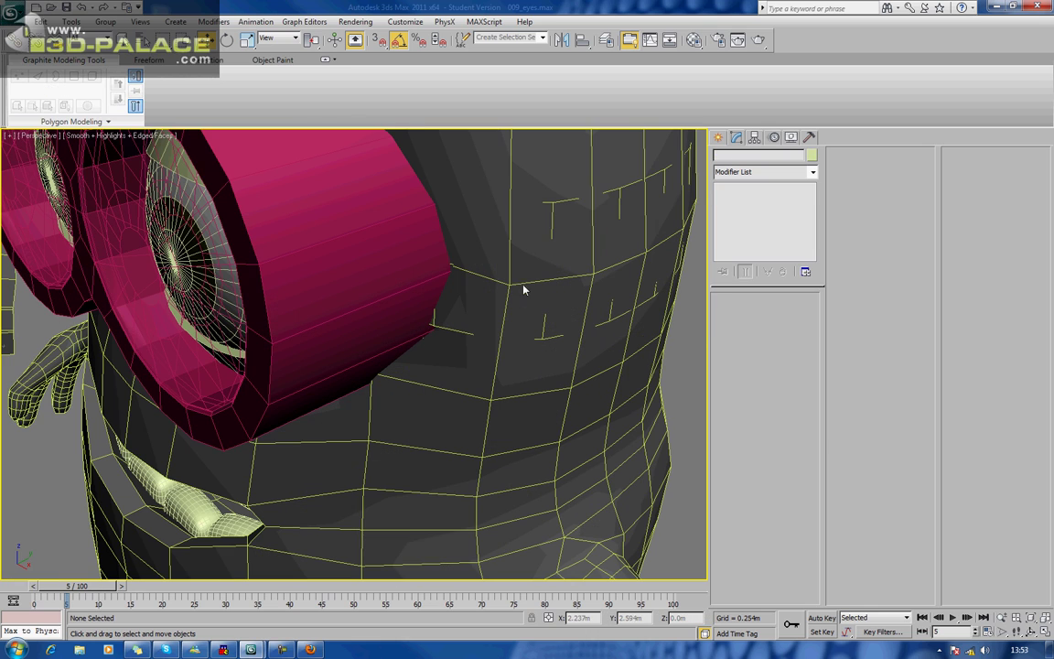
left_click(515, 296)
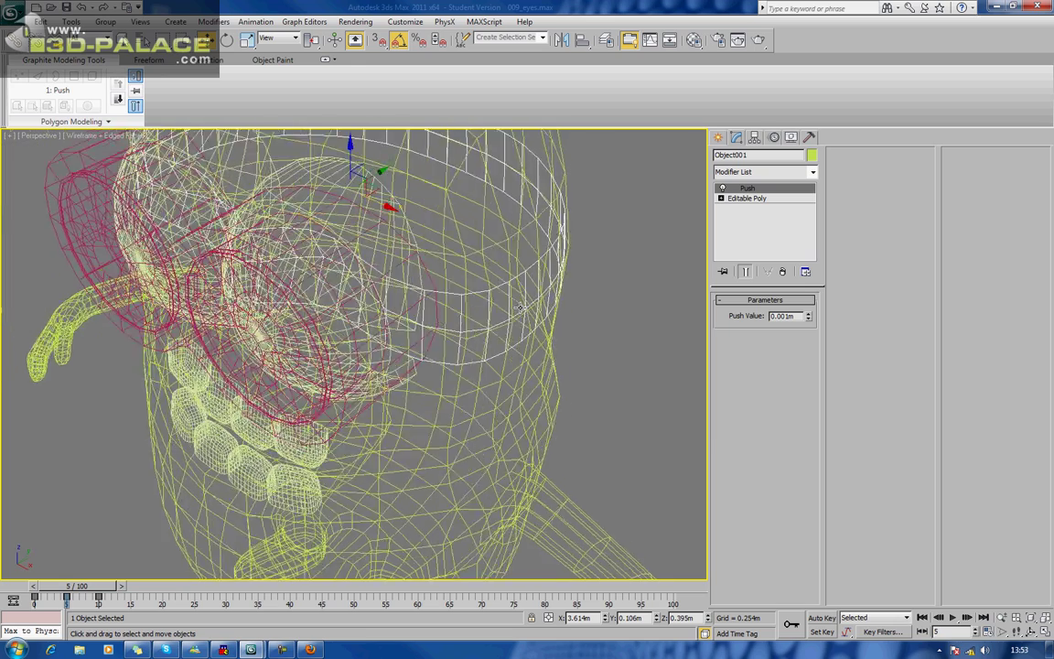
mouse_move(519, 308)
middle_mouse_down("alt")
mouse_move(524, 288)
mouse_move(555, 346)
mouse_move(511, 345)
mouse_move(604, 314)
middle_mouse_up("alt")
key("F3")
scroll(524, 305, "down", 3)
Step: Add an Edit Poly modifier above Push on the band
left_click(753, 175)
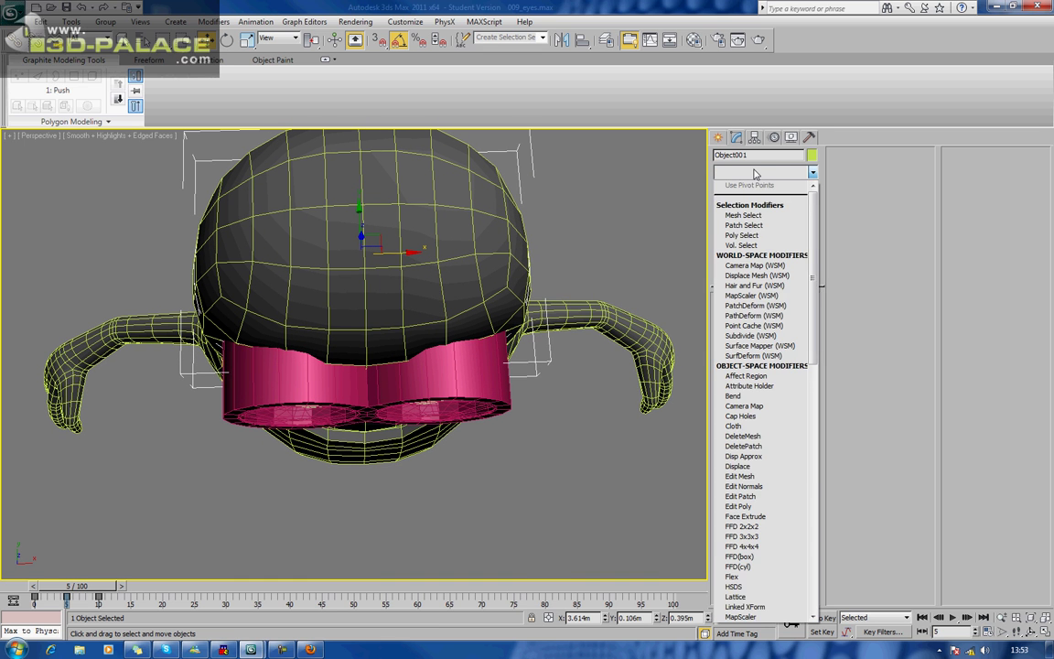
key("e")
key("e")
key("e")
key("e")
key("Return")
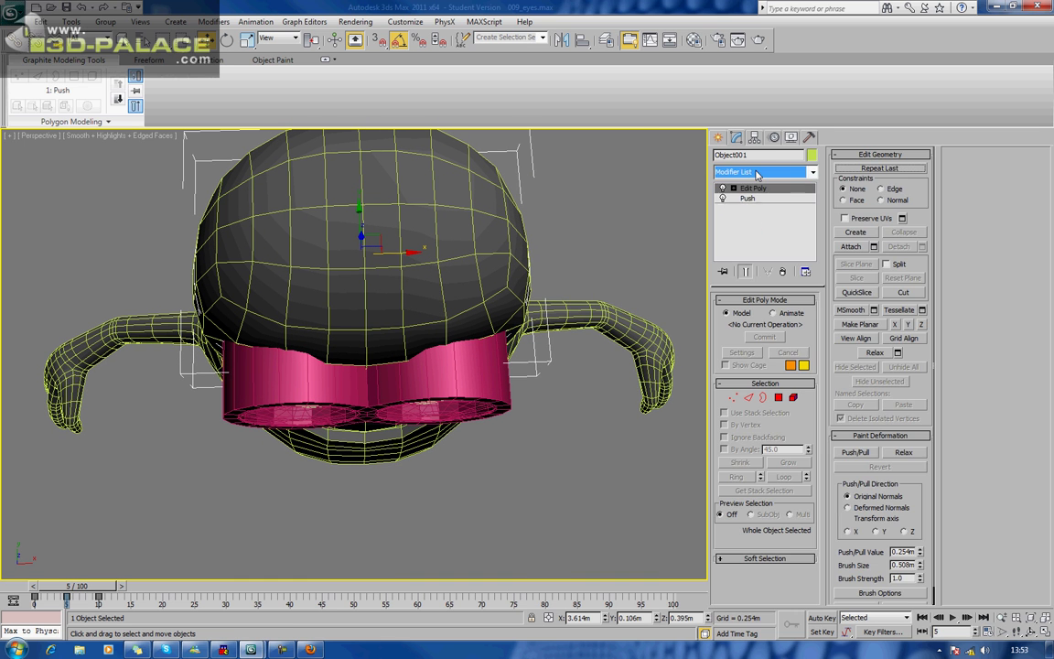
Step: Delete the section of the band's polygons that crosses the front of the head behind the goggles
middle_click_drag(485, 291, 483, 299, "alt")
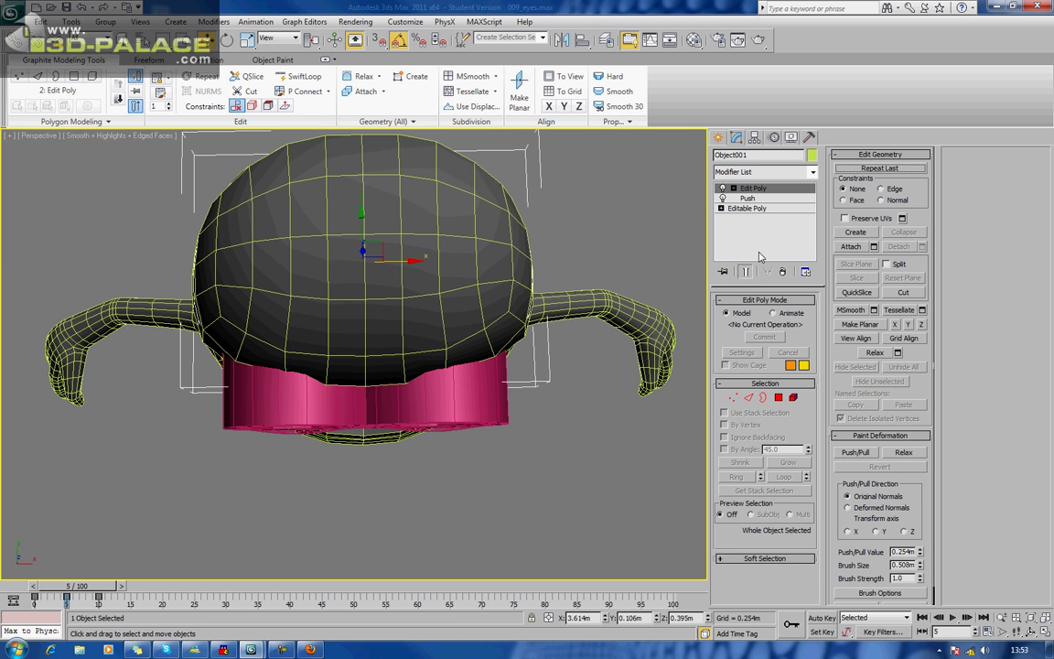
key("4")
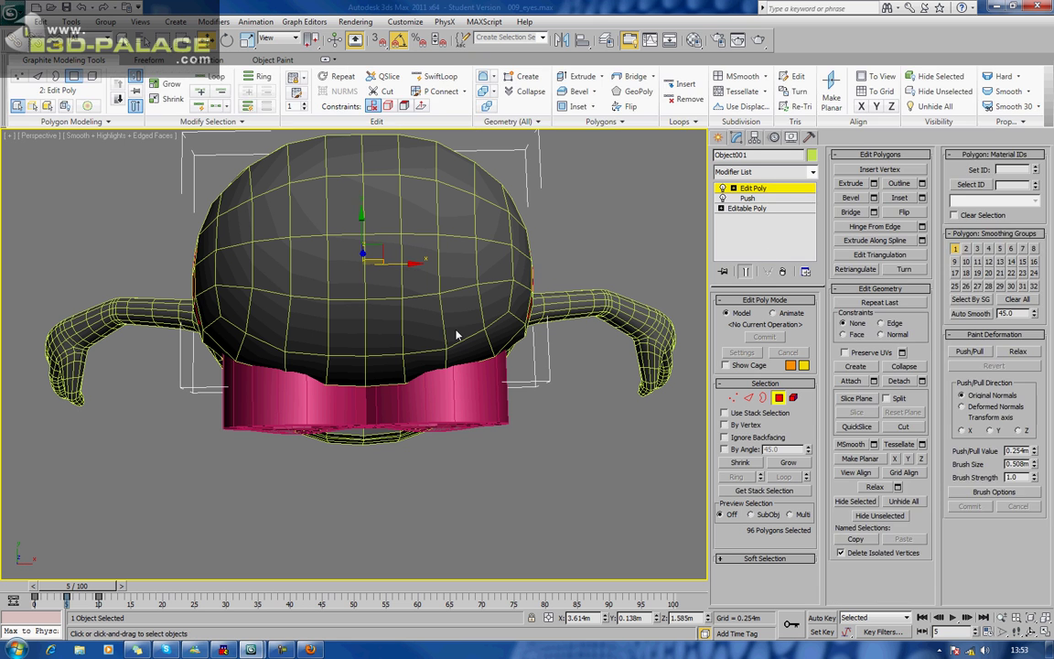
left_click_drag(501, 331, 233, 435)
middle_click_drag(250, 435, 217, 369, "alt")
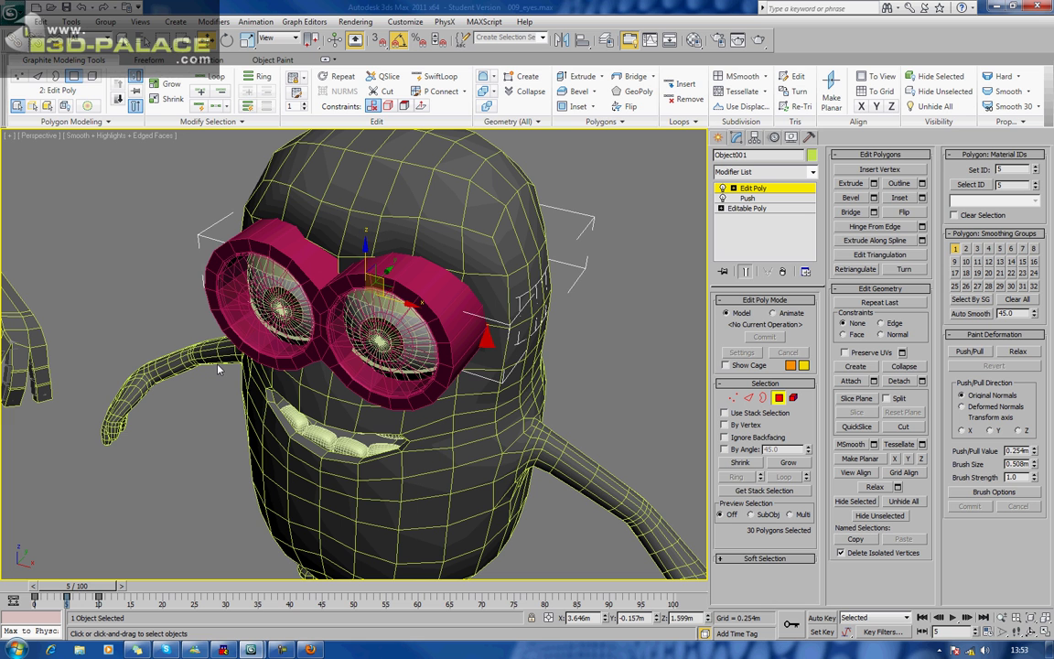
left_click(218, 365)
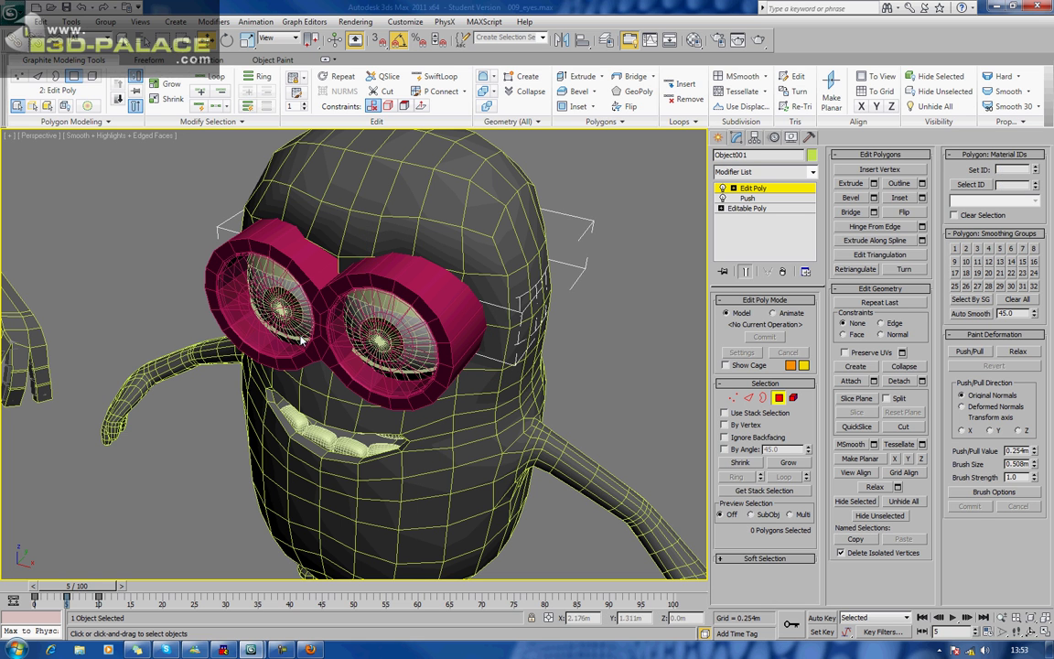
Step: Move the whole open band straight up along Z to about 1.303 m, clear of the minion's head
left_click(744, 187)
middle_click_drag(651, 221, 608, 265)
left_click_drag(368, 244, 341, 167)
middle_click_drag(319, 179, 187, 197, "alt")
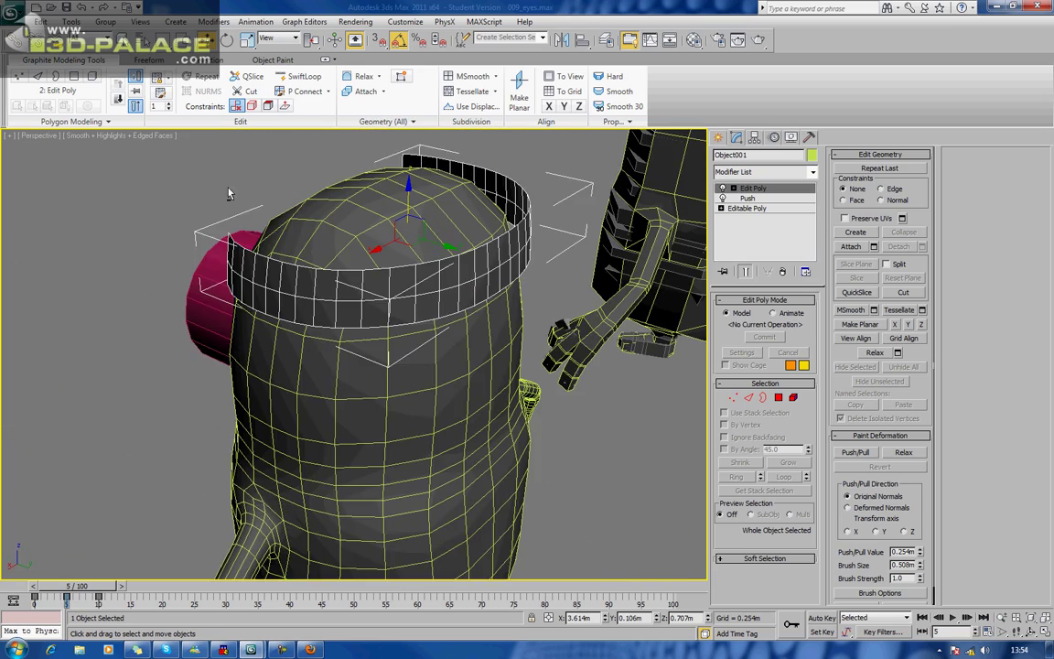
middle_click_drag(260, 210, 361, 281, "alt")
scroll(397, 190, "down", 2)
left_click_drag(330, 296, 334, 192)
middle_click_drag(334, 192, 505, 284, "alt")
scroll(520, 230, "up", 3)
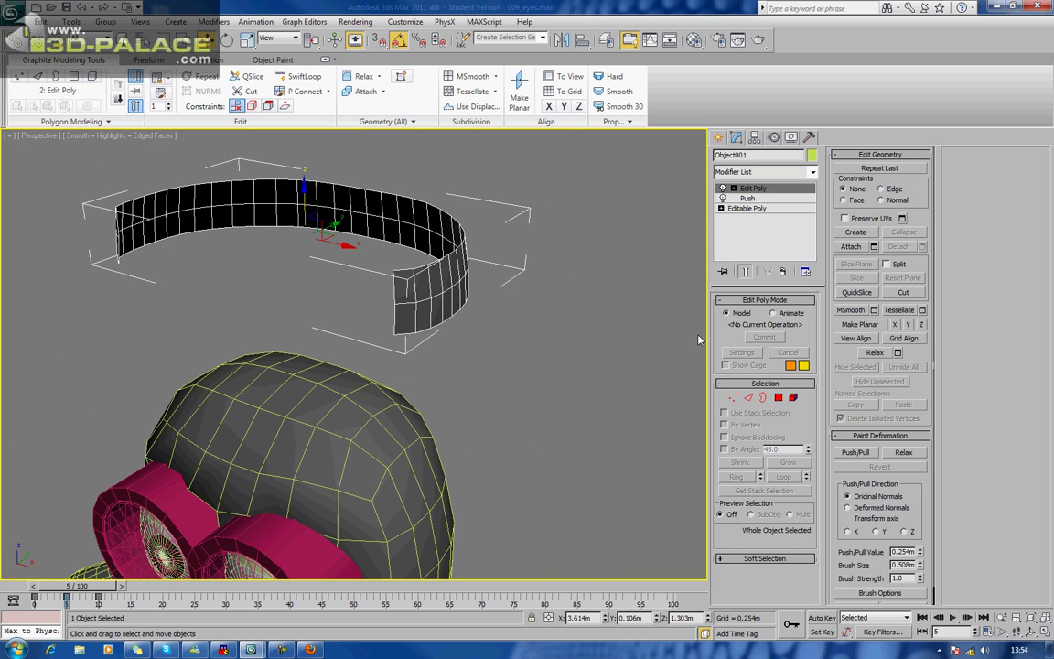
Step: Chamfer the band's middle horizontal edge loop into two loops that divide the band into three rows of similar height
left_click(749, 398)
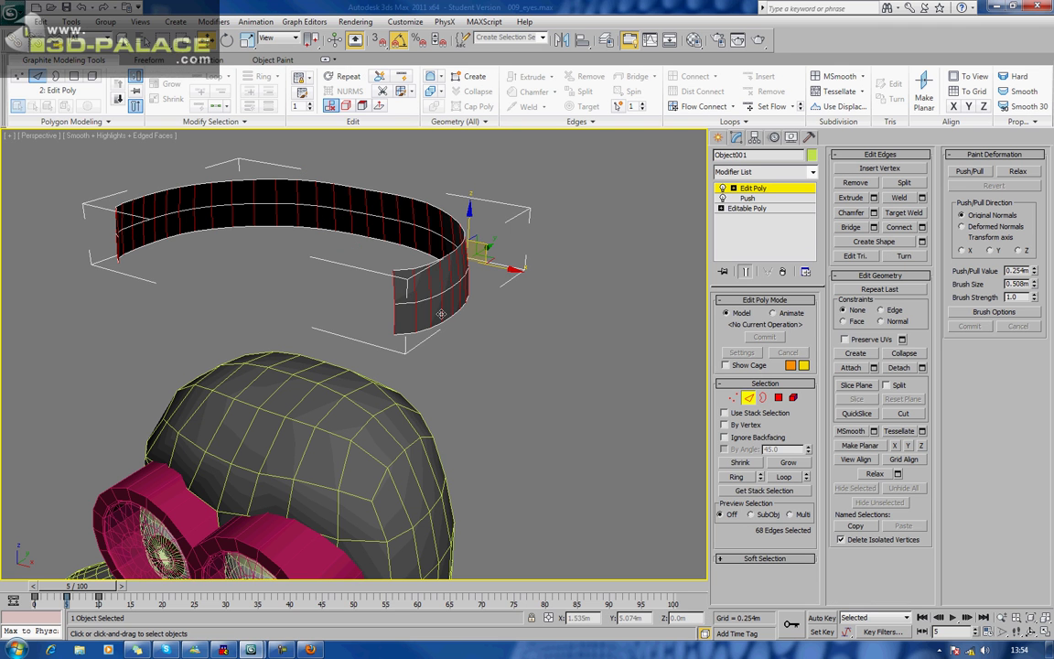
left_click(428, 300)
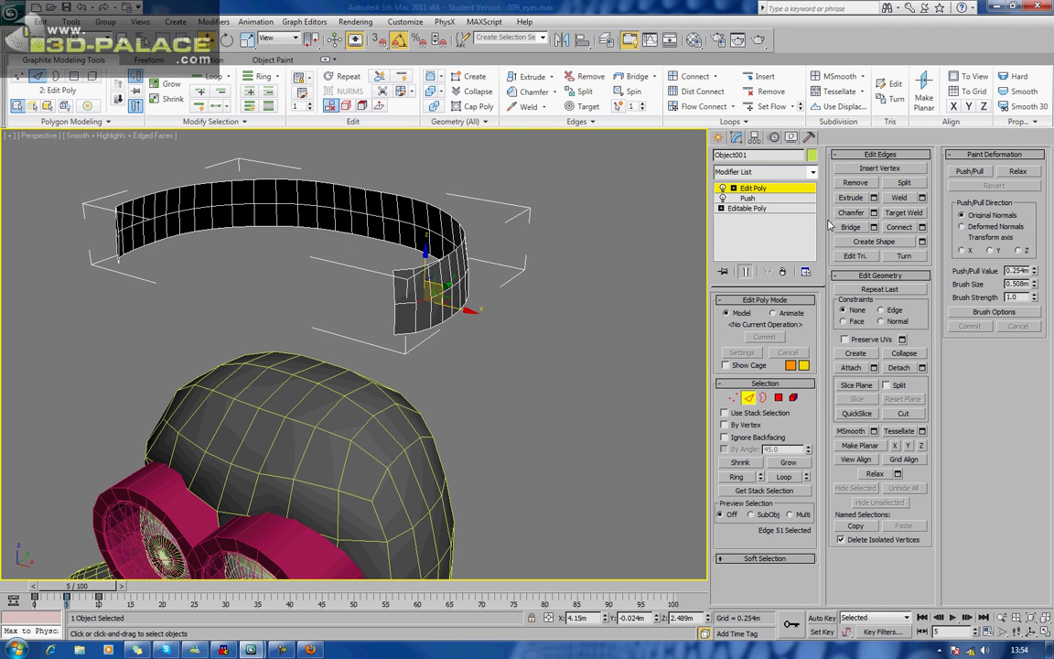
left_click(784, 478)
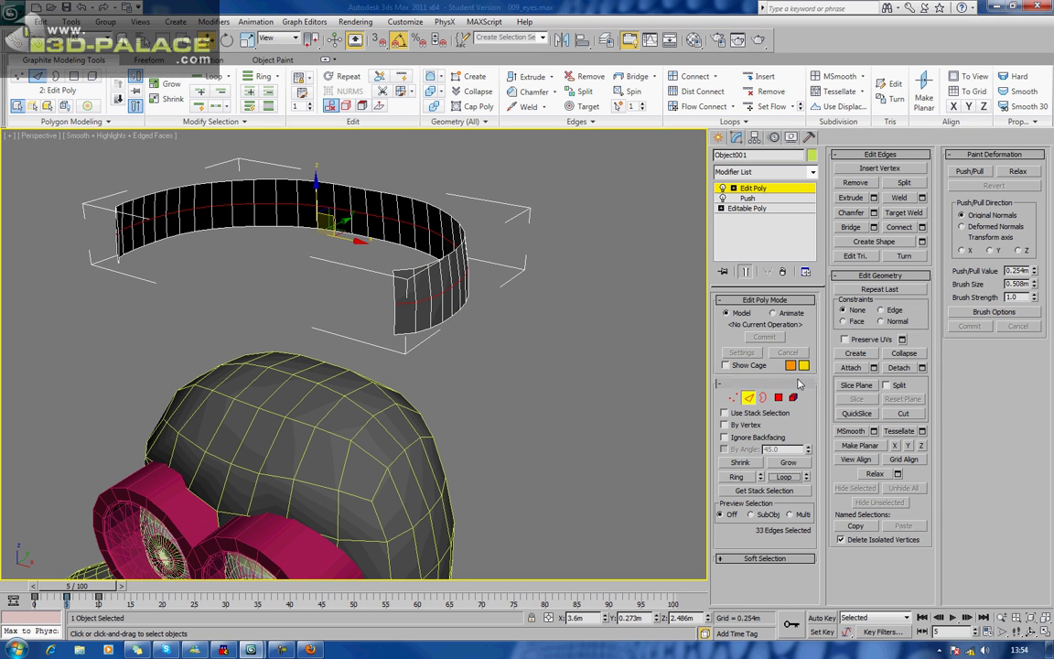
left_click(858, 213)
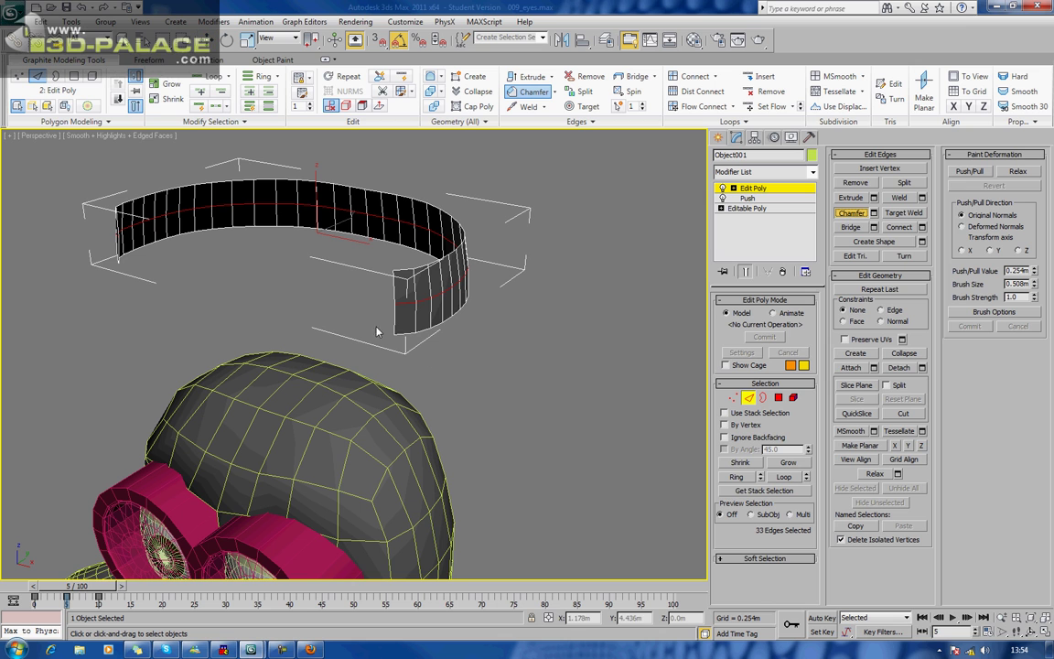
left_click_drag(405, 303, 407, 309)
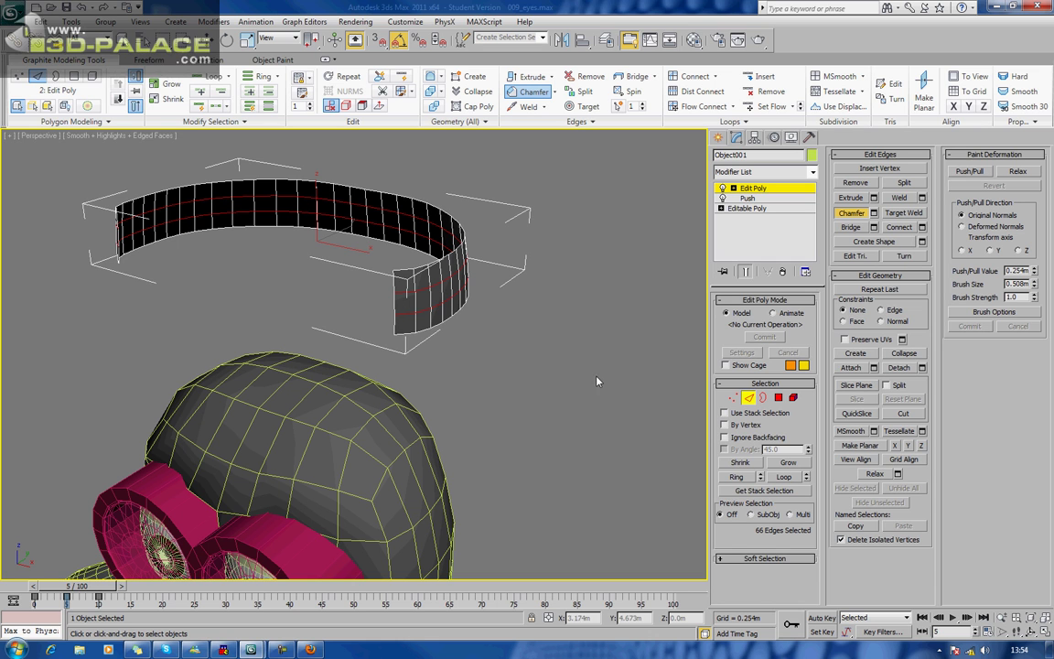
Step: Extrude all polygons of the band's upper and lower rows outward by 0.015 m, leaving the middle row recessed
left_click(433, 275)
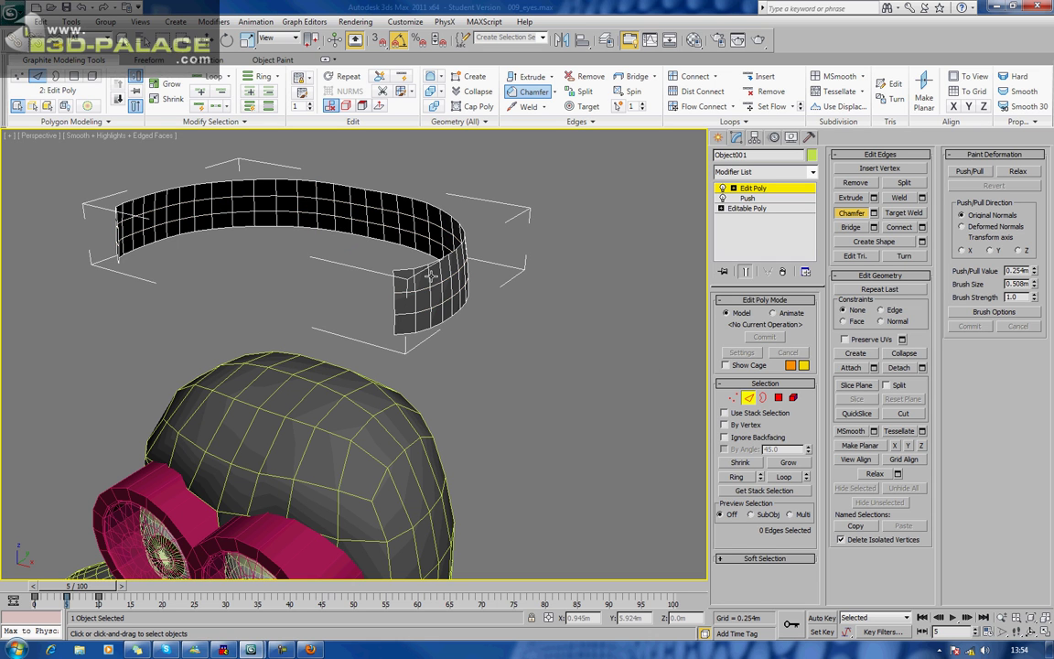
left_click(795, 479)
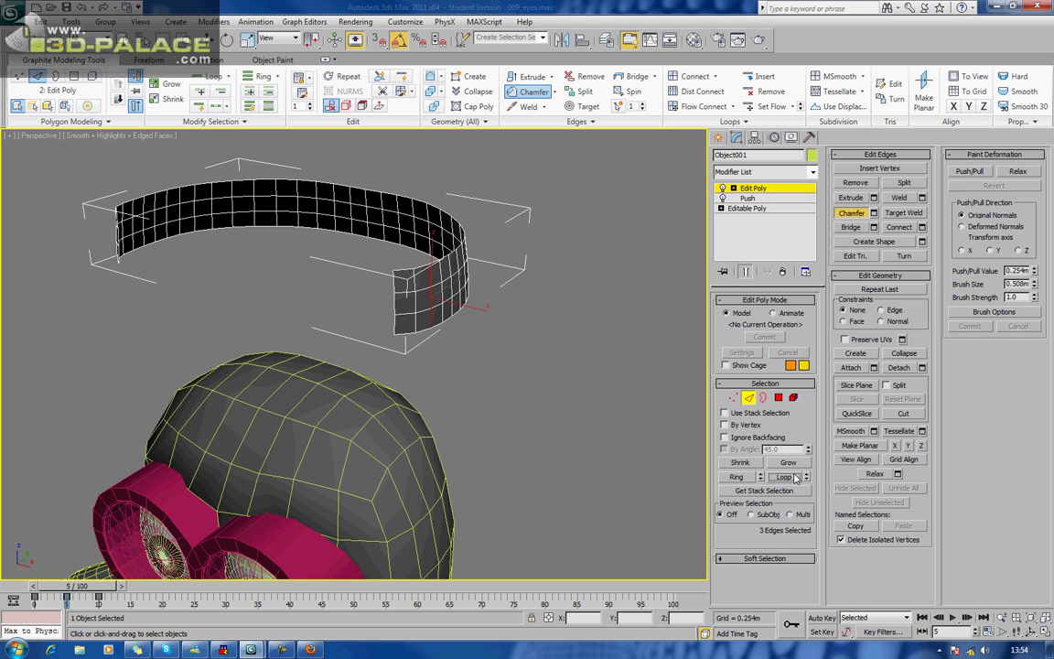
left_click(742, 478)
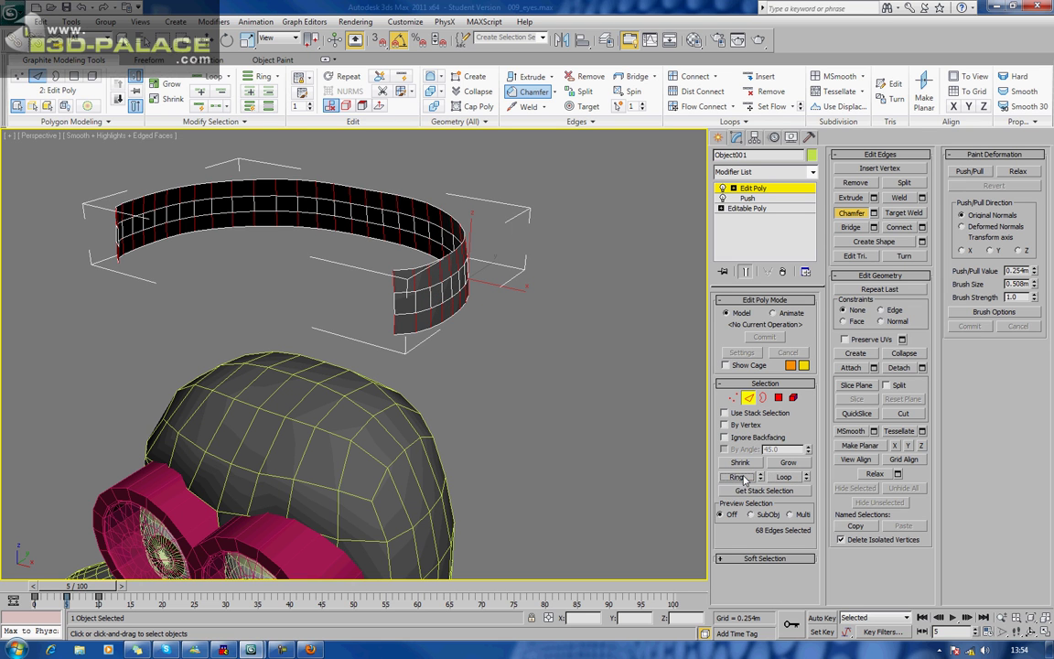
left_click(778, 397, "ctrl")
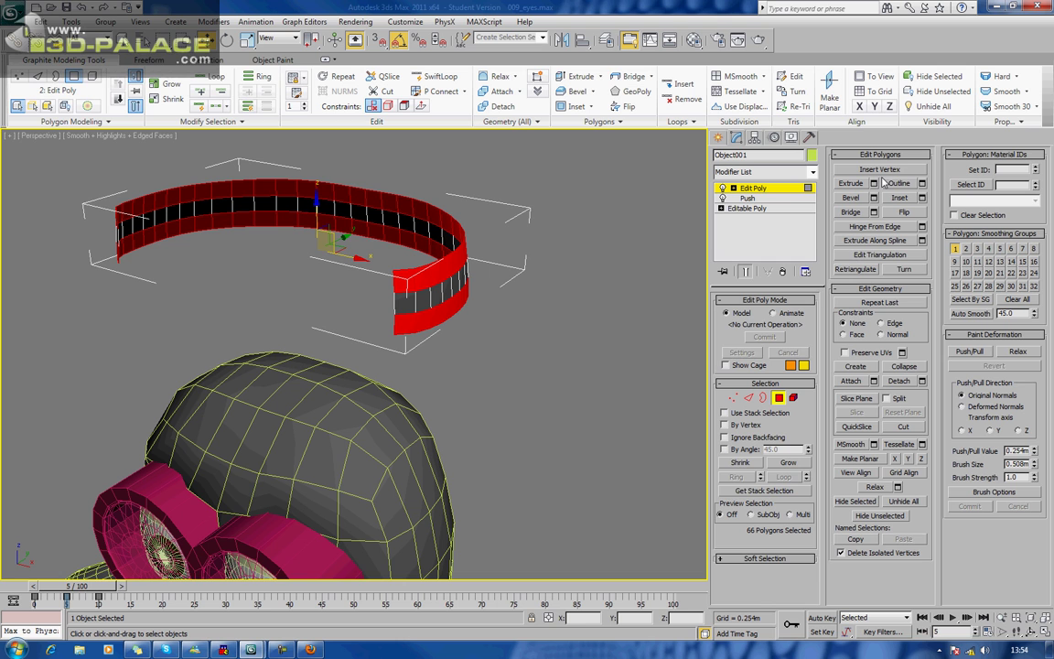
left_click(875, 184)
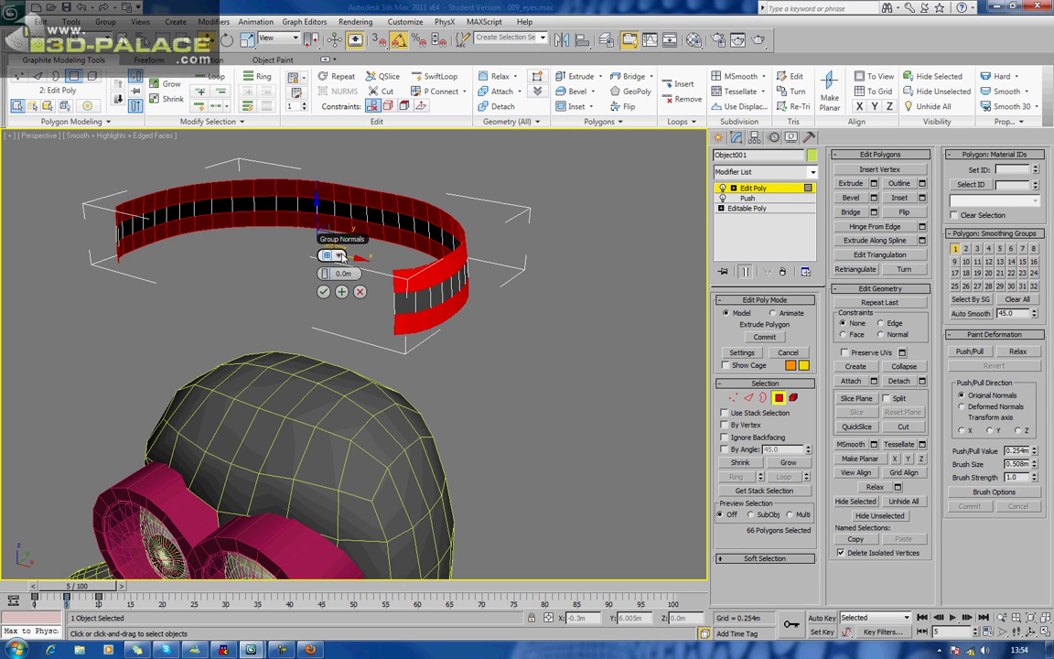
left_click(340, 256)
left_click(343, 275)
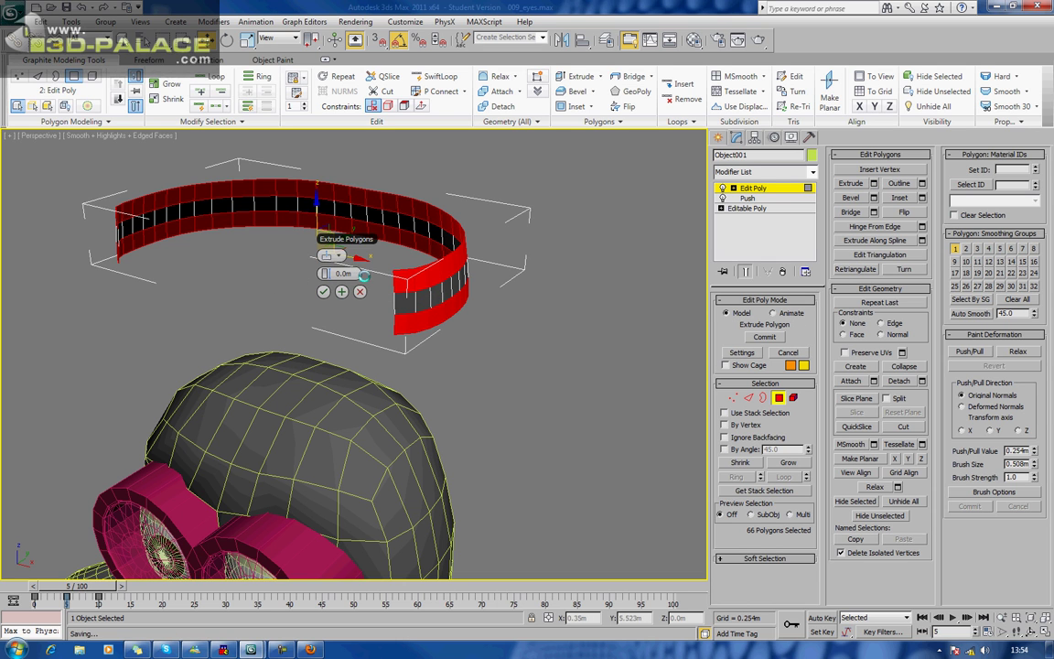
left_click_drag(325, 271, 325, 274)
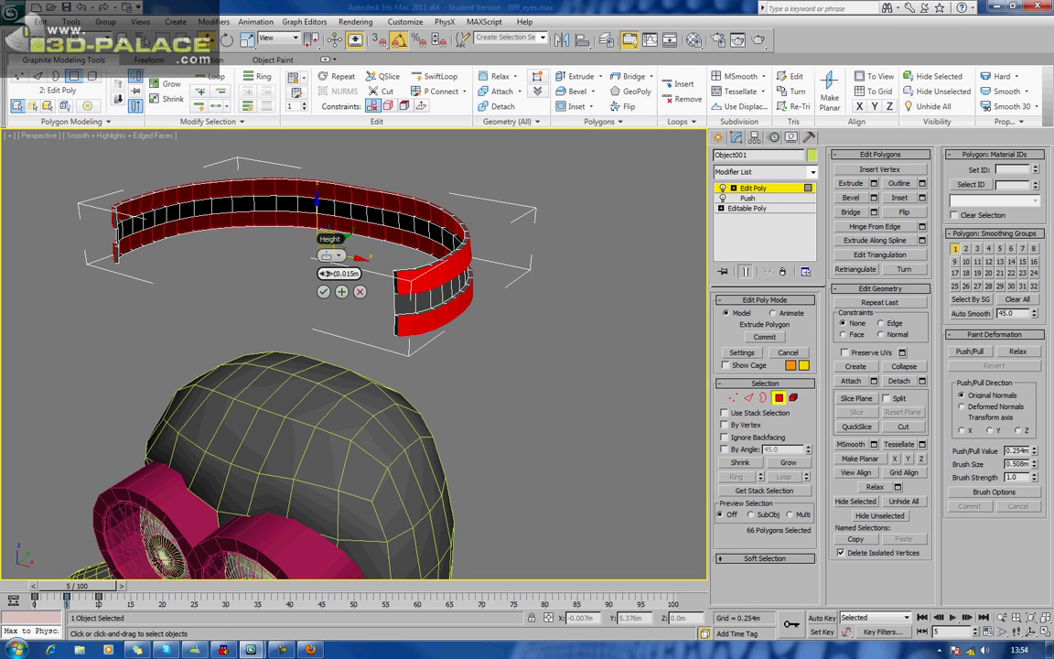
left_click(324, 292)
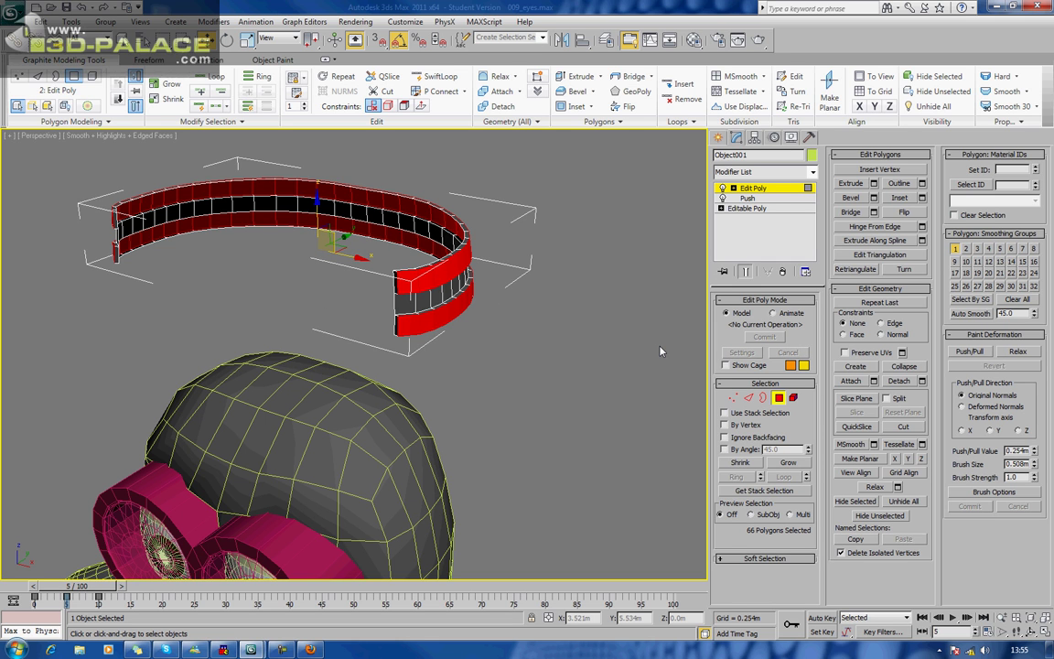
left_click(780, 400)
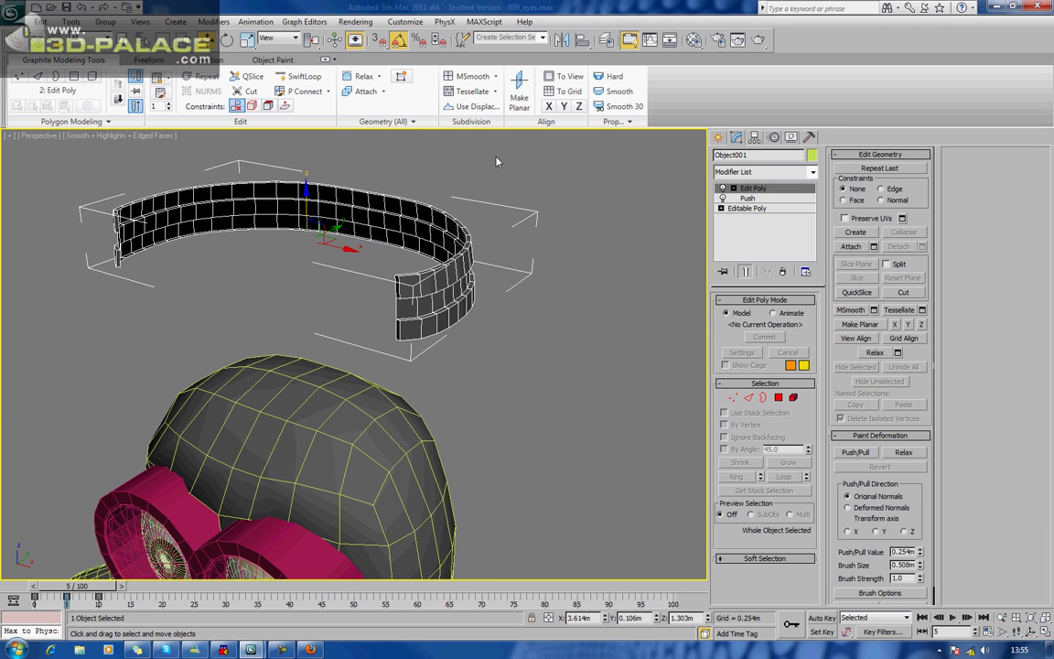
Step: Add supporting horizontal edge loops along the strap's upper and lower raised rows with SwiftLoop
left_click(299, 76)
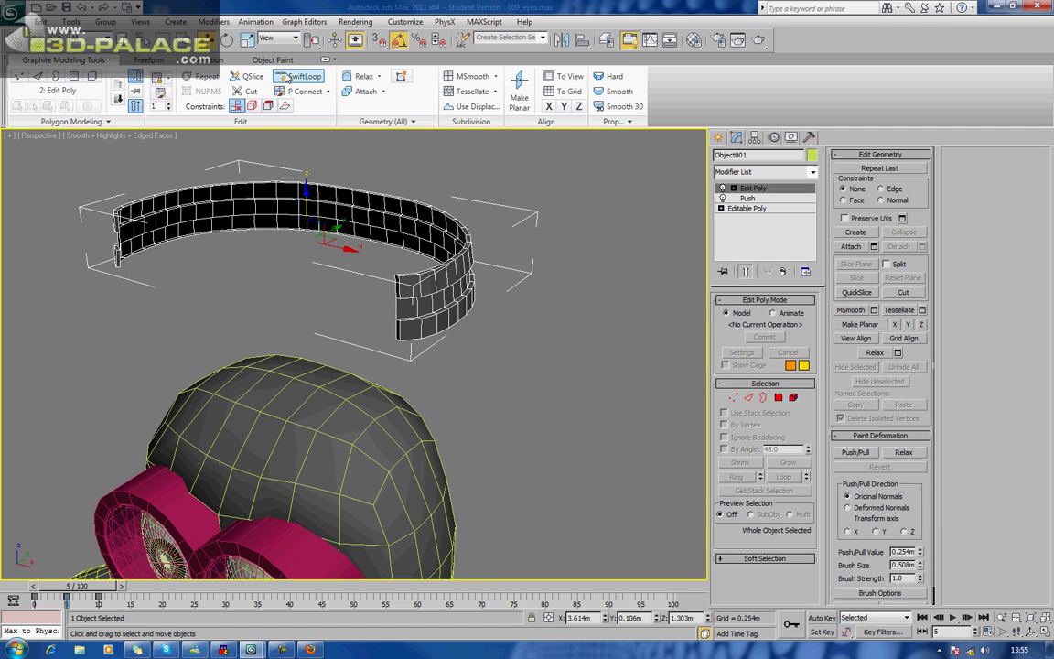
left_click(395, 291)
left_click(395, 294)
left_click_drag(395, 325, 399, 344)
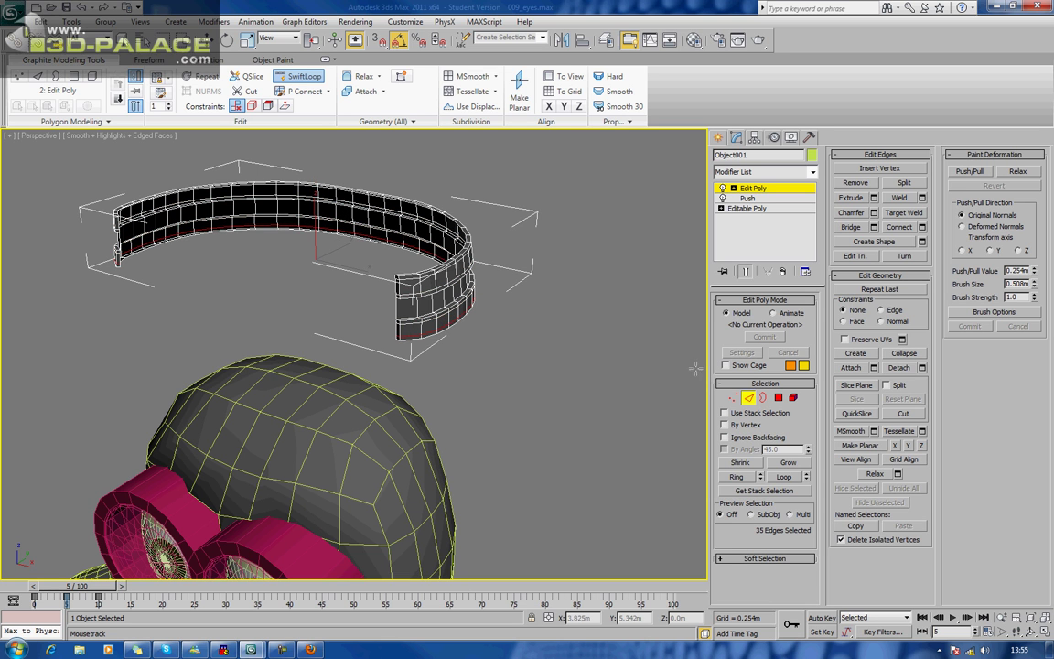
left_click(749, 398)
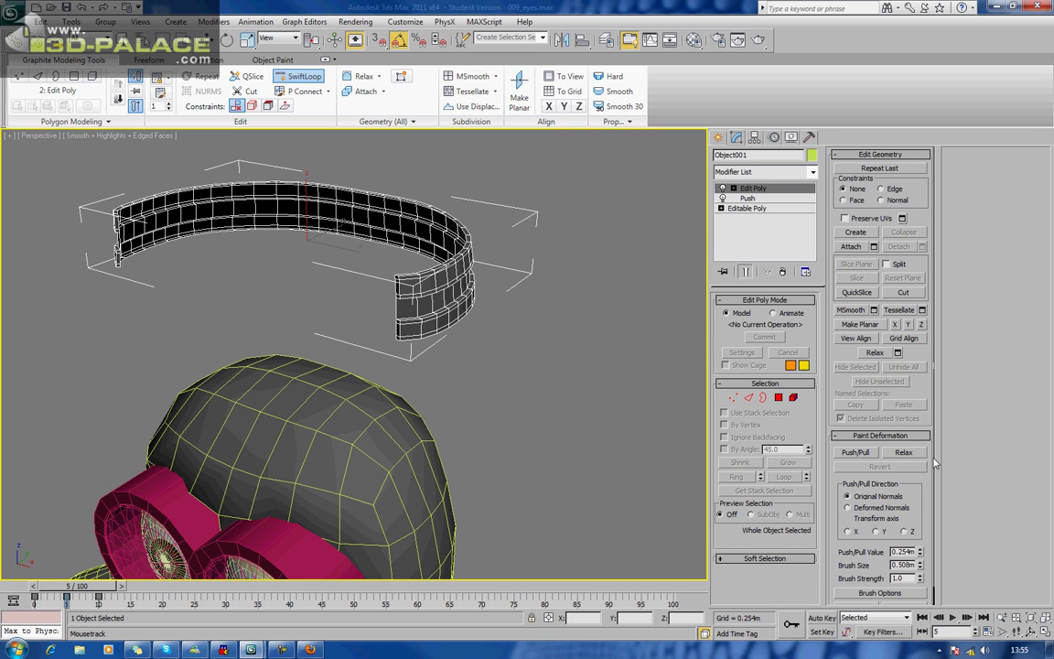
Step: Preview the strap's smoothed shape with a TurboSmooth modifier and remove the modifier
left_click(777, 174)
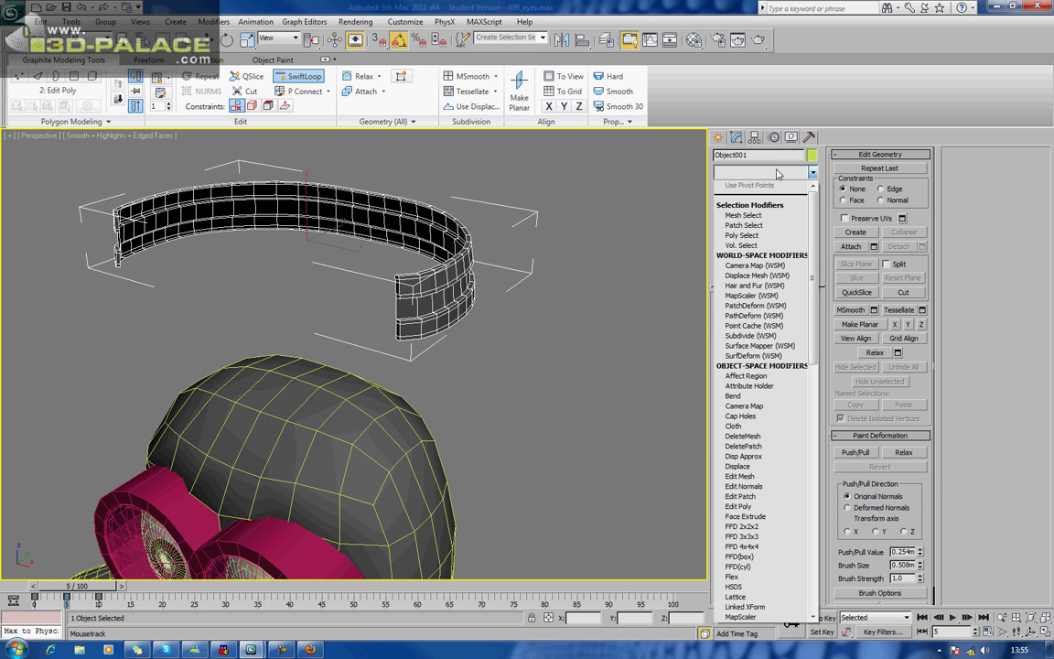
key("t")
key("t")
key("t")
key("Return")
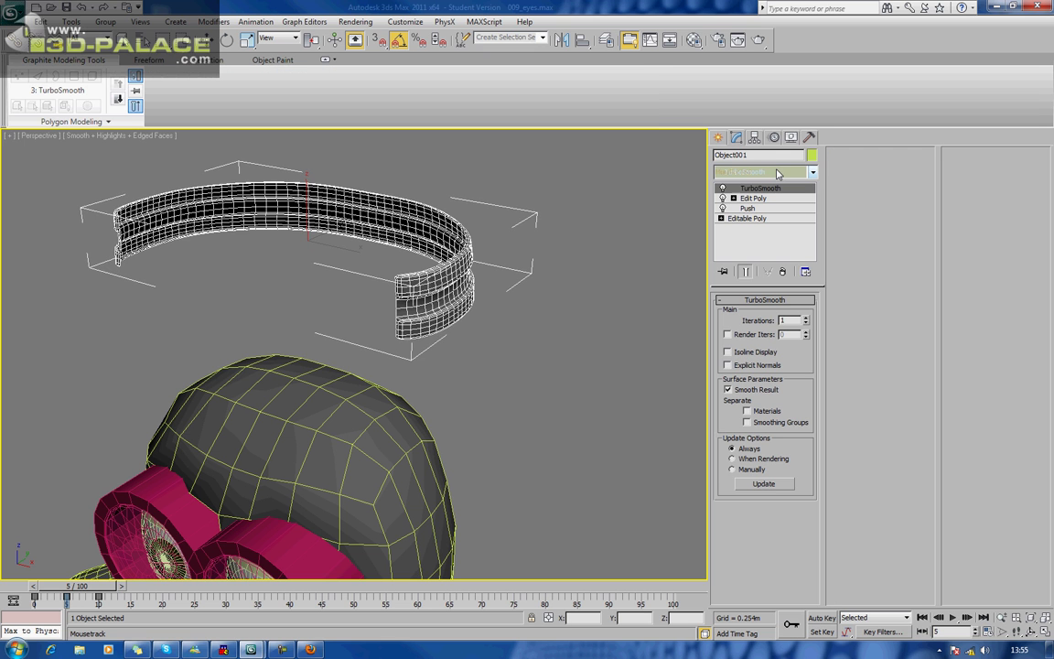
key("w")
middle_click_drag(539, 277, 560, 292, "alt")
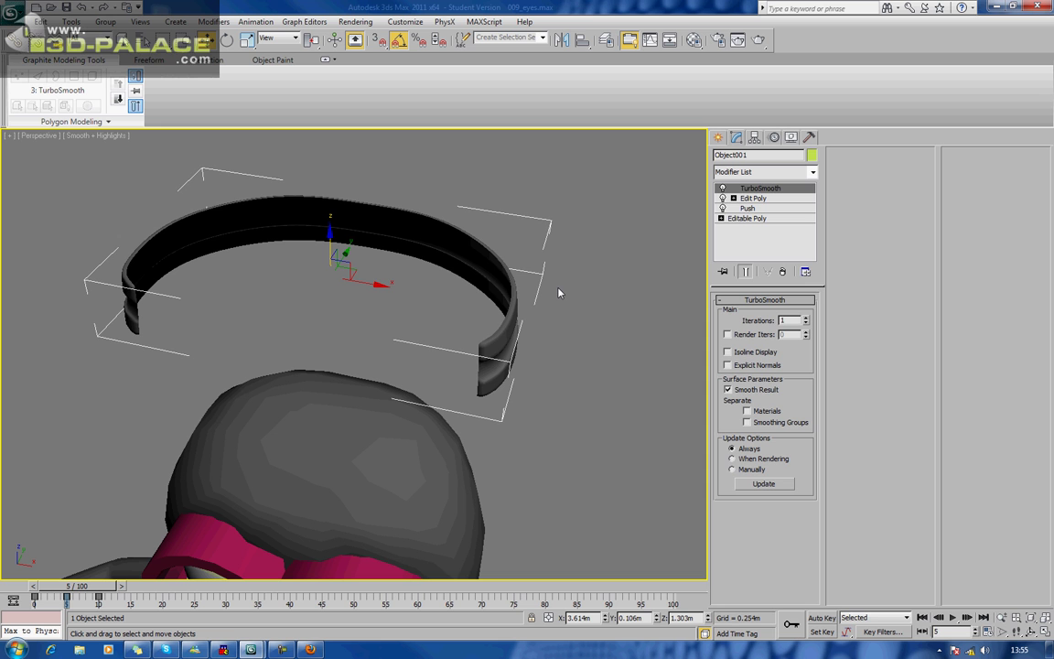
left_click(782, 271)
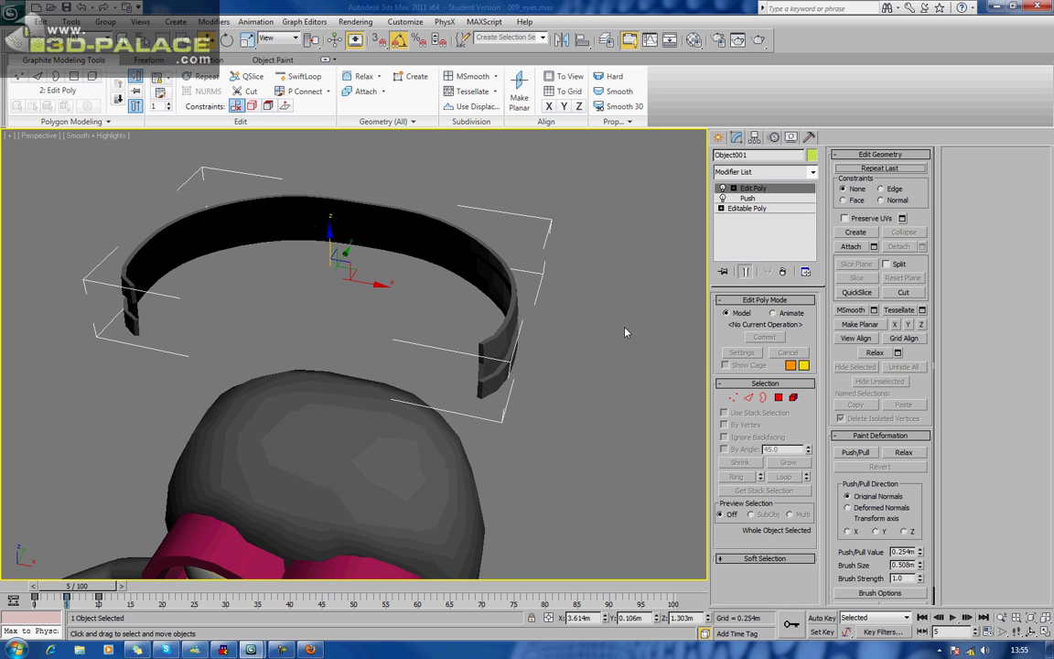
Step: Delete the thin end-cap polygons of both raised rows at the strap's +X end, with edged faces shown
key("F4")
middle_click_drag(624, 326, 554, 276, "alt")
scroll(562, 303, "up", 3)
scroll(482, 298, "down", 3)
scroll(495, 303, "up", 3)
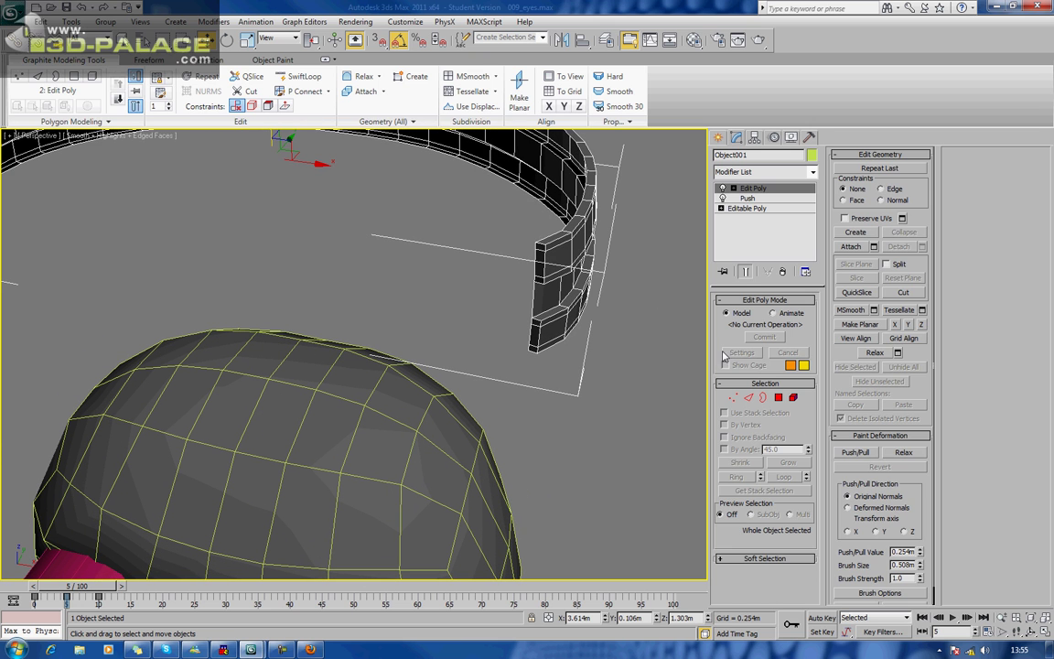
key("4")
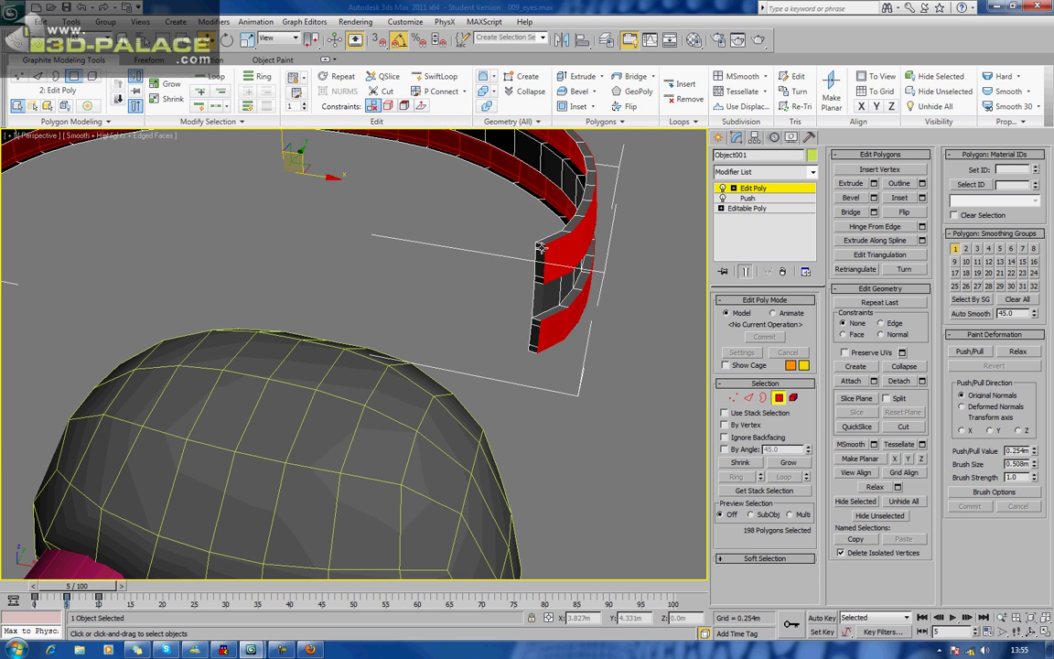
left_click(539, 251)
key("Delete")
left_click(540, 267)
key("Delete")
left_click(542, 286)
key("Delete")
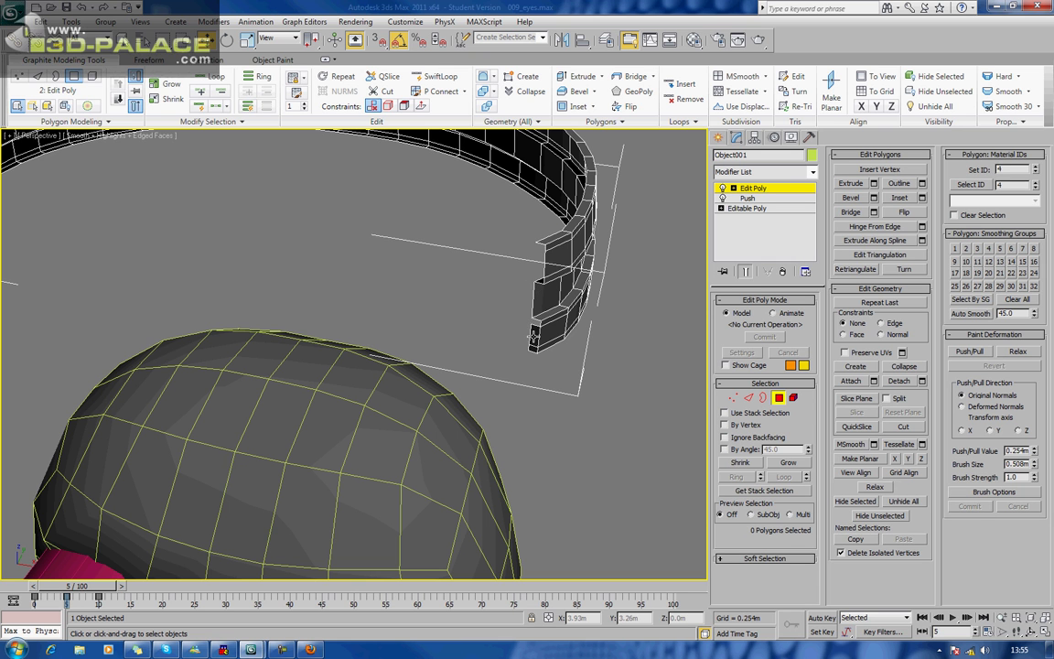
left_click(533, 349)
key("Delete")
Step: Delete the thin end-cap polygons of both raised rows at the strap's opposite, -X end
middle_click_drag(449, 298, 567, 310)
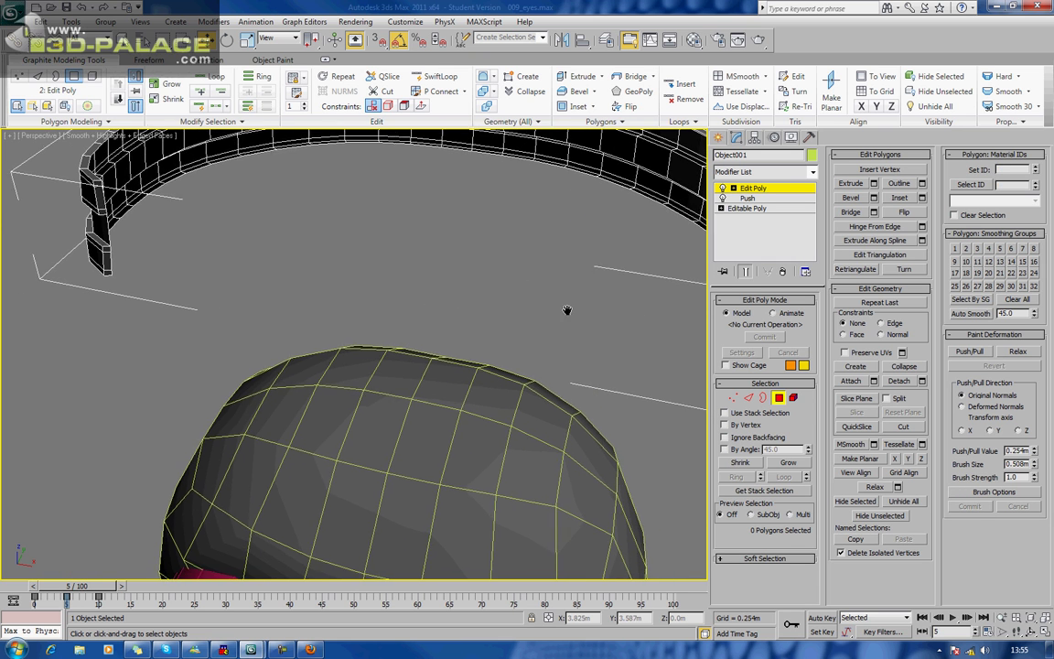
middle_click_drag(312, 252, 220, 253, "alt")
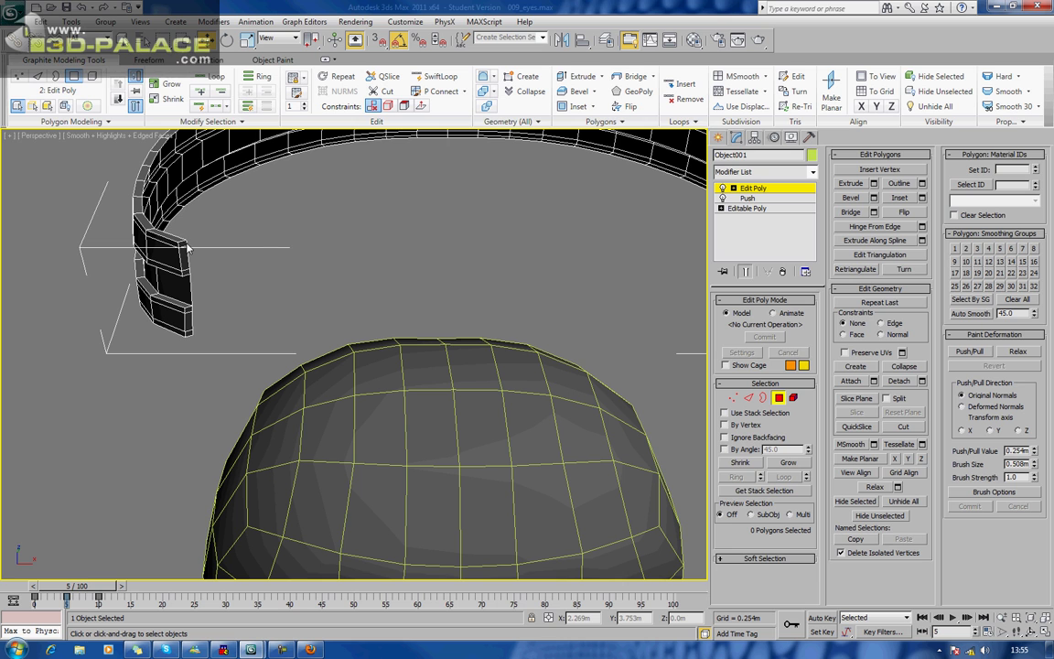
left_click(185, 242)
left_click(189, 260)
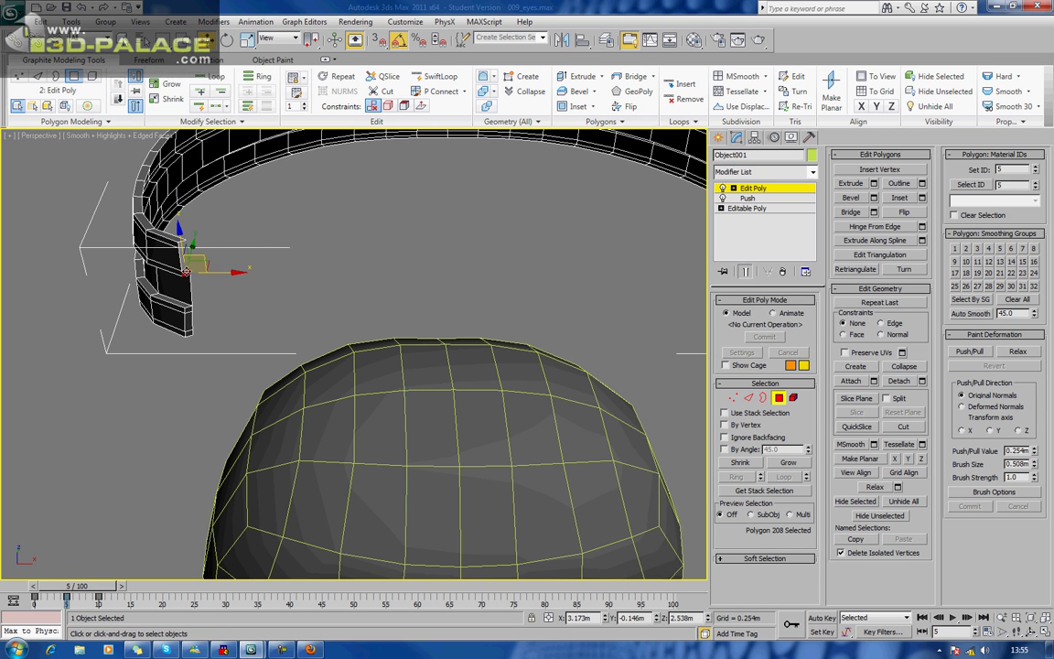
left_click(190, 307)
key("Delete")
left_click(189, 320)
key("Delete")
left_click(189, 332)
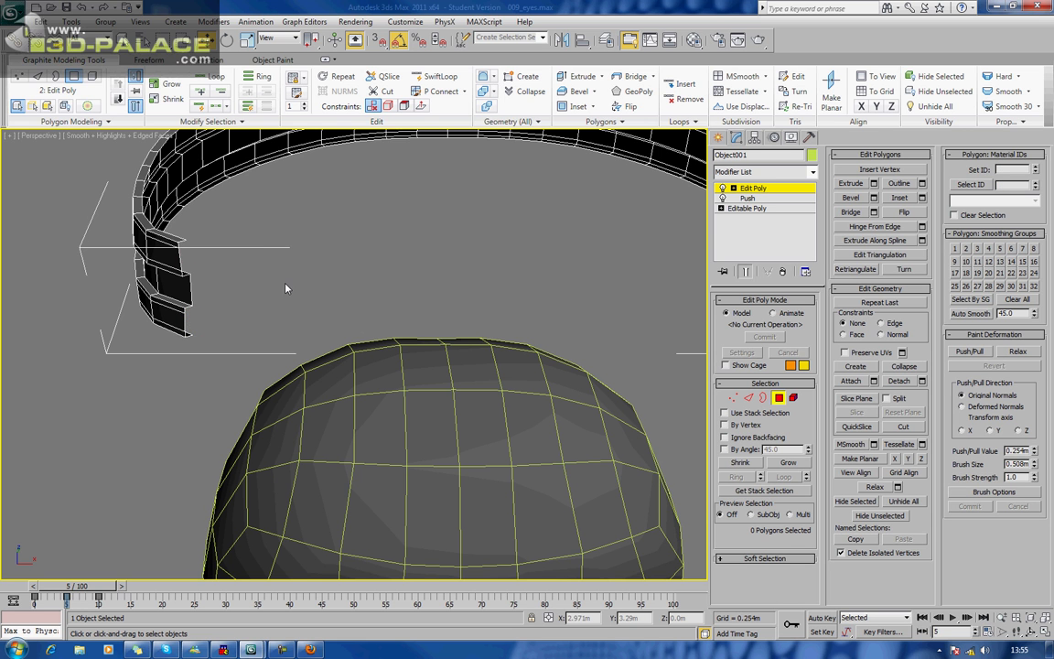
key("Delete")
scroll(285, 289, "down", 3)
middle_click_drag(365, 268, 269, 228)
middle_click_drag(380, 244, 376, 278, "alt")
scroll(377, 278, "up", 3)
middle_click_drag(452, 280, 459, 313, "alt")
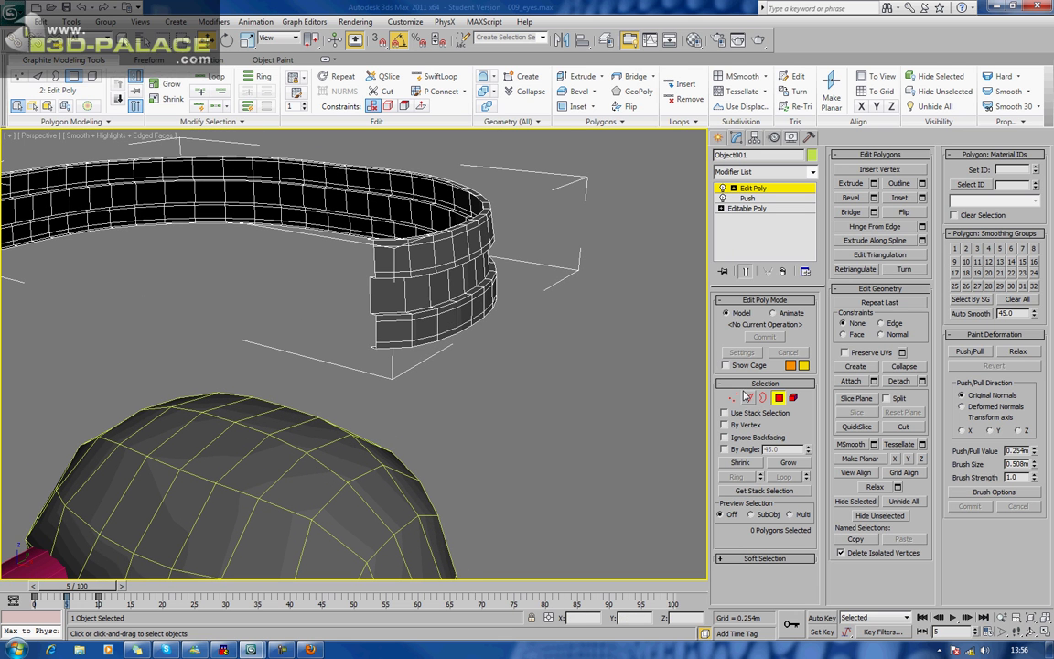
Step: Push the strap's whole middle row of polygons outward with a Push modifier set to 0.013 m
key("2")
left_click(403, 295)
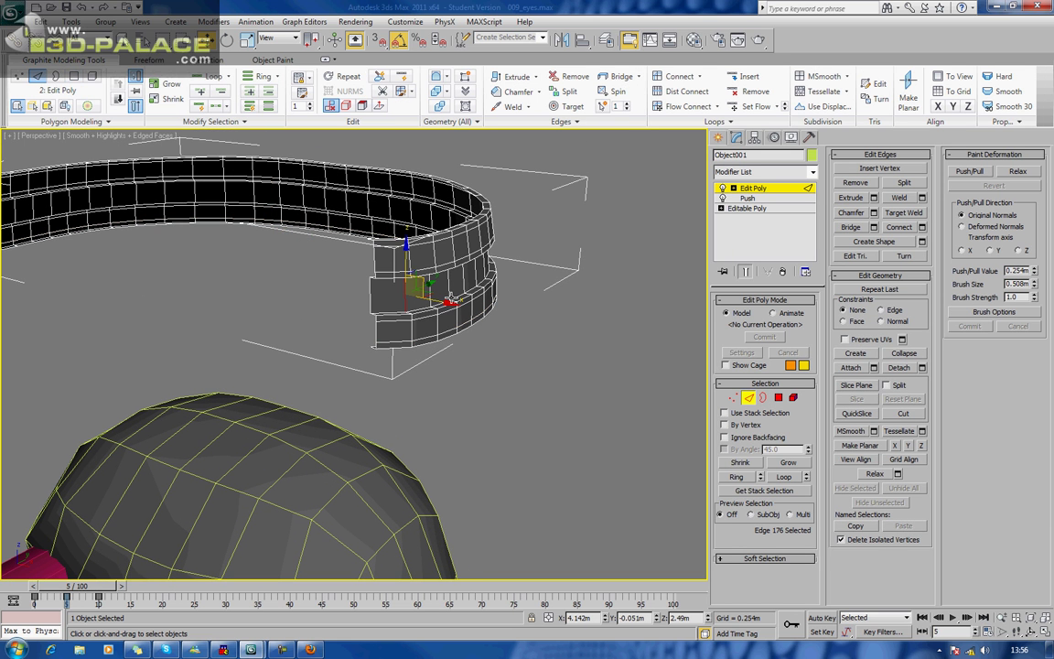
left_click(736, 476)
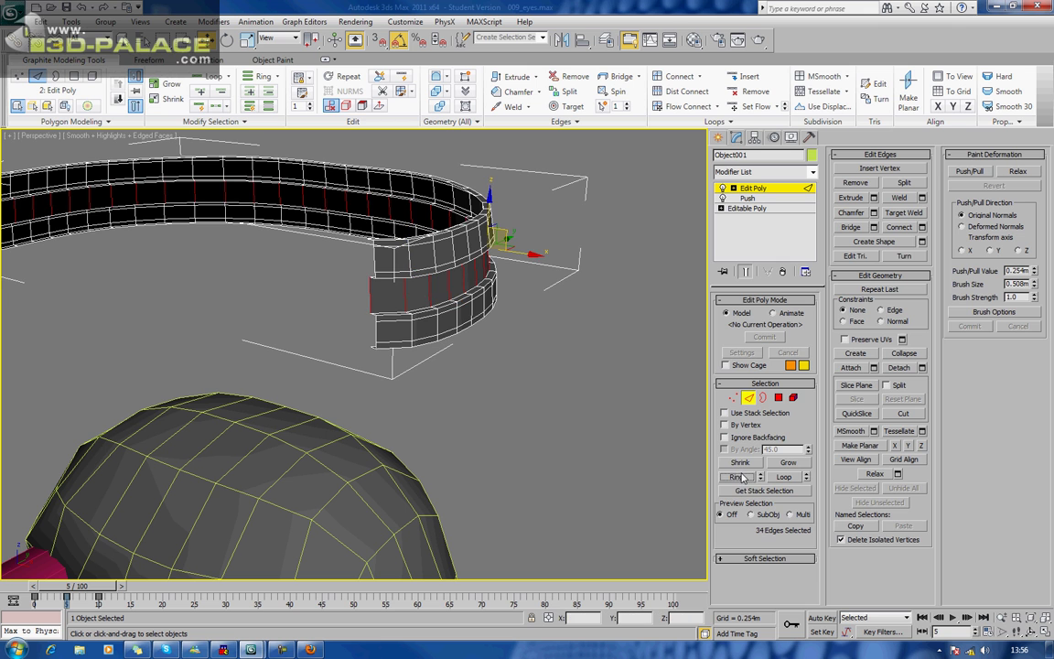
key("4")
left_click(791, 172)
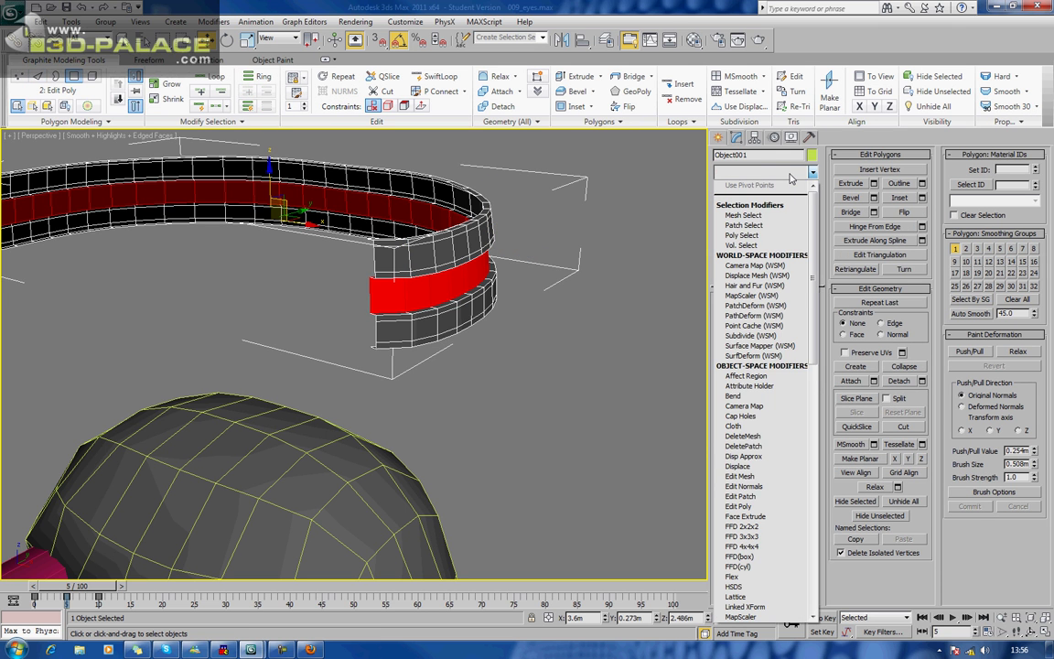
key("p")
key("p")
key("p")
key("p")
key("p")
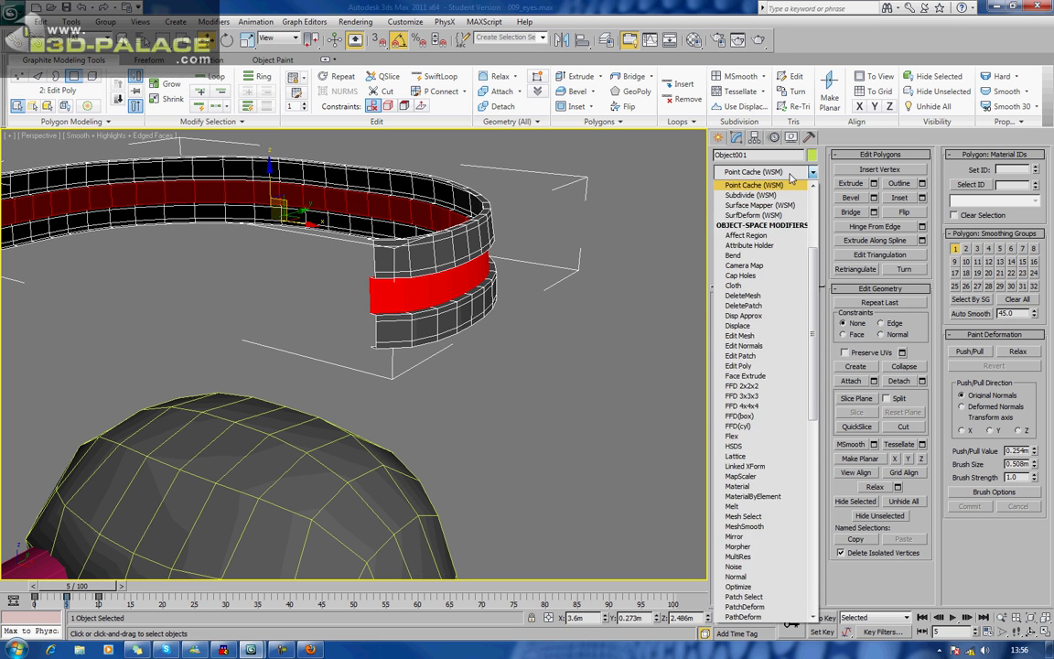
key("p")
key("p")
key("p")
key("p")
key("p")
key("p")
key("p")
key("p")
key("p")
key("p")
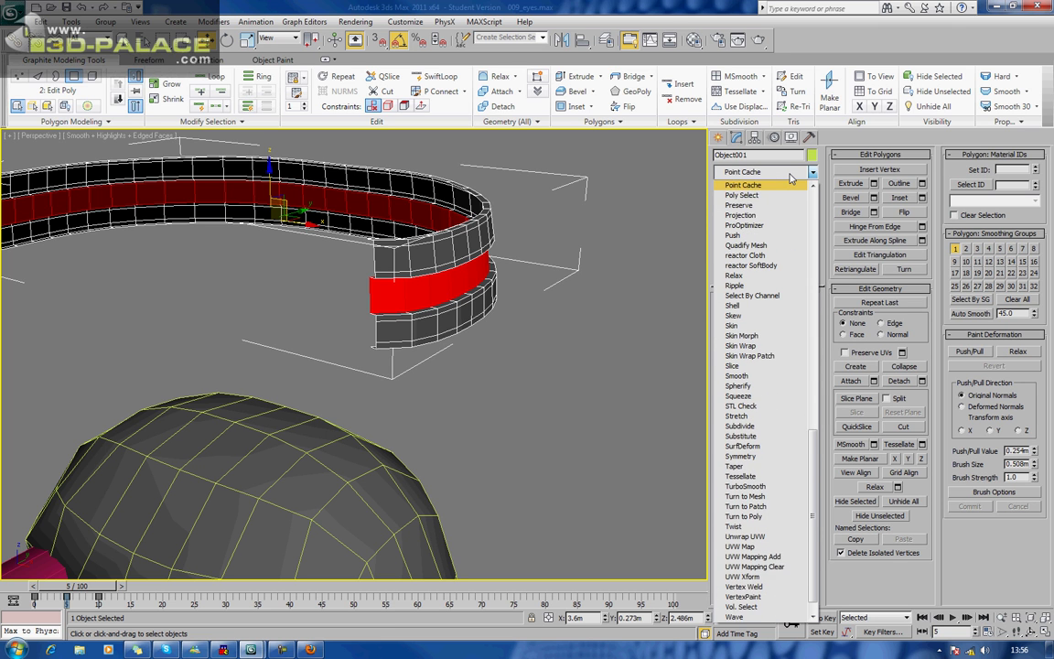
key("Return")
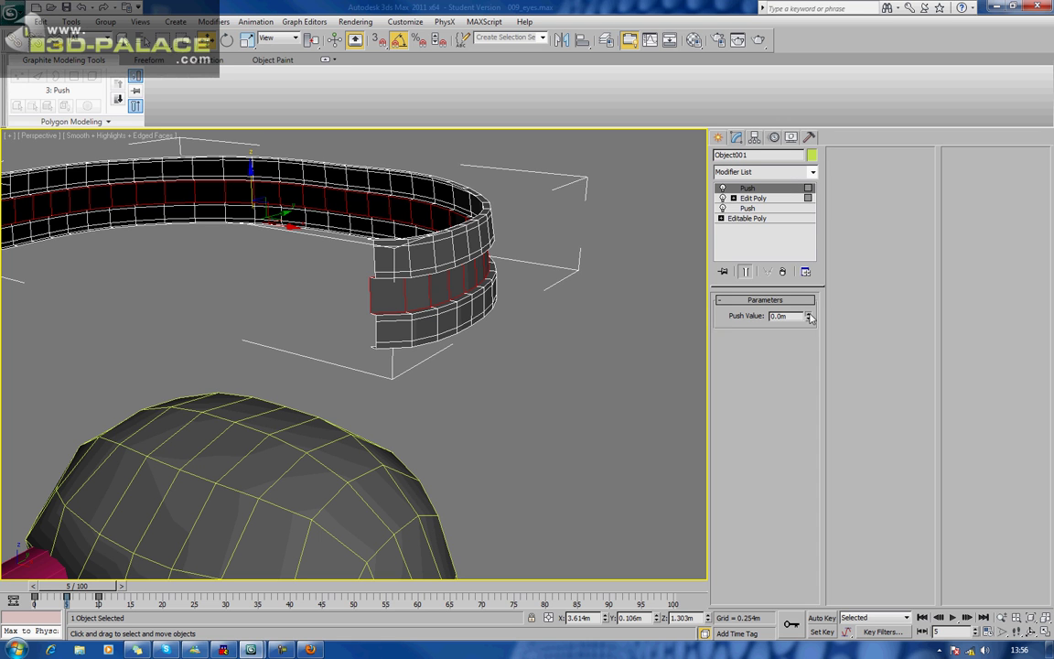
left_click_drag(810, 317, 812, 282)
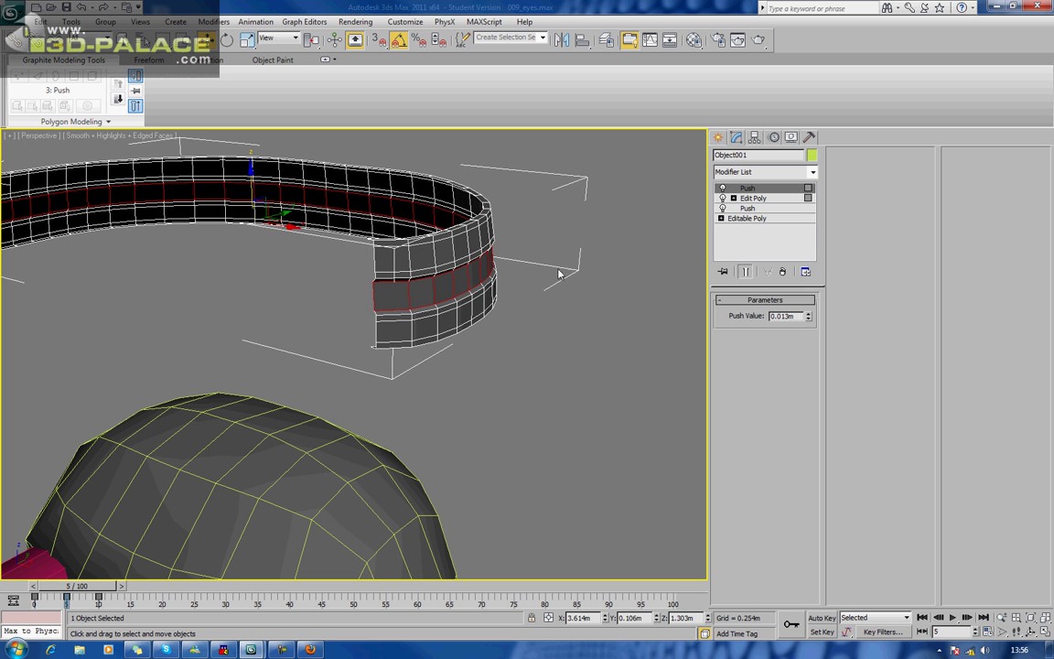
Step: Collapse the strap's modifier stack by converting it to Editable Poly and deselect the strap
right_click(456, 245)
mouse_move(481, 362)
left_click(594, 375)
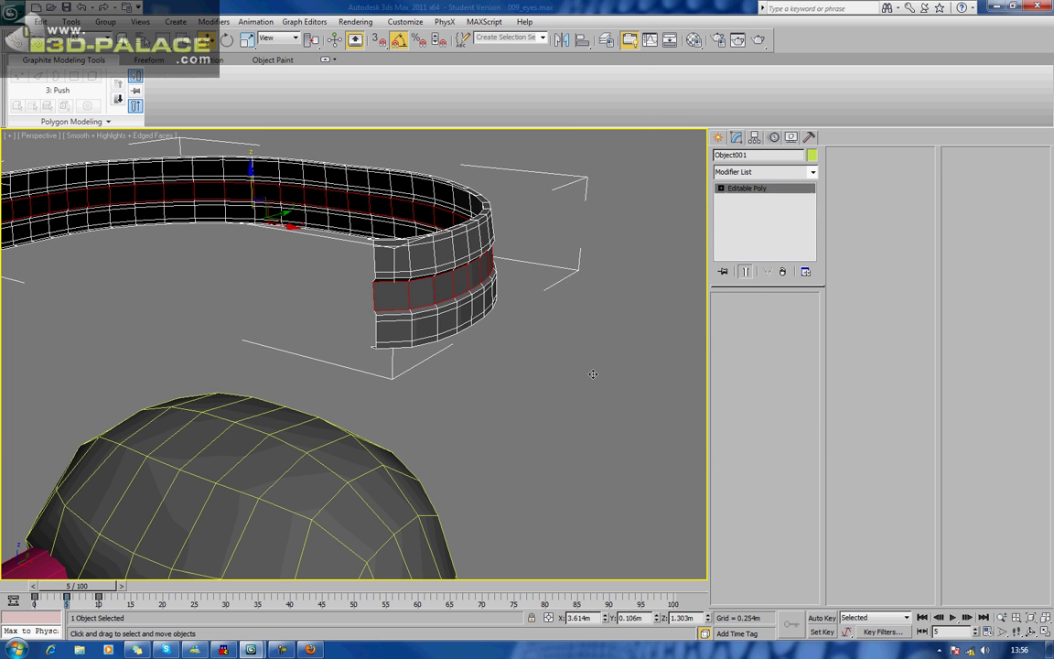
left_click(526, 335)
scroll(529, 366, "down", 4)
mouse_move(531, 383)
middle_mouse_down("alt")
mouse_move(530, 393)
mouse_move(585, 374)
mouse_move(537, 372)
middle_mouse_up("alt")
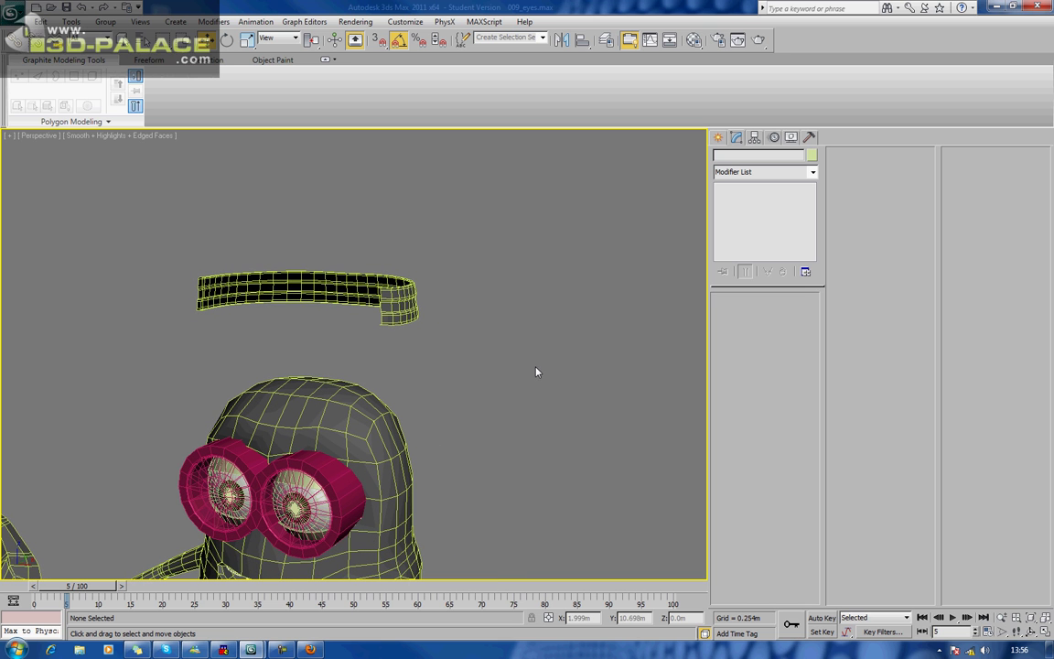
Step: Center the strap's pivot on the object, affecting the pivot only
key("e")
left_click_drag(483, 247, 398, 297)
scroll(424, 290, "down", 6)
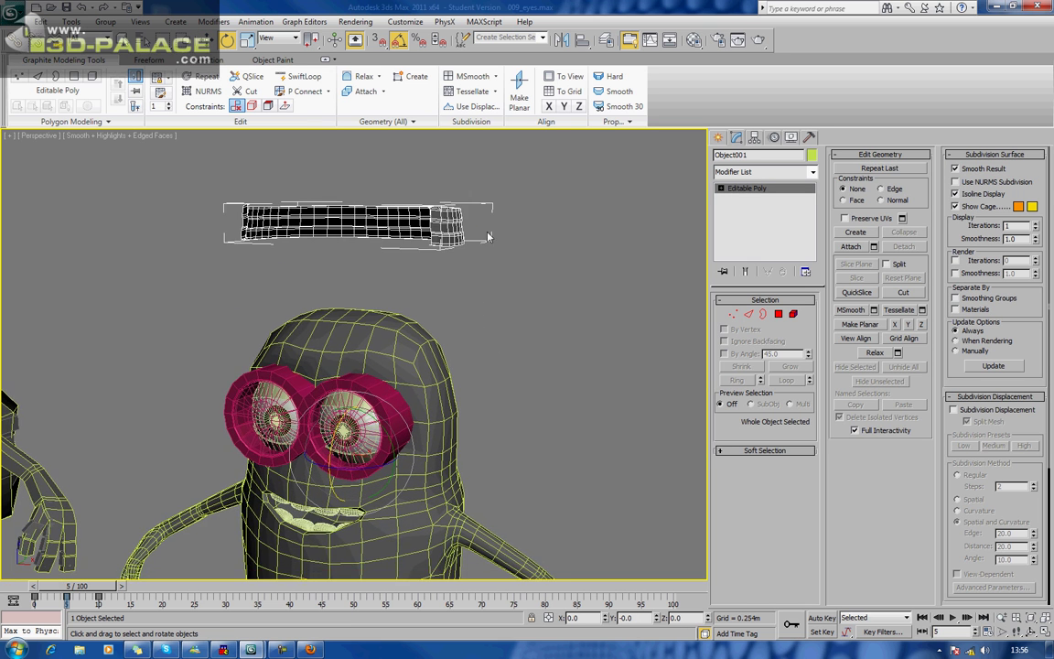
left_click(475, 232)
left_click_drag(464, 219, 385, 306)
left_click(755, 137)
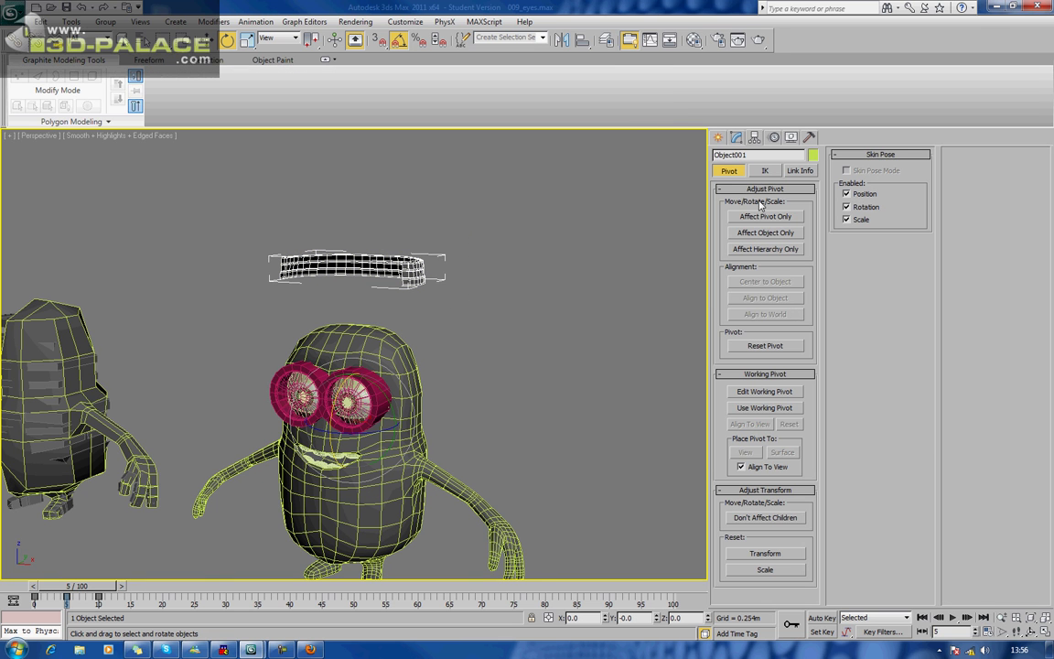
left_click(763, 216)
left_click(760, 285)
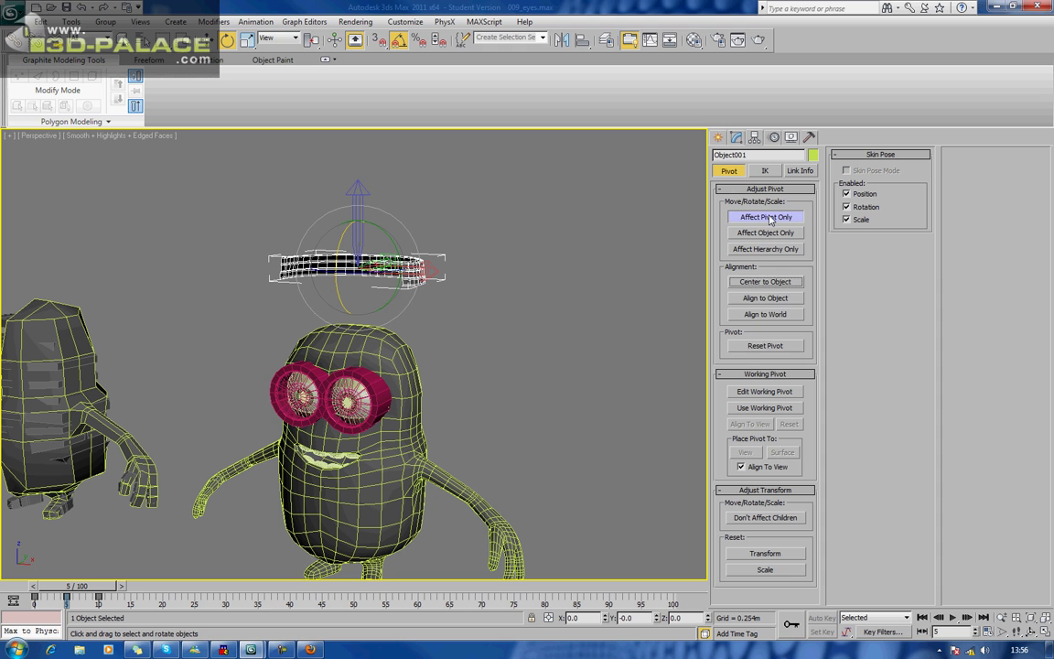
left_click(766, 217)
Step: Lower the strap about 0.905 m along Z to goggle height around the minion's head and nudge it slightly along Y
key("w")
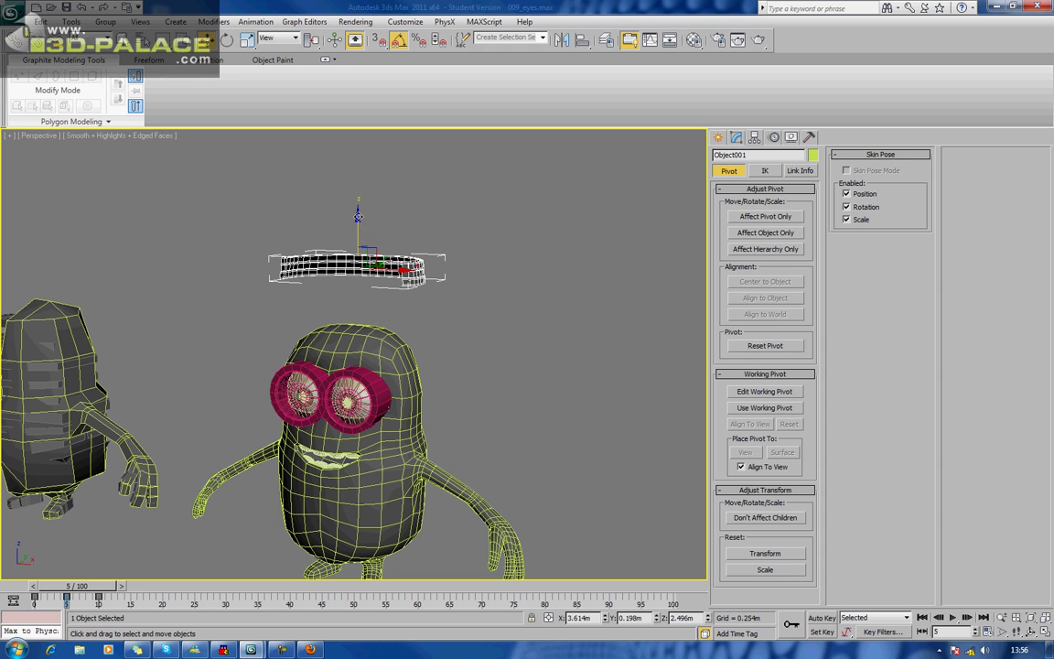
left_click_drag(358, 215, 364, 328)
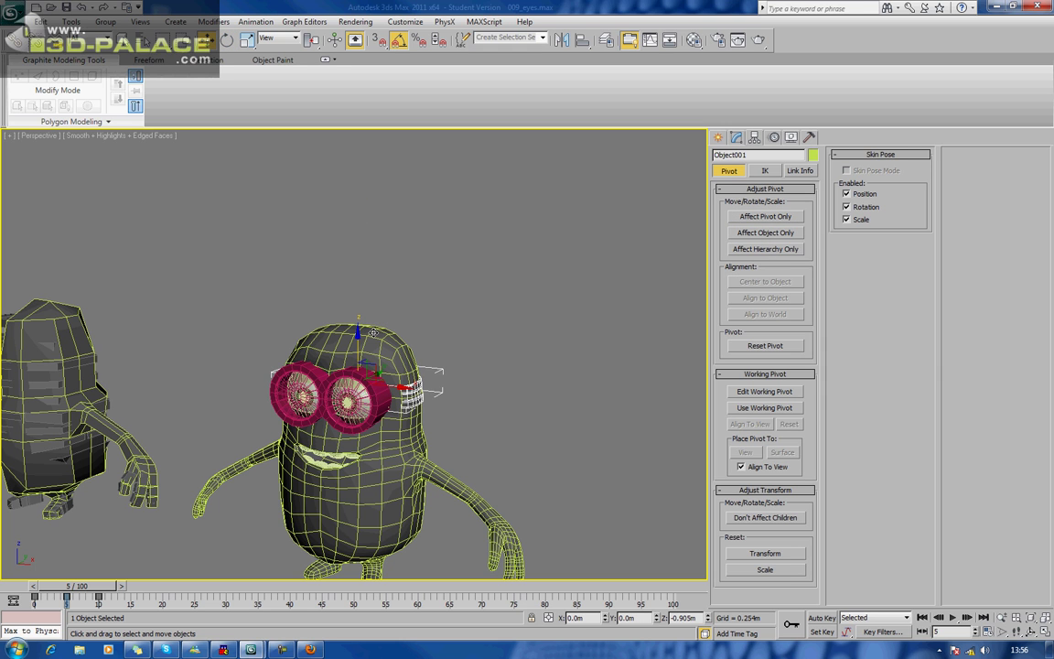
middle_click_drag(374, 333, 437, 212, "alt")
mouse_move(381, 275)
left_mouse_down()
mouse_move(367, 282)
mouse_move(376, 279)
left_mouse_up()
Step: Apply a TurboSmooth modifier with one iteration to the minion's body mesh
left_click(402, 247)
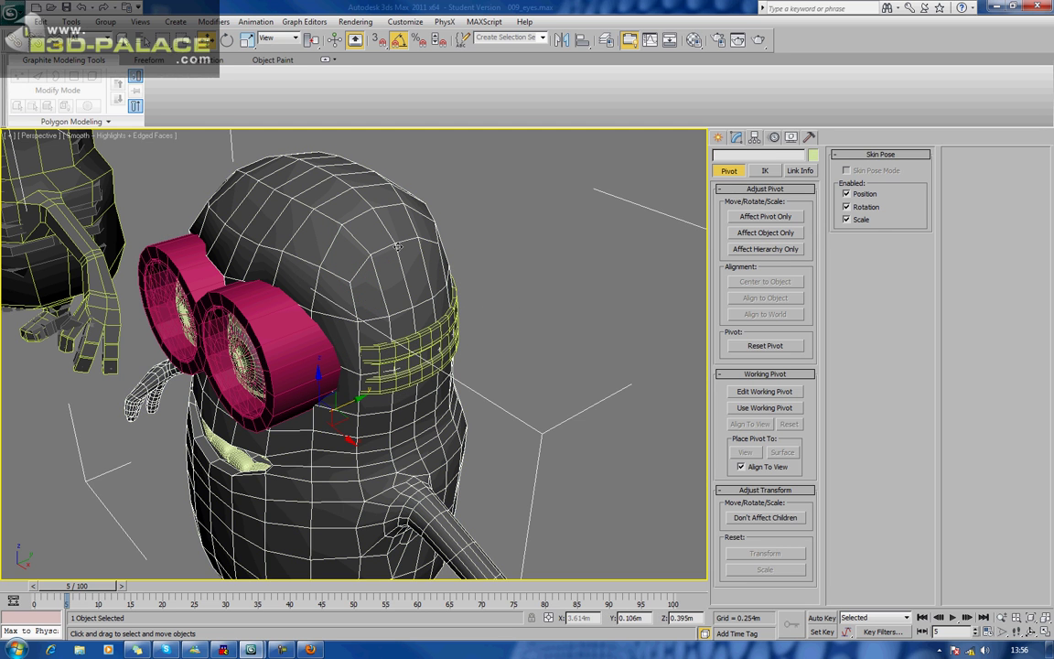
left_click(736, 136)
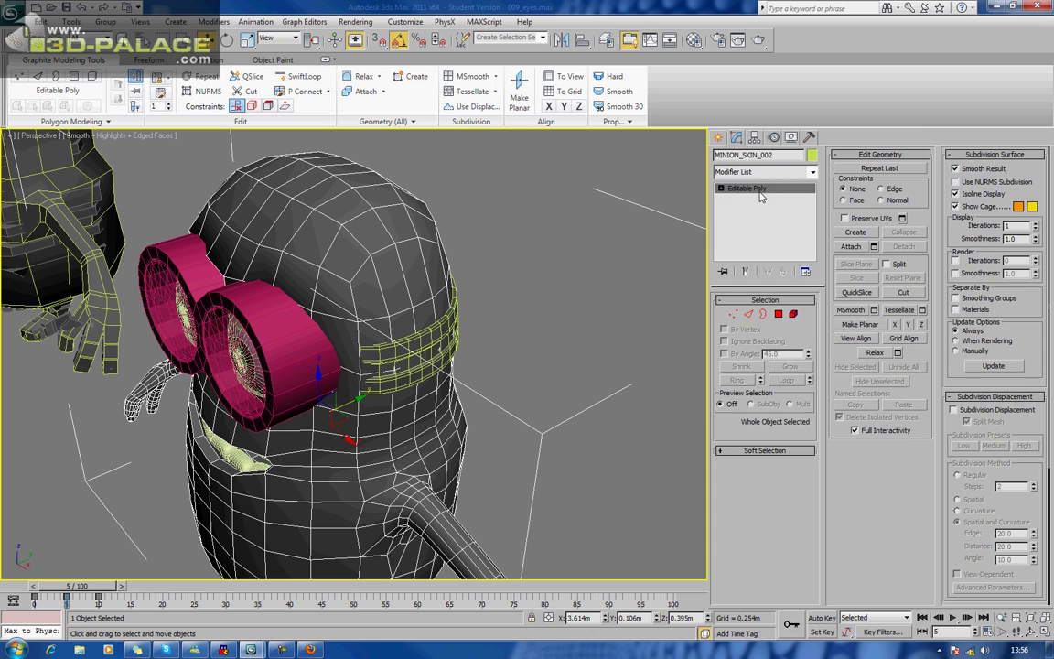
left_click(759, 172)
key("t")
key("t")
key("t")
key("Return")
middle_click_drag(514, 259, 553, 301, "alt")
scroll(551, 301, "up", 8)
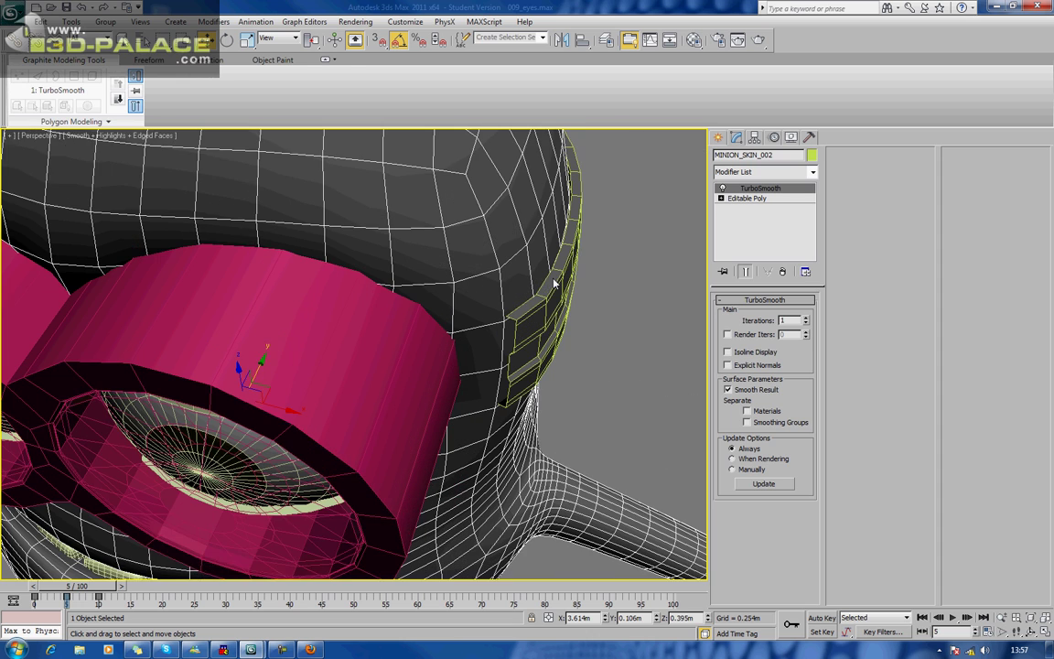
middle_click_drag(553, 284, 551, 245)
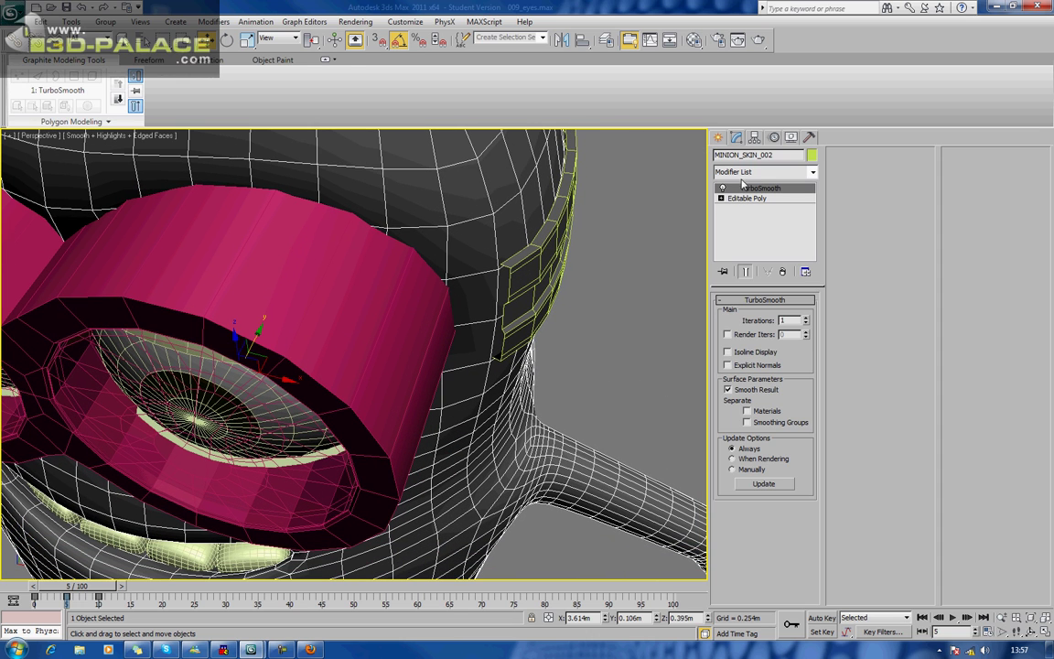
Step: Extrude the open edges at the strap's +X end toward the goggles, about -0.044 m in X and -0.039 m in Y
left_click(623, 275)
left_click(559, 236)
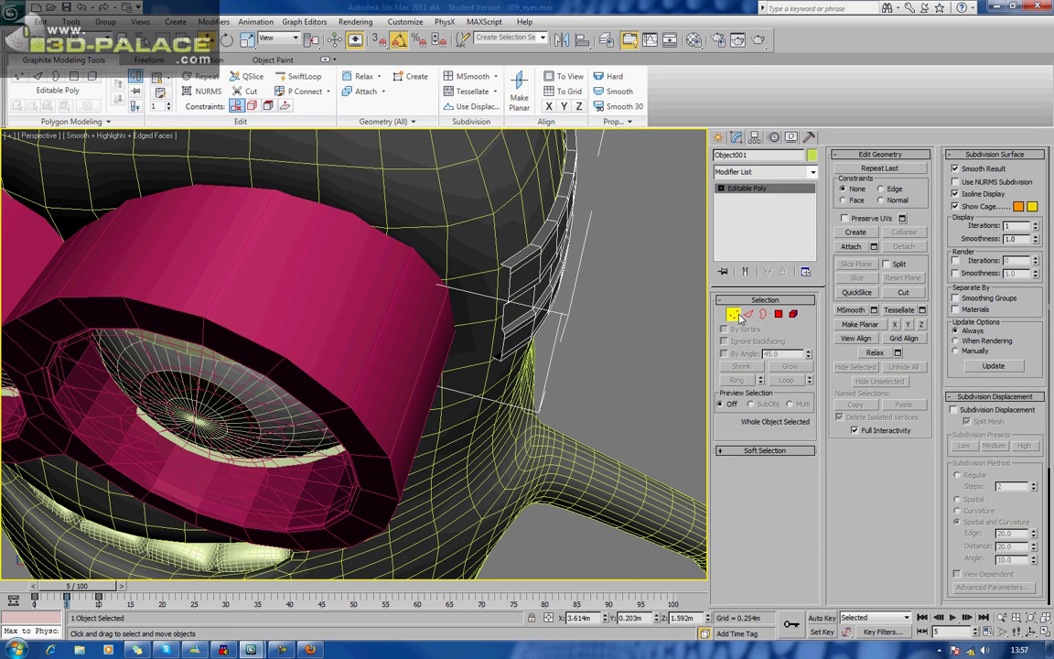
left_click(735, 314)
middle_click_drag(622, 306, 529, 342, "alt")
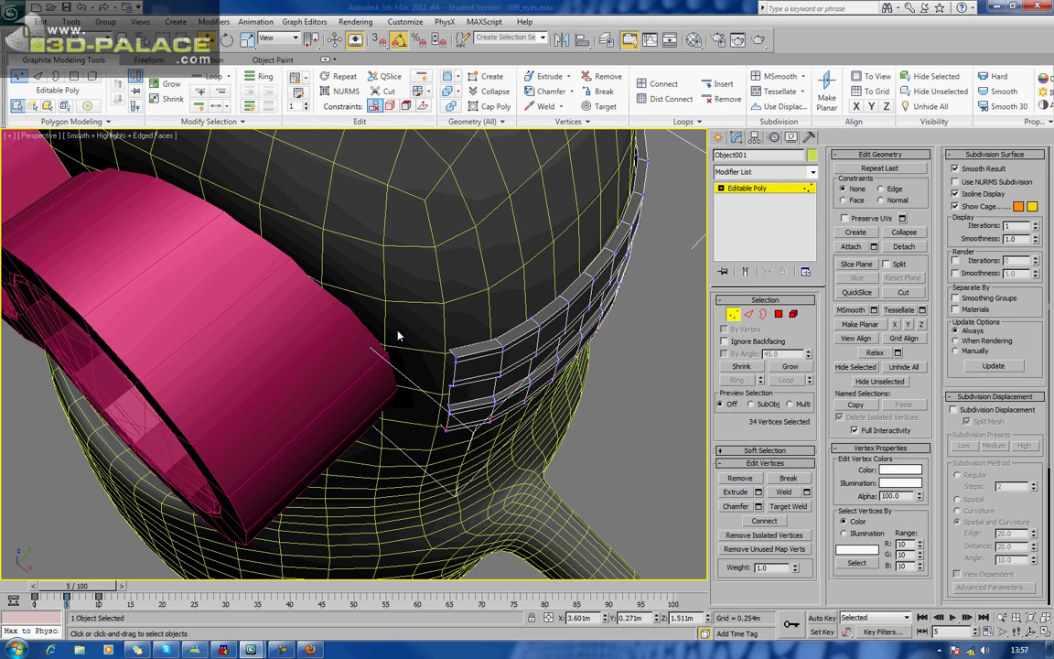
middle_click_drag(398, 337, 396, 366, "alt")
left_click_drag(366, 397, 395, 520)
middle_click_drag(407, 466, 407, 449, "alt")
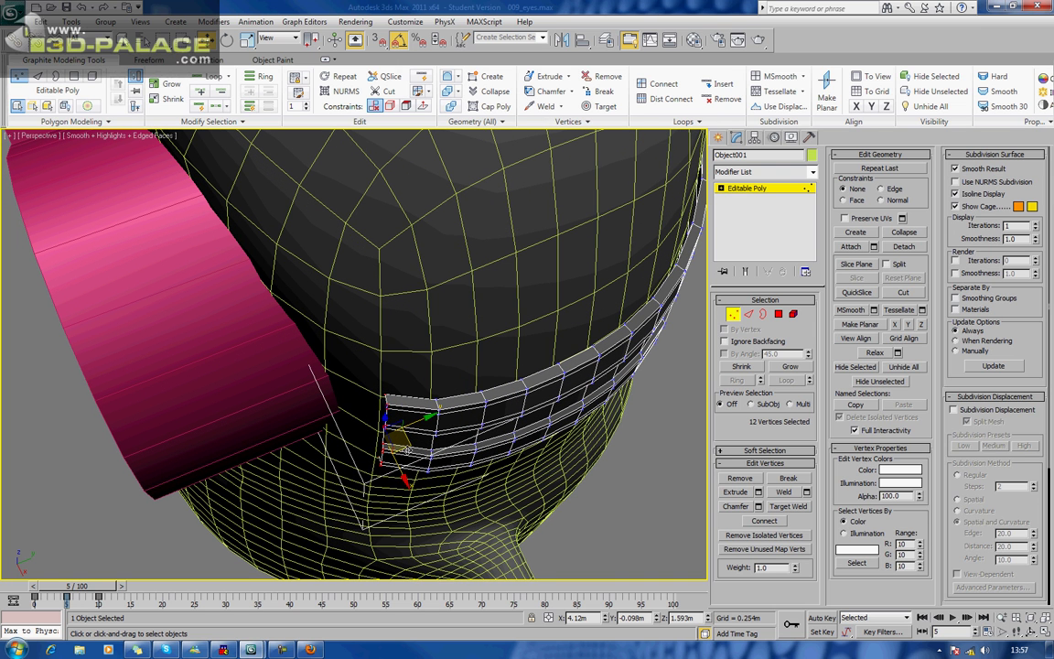
key("2")
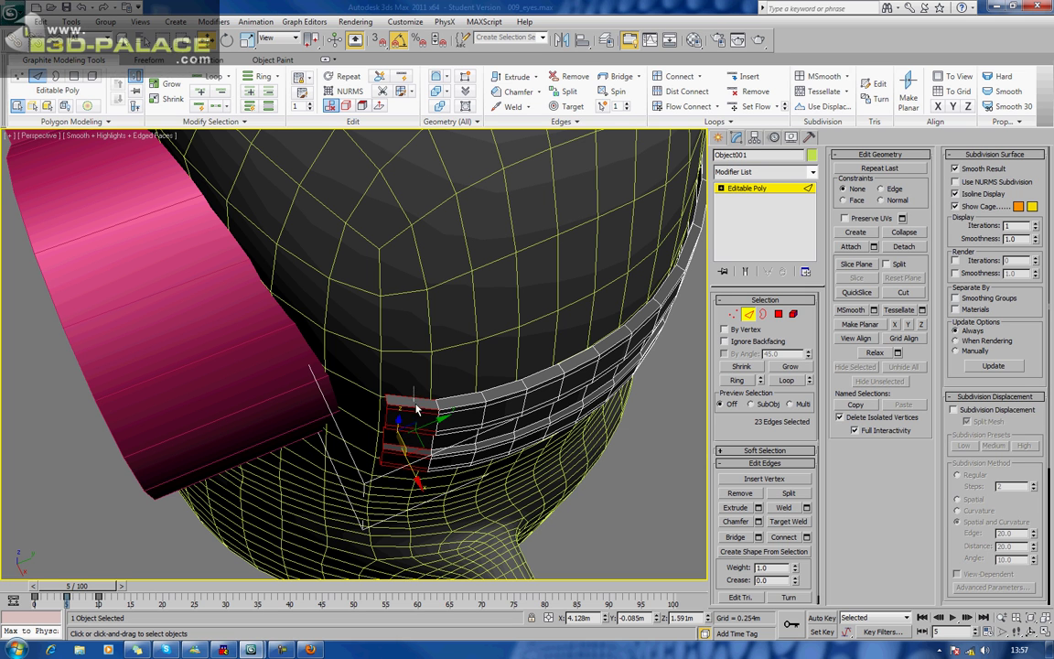
left_click_drag(416, 412, 421, 494, "alt")
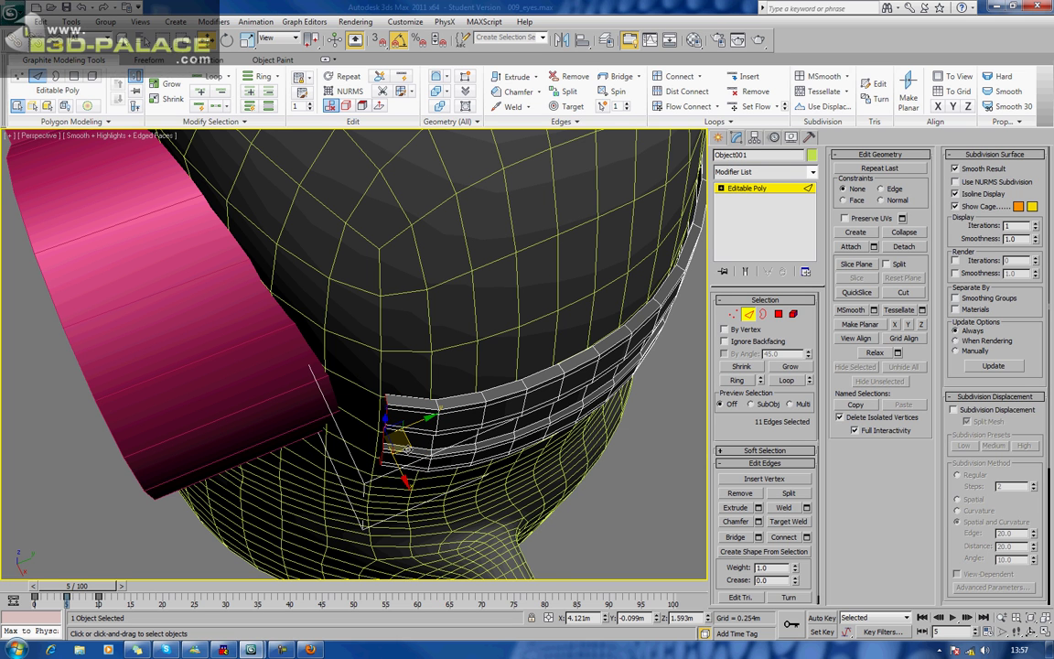
left_click_drag(408, 450, 365, 430)
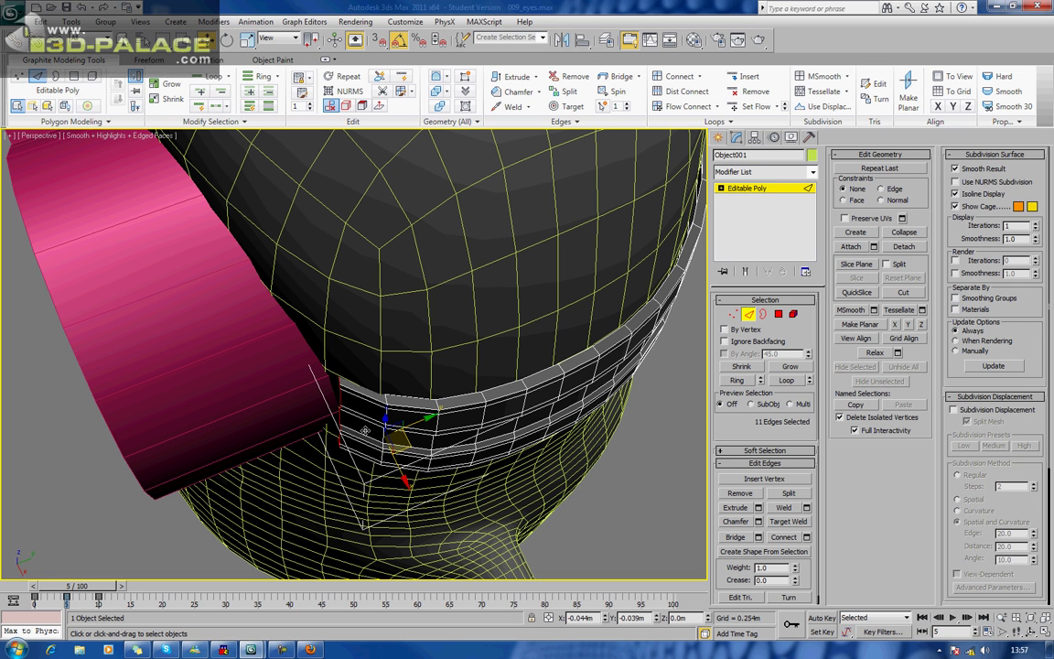
left_click_drag(365, 430, 365, 430)
left_click(748, 314)
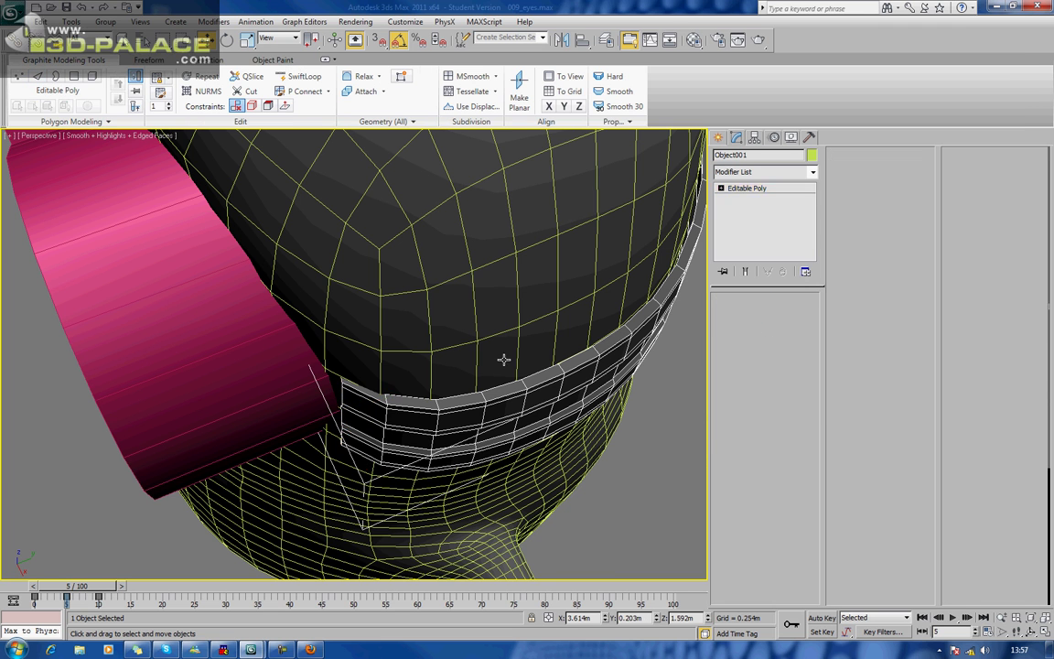
middle_click_drag(501, 366, 469, 221, "alt")
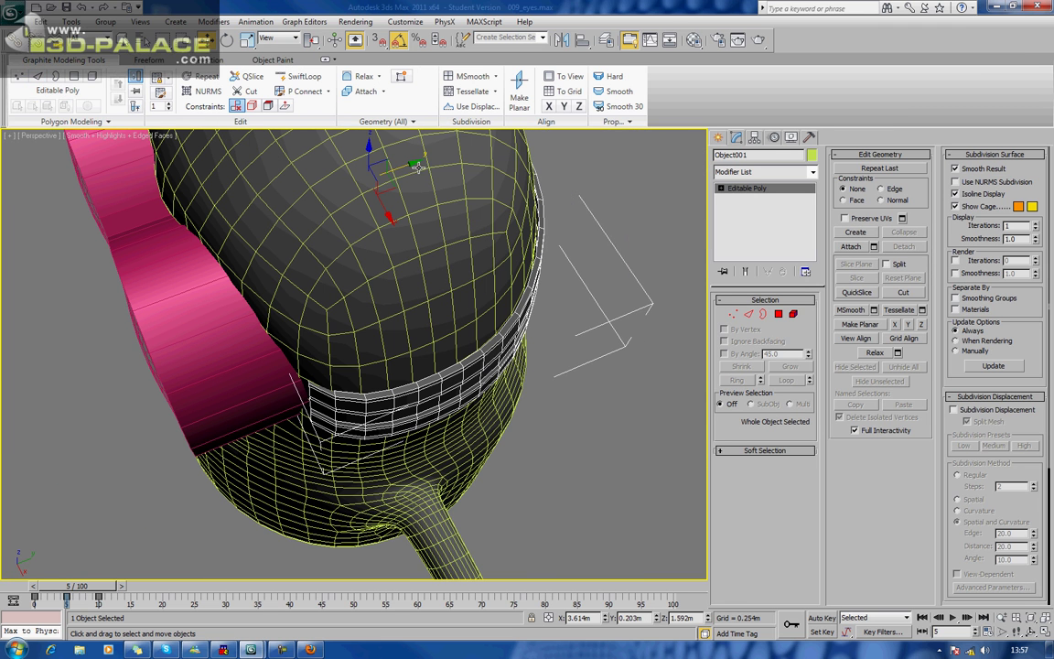
left_click_drag(419, 163, 417, 163)
key("ctrl+z")
left_click(558, 257)
left_click(421, 169)
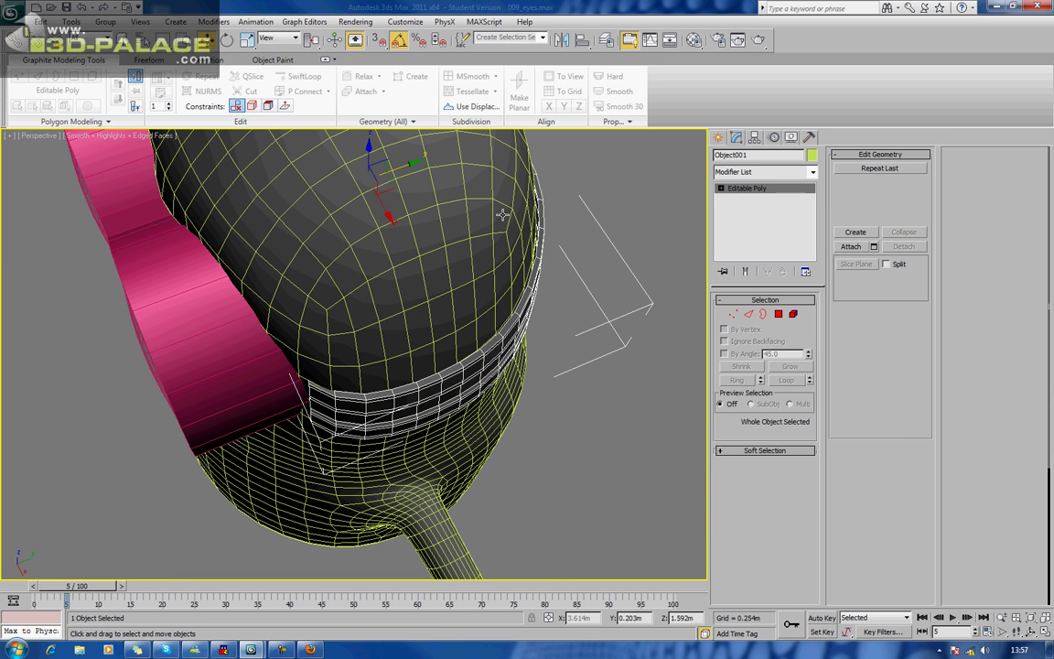
left_click(418, 162)
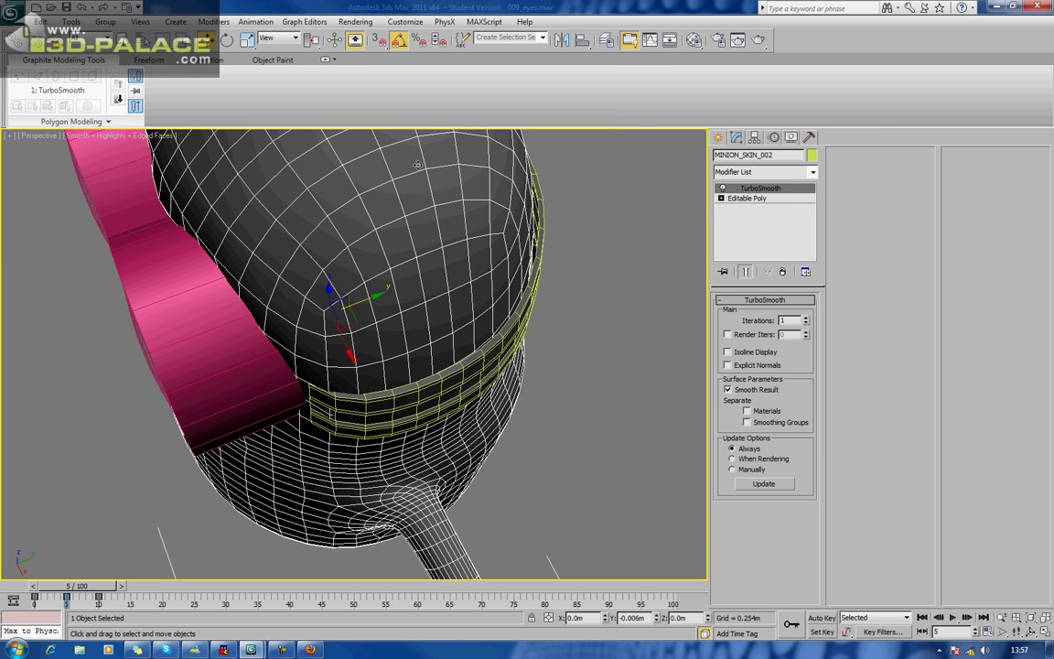
left_click(422, 167)
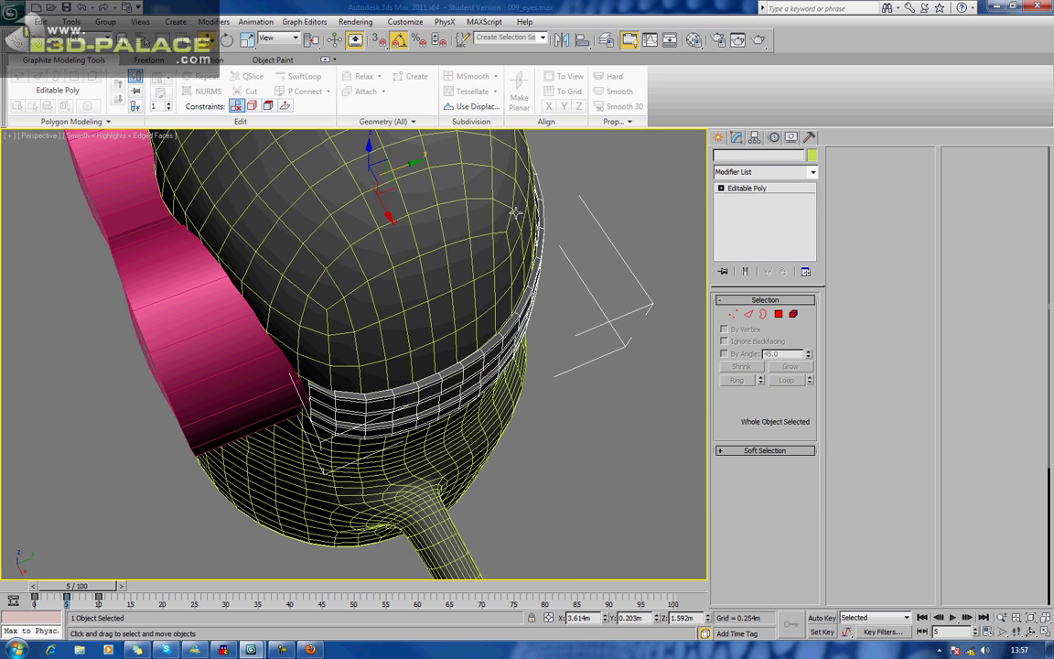
left_click(417, 164)
left_click(419, 165)
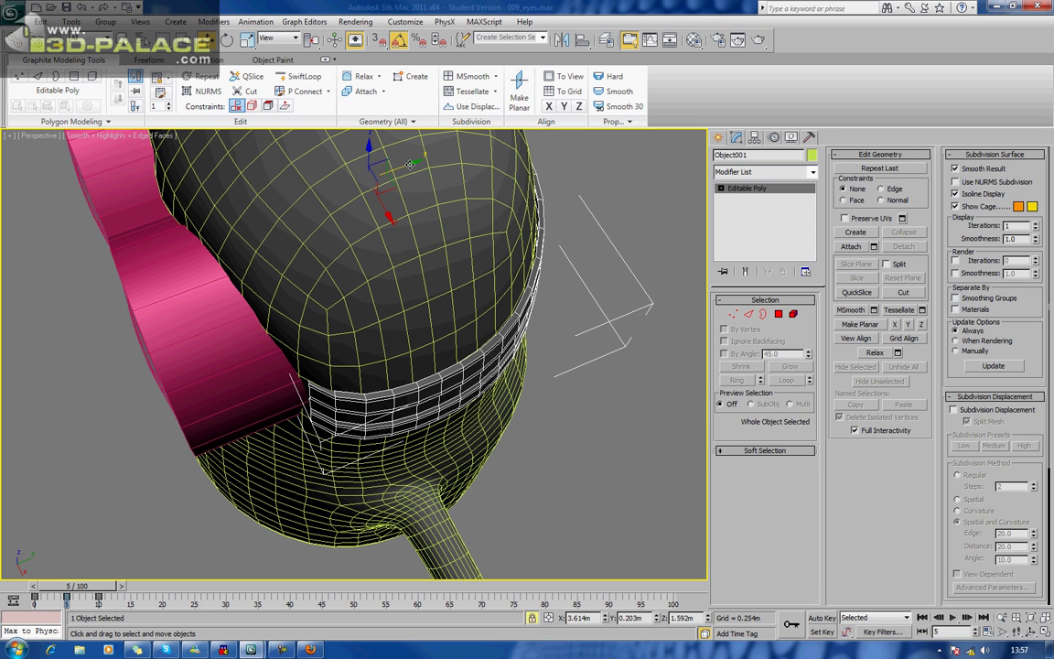
Step: Nudge the whole strap slightly forward along Y, to 0.195 m
left_click_drag(408, 163, 408, 165)
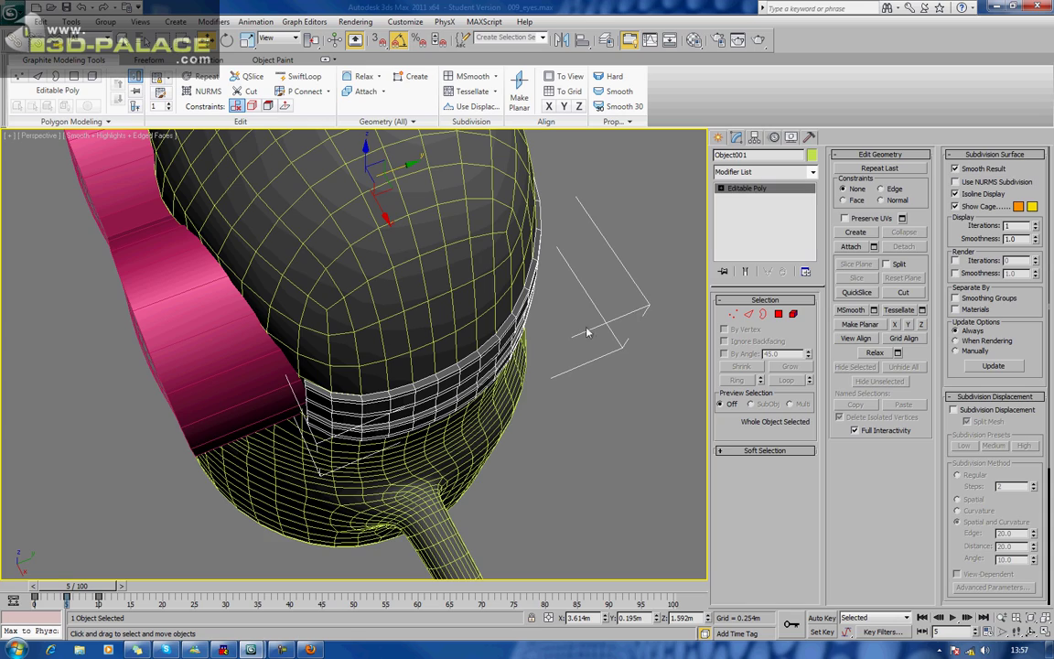
middle_click_drag(364, 356, 432, 314, "alt")
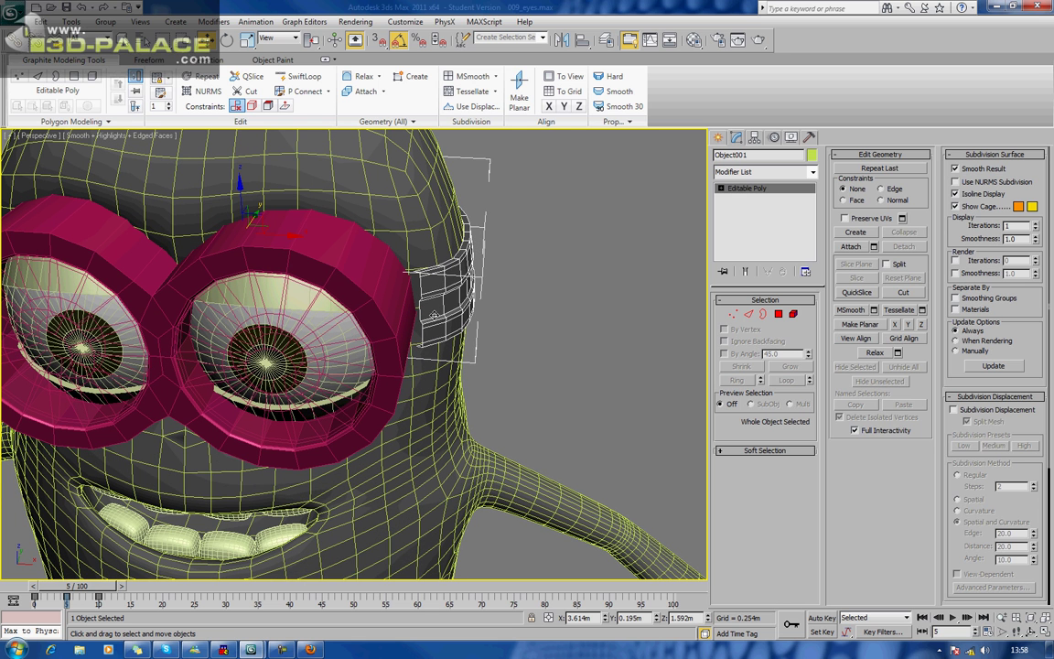
Step: Create a Capsule with AutoGrid atop the +X goggle ring, about 0.024 m in radius and 0.204 m high
left_click(717, 137)
middle_click_drag(612, 180, 631, 225, "alt")
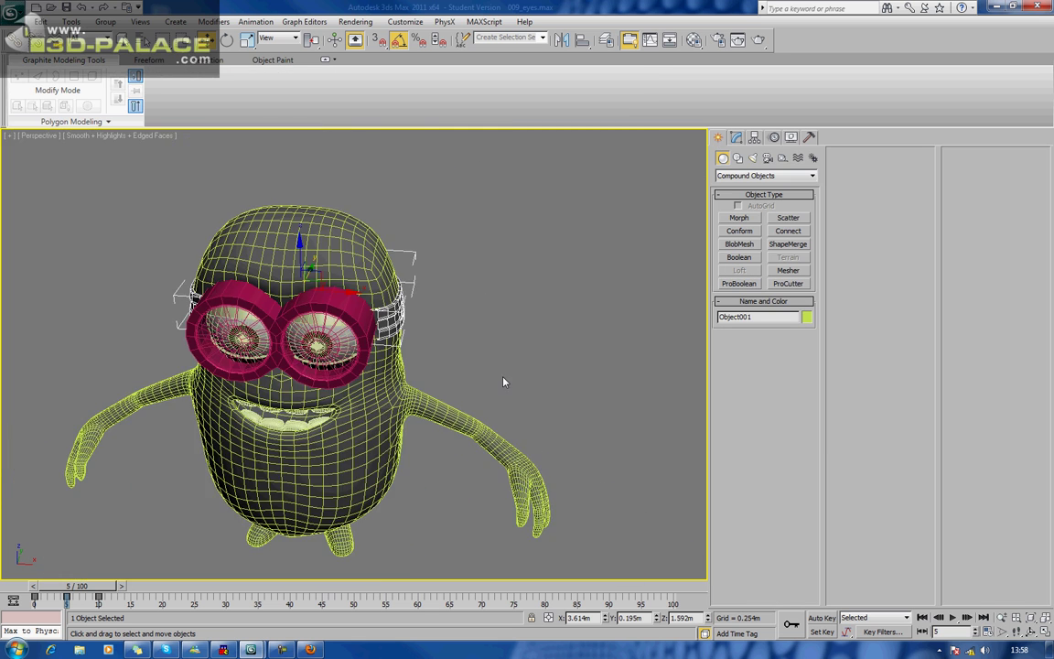
mouse_move(502, 382)
middle_mouse_down("alt")
mouse_move(506, 275)
mouse_move(508, 308)
mouse_move(522, 240)
mouse_move(496, 367)
middle_mouse_up("alt")
scroll(496, 367, "up", 4)
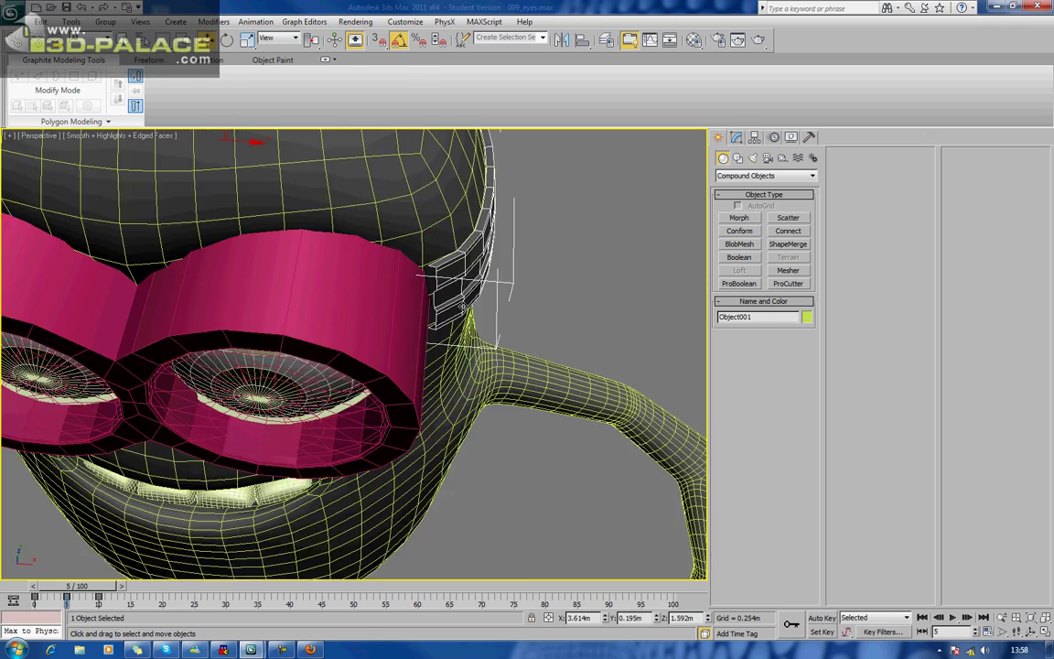
middle_click_drag(449, 288, 438, 435, "alt")
left_click(332, 390)
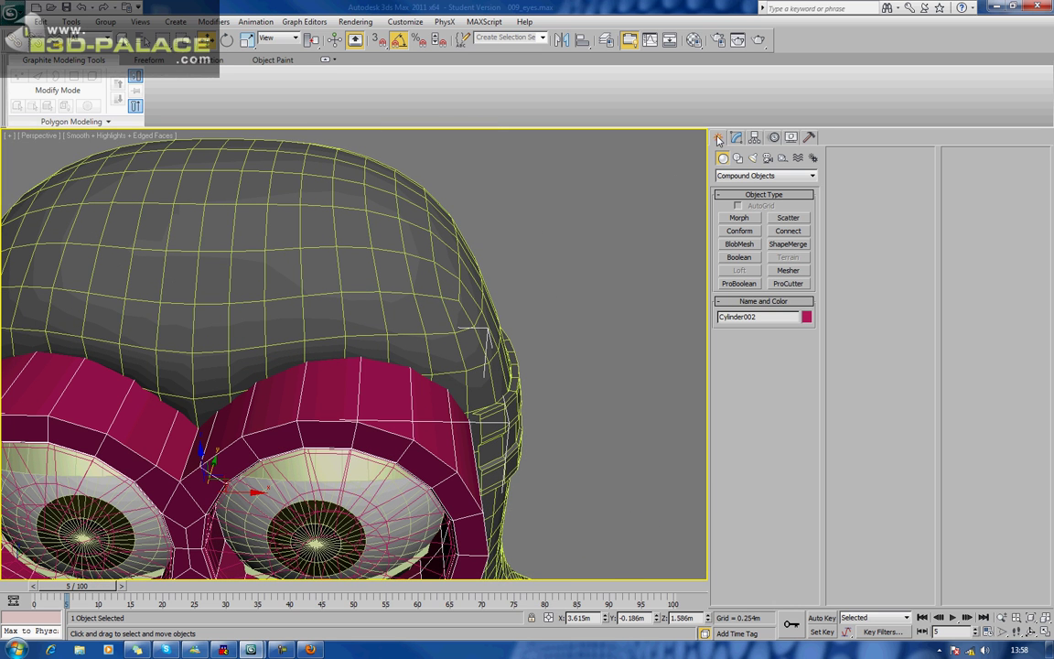
left_click(759, 176)
left_click(752, 196)
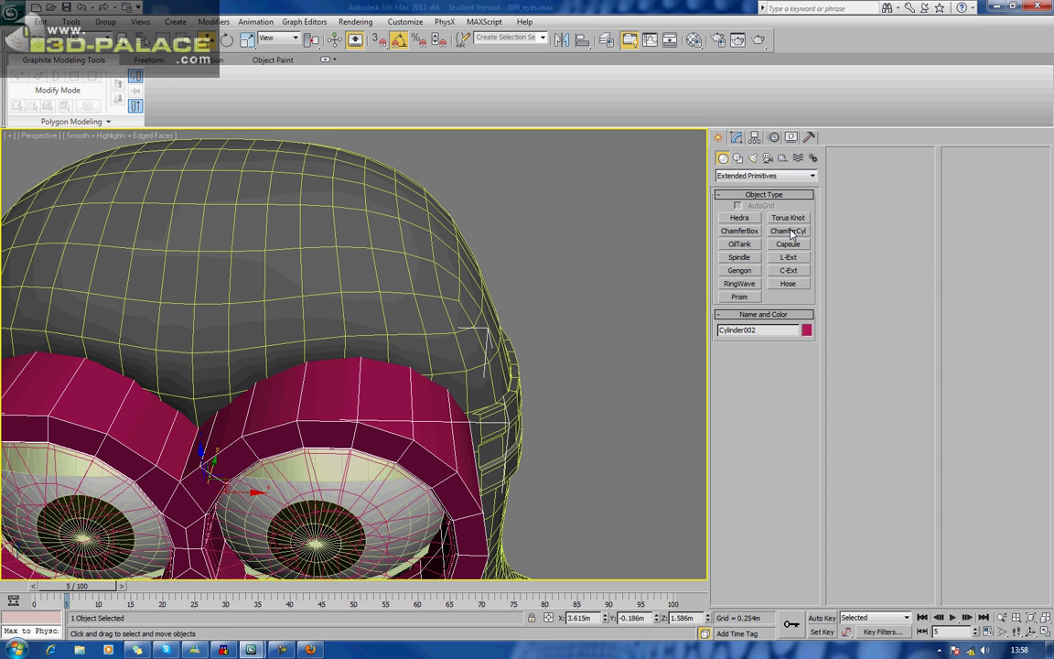
left_click(788, 231)
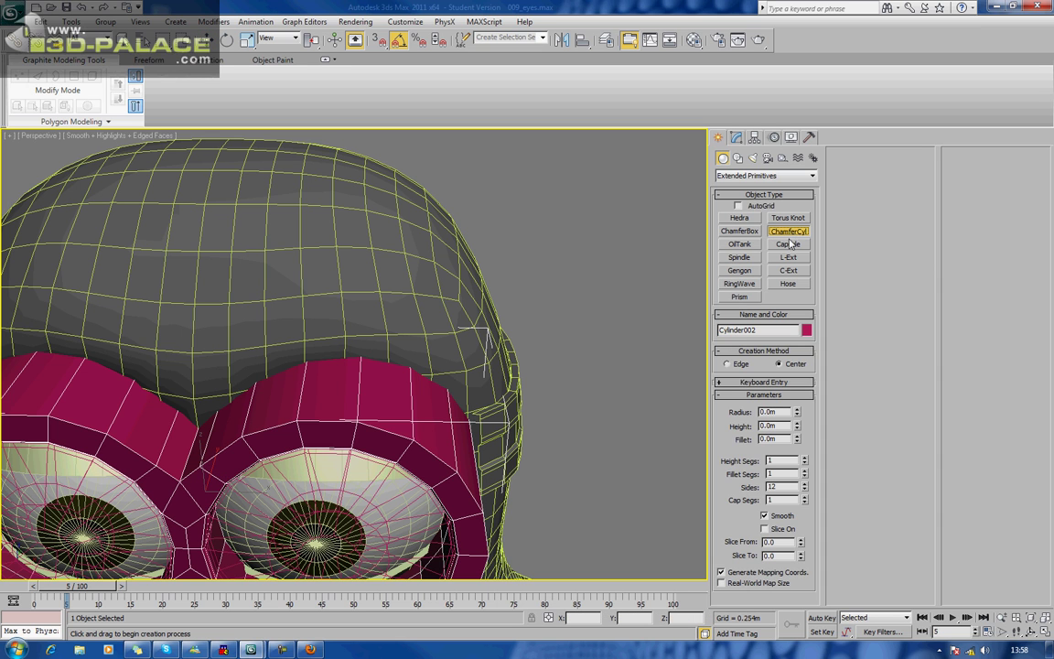
left_click(788, 245)
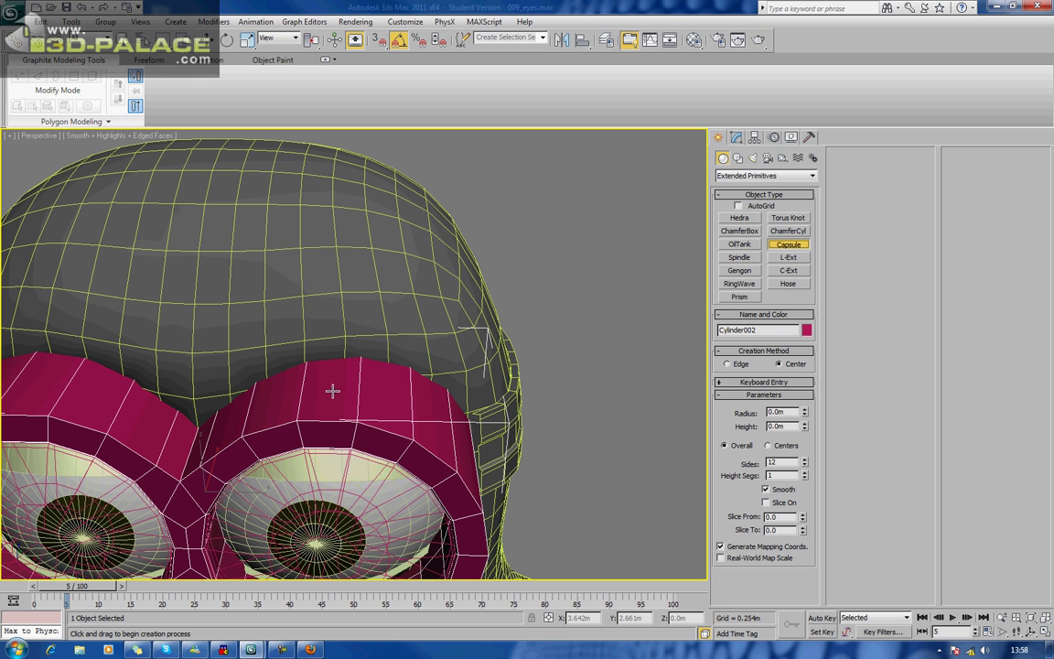
left_click(738, 206)
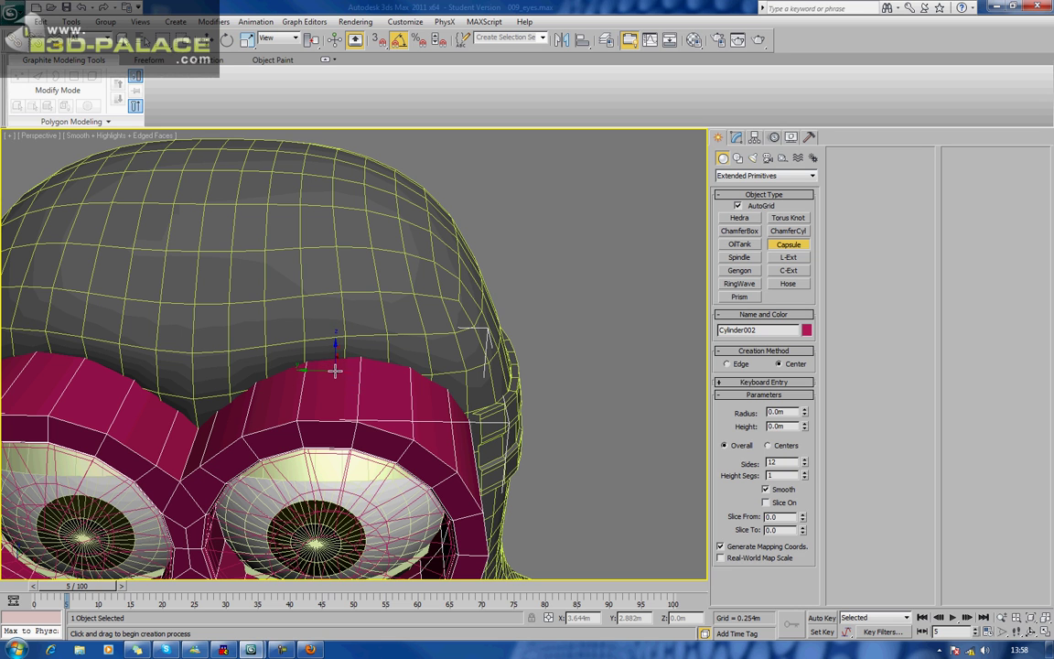
left_click_drag(330, 372, 331, 378)
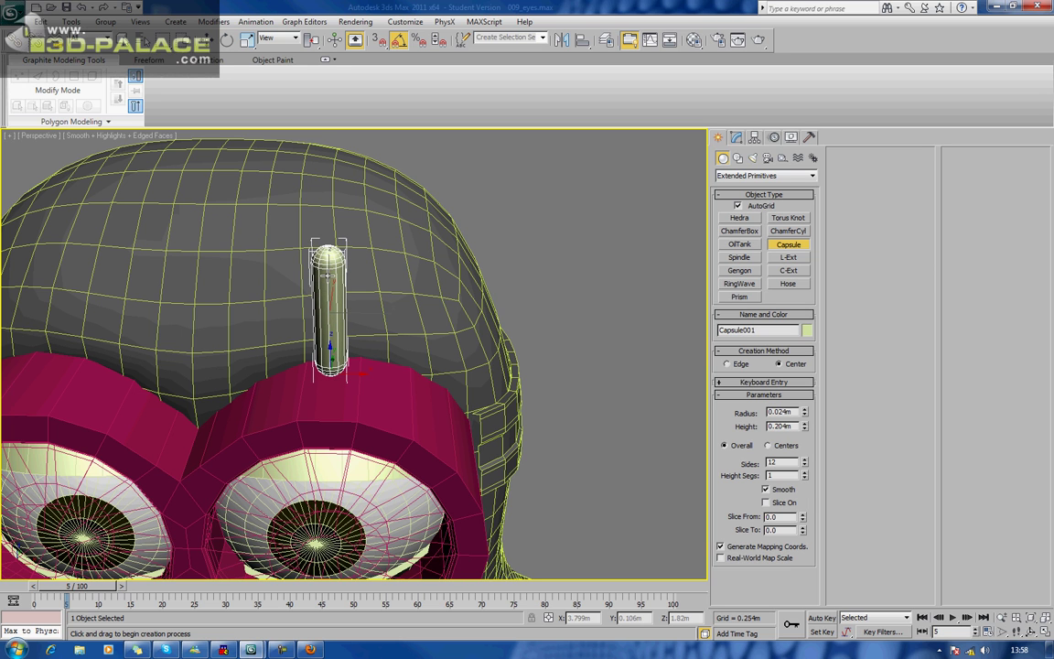
left_click(327, 274)
right_click(327, 274)
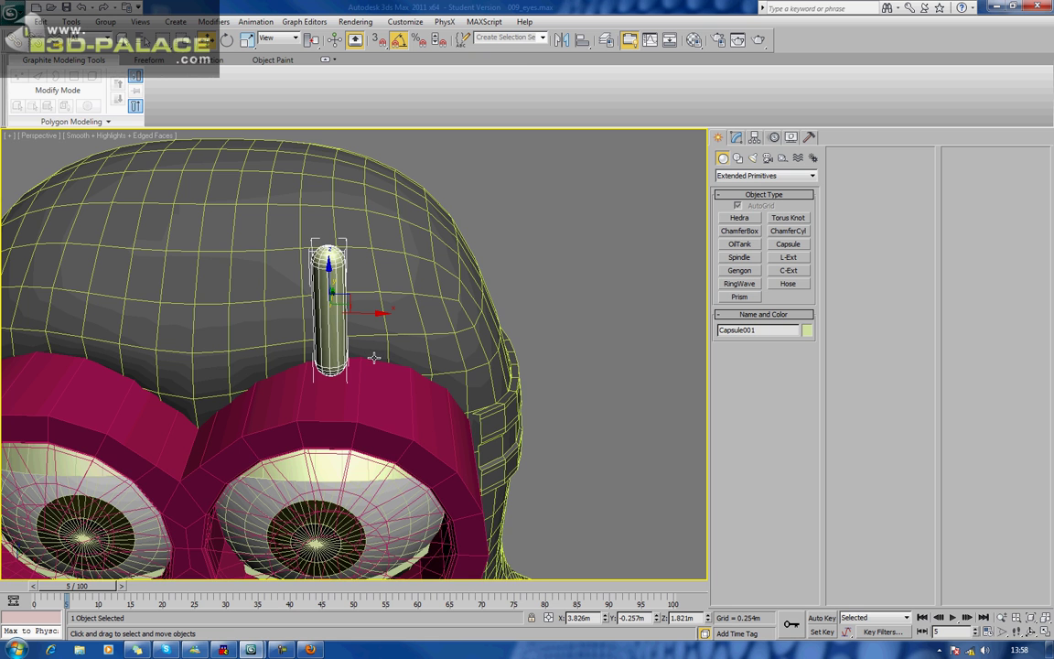
Step: In the front view, move the capsule about 0.231 m along X and 0.328 m down to the strap's end beside the goggle
key("f")
key("z")
scroll(384, 371, "down", 3)
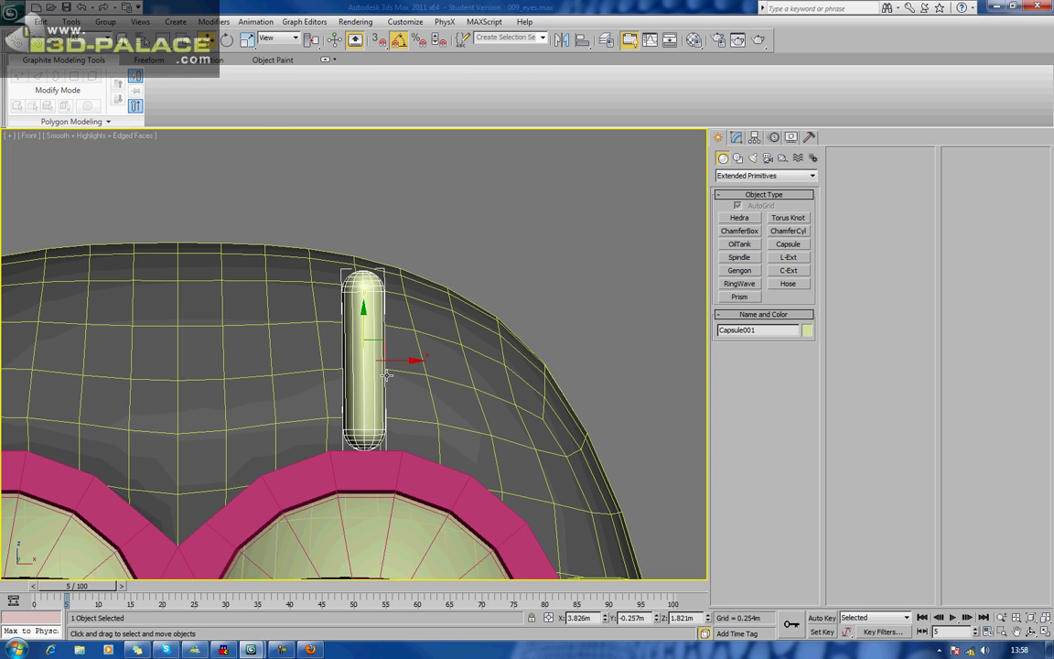
middle_click_drag(387, 375, 316, 199)
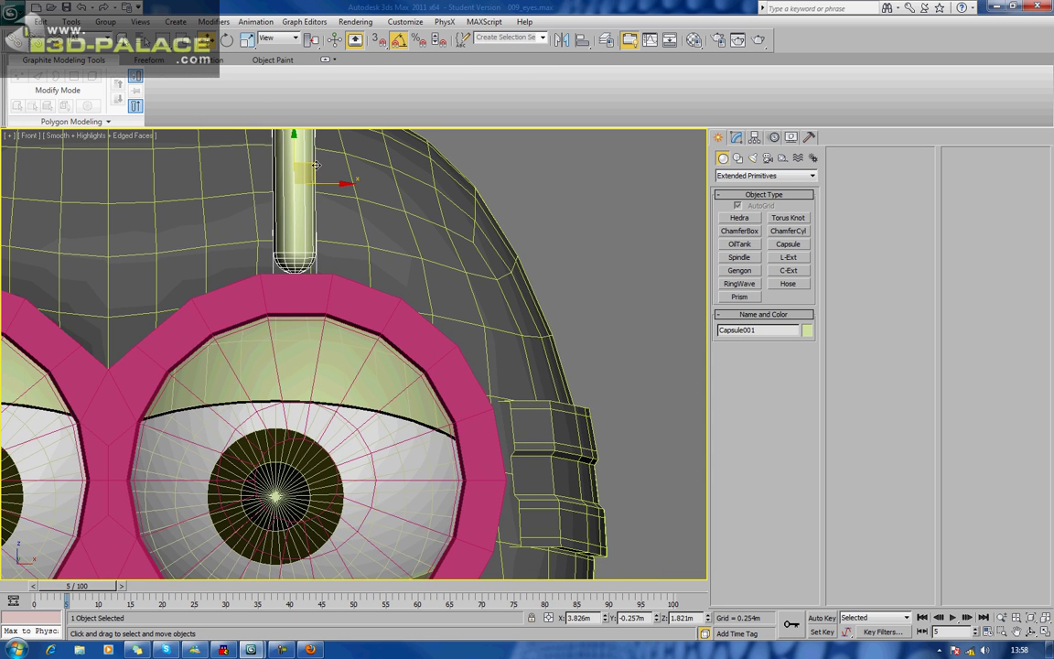
left_click_drag(307, 166, 512, 454)
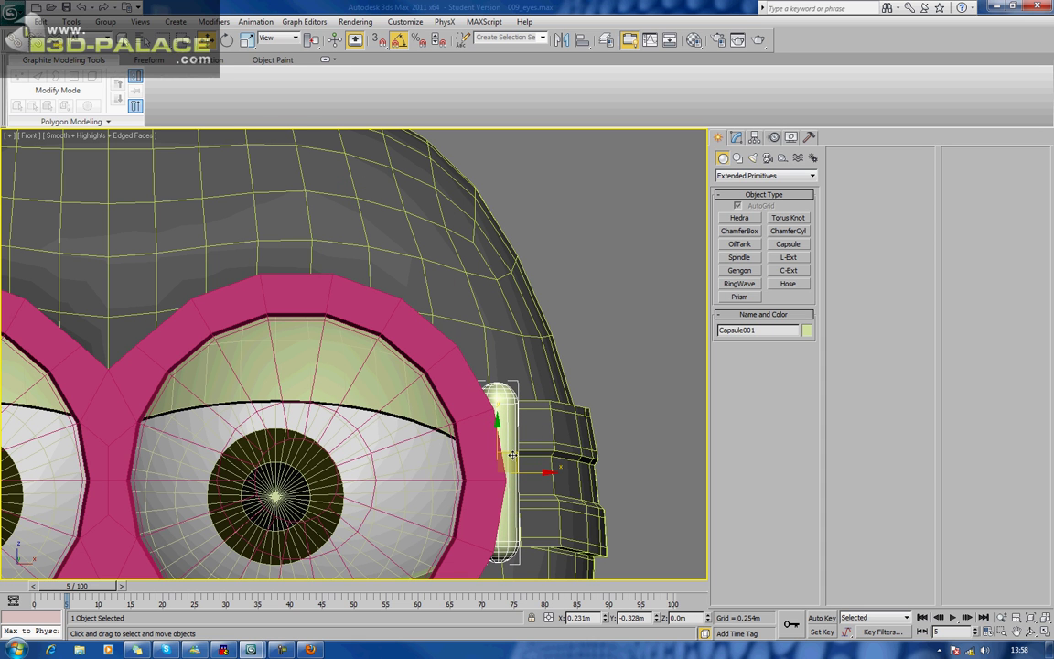
Step: Move the capsule back about 0.101 m along Y to where the goggle meets the strap
key("p")
key("z")
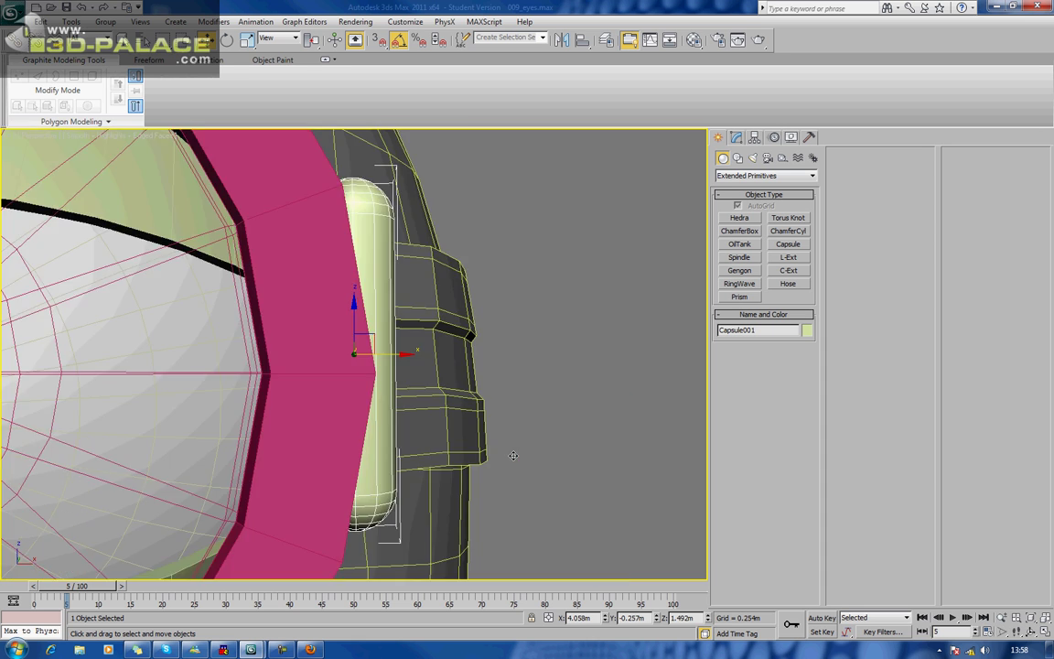
scroll(514, 444, "down", 5)
middle_click_drag(515, 443, 432, 501, "alt")
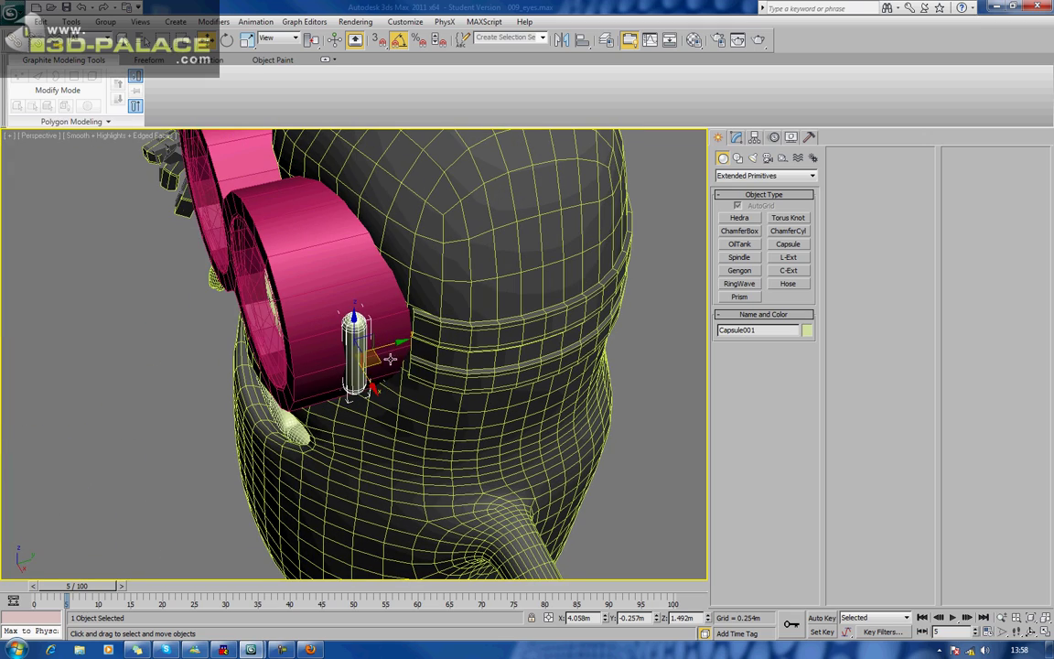
left_click_drag(391, 352, 443, 341)
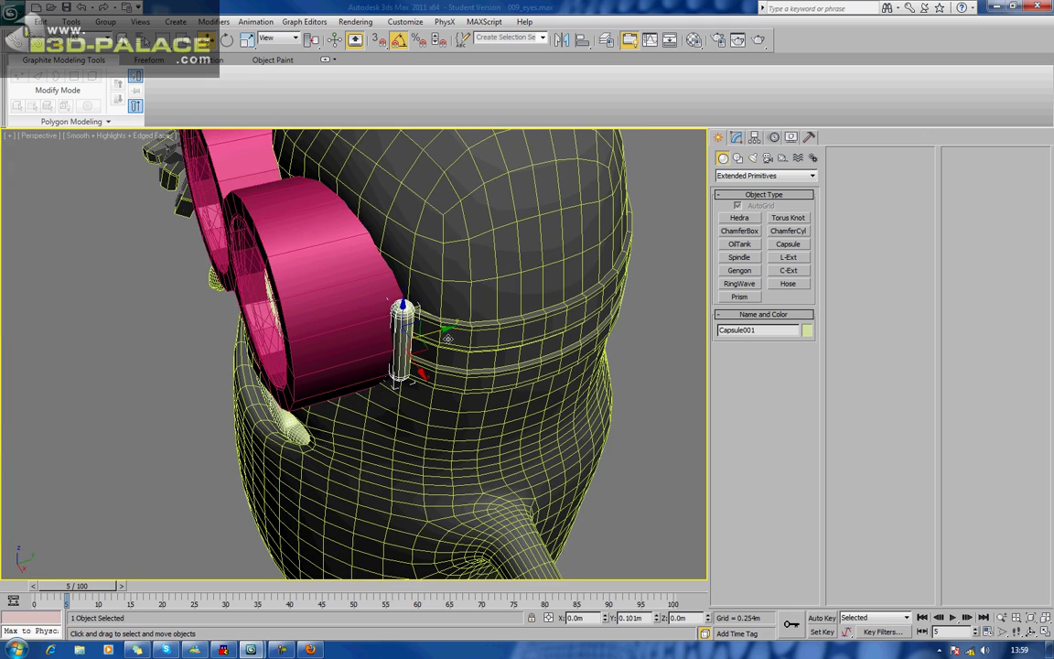
Step: Set the capsule to 22 sides and 2 height segments
scroll(447, 341, "down", 2)
middle_click_drag(445, 343, 481, 315, "alt")
scroll(430, 286, "up", 10)
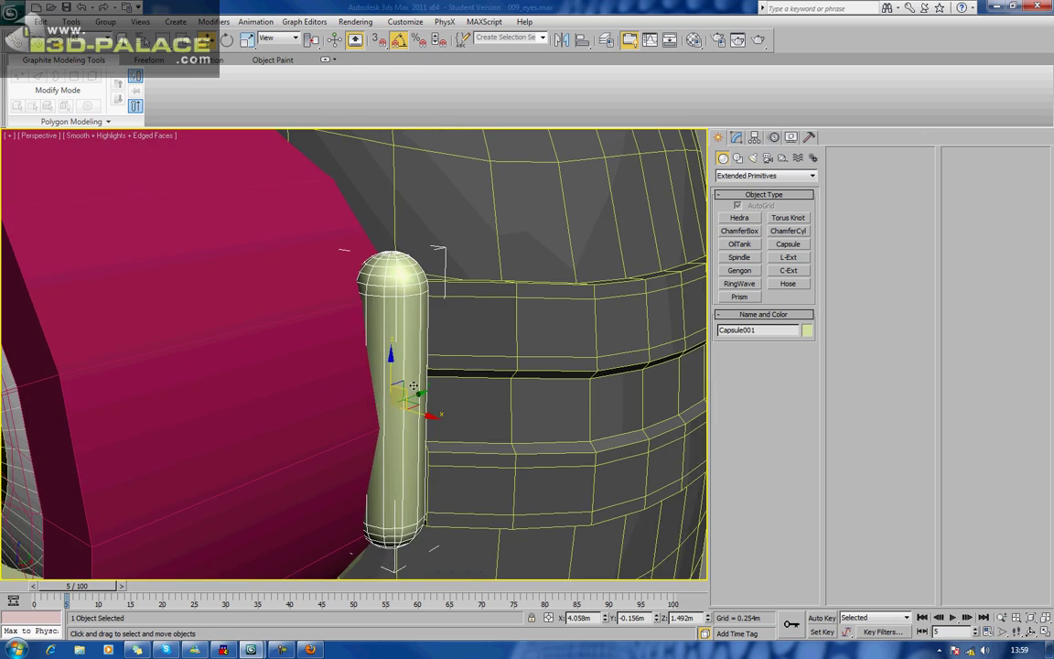
left_click(737, 139)
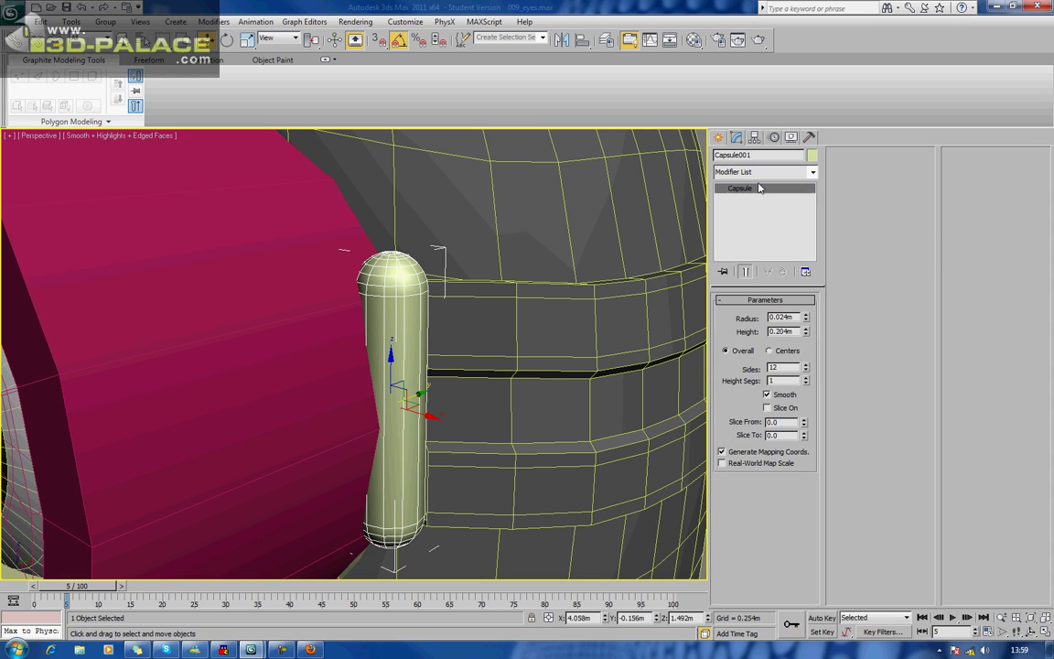
left_click(805, 365)
left_click(805, 365)
left_click(806, 365)
left_click(805, 365)
left_click(805, 365)
left_click(805, 365)
left_click(805, 365)
left_click(805, 365)
left_click_drag(806, 367, 807, 368)
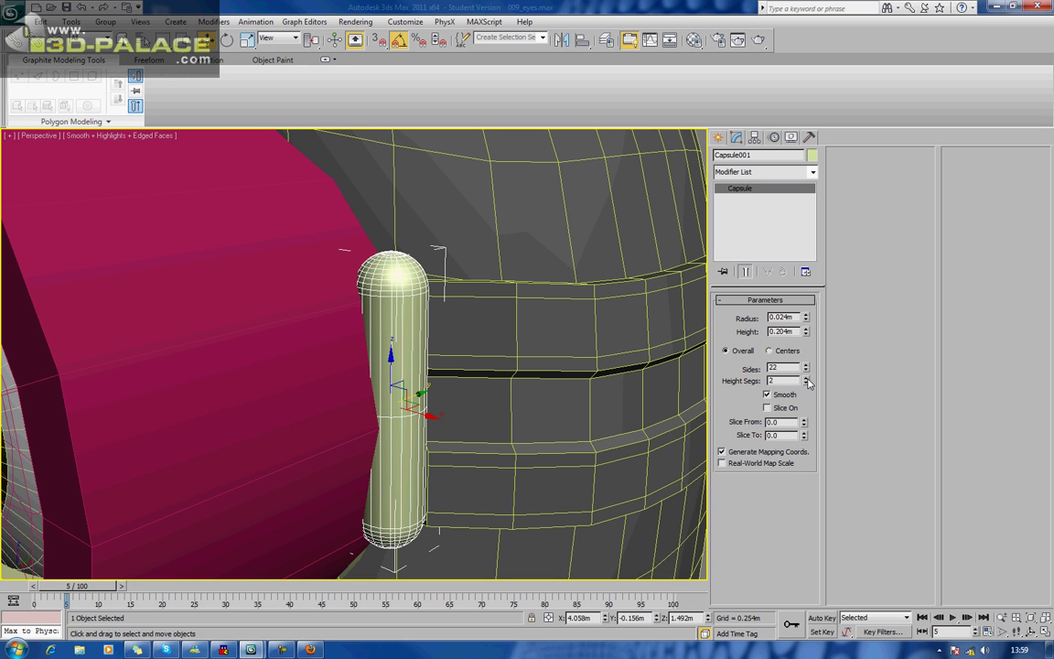
Step: Convert the capsule to an Editable Poly
right_click(400, 349)
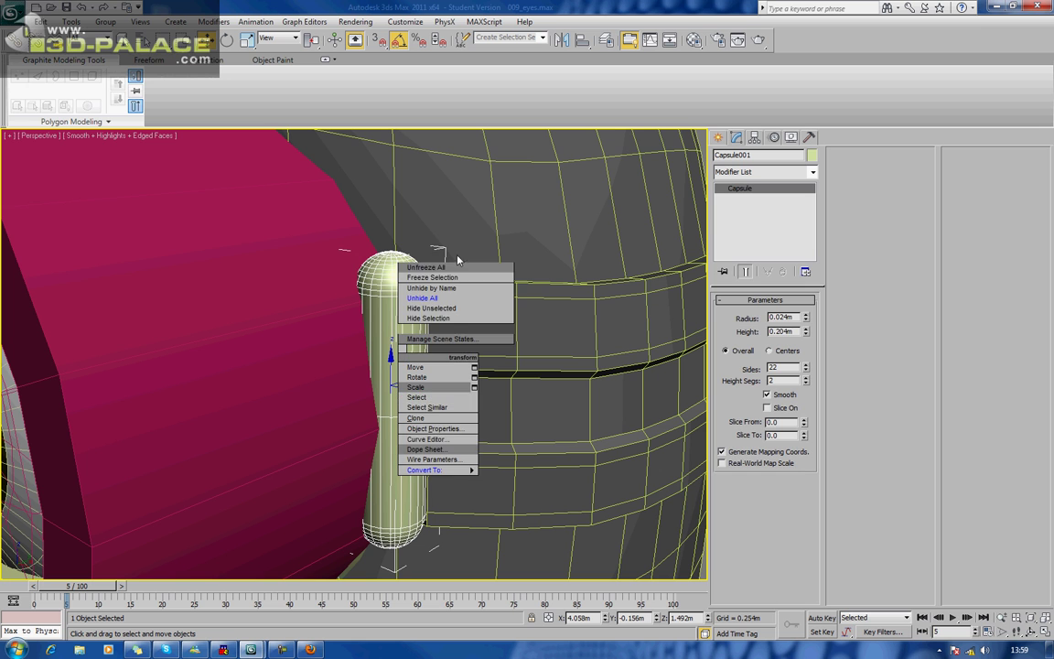
mouse_move(458, 470)
left_click(517, 479)
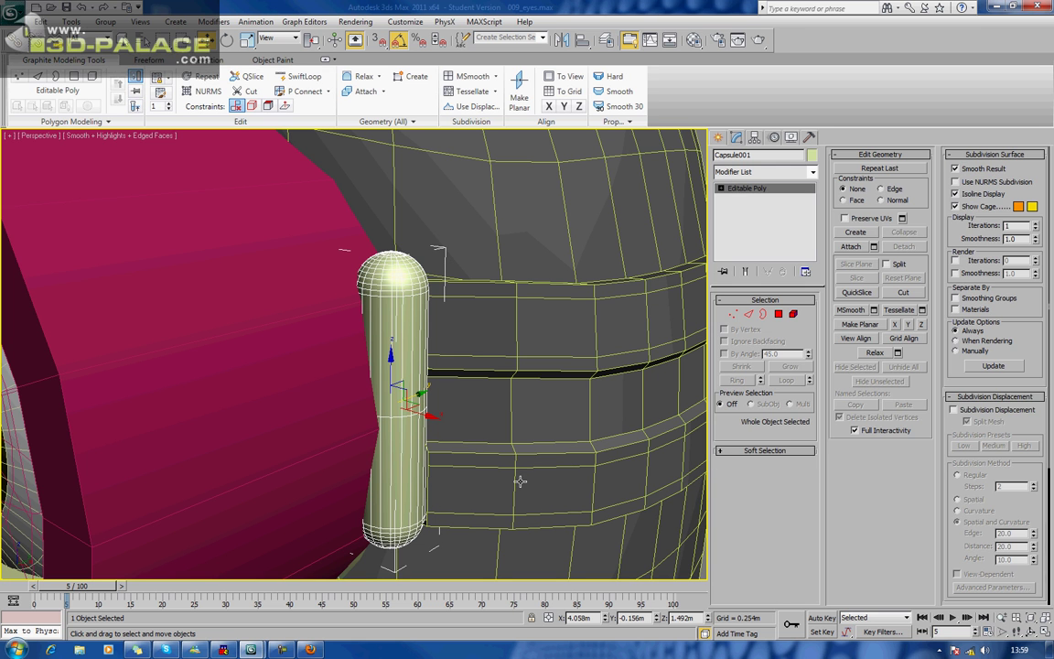
Step: Extrude the capsule's middle edge loop inward with a height of -0.004 m and a width of 0.001 m to form a groove
left_click(748, 314)
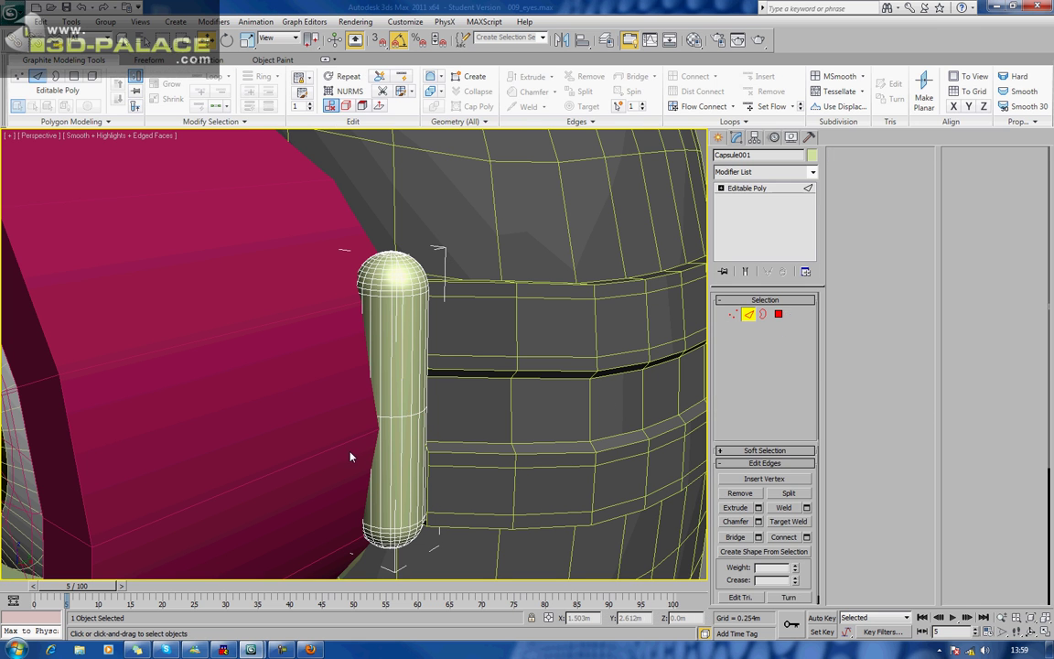
left_click(396, 426)
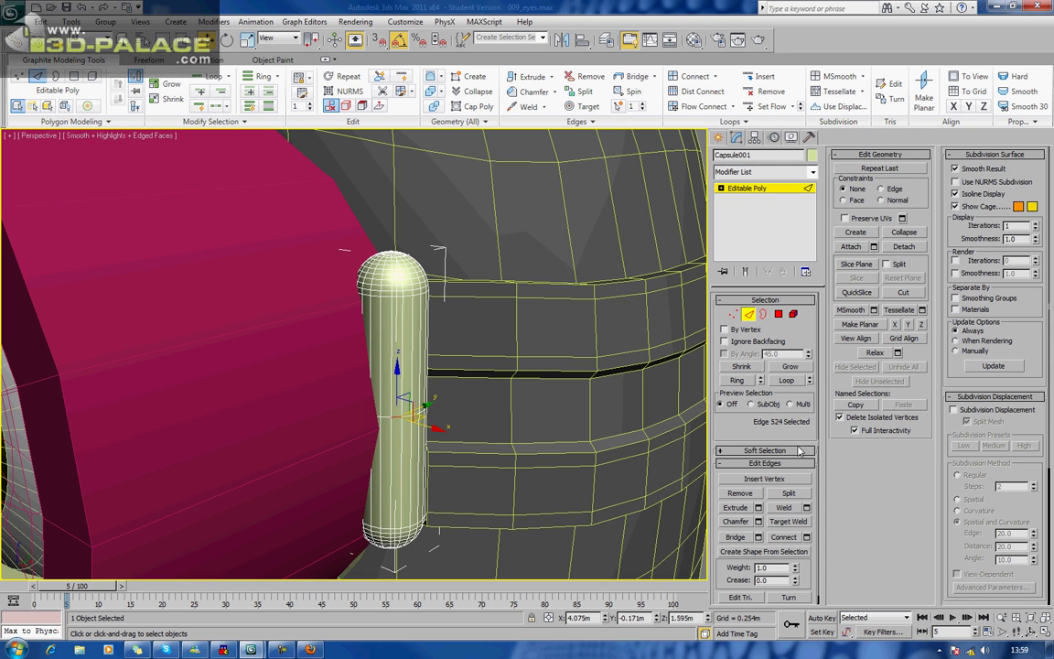
left_click(791, 382)
key("z")
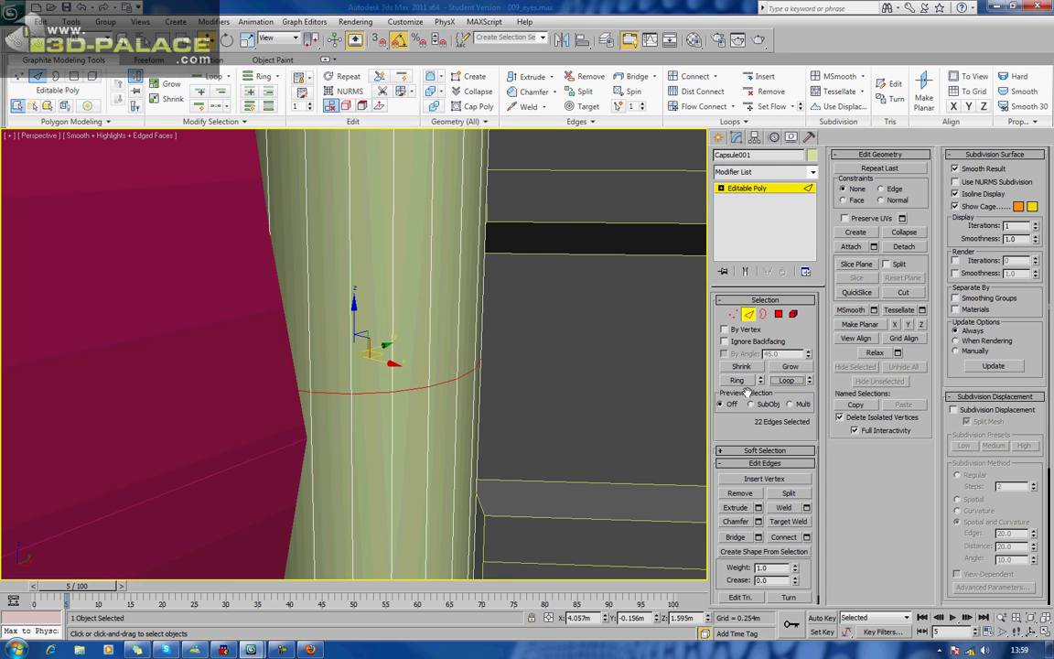
middle_click_drag(557, 402, 583, 329)
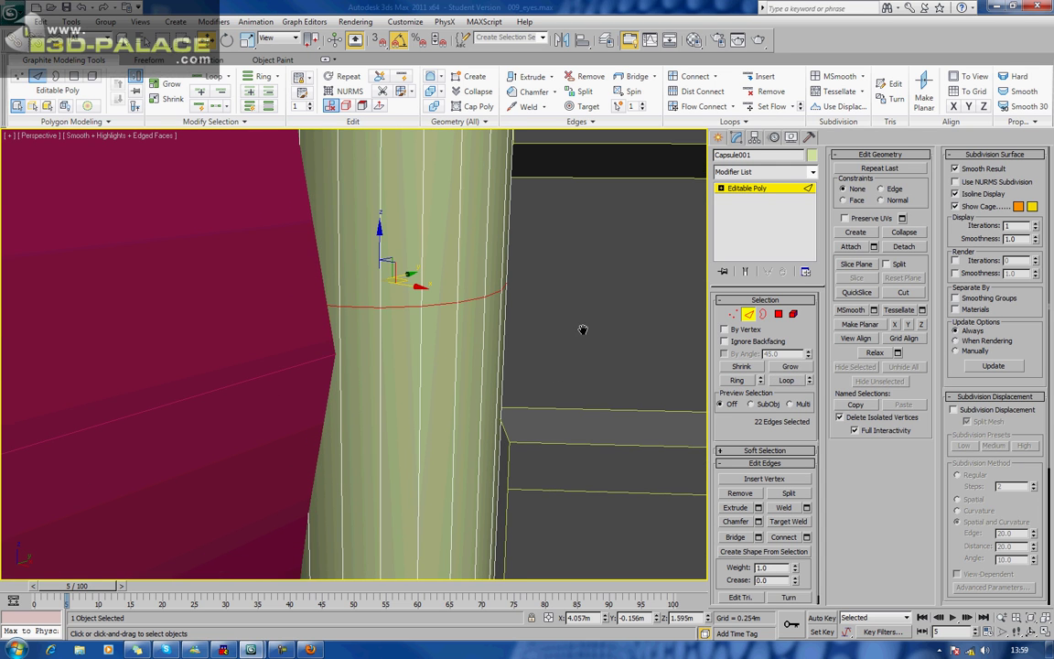
left_click(735, 522)
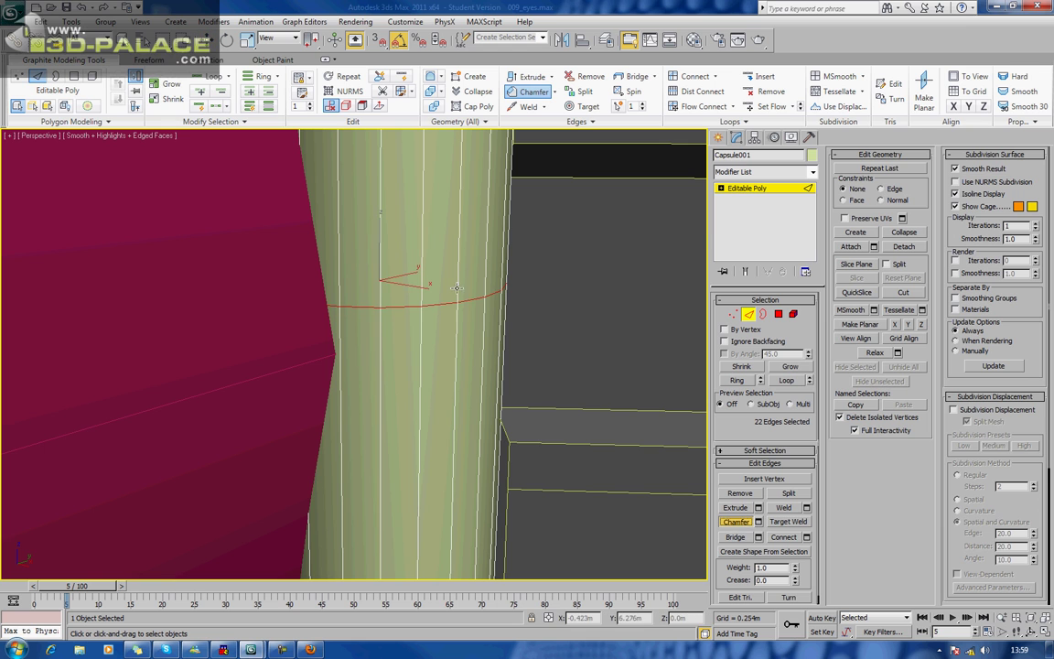
left_click(757, 508)
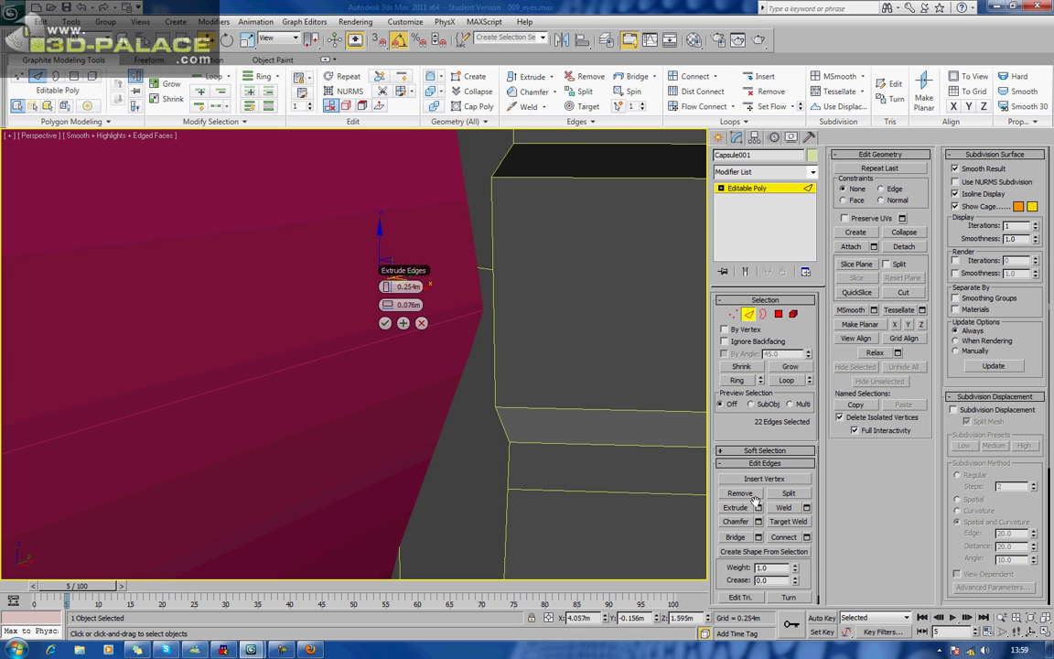
left_click_drag(386, 286, 319, 295)
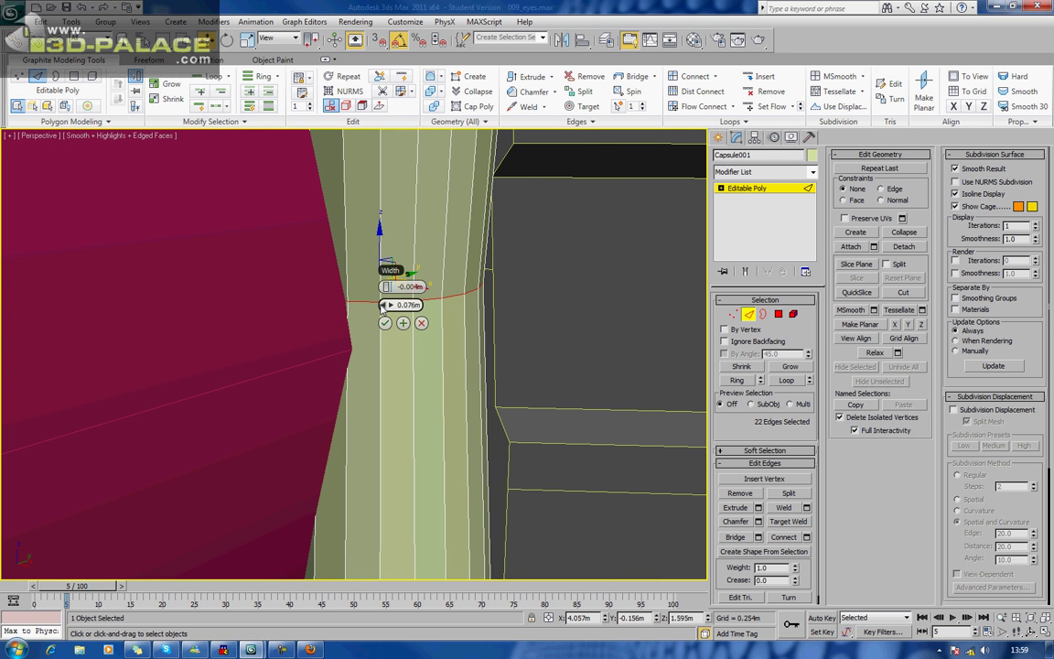
left_click_drag(383, 308, 364, 309)
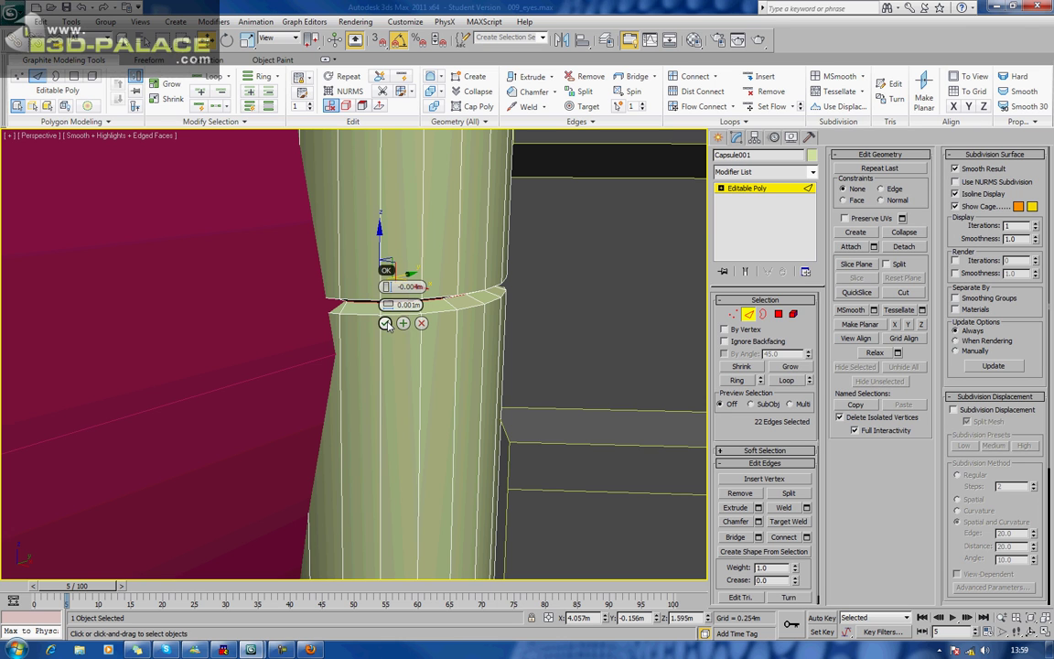
left_click(385, 324)
Step: Chamfer the groove's inner and two outer edge loops by 0.001 m with 2 segments, and leave edge editing
left_click(399, 302, "ctrl")
left_click(399, 314, "ctrl")
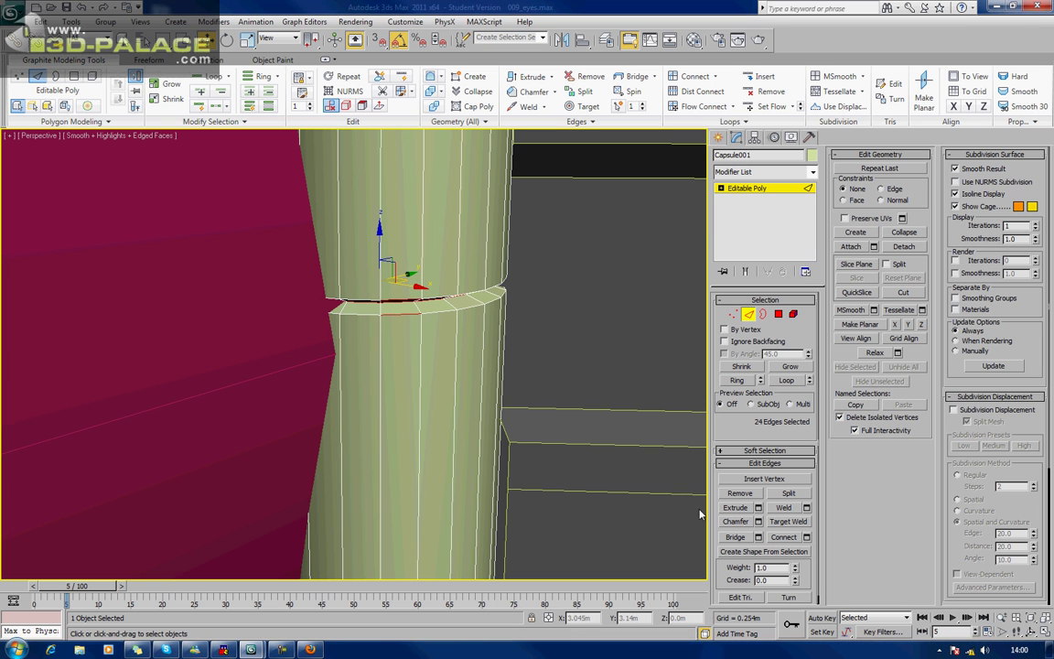
left_click(787, 380)
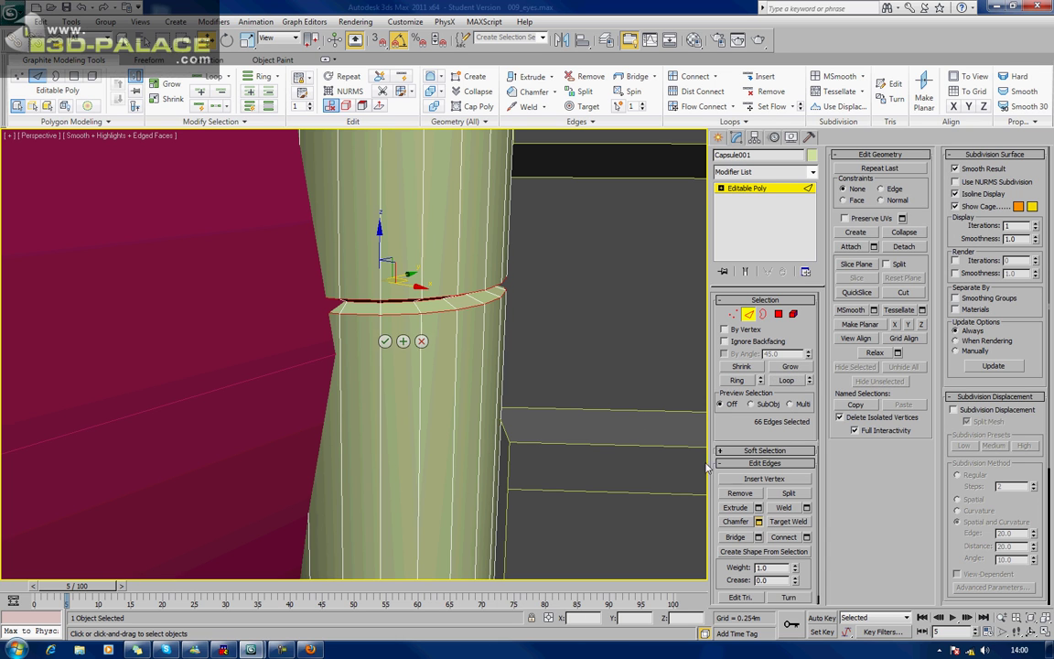
left_click(759, 521)
left_click_drag(386, 289, 393, 291)
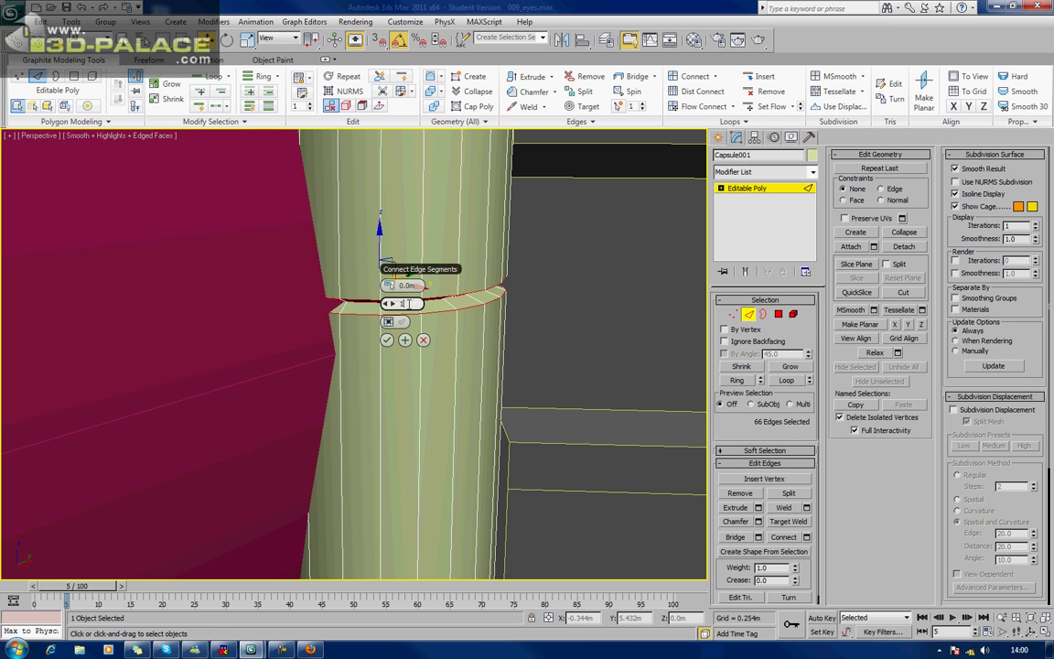
left_click(392, 287)
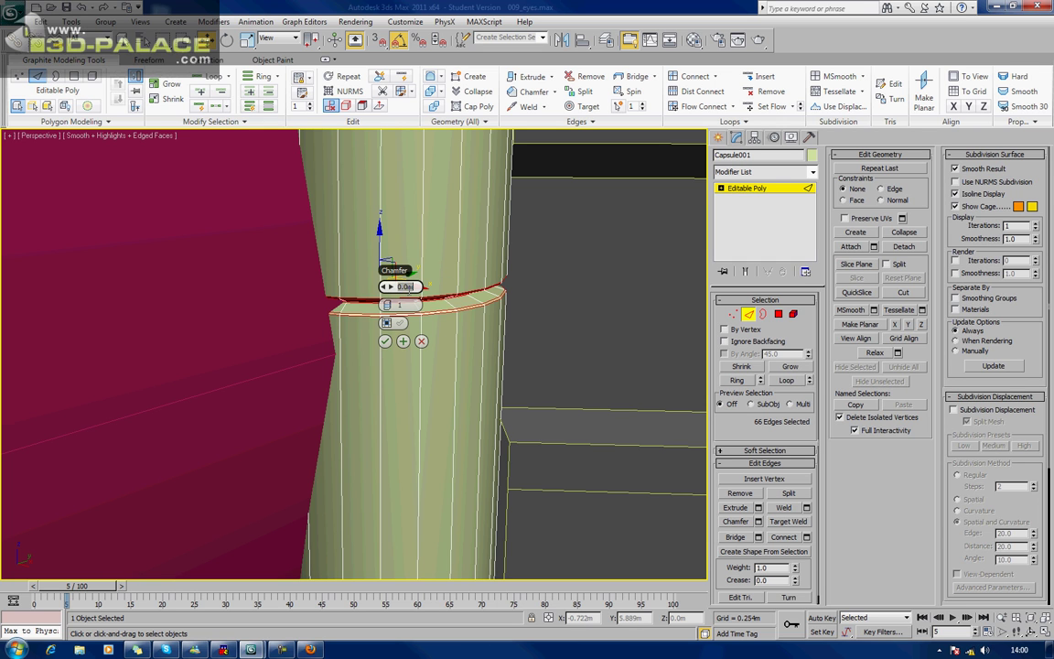
key("Return")
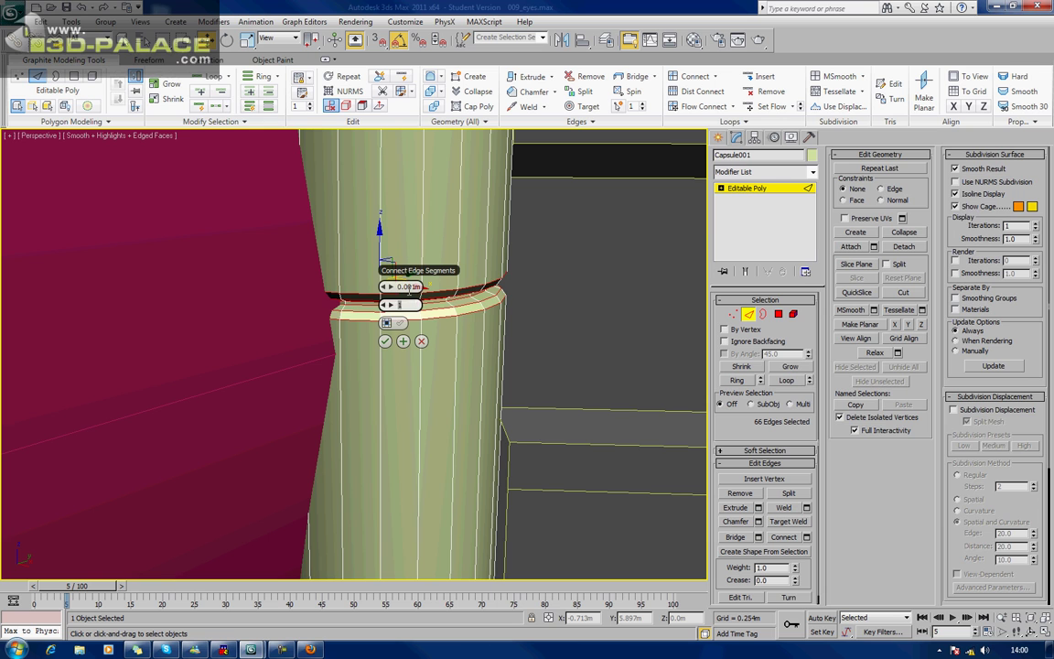
left_click(390, 304)
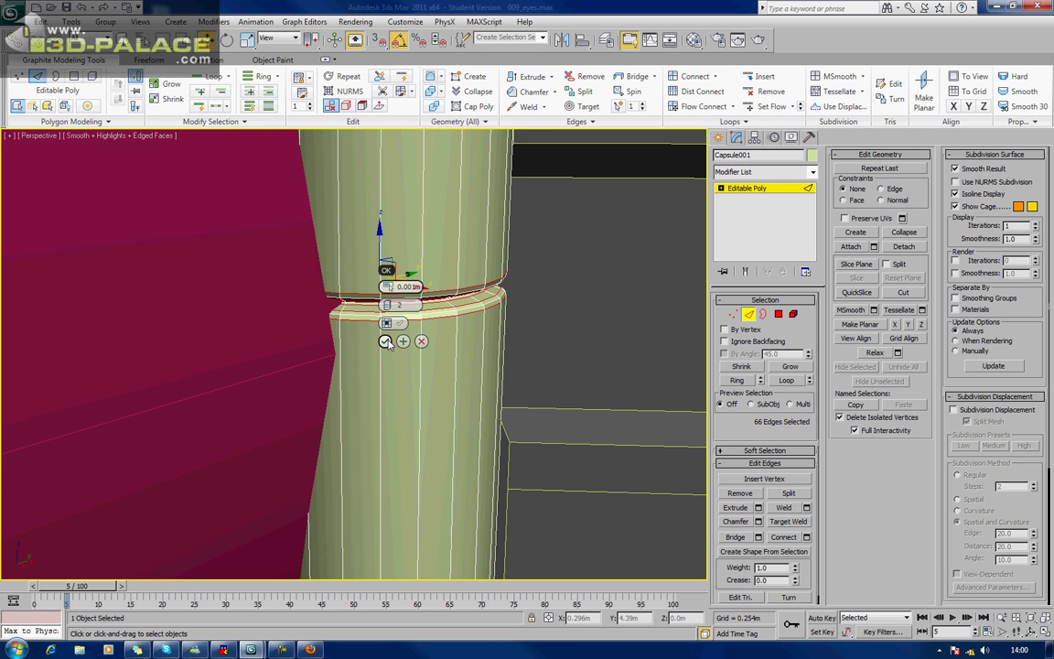
left_click(385, 341)
left_click(731, 322)
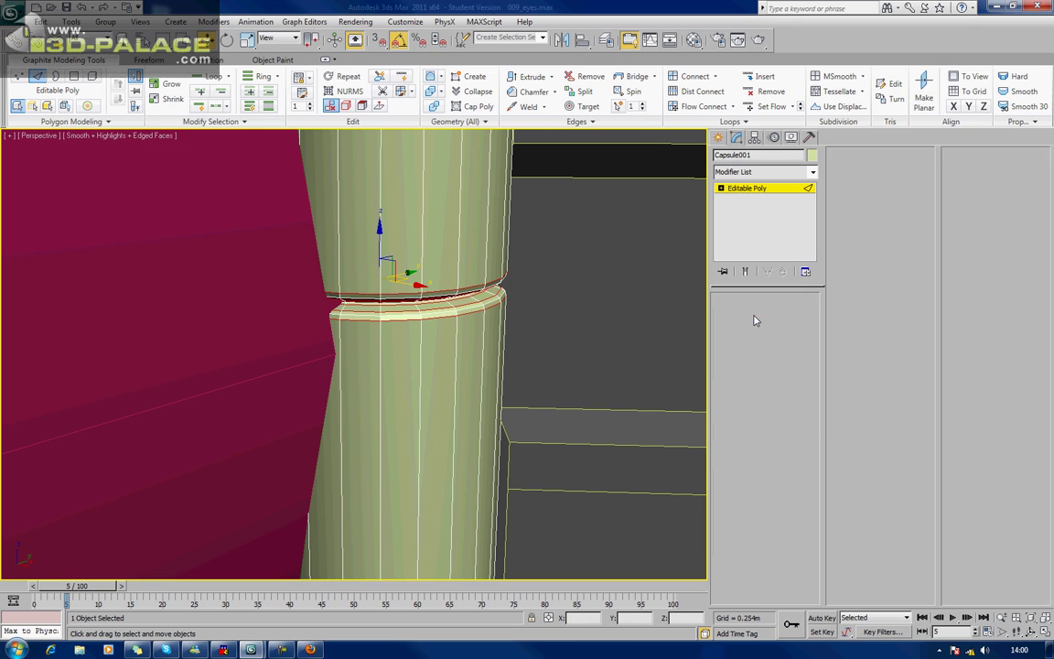
Step: Nudge the grooved connector capsule along X to about 4.069 m at the side of the goggles
left_click(668, 322)
scroll(668, 322, "down", 3)
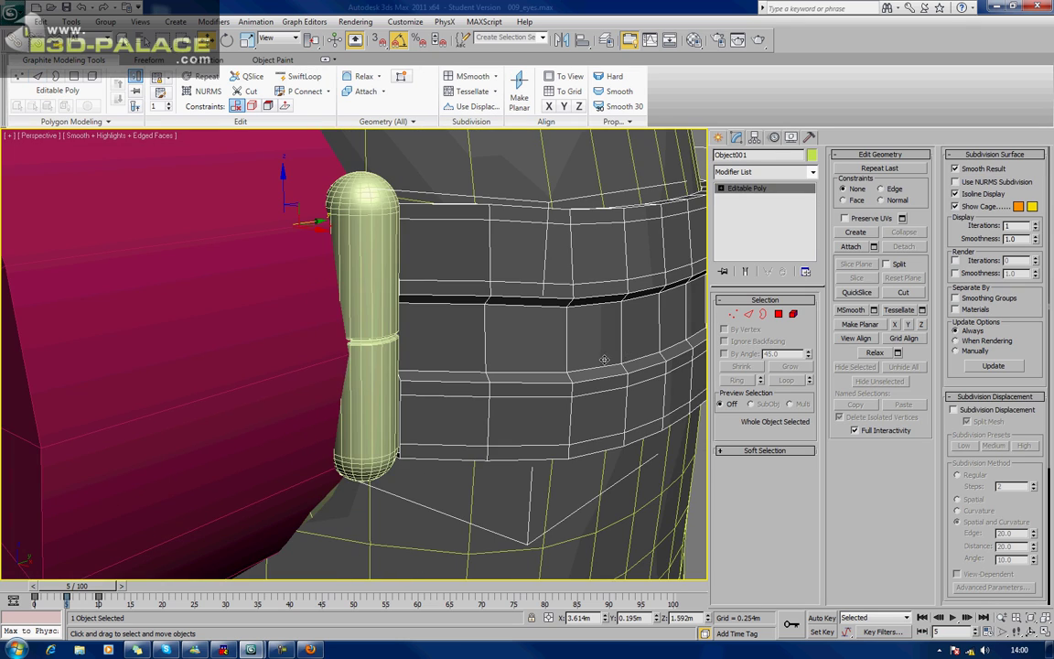
middle_click_drag(585, 364, 517, 430, "alt")
left_click(316, 352)
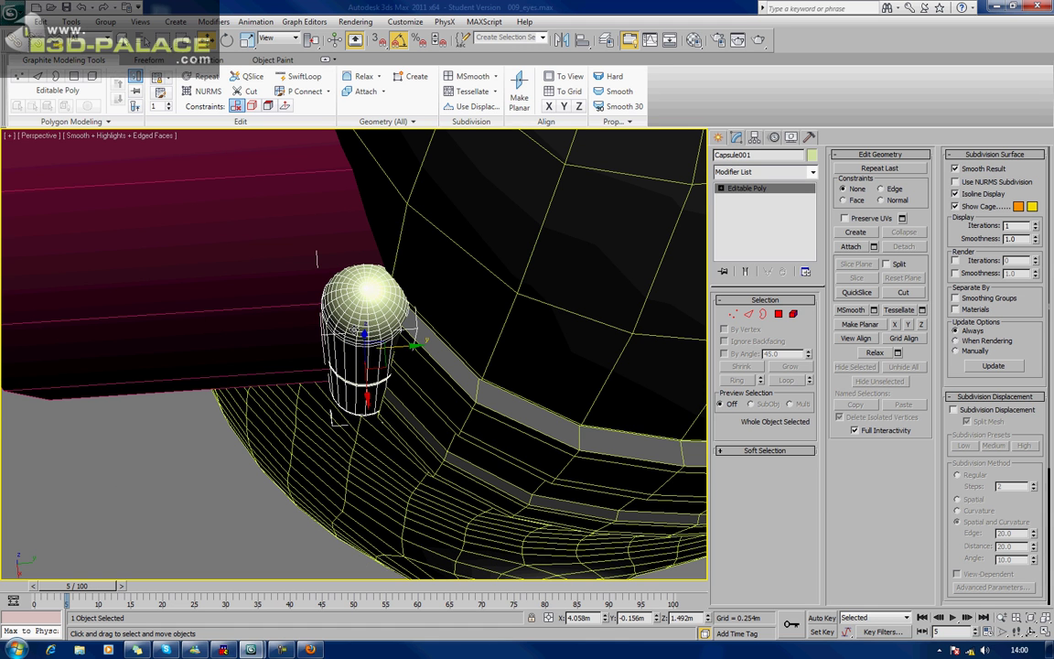
middle_click_drag(367, 357, 382, 372, "alt")
left_click_drag(383, 372, 385, 388)
scroll(386, 389, "down", 3)
Step: Clone the capsule along X as a single copy on the opposite side of the goggles
middle_click_drag(386, 389, 501, 349, "alt")
scroll(500, 349, "down", 3)
middle_click_drag(334, 346, 586, 351)
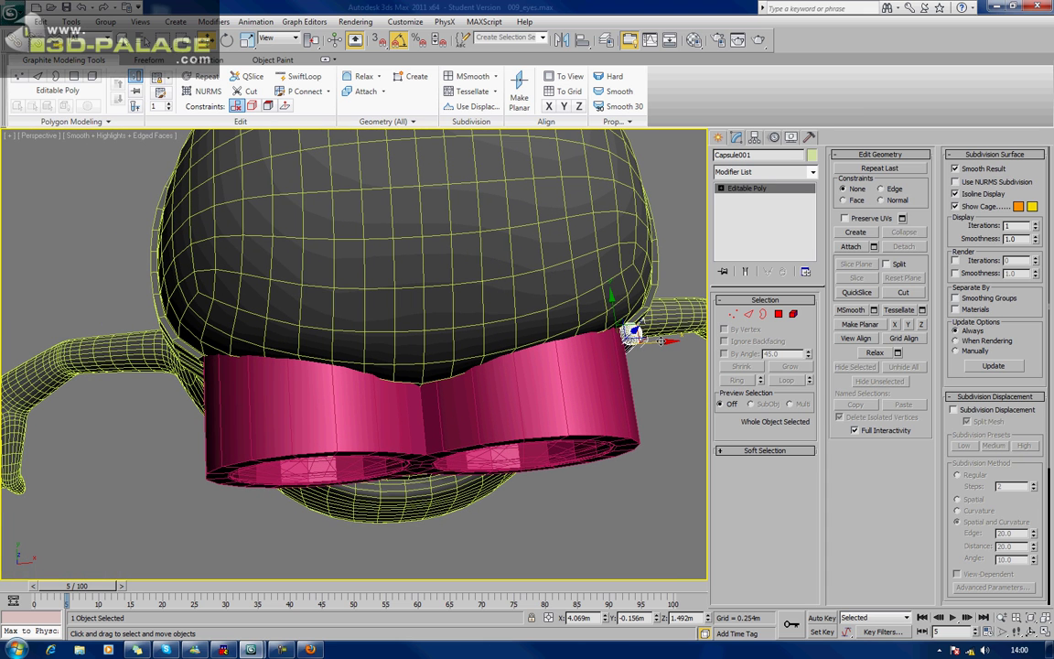
mouse_move(660, 341)
left_mouse_down("shift")
mouse_move(337, 372)
mouse_move(250, 399)
left_mouse_up("shift")
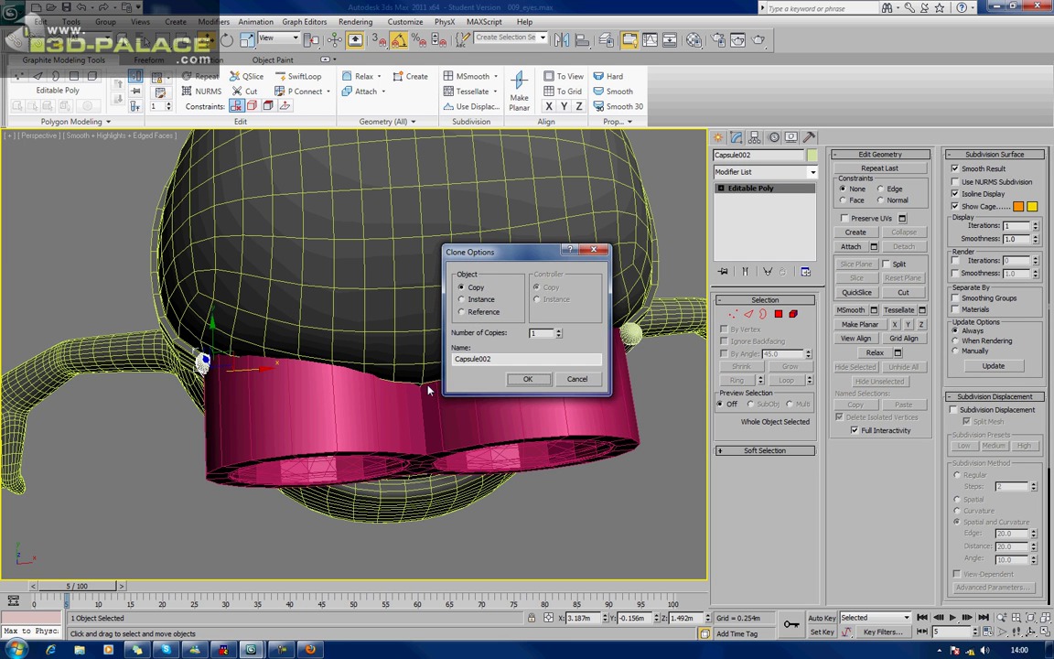
left_click(536, 381)
Step: Shift the cloned capsule along X to about 3.169 m so it sits at the strap's end
middle_click_drag(247, 384, 265, 264, "alt")
scroll(271, 300, "up", 3)
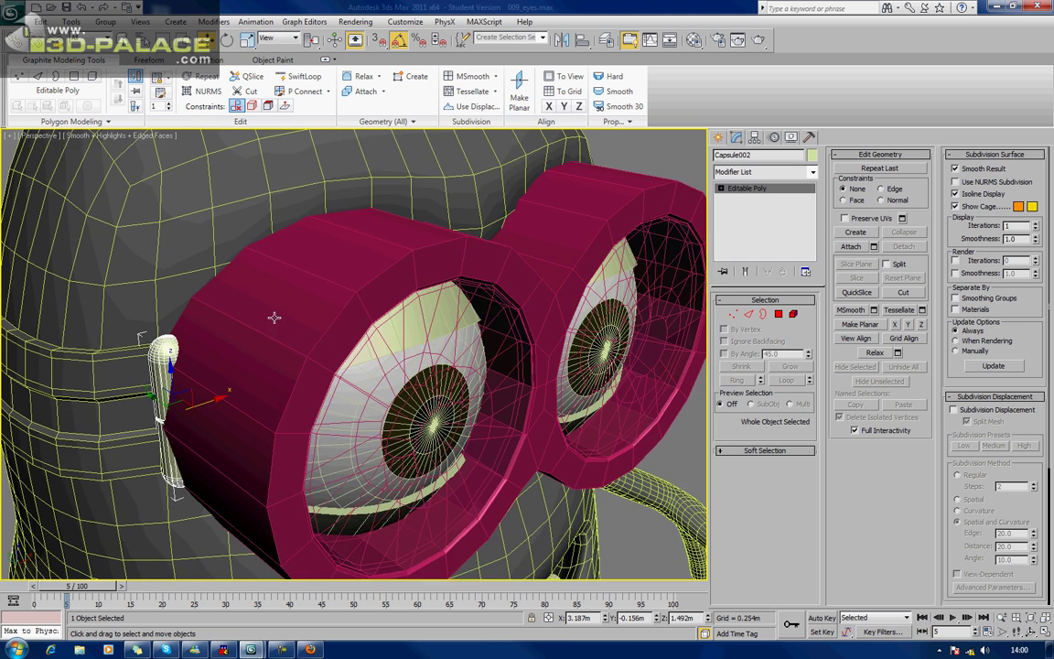
middle_click_drag(256, 336, 298, 299)
left_click_drag(285, 333, 273, 342)
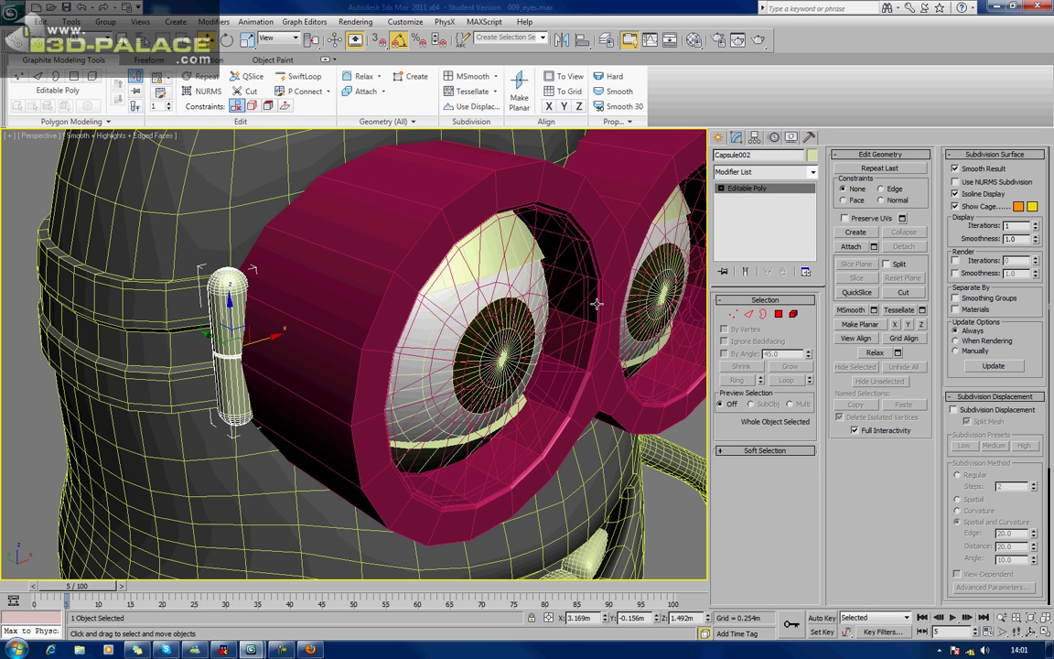
Step: Isolate the goggles together with both connector capsules
middle_click_drag(597, 308, 472, 280)
scroll(579, 259, "down", 3)
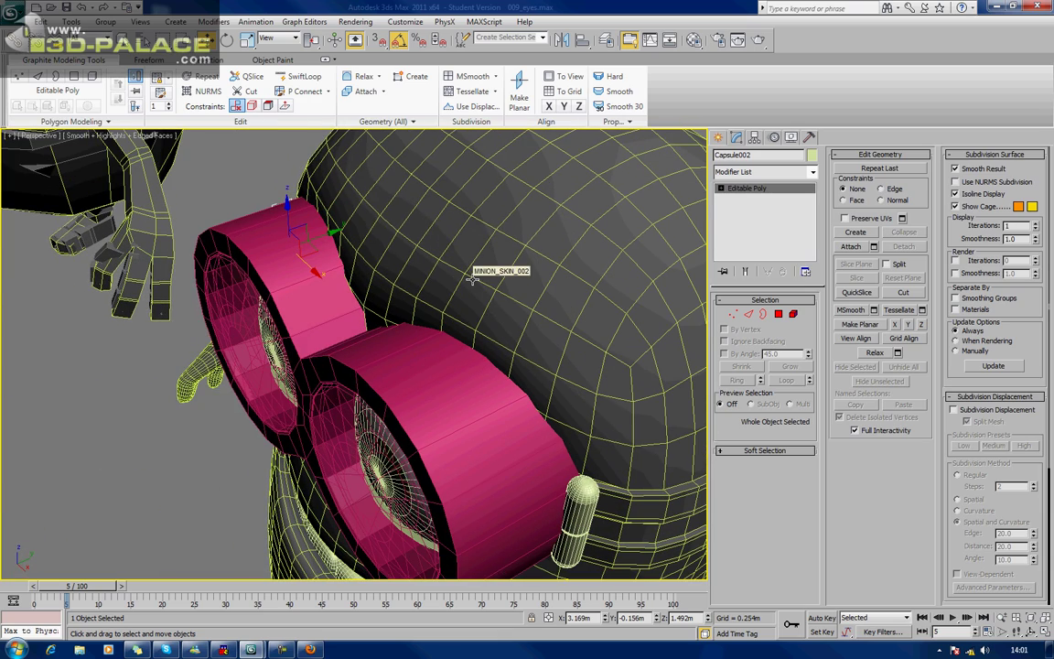
left_click(183, 471)
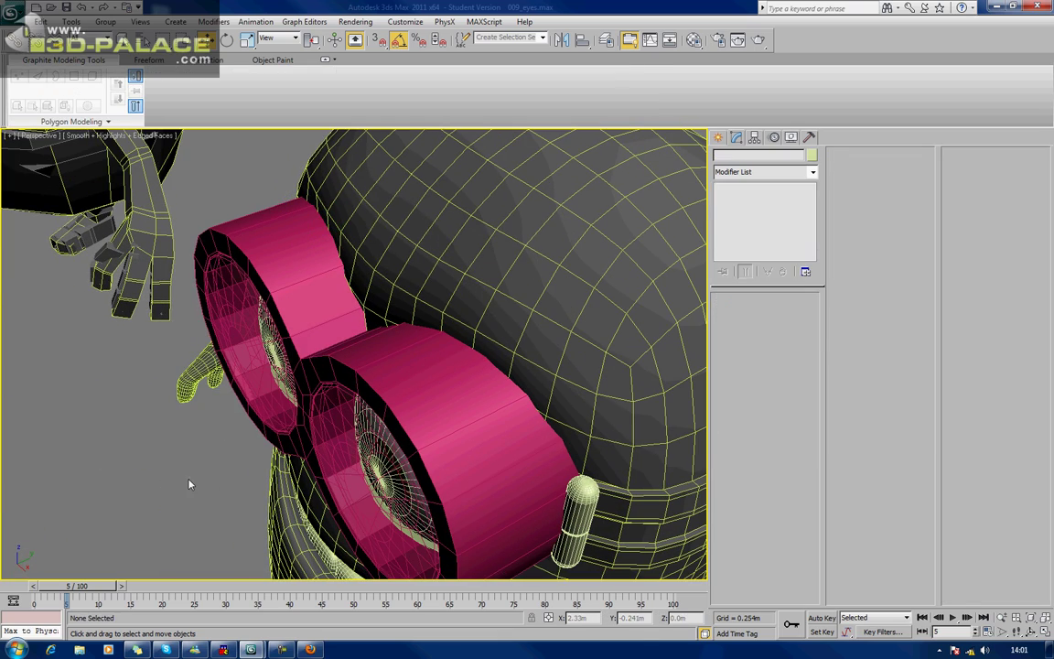
left_click(379, 385)
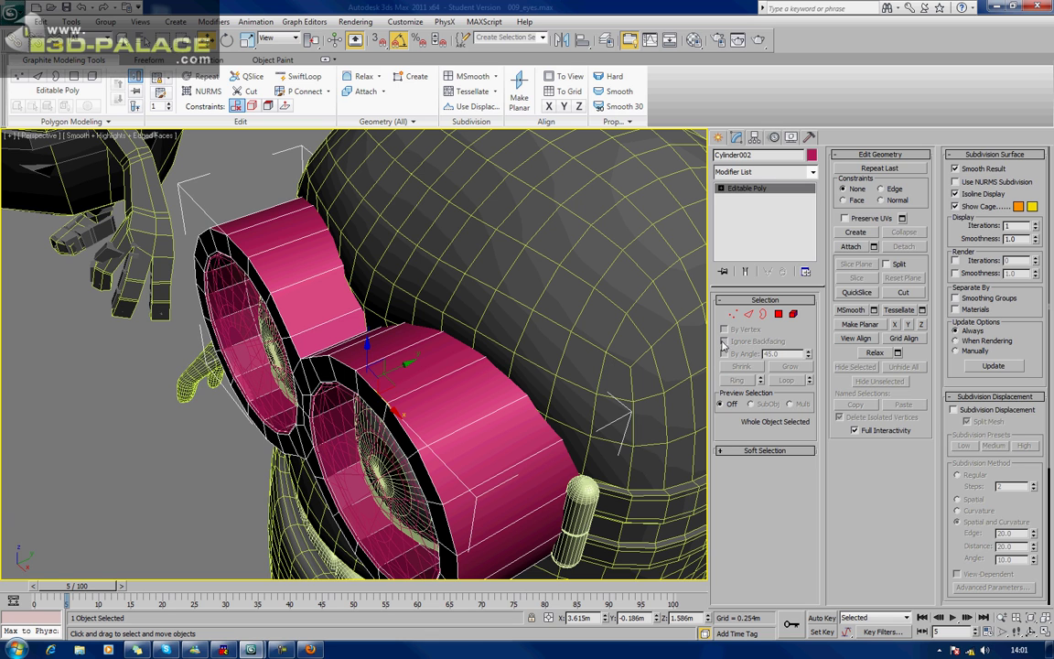
middle_click_drag(462, 413, 580, 411, "alt")
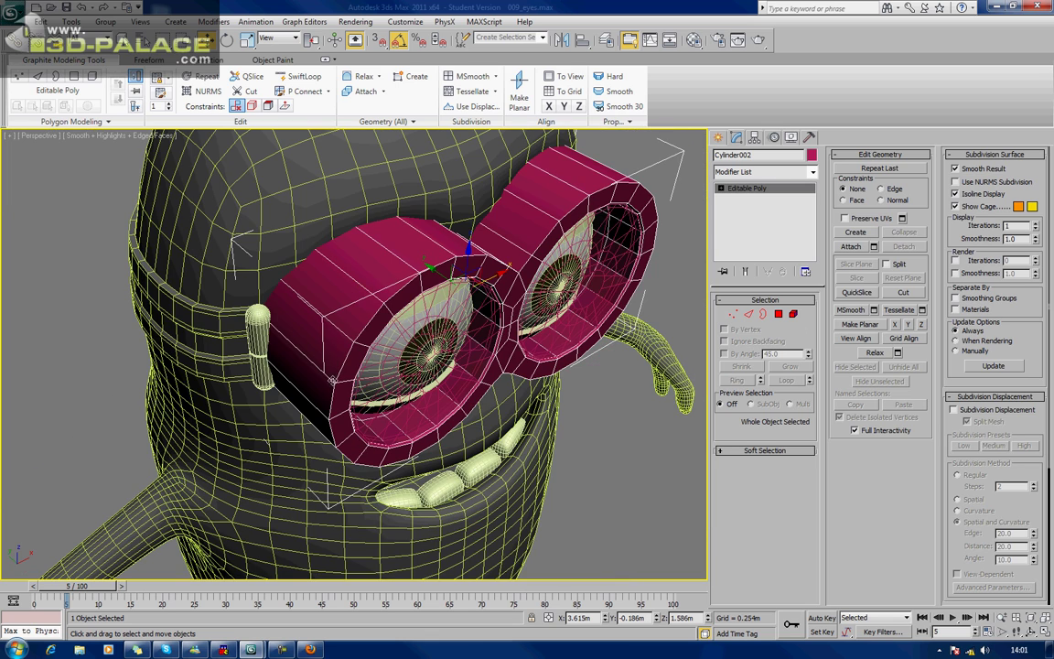
left_click(261, 355, "ctrl")
middle_click_drag(415, 346, 333, 346, "alt")
left_click(690, 375, "ctrl")
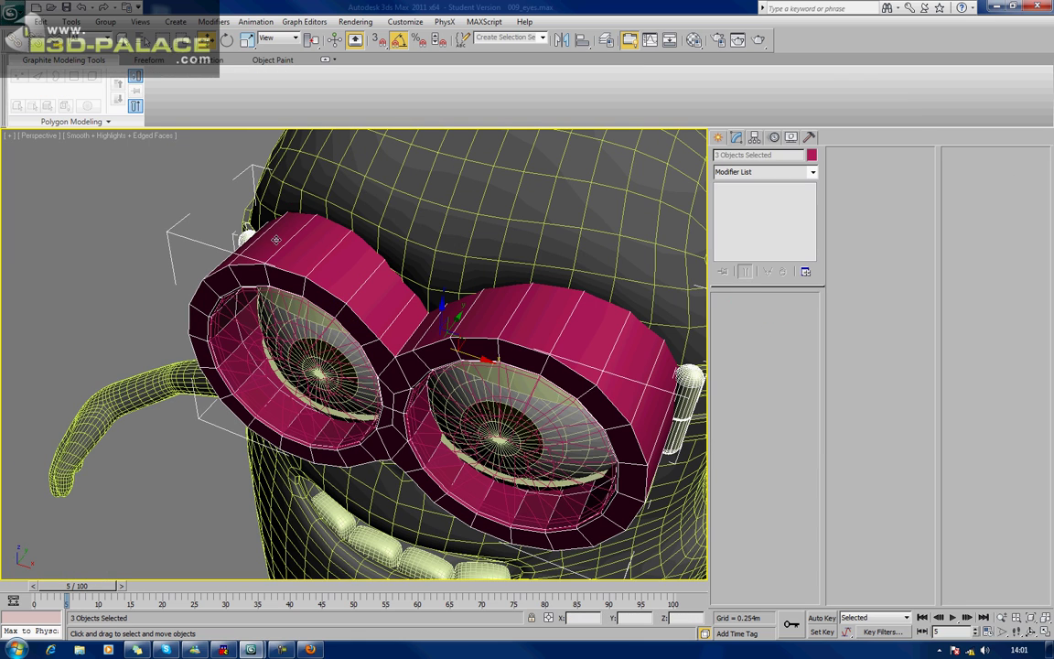
right_click(274, 236)
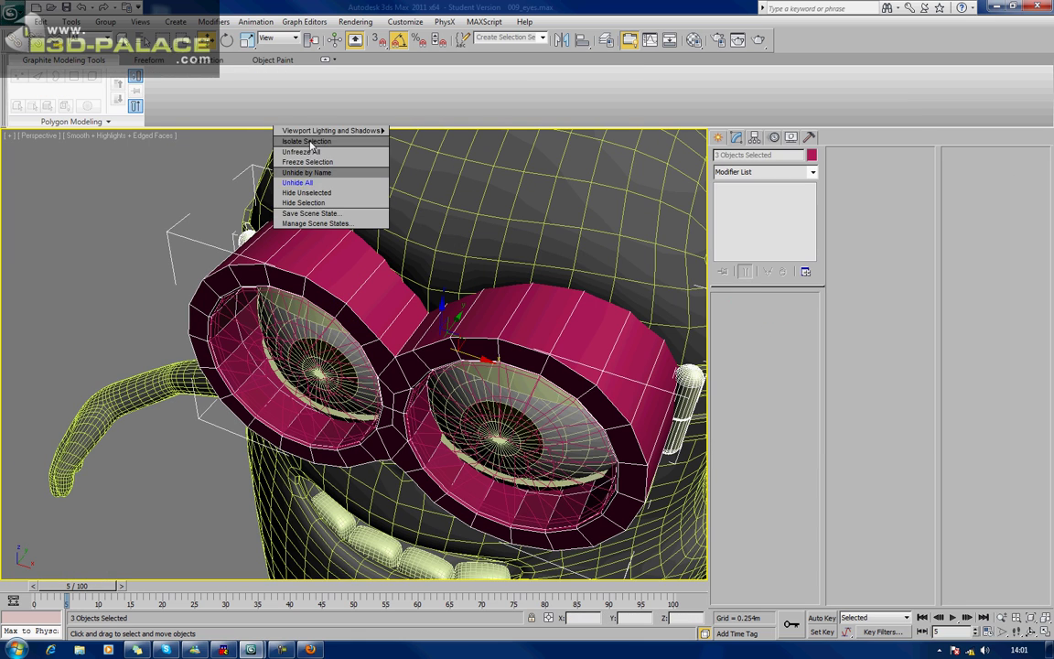
left_click(309, 141)
middle_click_drag(487, 310, 582, 296, "alt")
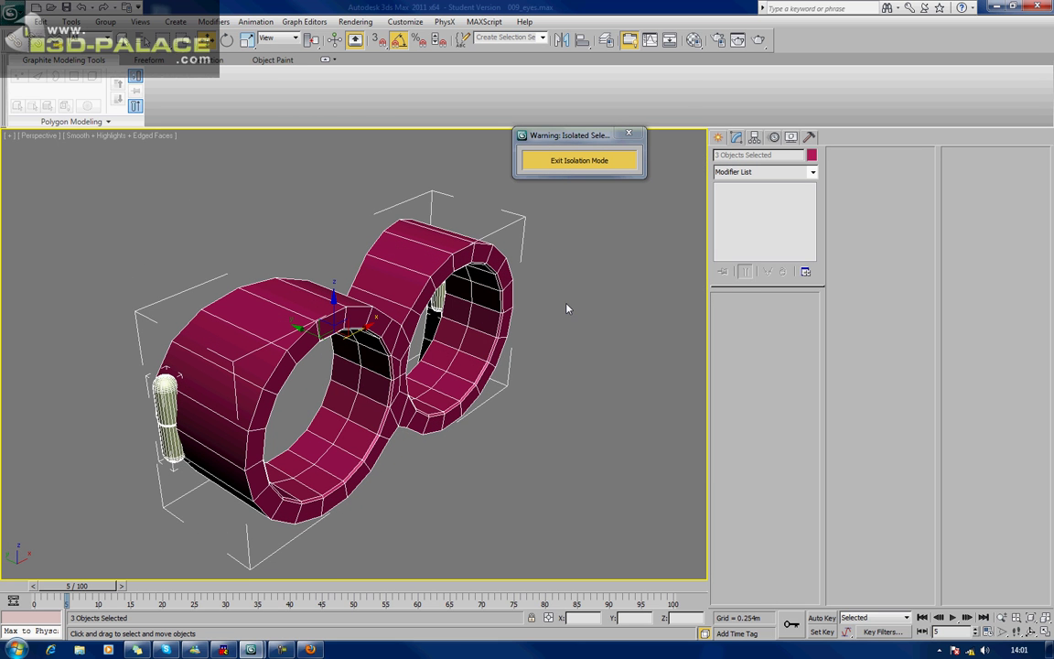
Step: Assign the 03 - Default material to the whole selection of goggles and capsules, and close the Material Editor
key("m")
left_click_drag(609, 107, 435, 274)
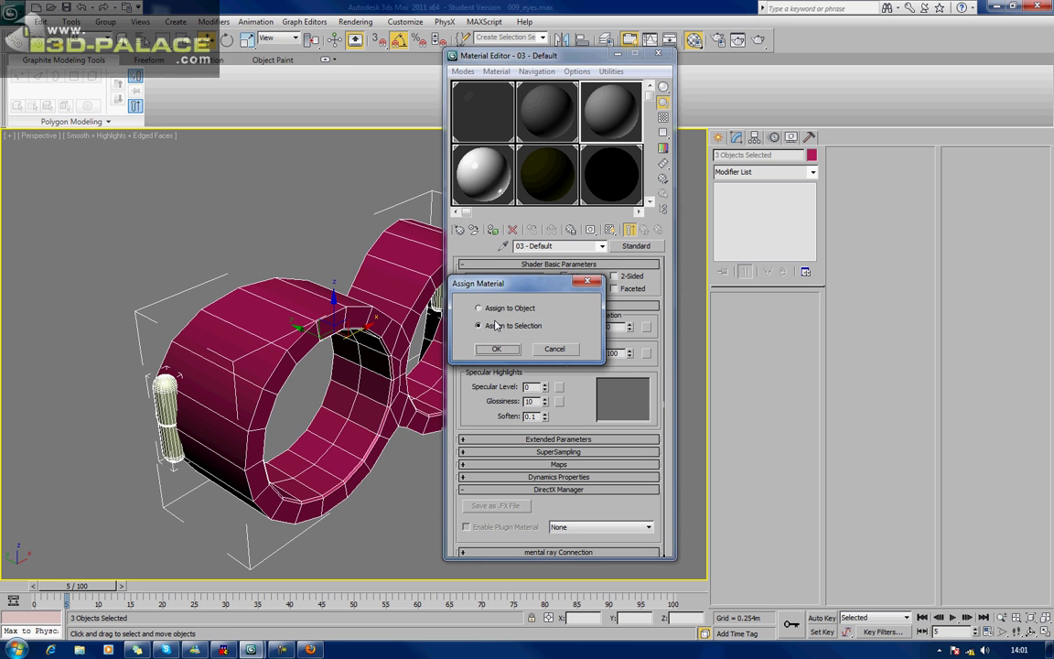
left_click(497, 350)
left_click(658, 54)
key("alt+q")
Step: Add SwiftLoop edge loops around the goggles' outer side, one near the front rim and one near the back
middle_click_drag(440, 387, 340, 392, "alt")
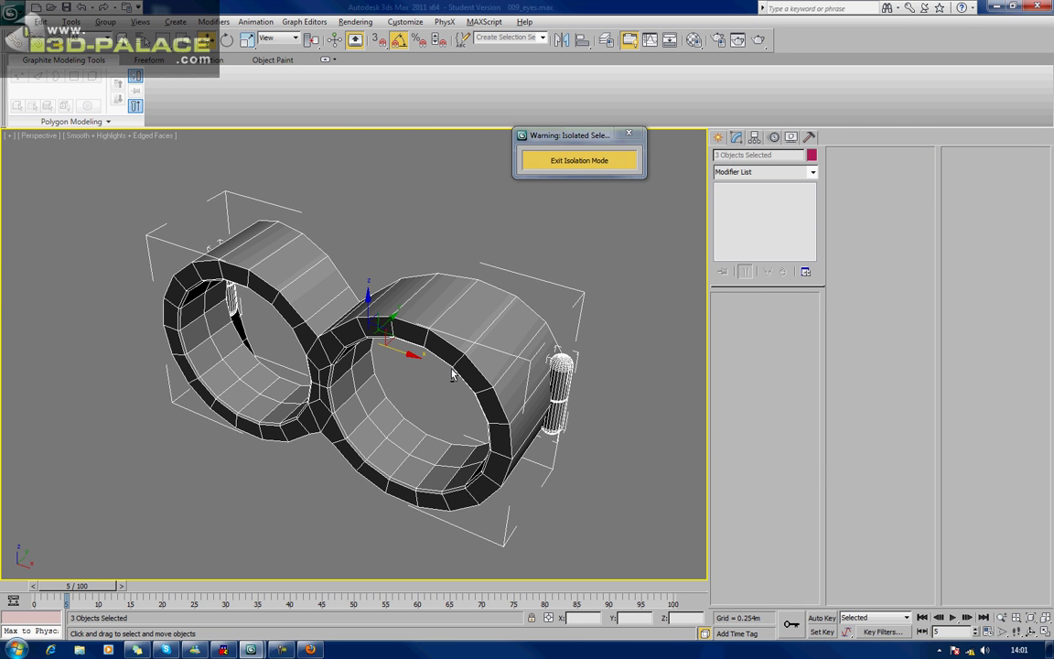
mouse_move(451, 375)
middle_mouse_down("alt")
mouse_move(425, 383)
mouse_move(438, 380)
middle_mouse_up("alt")
left_click(660, 291)
left_click(418, 376)
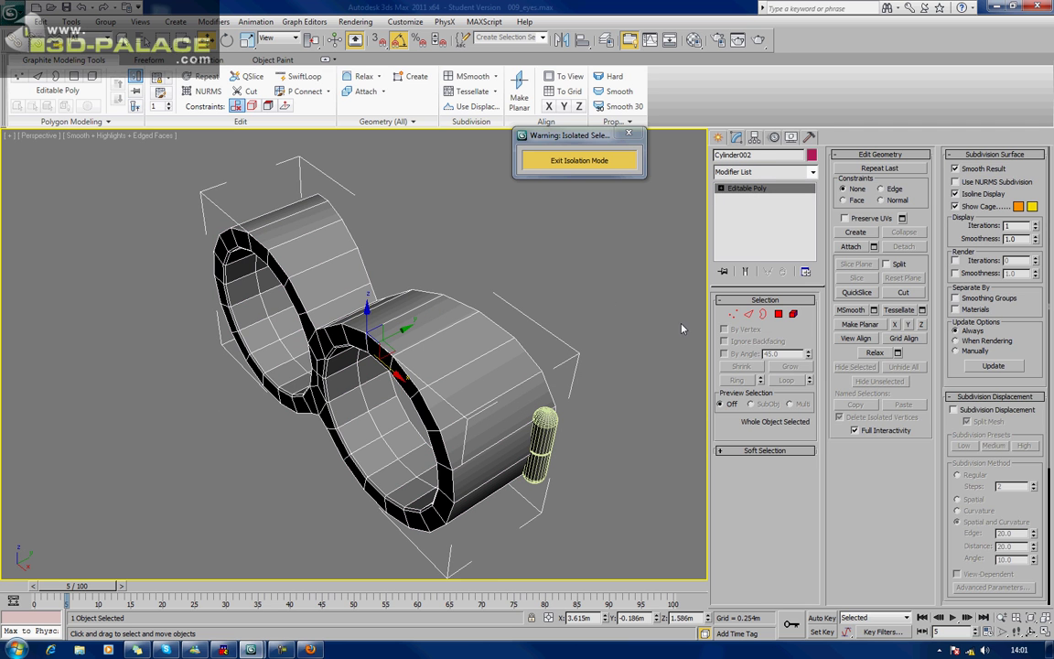
left_click(748, 315)
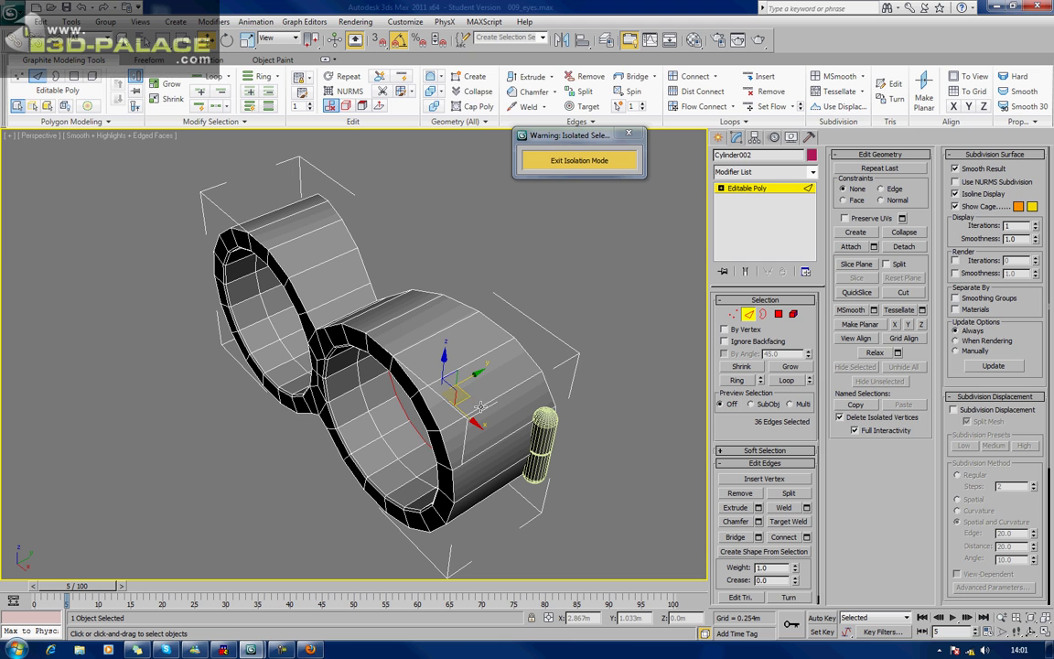
left_click(259, 455)
middle_click_drag(259, 455, 235, 430, "alt")
left_click(747, 315)
left_click(299, 76)
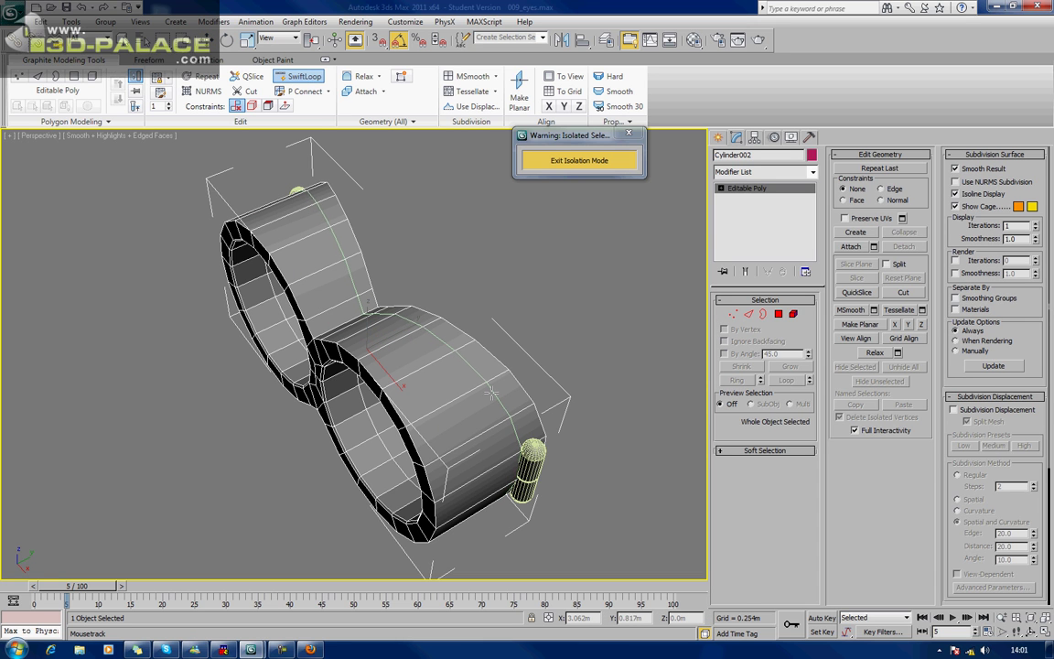
right_click(430, 426)
Step: Add a SwiftLoop edge loop along the middle of each lens rim's front face
middle_click_drag(329, 393, 369, 351, "alt")
left_click(302, 76)
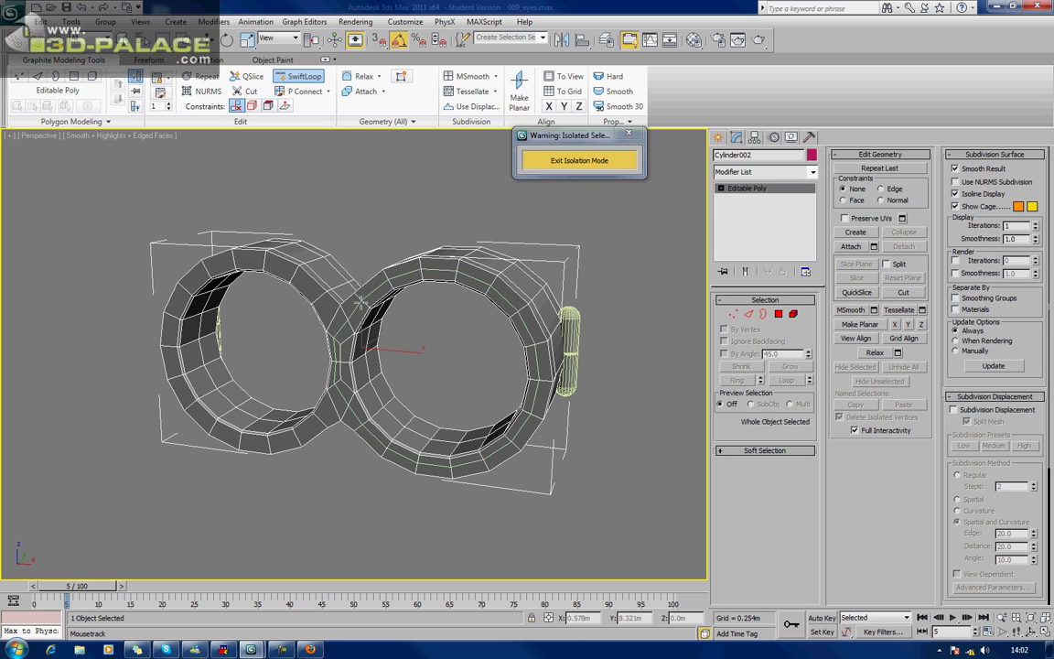
left_click(360, 302)
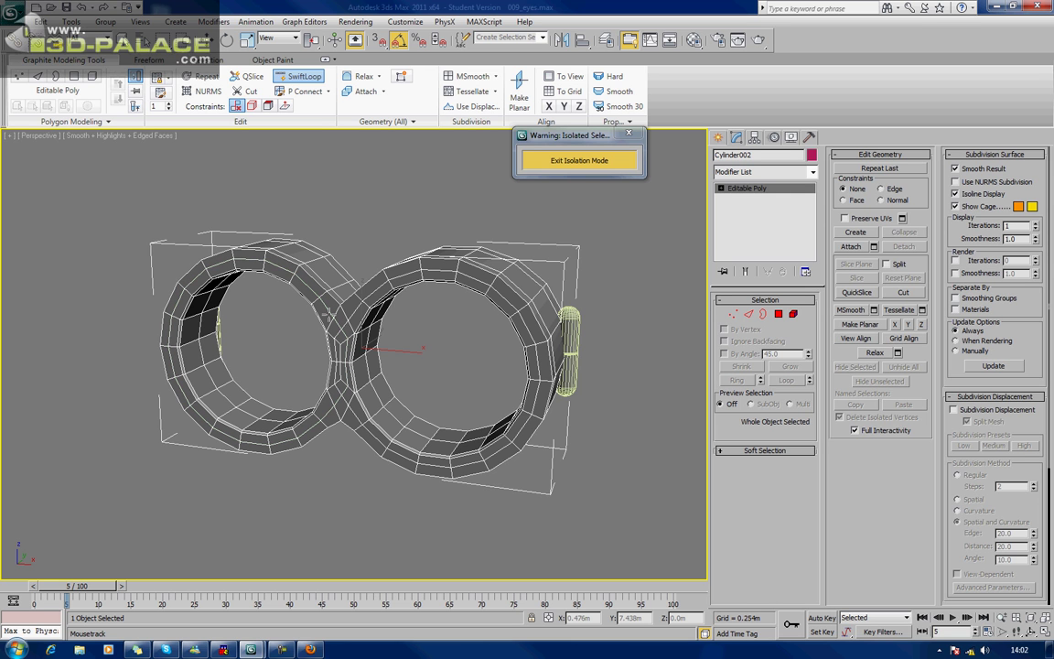
scroll(411, 472, "down", 3)
middle_click_drag(411, 472, 448, 430, "alt")
scroll(452, 427, "up", 3)
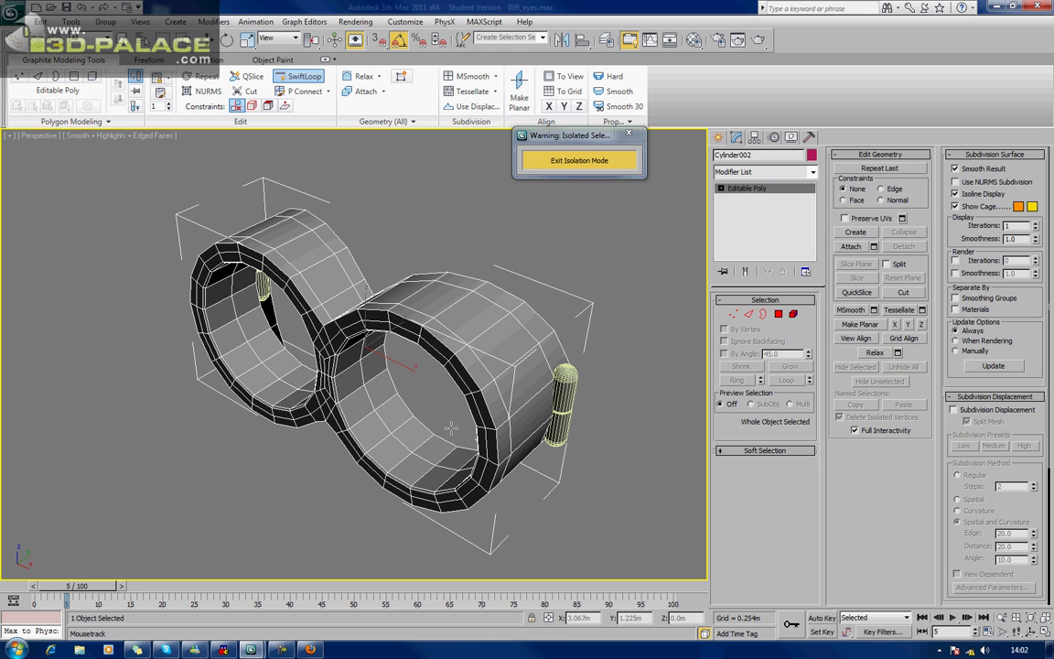
Step: Select the middle edge loops on both rims' front faces and pull them slightly forward
left_click(749, 315)
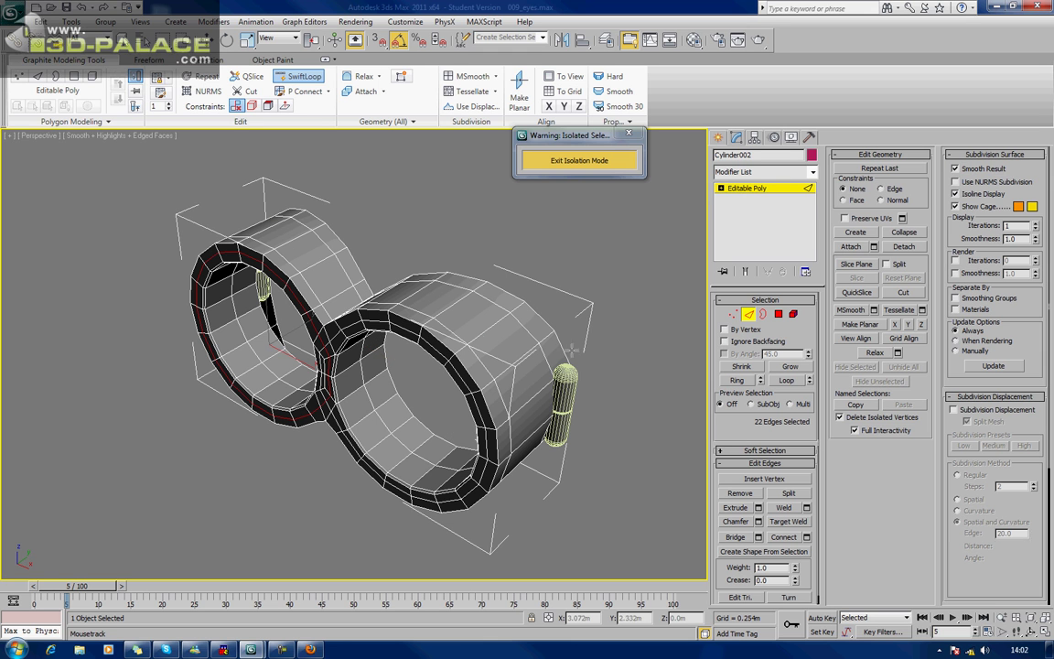
left_click(434, 349, "ctrl")
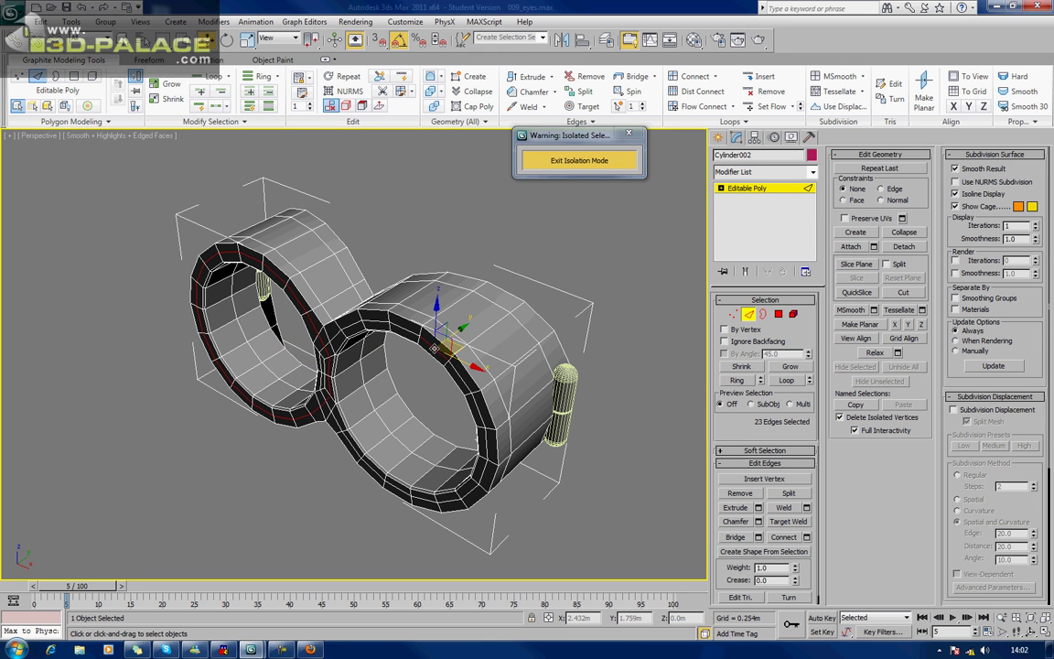
left_click(786, 380)
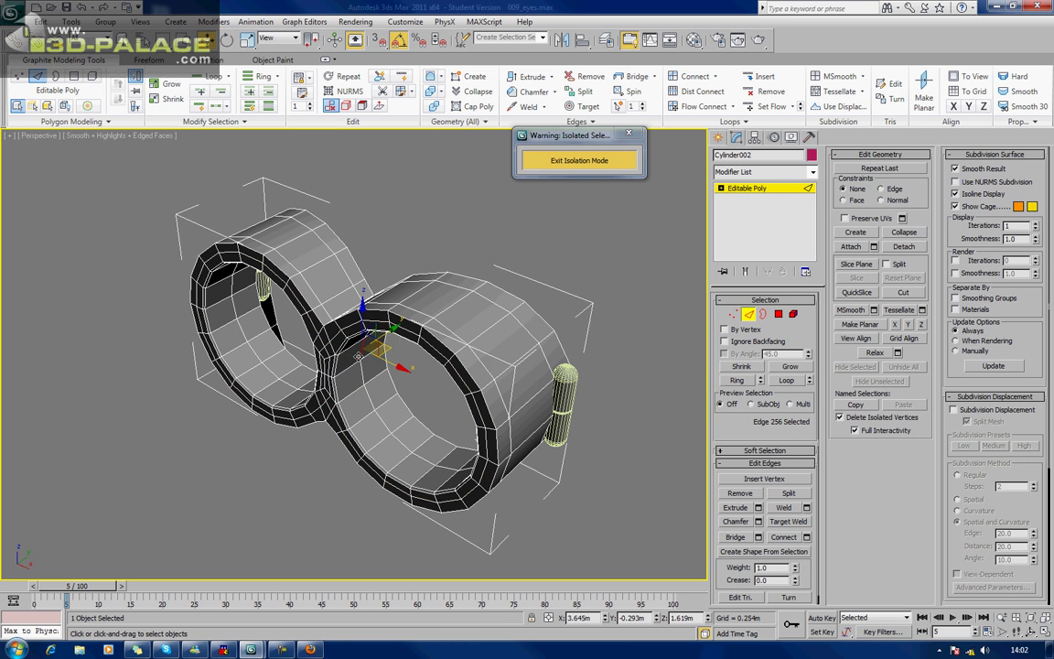
left_click_drag(364, 356, 350, 357)
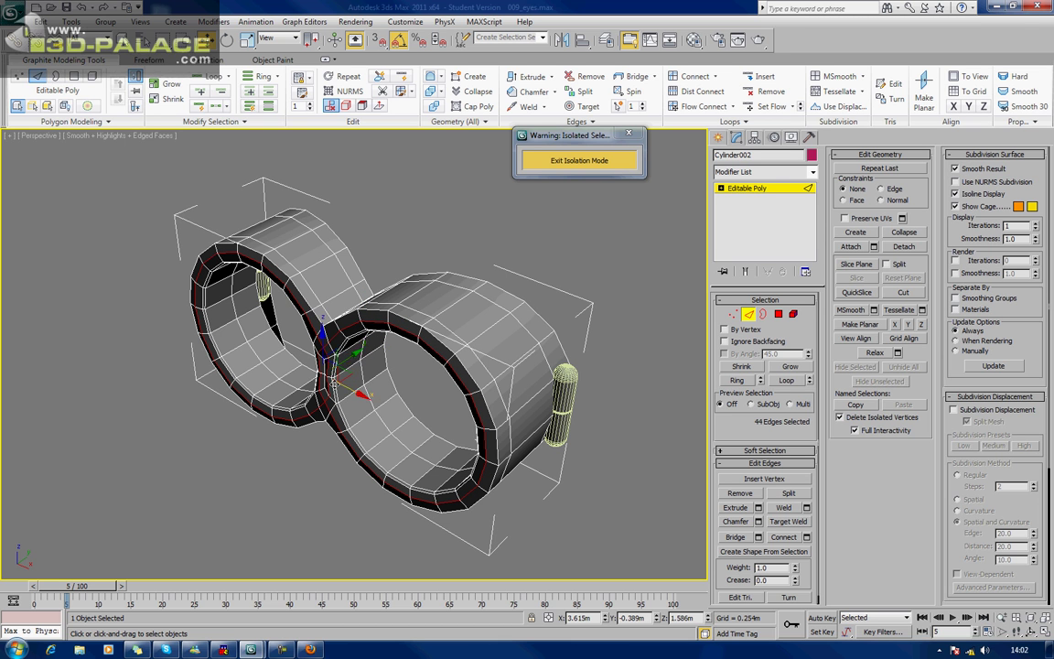
Step: Add the short edges where the two rims meet to the loop selection and move it about -0.008 m along Y
middle_click_drag(351, 357, 427, 373, "alt")
scroll(424, 369, "up", 5)
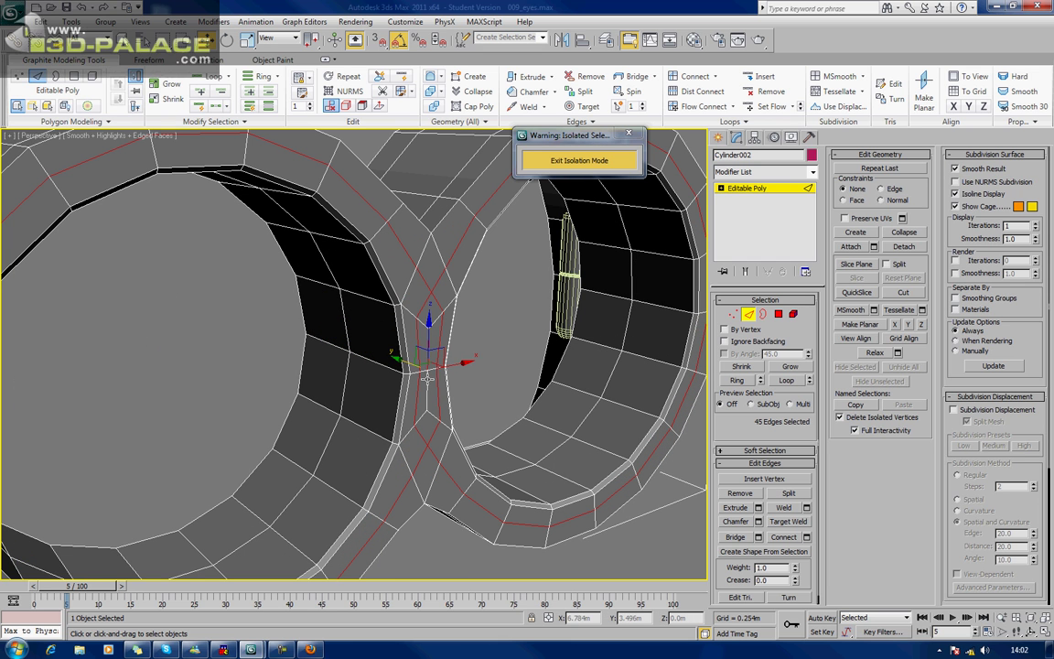
left_click(419, 366, "ctrl")
scroll(419, 366, "down", 5)
middle_click_drag(402, 366, 391, 365, "alt")
left_click_drag(391, 366, 391, 367)
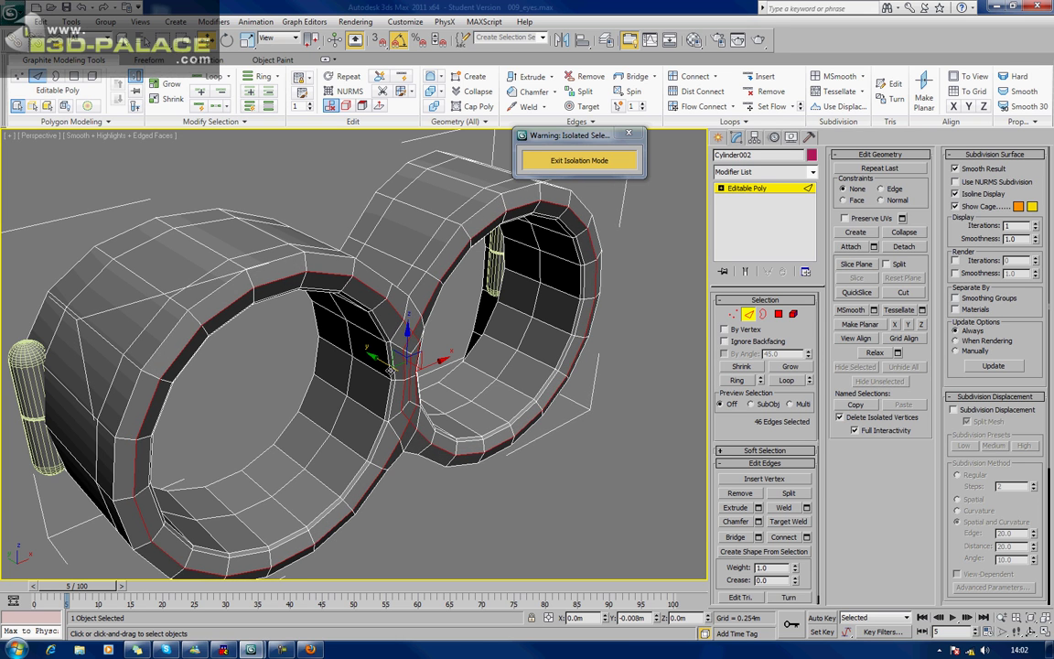
Step: Select the outer side's edge loop near the front rim and scale it along Y to flatten it
scroll(360, 320, "down", 3)
middle_click_drag(360, 320, 372, 342, "alt")
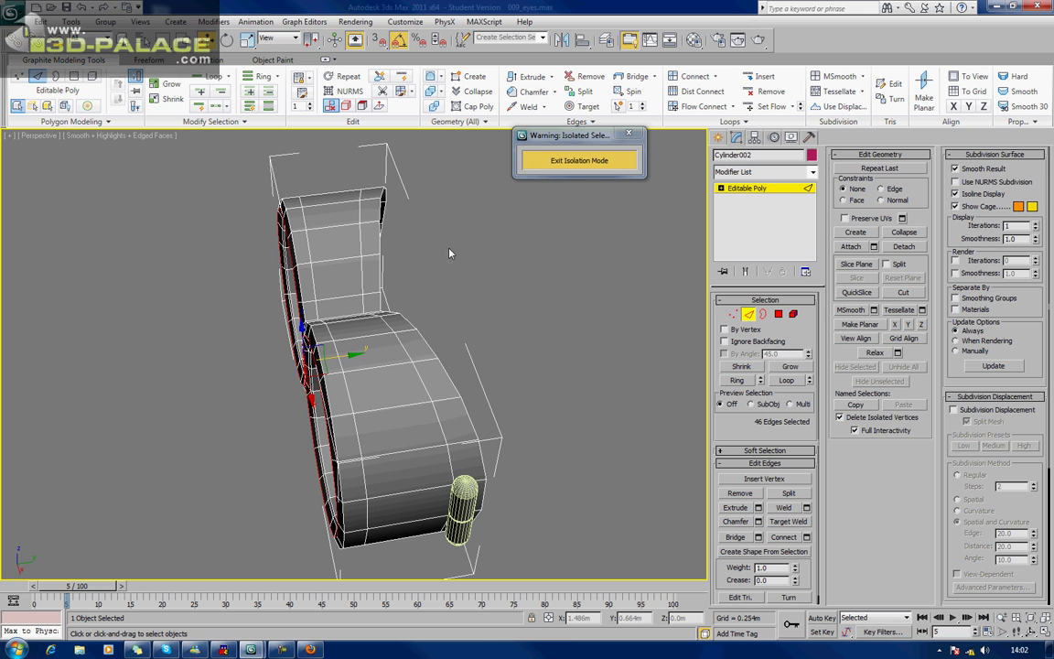
middle_click_drag(428, 252, 411, 308, "alt")
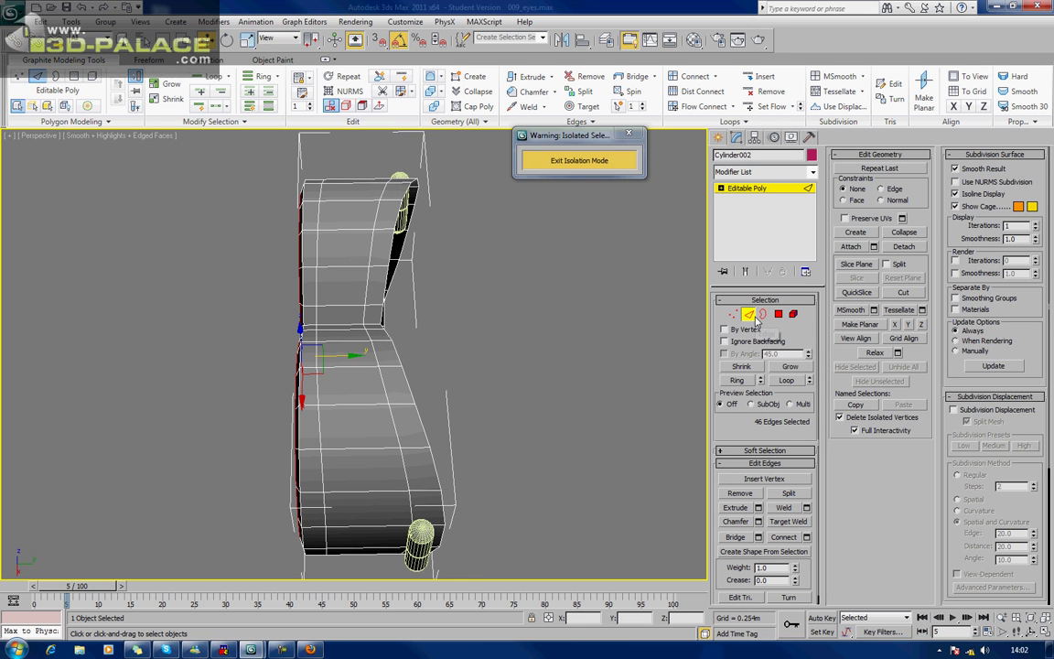
left_click(322, 440)
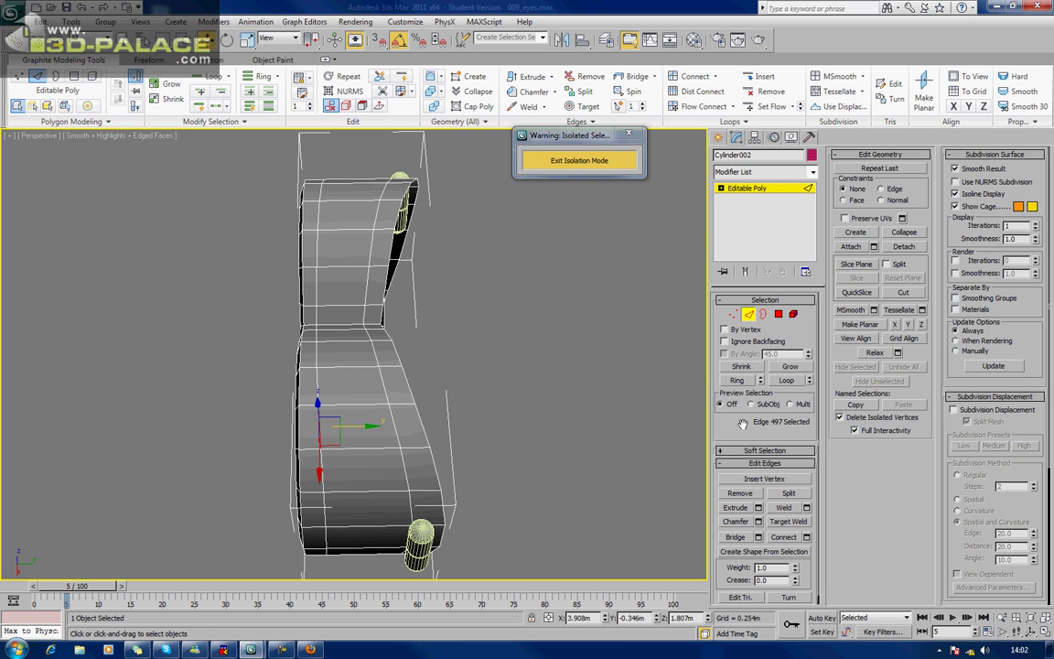
left_click(793, 381)
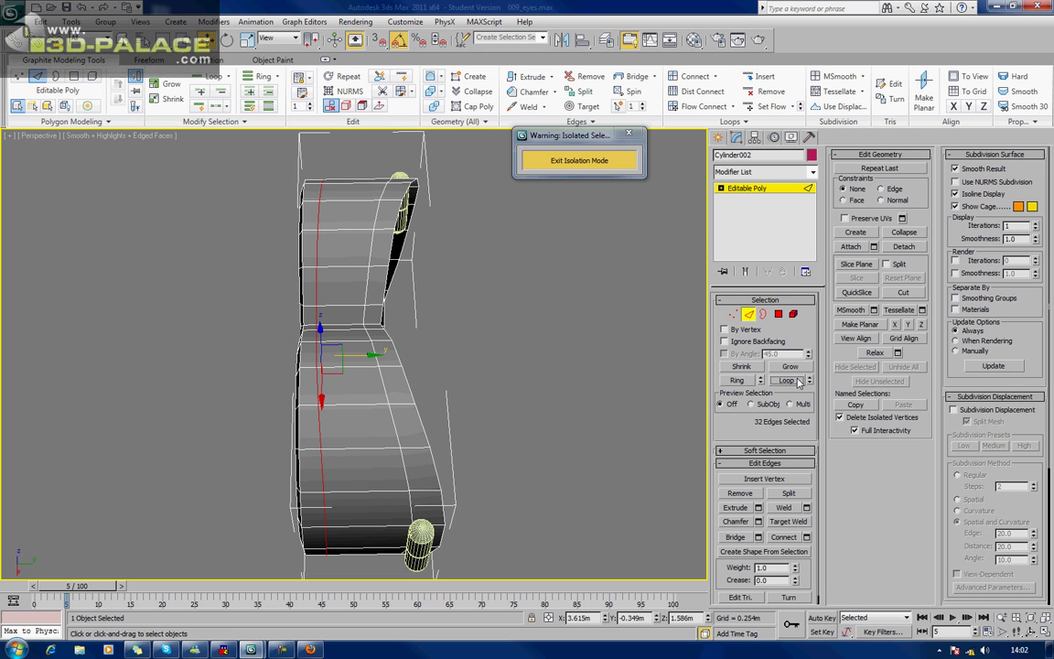
left_click(250, 40)
key("r")
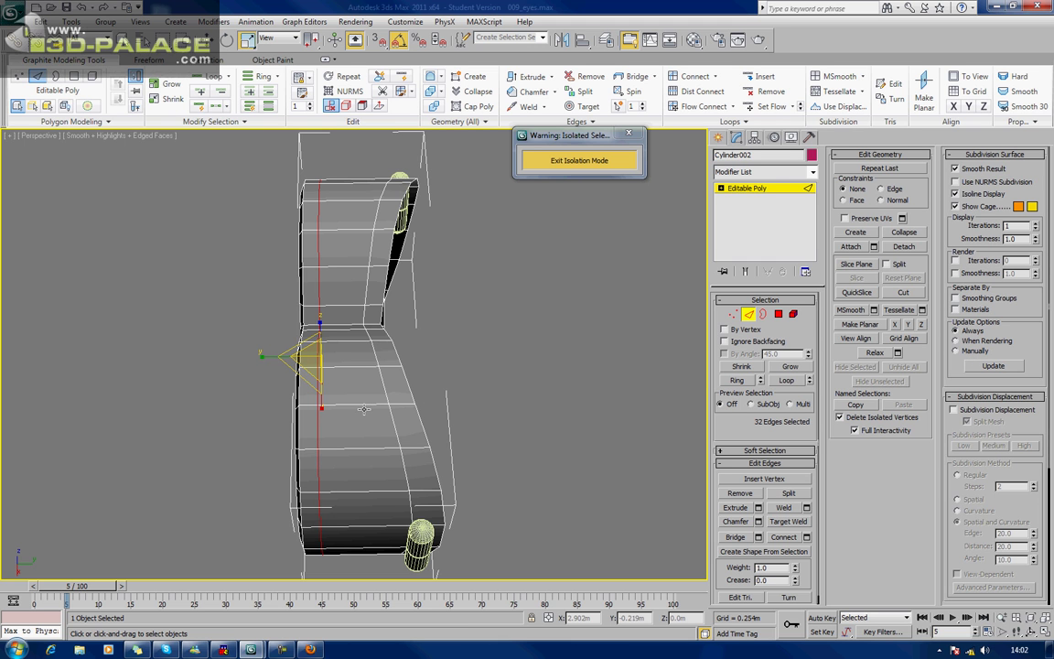
mouse_move(363, 409)
middle_mouse_down("alt")
mouse_move(476, 406)
mouse_move(361, 401)
middle_mouse_up("alt")
key("t")
key("z")
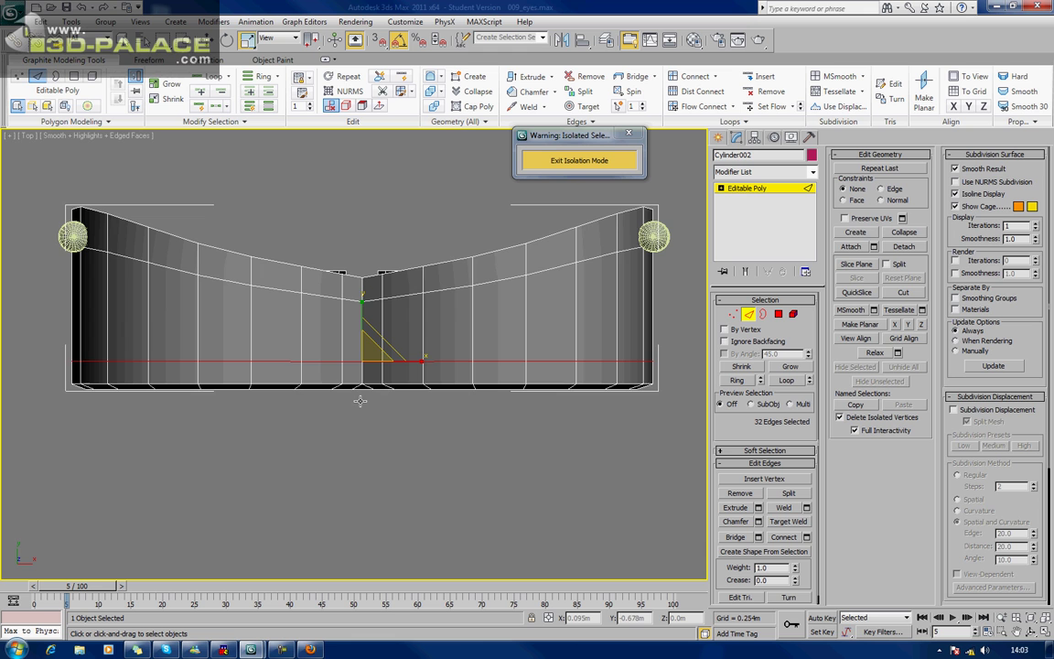
Step: Select the band of polygons between the front and rear edge loops around both goggle cylinders
left_click(777, 314)
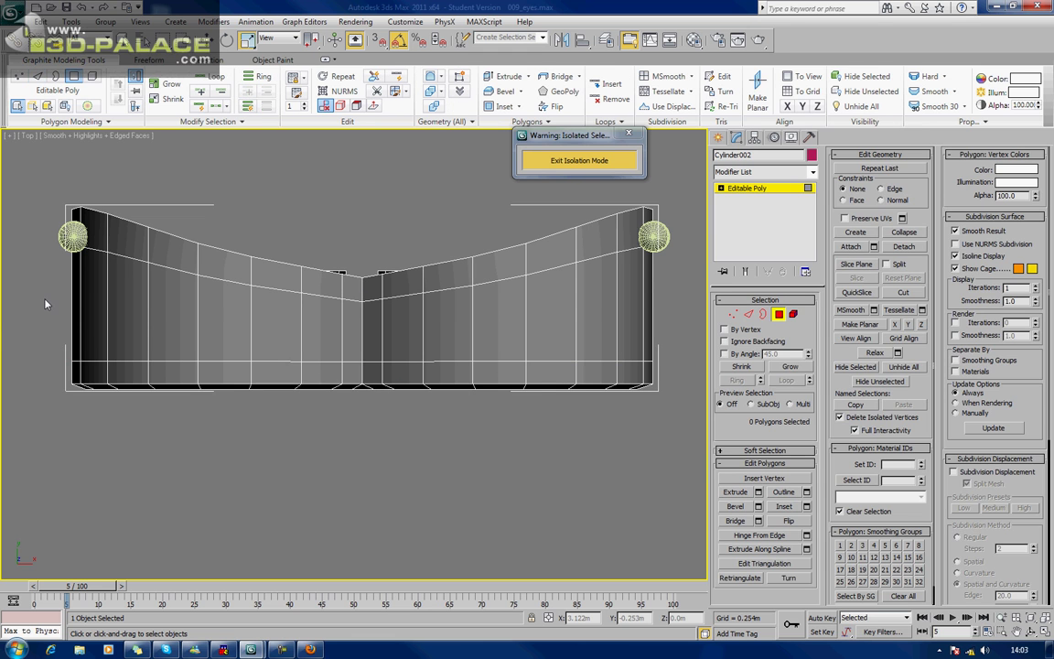
left_click_drag(45, 302, 665, 315)
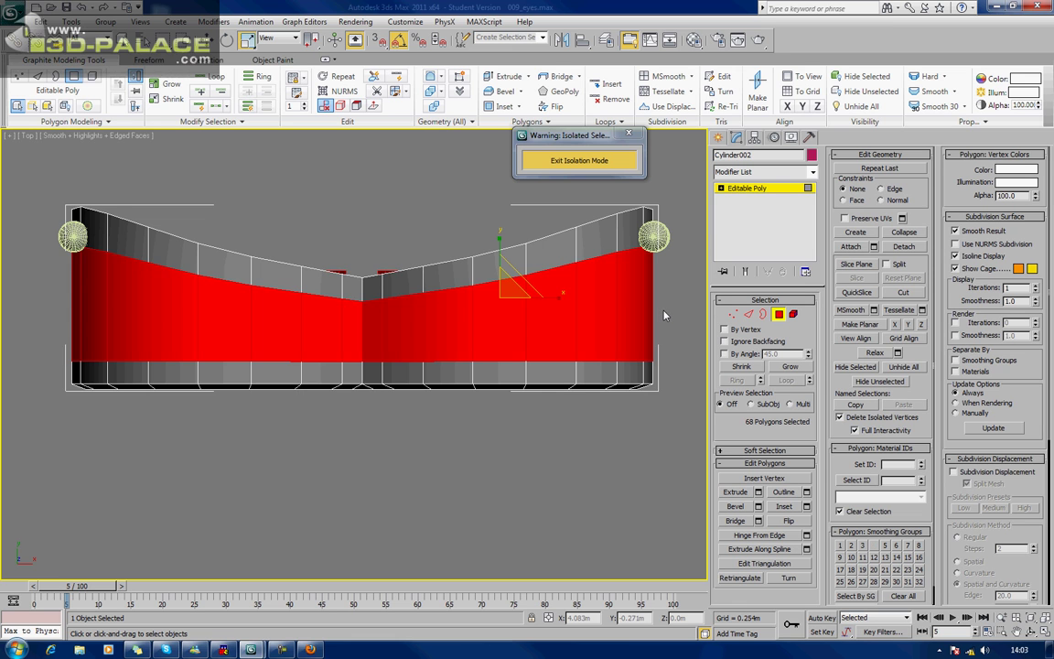
key("p")
key("z")
scroll(520, 284, "down", 2)
middle_click_drag(506, 292, 530, 261, "alt")
middle_click_drag(415, 260, 511, 226)
scroll(545, 257, "up", 3)
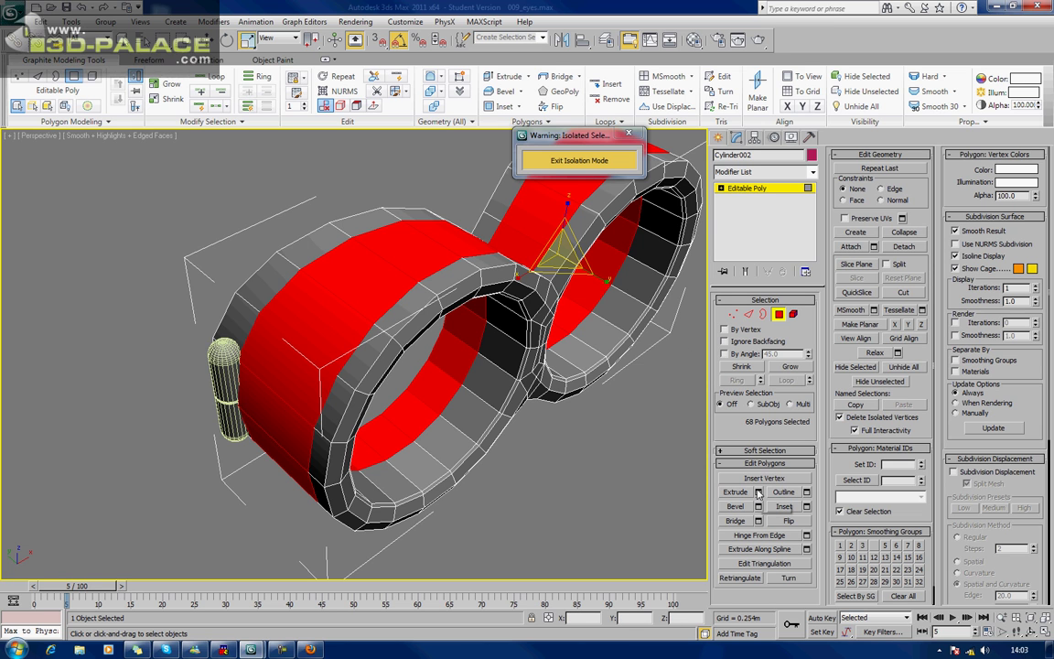
Step: Extrude the selected polygon band by Local Normal with a height of -0.016 m and clear the selection
key("shift+e")
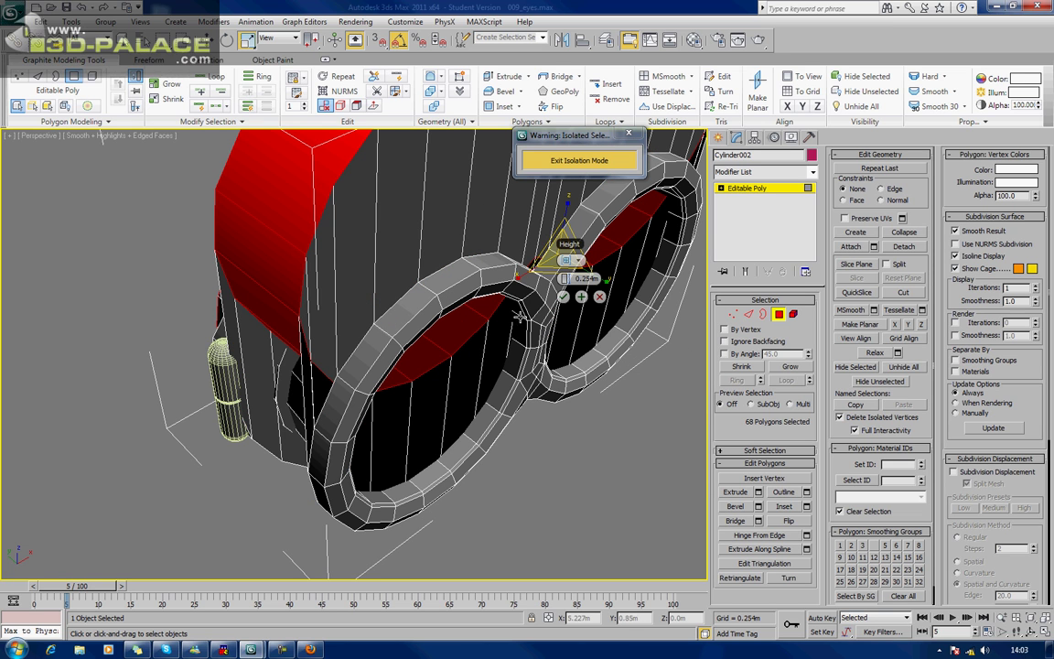
left_click(577, 262)
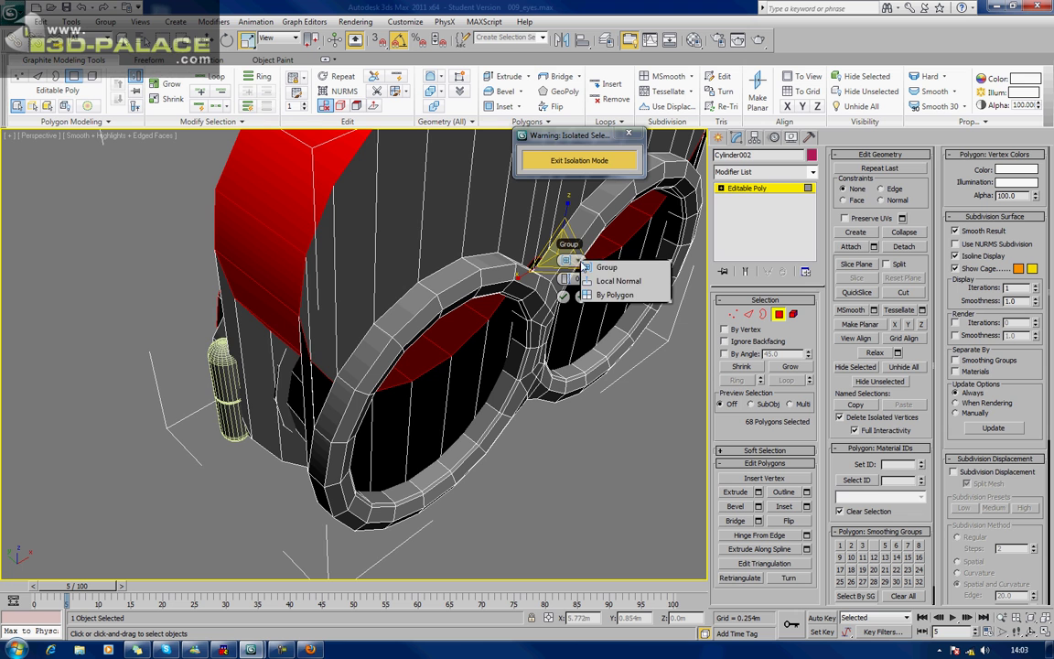
left_click(565, 280)
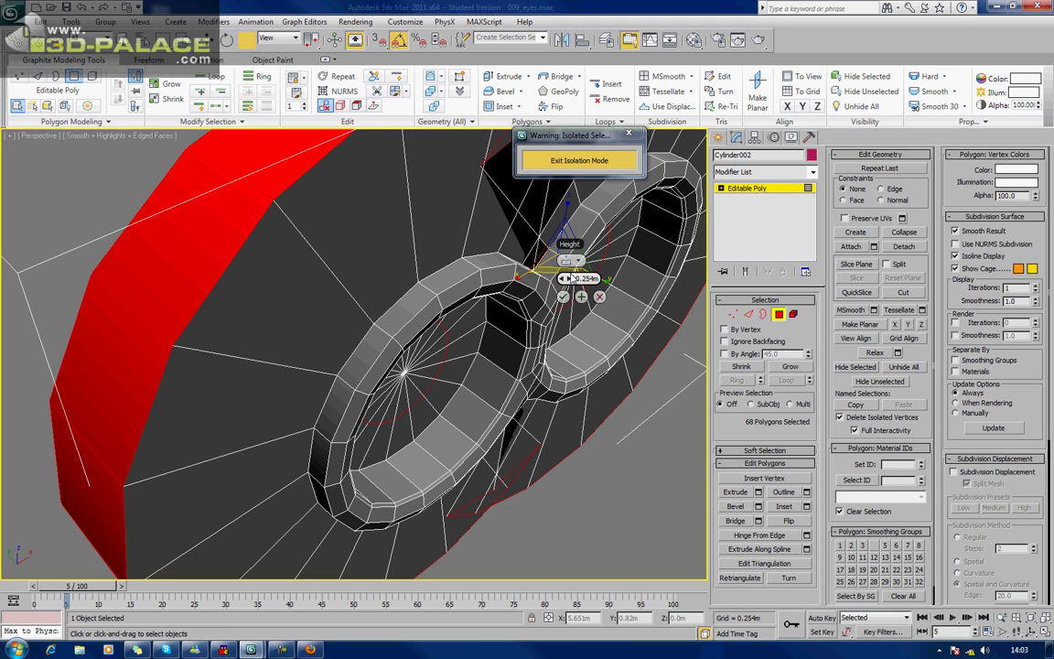
left_click_drag(565, 280, 518, 340)
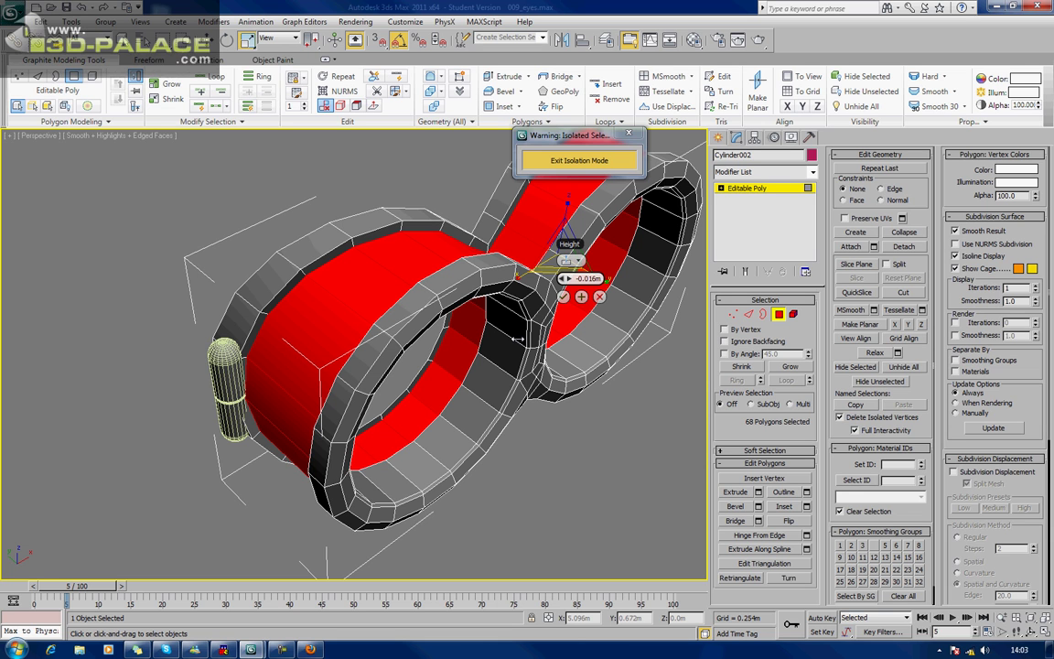
left_click(563, 296)
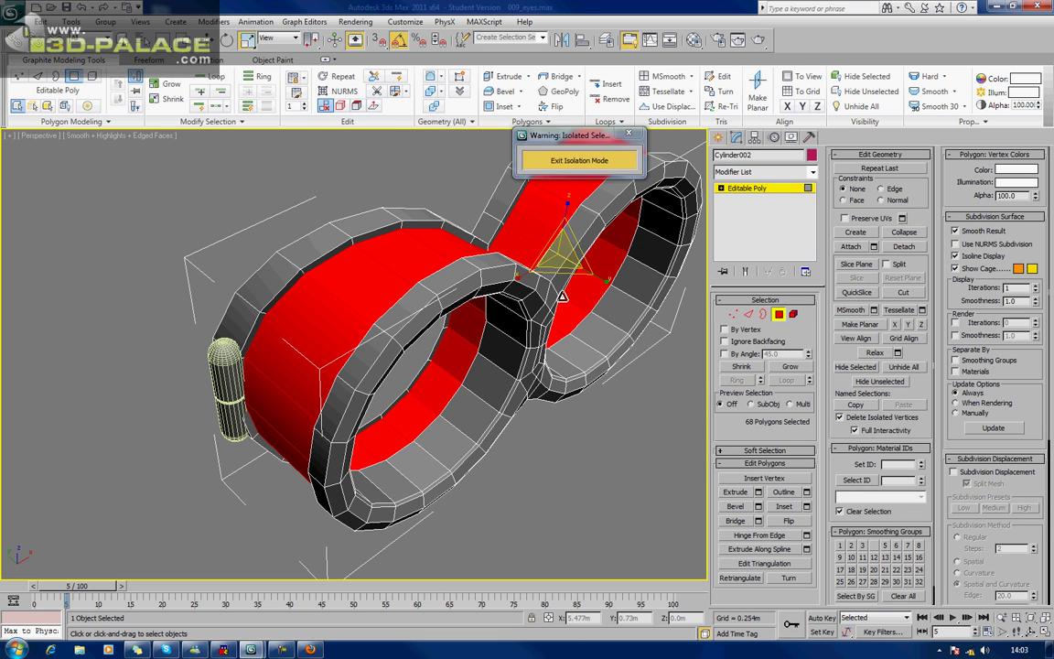
left_click(568, 382)
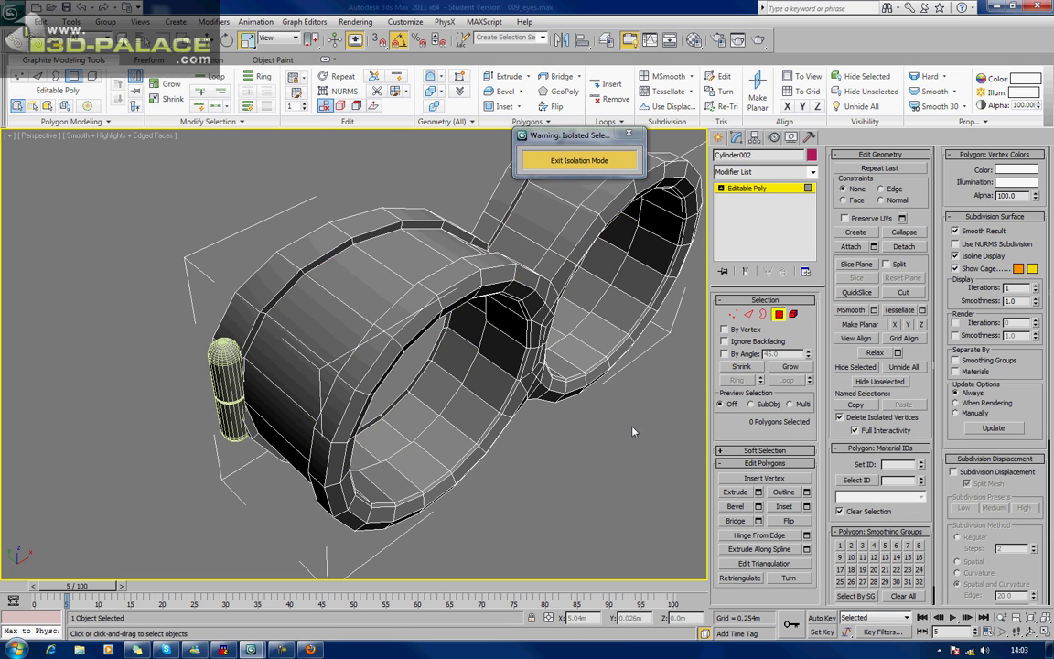
Step: Select the edge loops bordering the recessed band around the goggle cylinders, including its front and rear borders
left_click(755, 316)
left_click(307, 263)
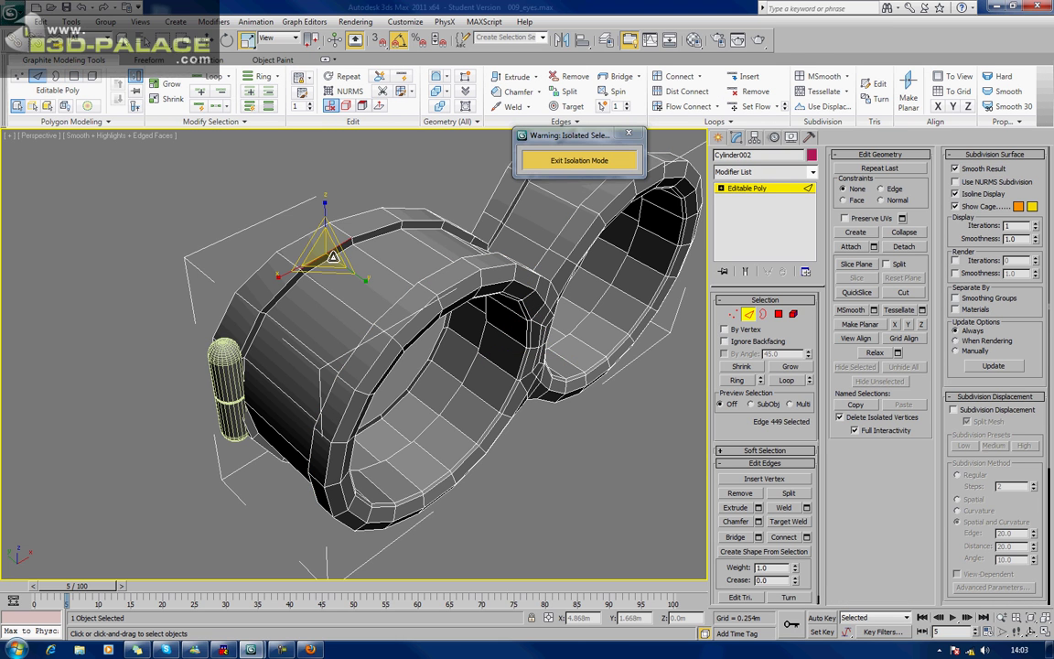
left_click(333, 257, "ctrl")
middle_click_drag(364, 257, 471, 259, "alt")
scroll(468, 259, "up", 4)
left_click(529, 219, "ctrl")
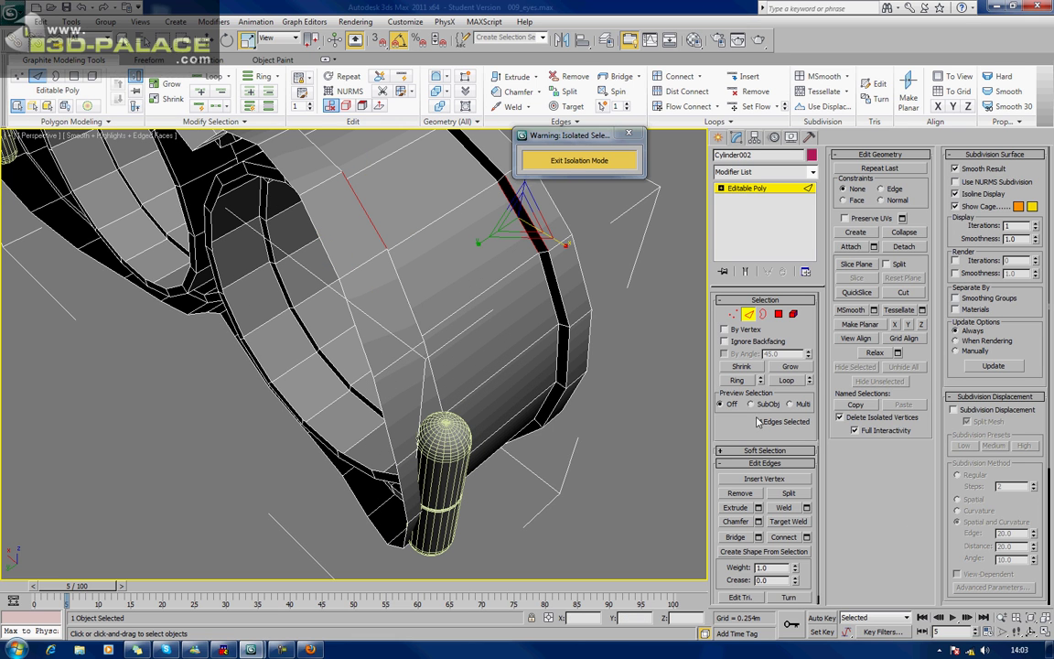
left_click(786, 380)
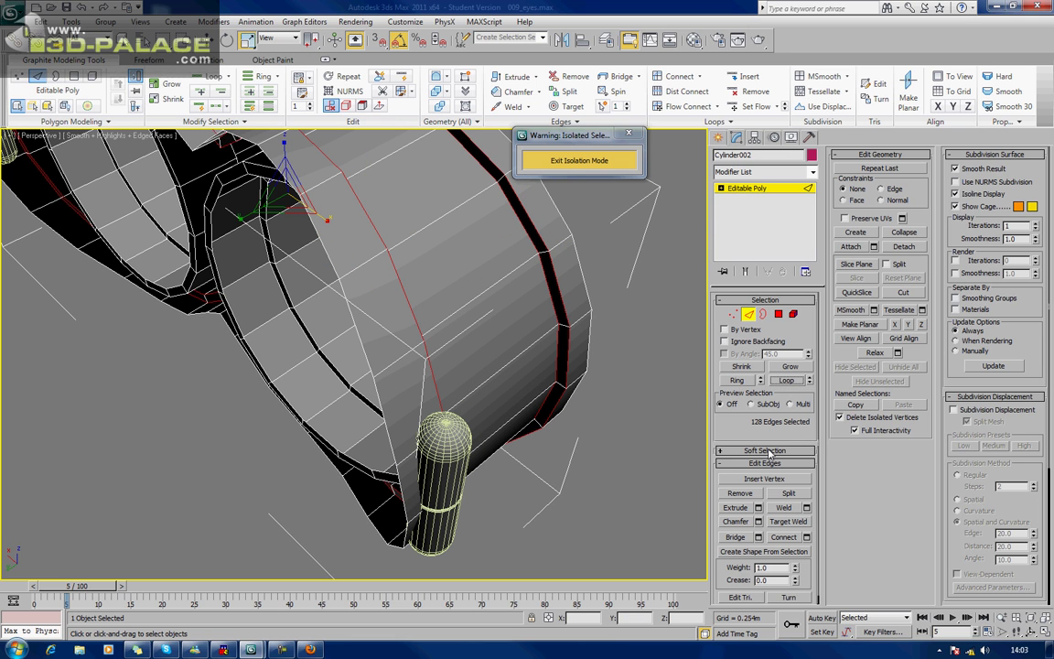
left_click(757, 521)
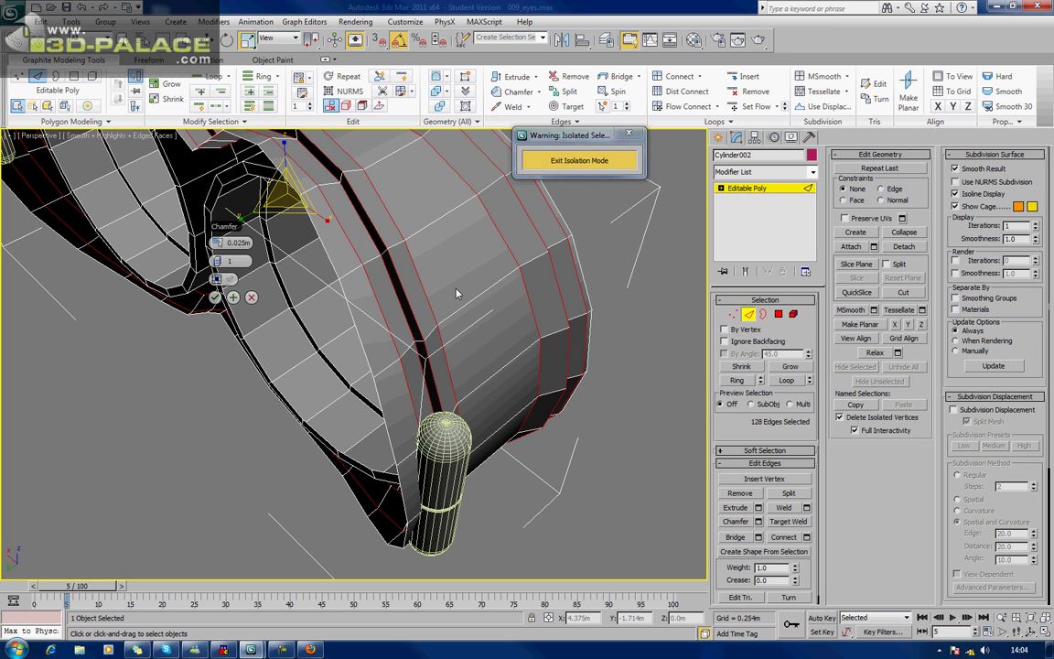
left_click(221, 261)
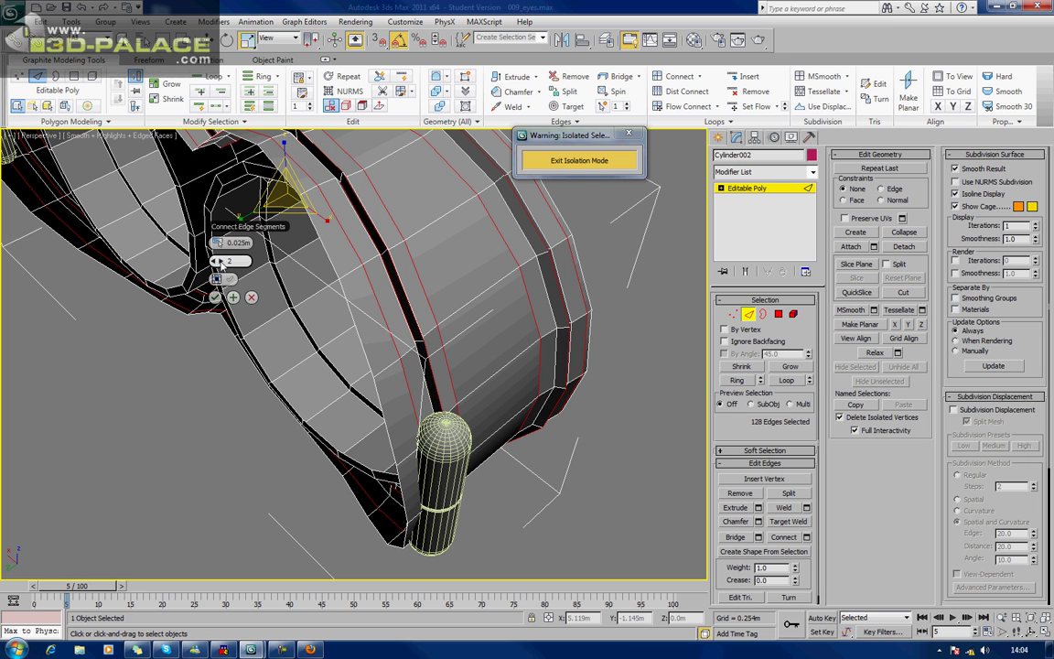
left_click(221, 261)
left_click_drag(219, 263, 220, 267)
left_click(251, 298)
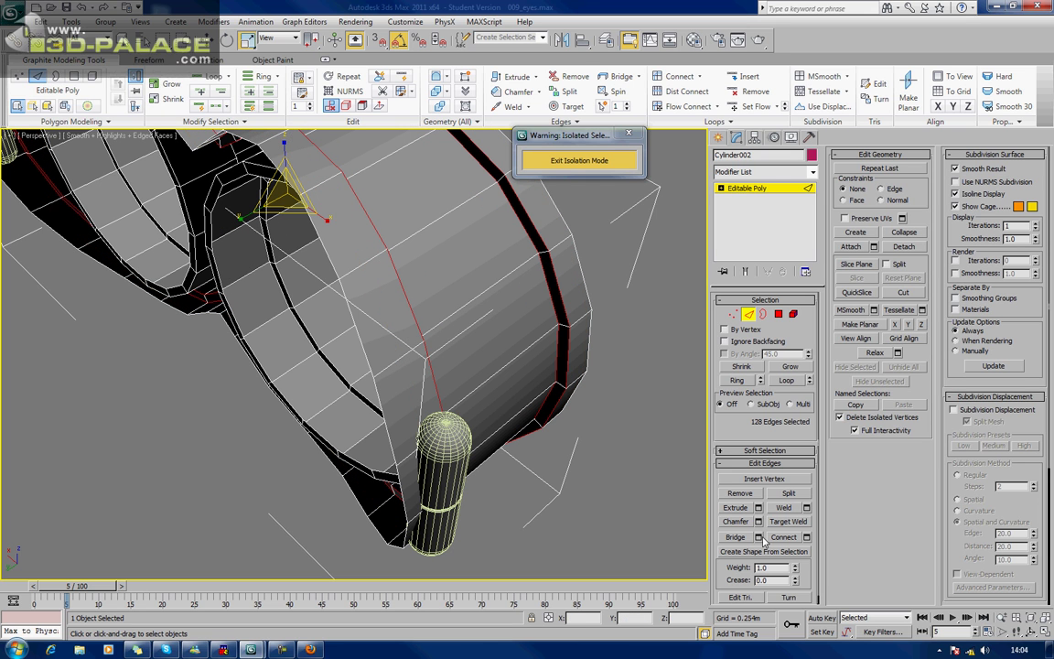
left_click(742, 521)
scroll(348, 421, "up", 5)
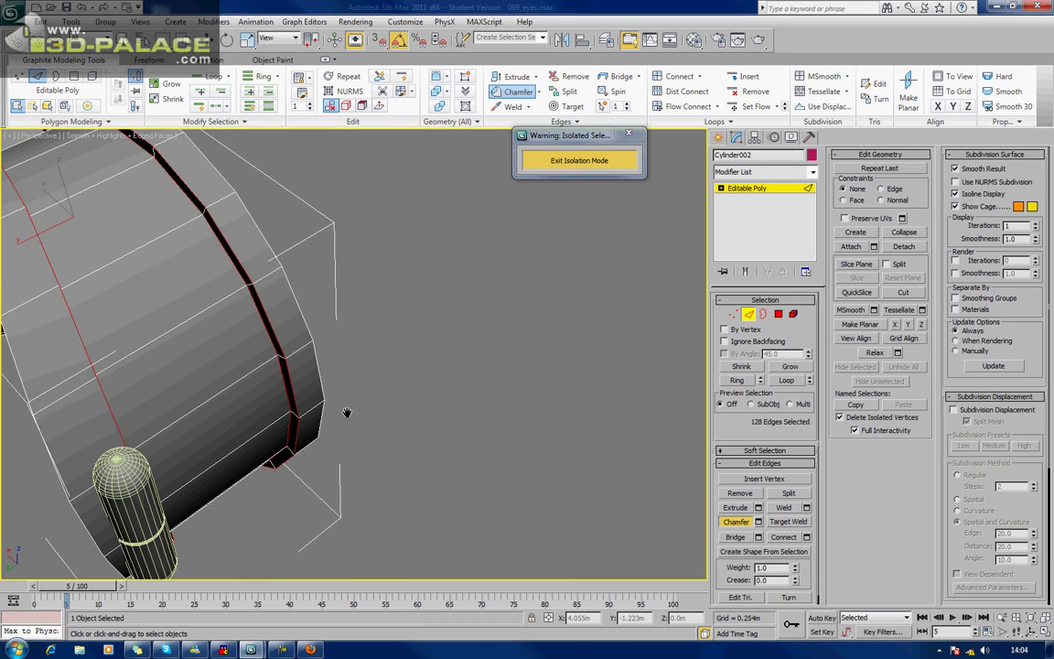
middle_click_drag(337, 322, 492, 342)
scroll(485, 332, "up", 3)
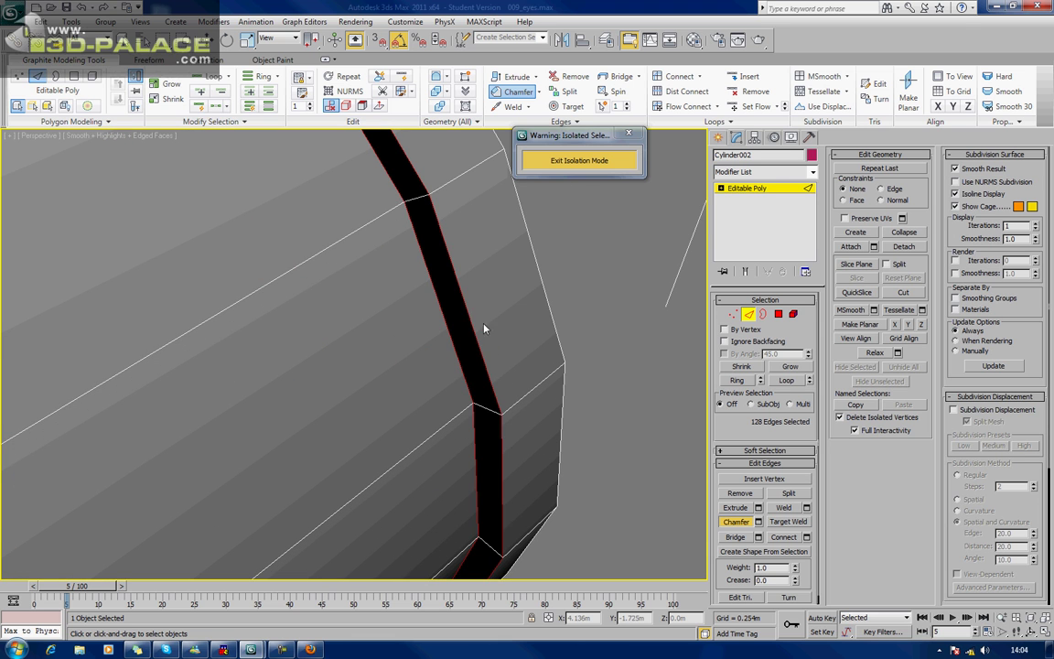
mouse_move(467, 313)
left_mouse_down()
mouse_move(483, 308)
mouse_move(472, 271)
mouse_move(469, 317)
left_mouse_up()
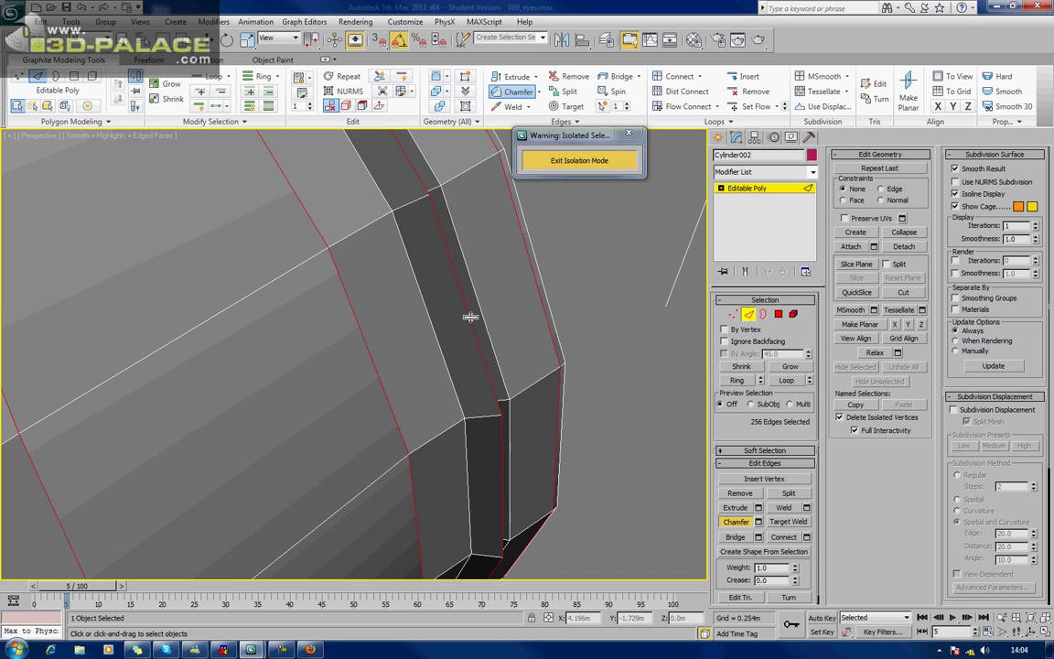
right_click(470, 316)
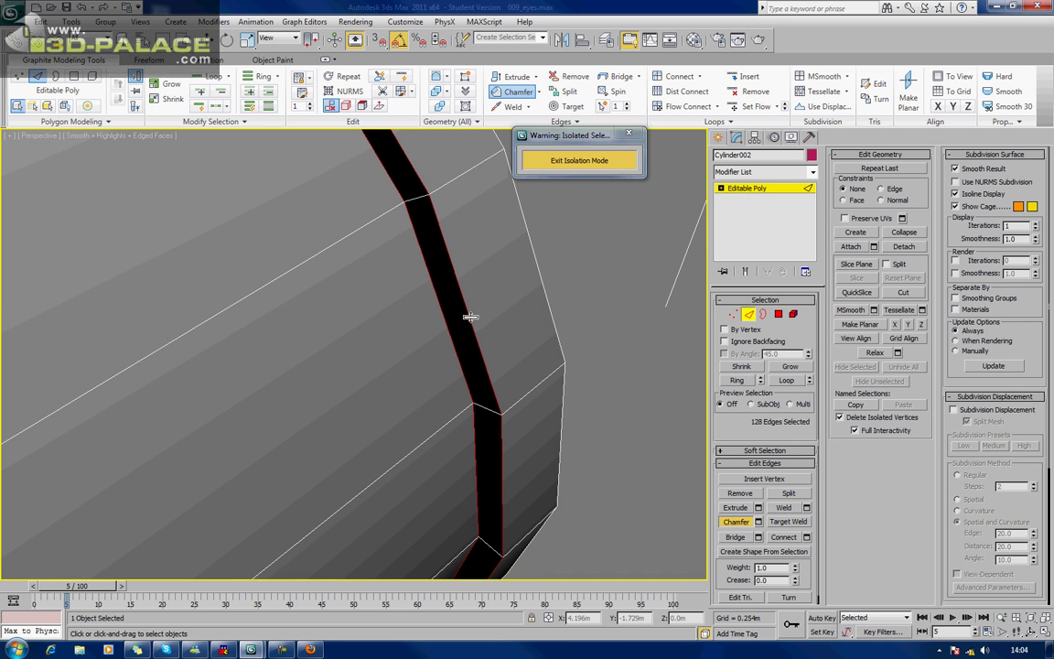
Step: Chamfer the selected border loops of the recessed band by 0.003 m with 1 segment
left_click(758, 522)
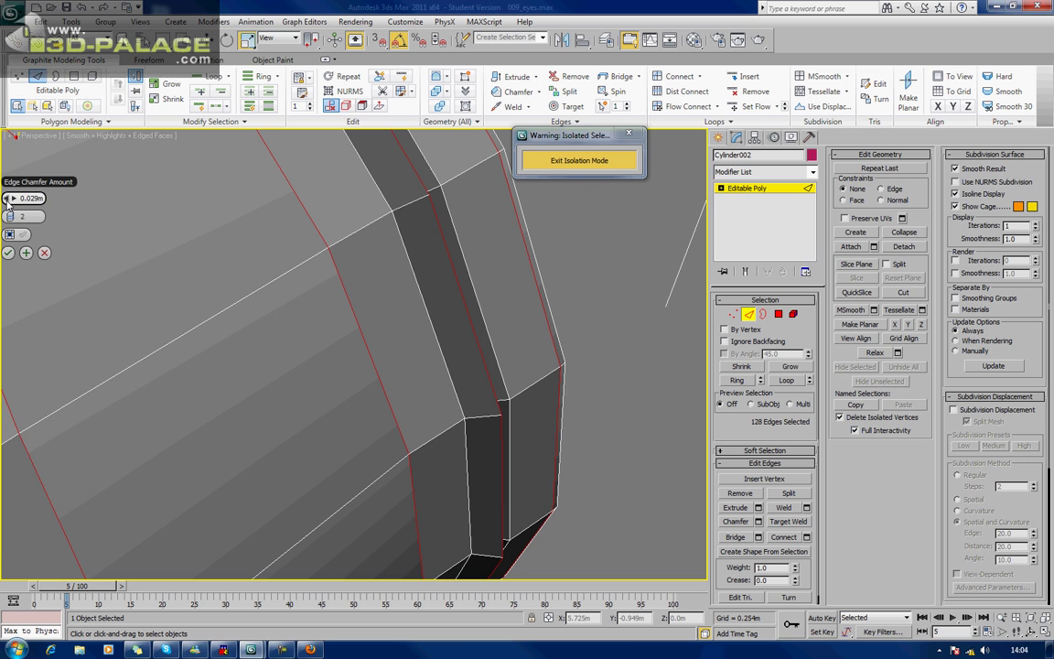
left_click_drag(12, 198, 7, 199)
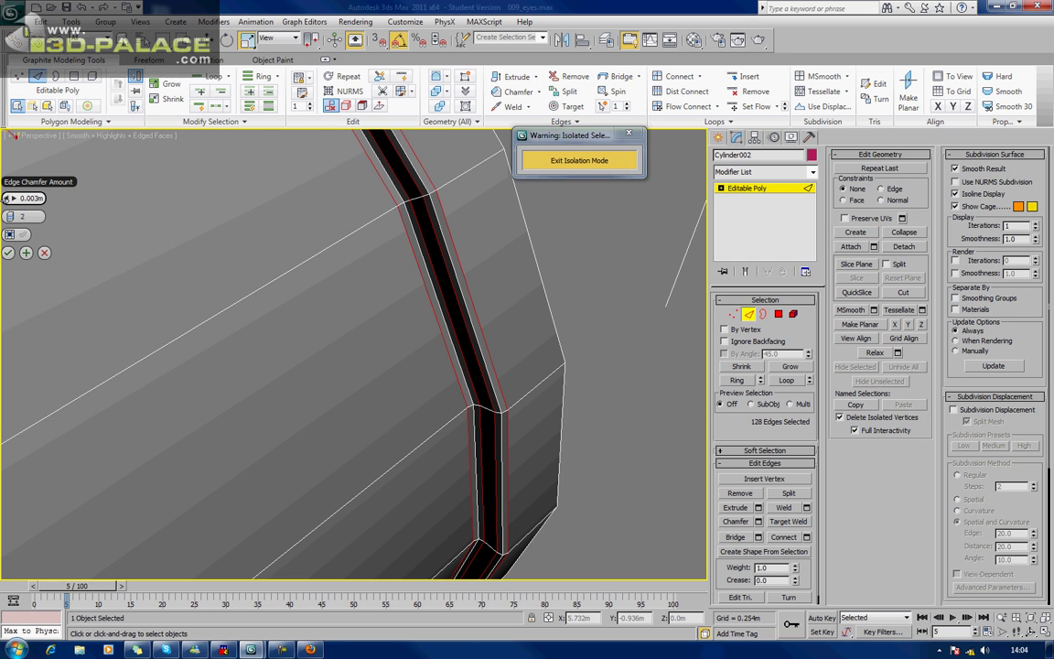
left_click_drag(9, 216, 9, 218)
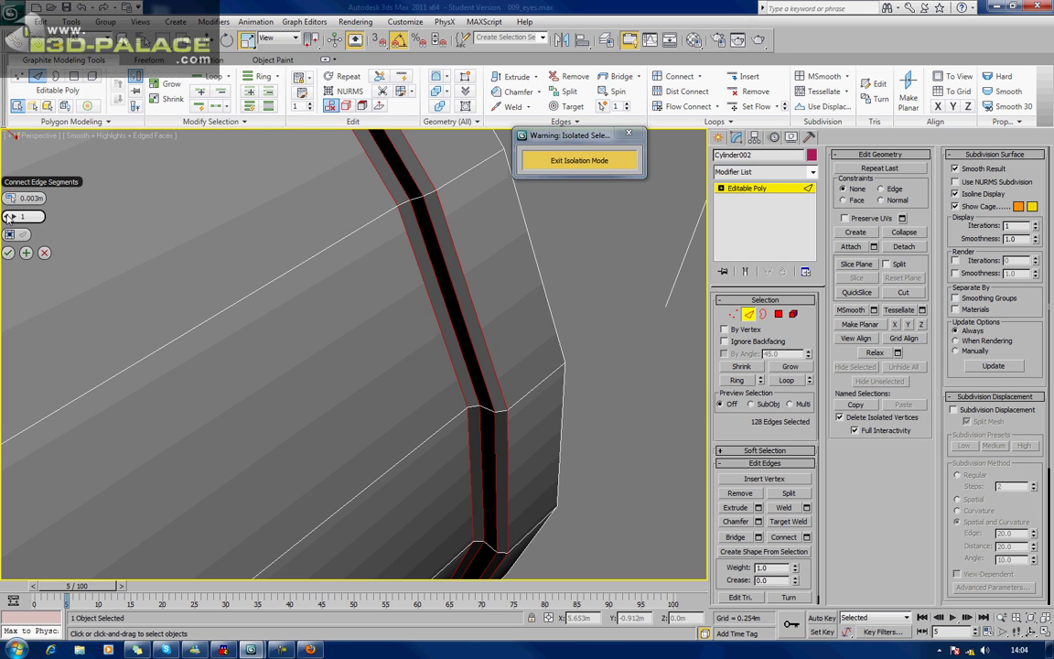
middle_click_drag(372, 348, 523, 329, "alt")
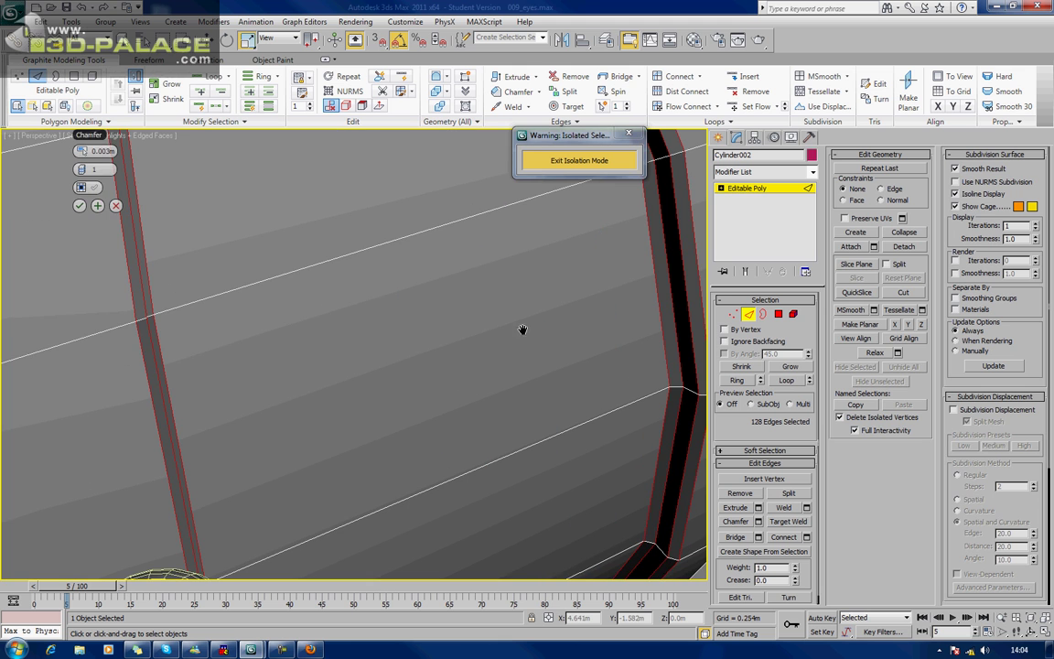
left_click(81, 208)
Step: Apply a TurboSmooth modifier to the goggle frame with 2 iterations and Isoline Display enabled
scroll(342, 318, "down", 8)
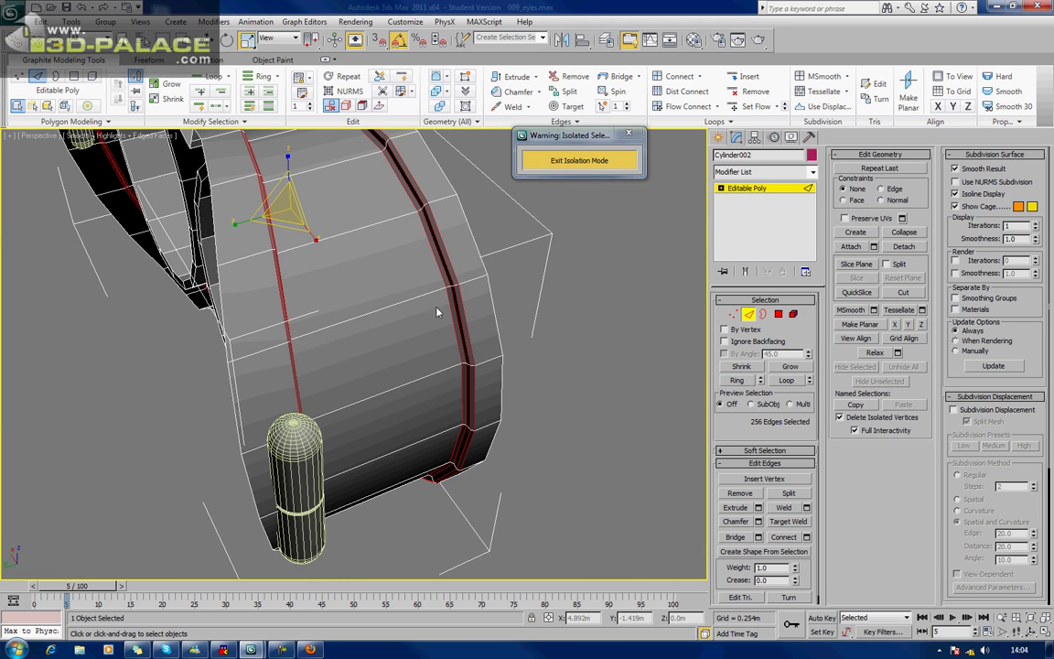
middle_click_drag(415, 301, 358, 399)
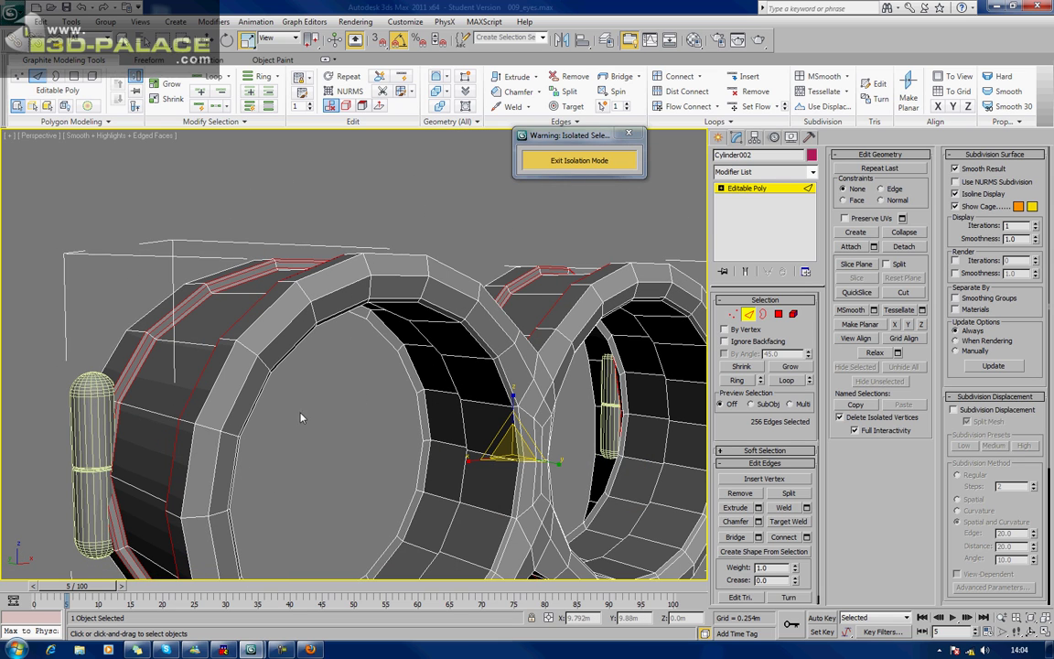
middle_click_drag(381, 382, 385, 342)
left_click(748, 316)
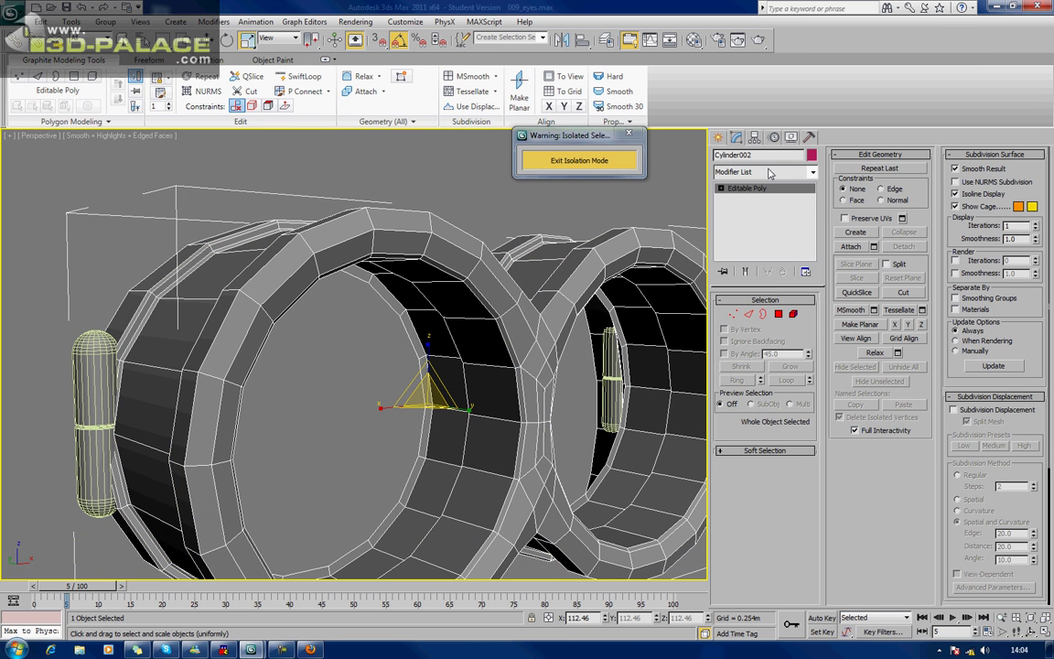
left_click(771, 174)
type("th")
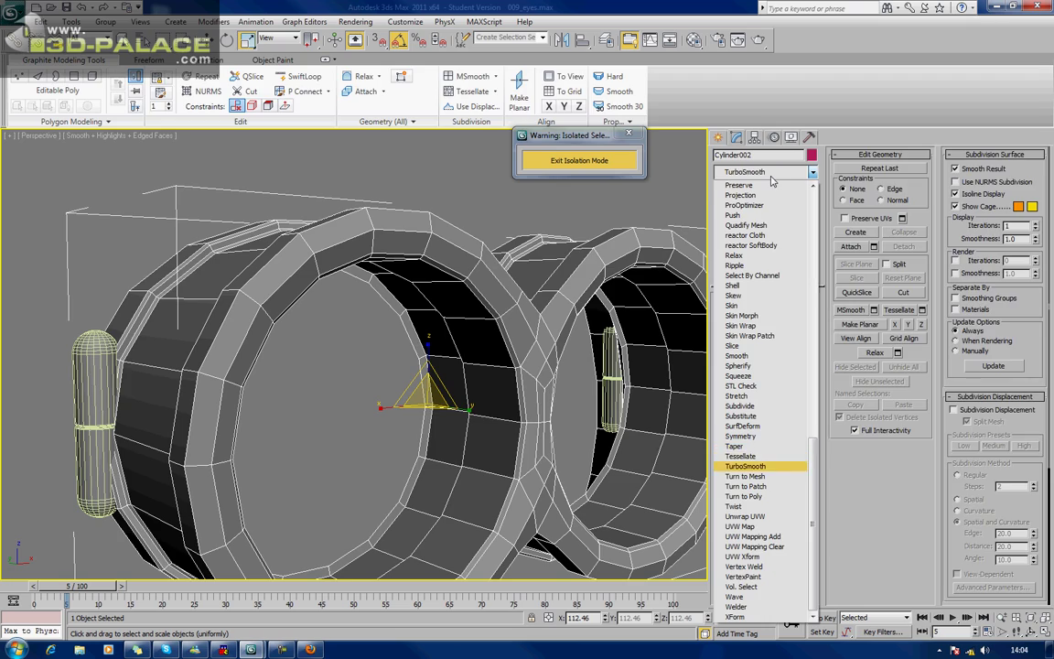
left_click(746, 465)
middle_click_drag(587, 363, 605, 346)
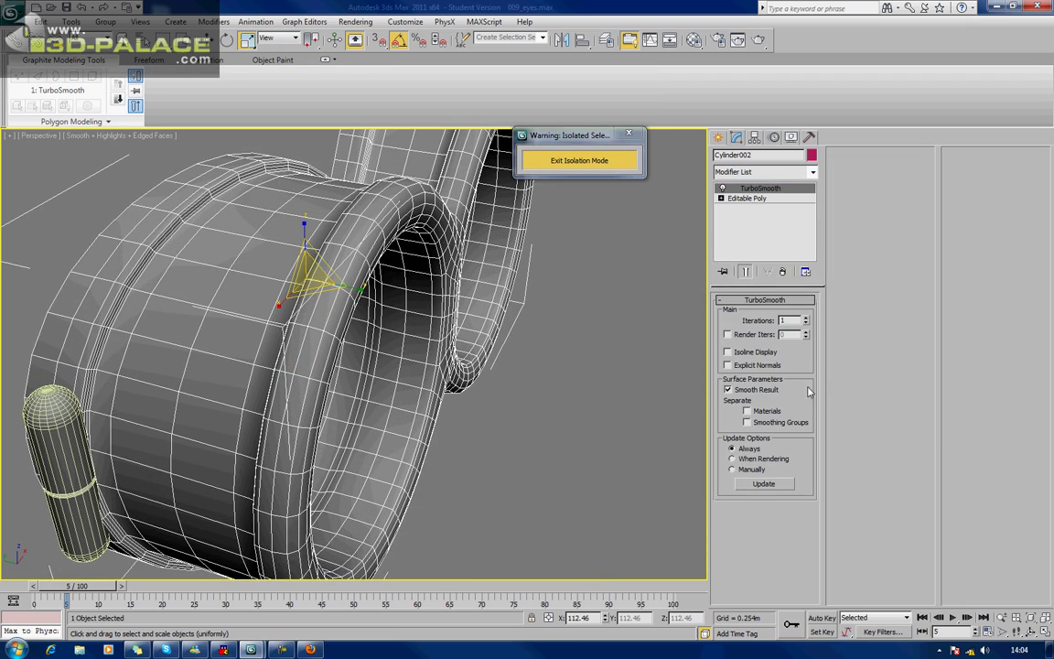
left_click(806, 317)
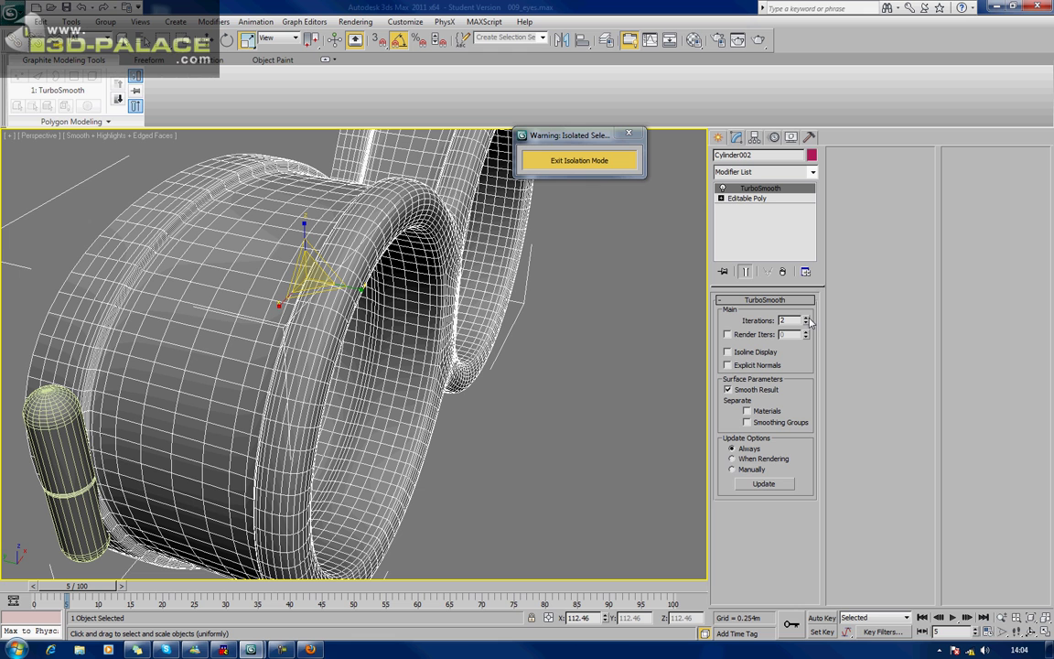
left_click(727, 352)
Step: Return to the Editable Poly level with the smoothed end result shown and frame the junction between the two rims
left_click(743, 198)
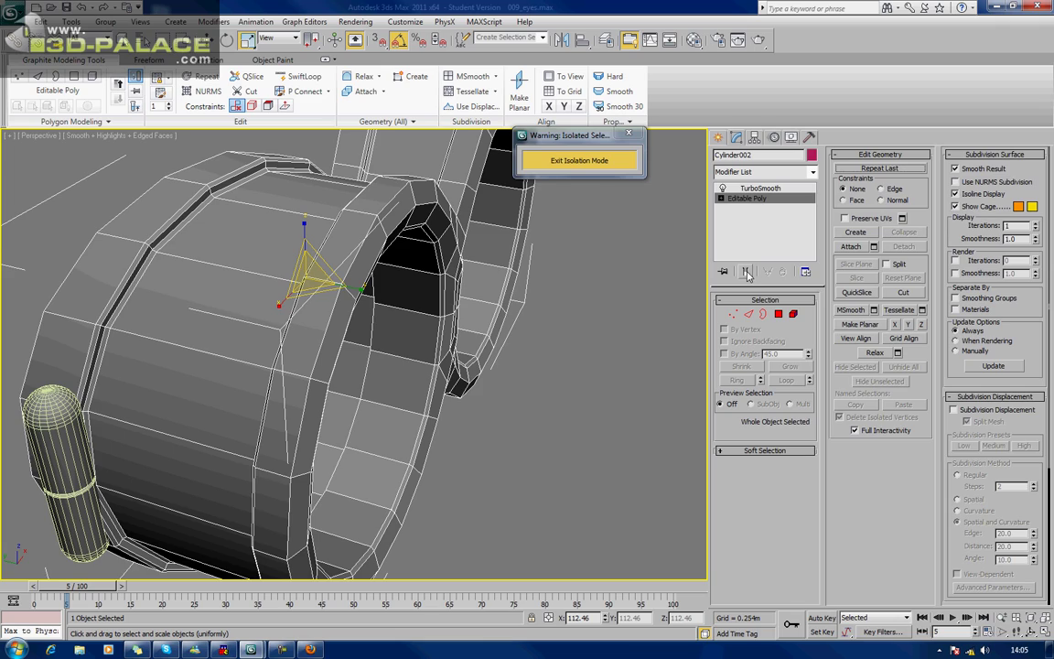
left_click(745, 271)
middle_click_drag(460, 399, 491, 400, "alt")
scroll(498, 392, "up", 2)
middle_click_drag(537, 343, 512, 378, "alt")
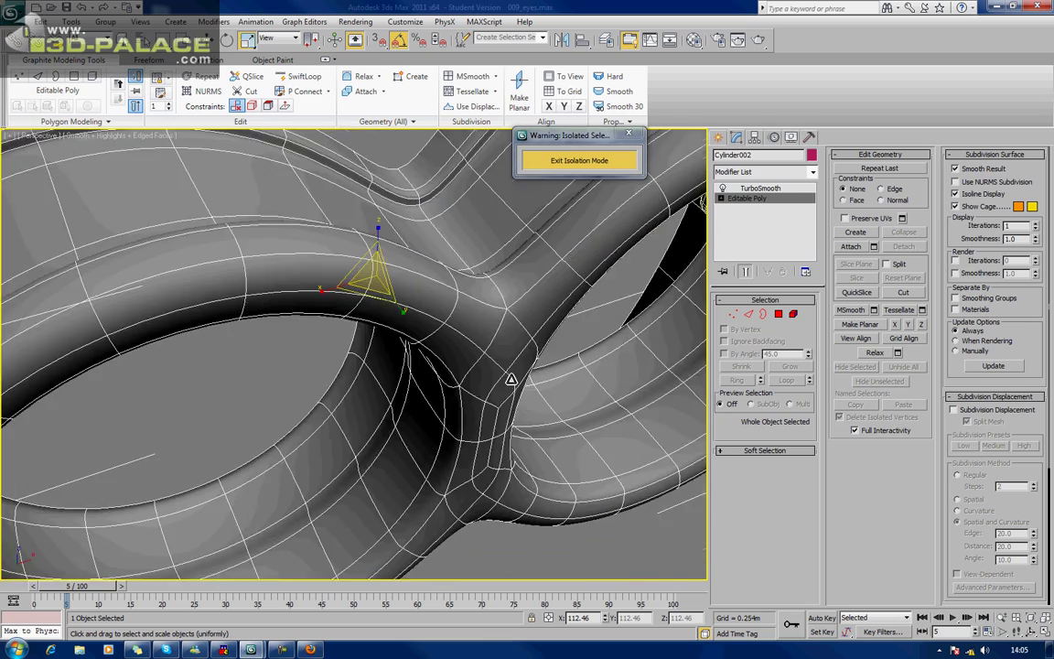
Step: Select the short upper edge where the two rims meet, set its crease to 0.71, and save the scene
left_click(748, 314)
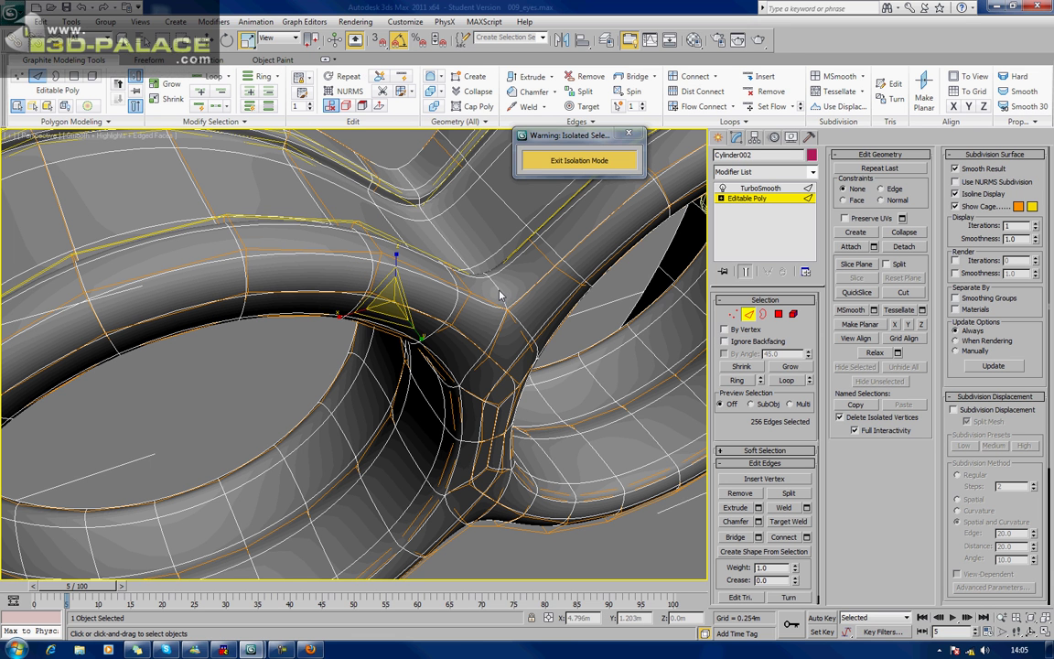
left_click(497, 297)
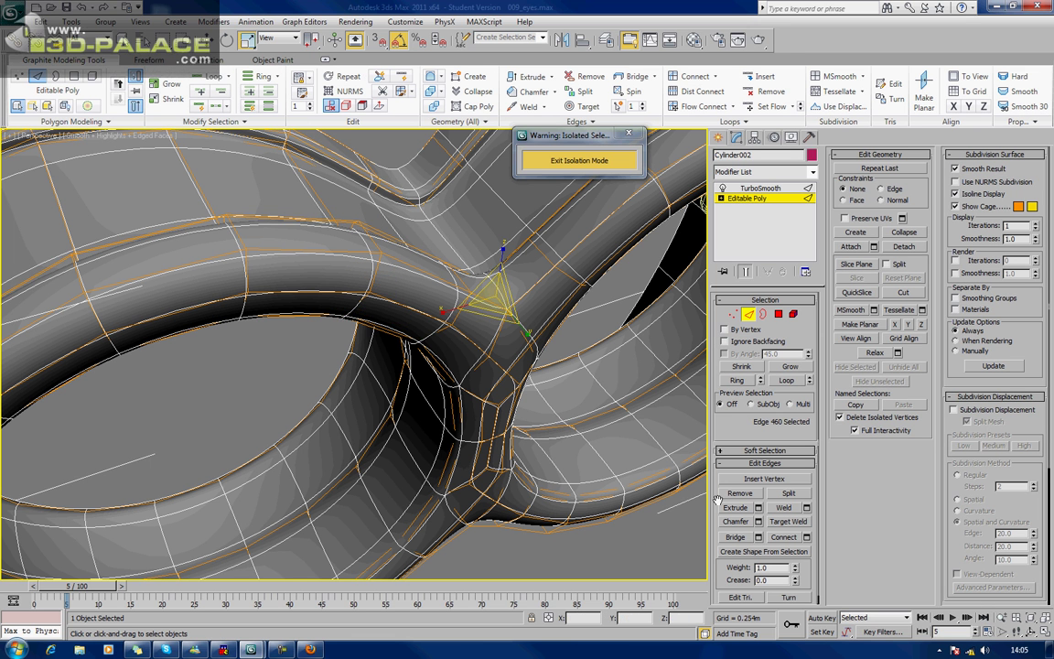
left_click_drag(797, 581, 794, 534)
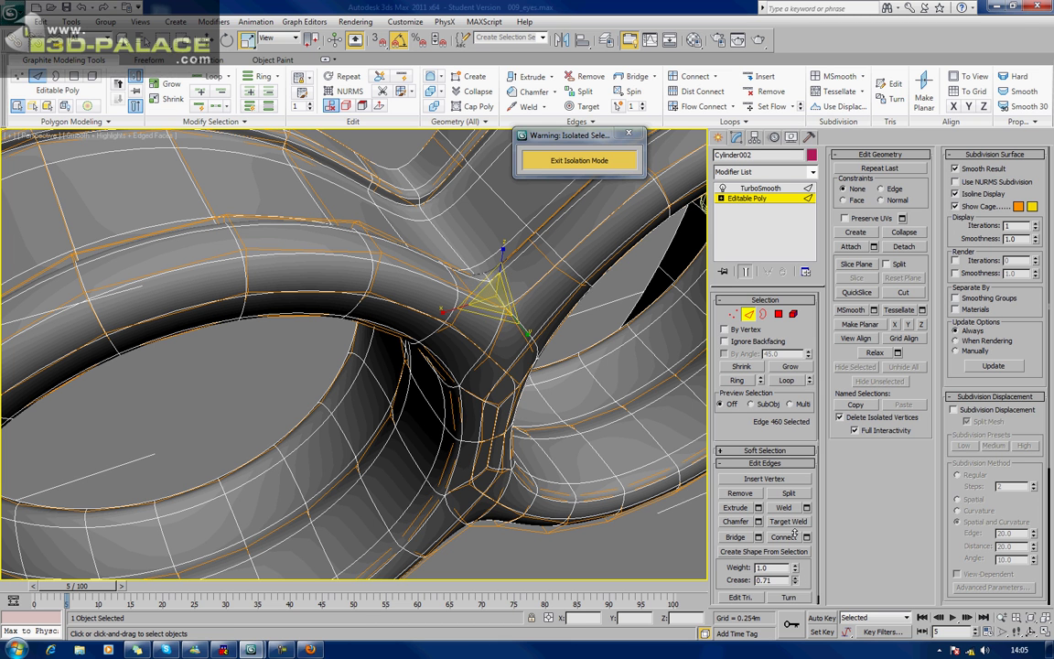
key("ctrl+s")
Step: Select the short lower edge where the two goggle rims meet and set its crease to 0.61
middle_click_drag(534, 443, 516, 298, "alt")
left_click(513, 377)
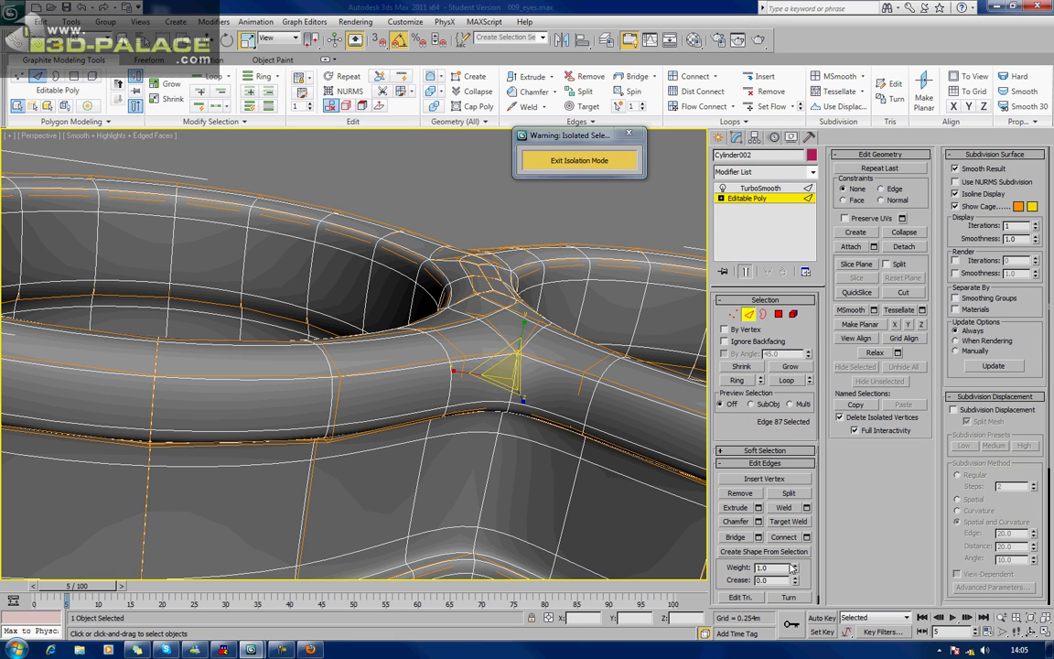
left_click_drag(796, 579, 795, 540)
middle_click_drag(593, 368, 589, 331)
scroll(586, 335, "down", 5)
middle_click_drag(508, 309, 595, 366, "alt")
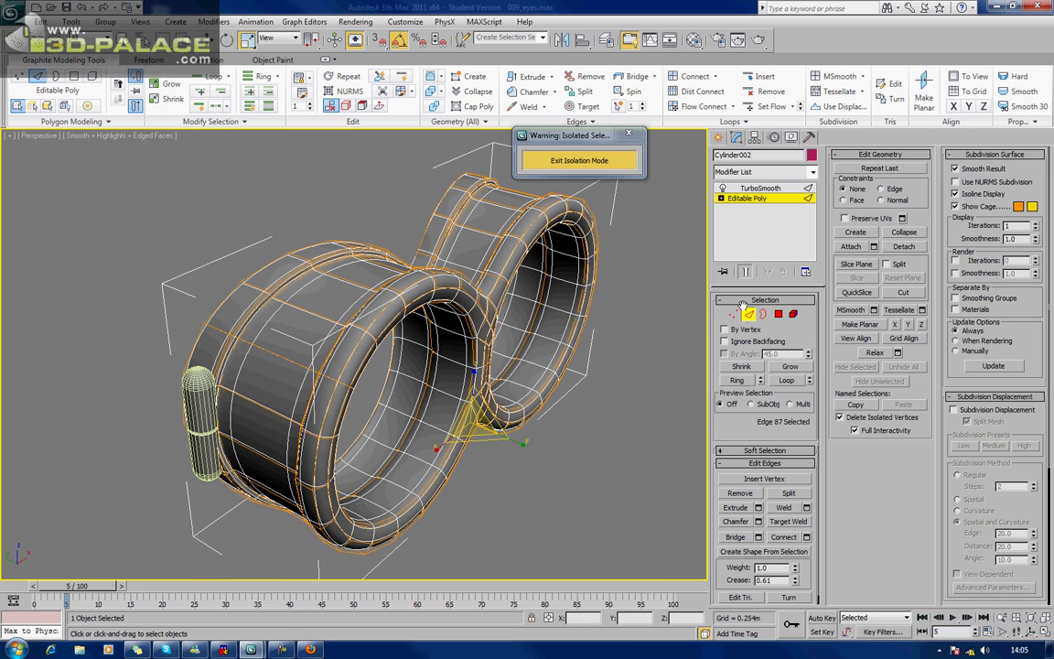
Step: Leave edge editing and turn off Isoline Display in the goggle frame's TurboSmooth modifier
left_click(748, 315)
middle_click_drag(586, 285, 729, 237, "alt")
left_click(760, 188)
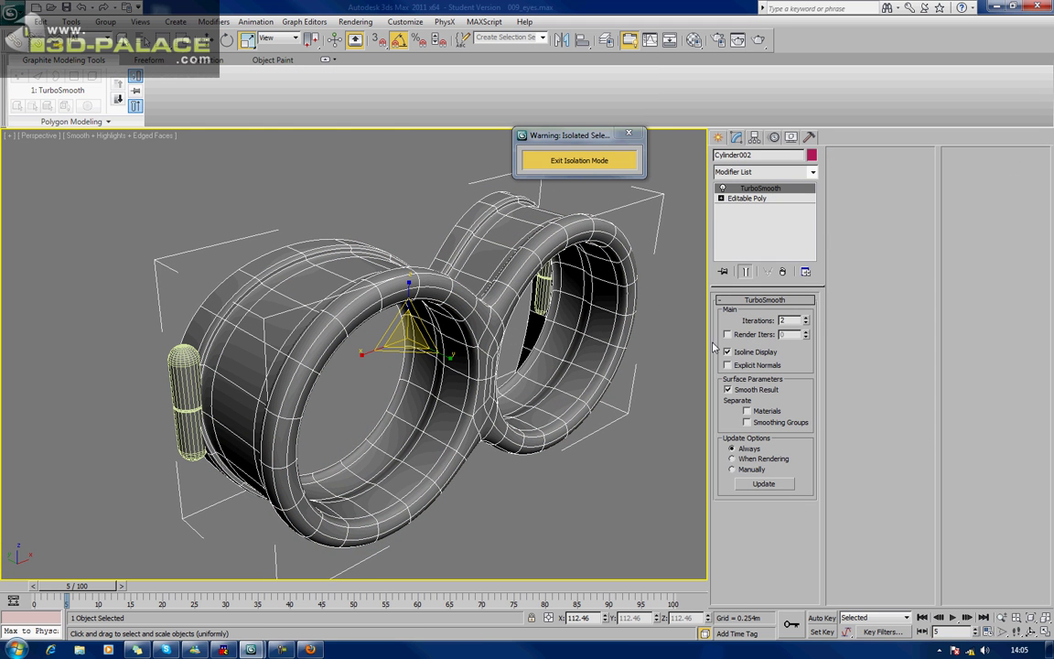
middle_click_drag(627, 412, 613, 410)
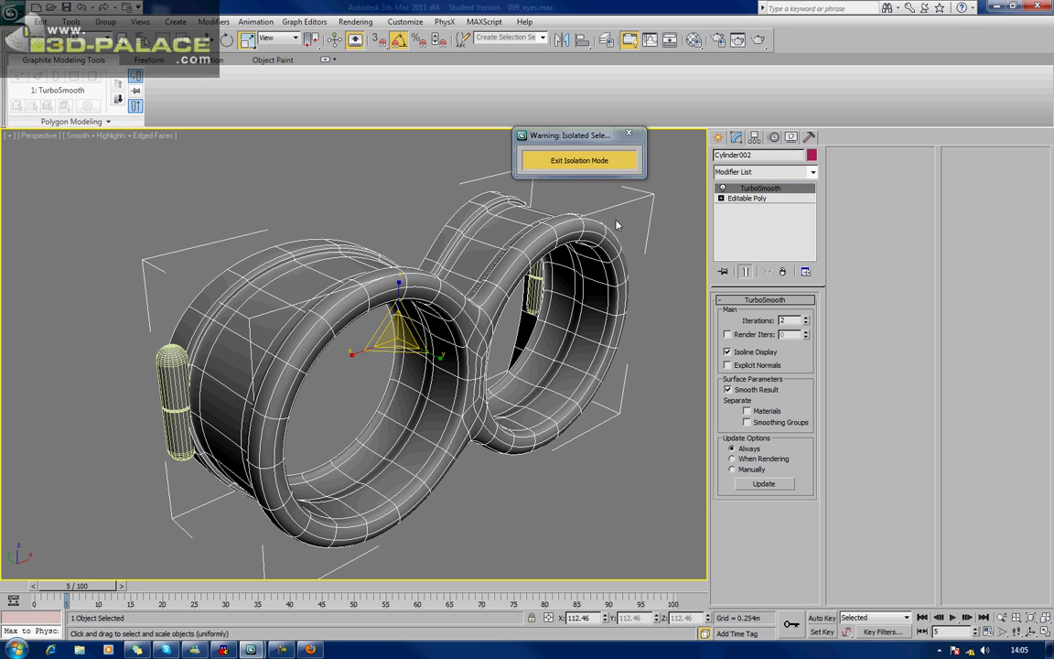
left_click(742, 353)
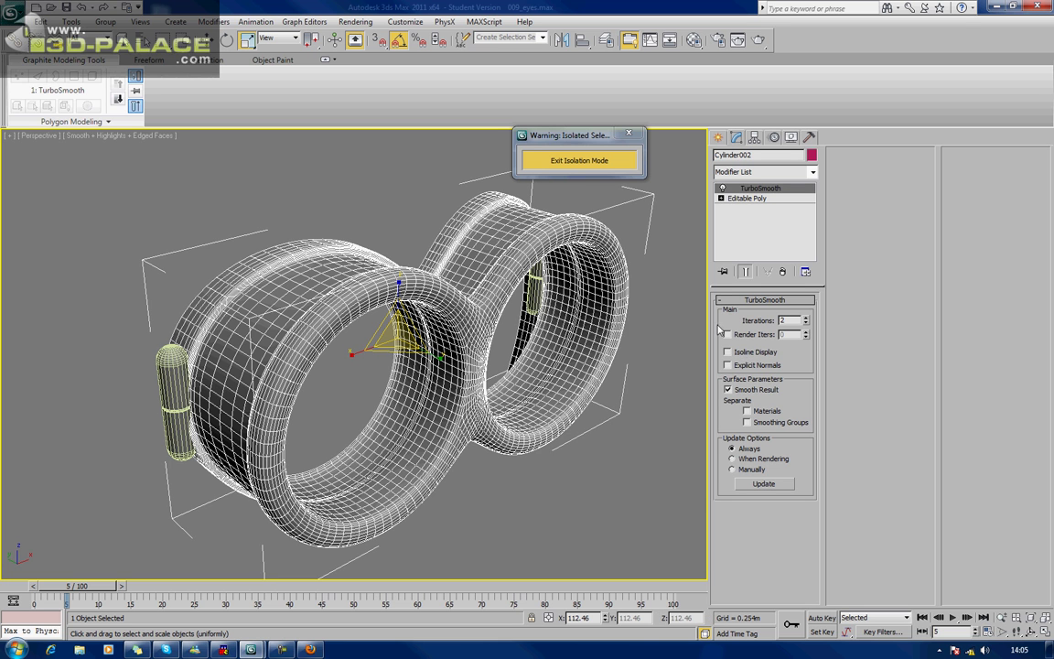
Step: Convert the smoothed goggle frame to an Editable Poly, deselect it, and turn off the edged-faces display
right_click(553, 239)
mouse_move(628, 360)
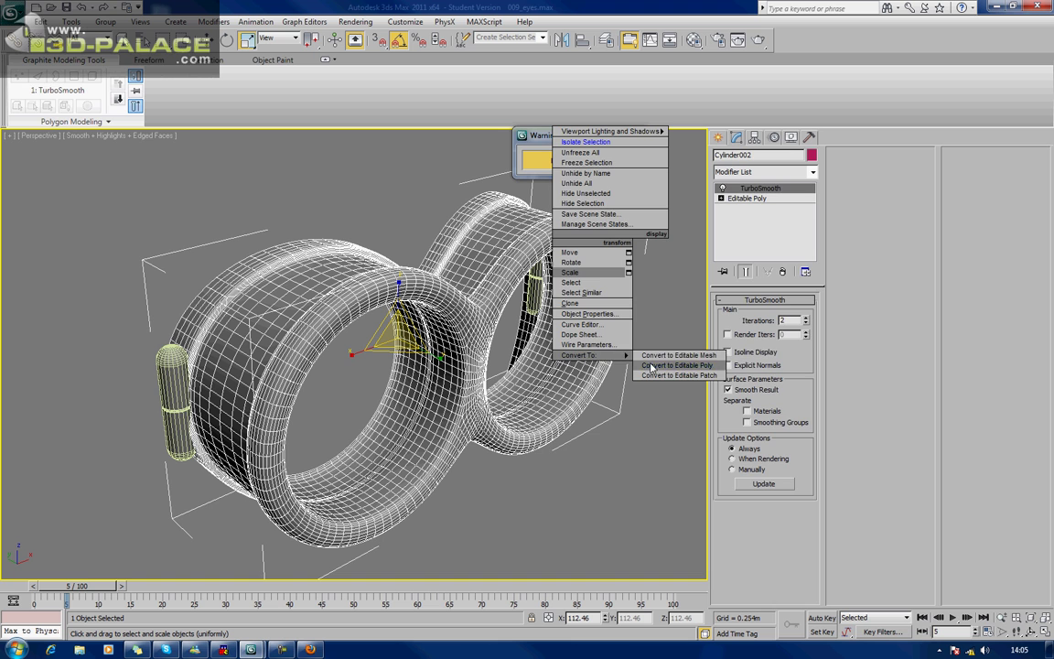
left_click(677, 365)
left_click(651, 371)
key("F4")
scroll(565, 372, "down", 5)
middle_click_drag(564, 372, 485, 379, "alt")
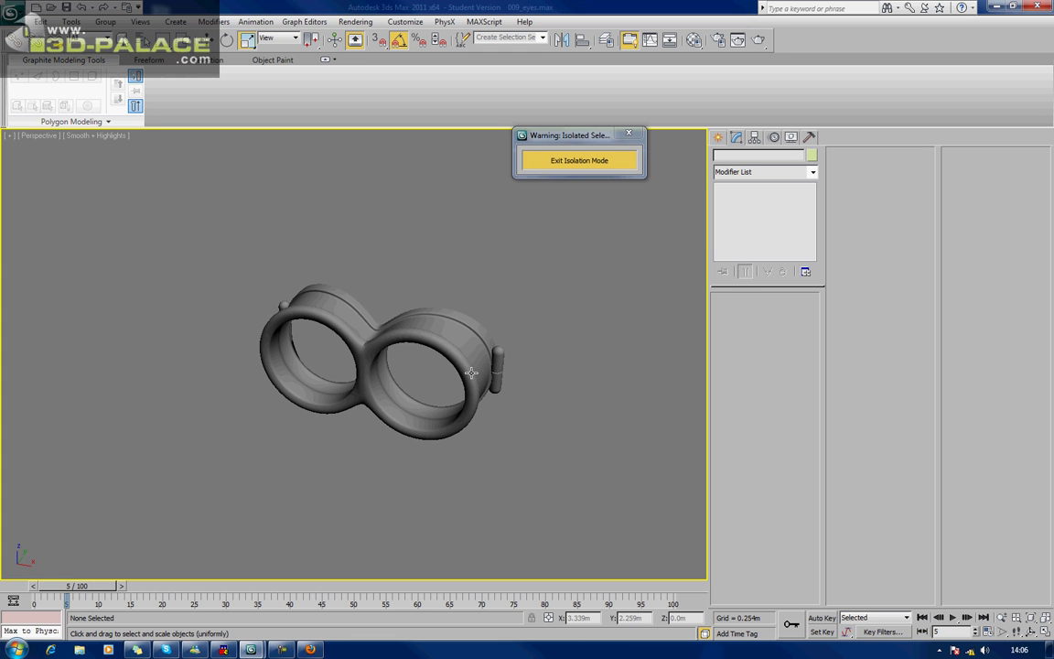
scroll(473, 419, "up", 3)
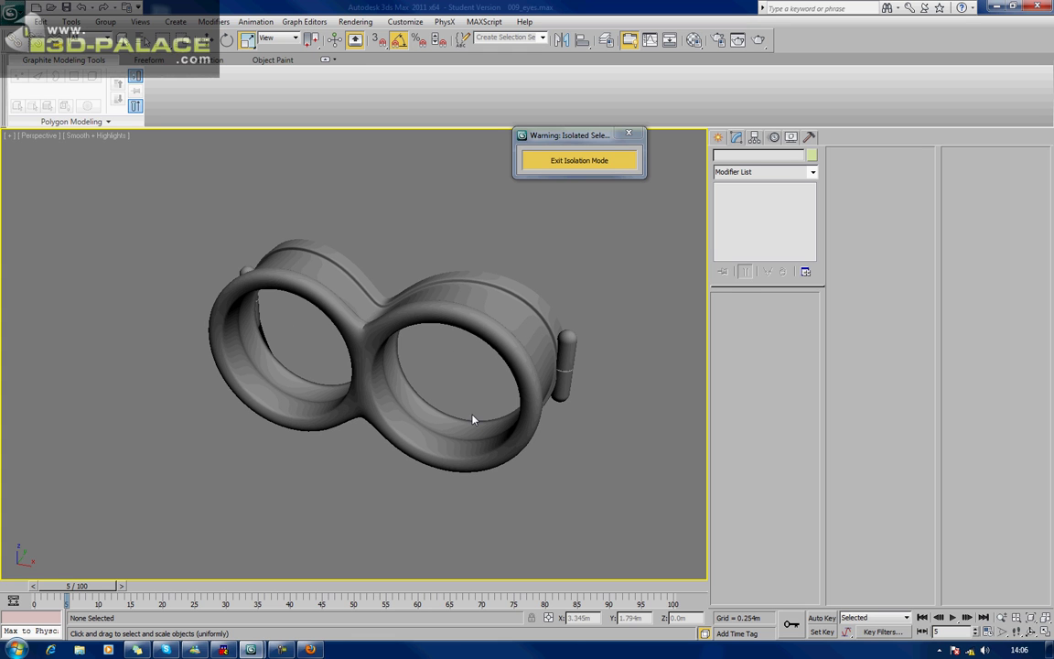
Step: Create a standard box with AutoGrid around the goggles, about 1.216 m long, 1.592 m wide and 1.573 m high
left_click(719, 137)
scroll(686, 227, "down", 5)
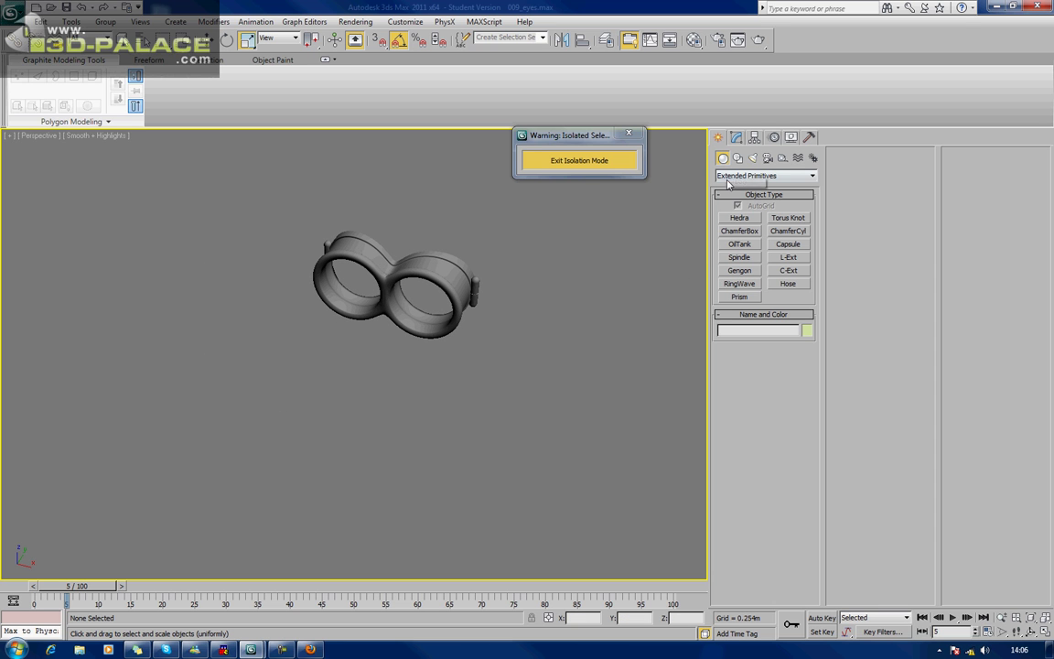
left_click(765, 174)
left_click(746, 184)
left_click(738, 217)
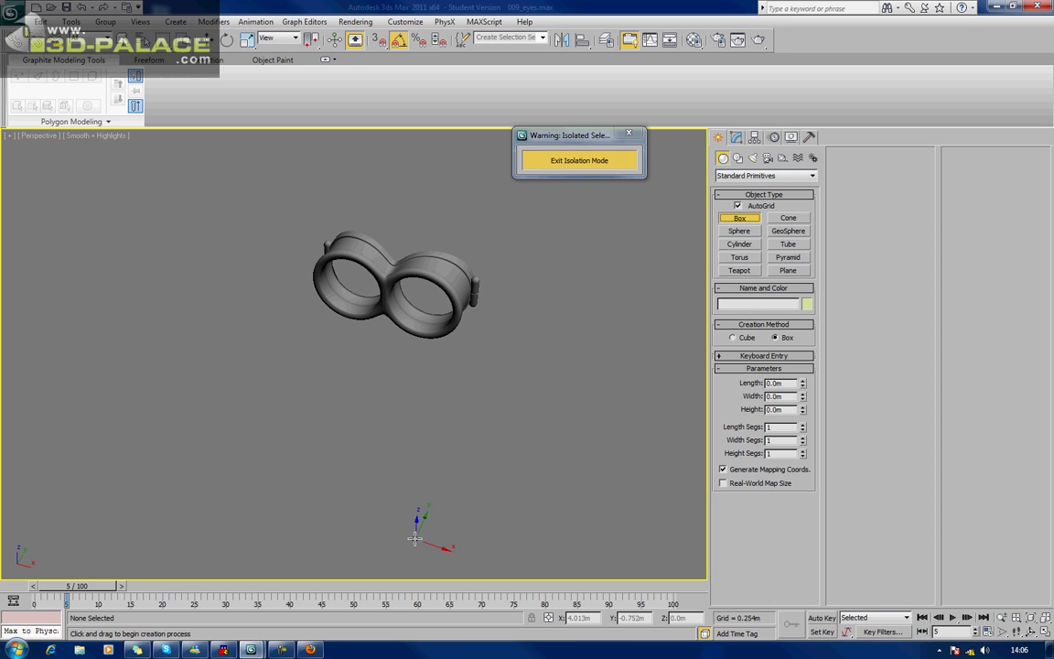
mouse_move(455, 494)
left_mouse_down()
mouse_move(317, 376)
mouse_move(313, 300)
left_mouse_up()
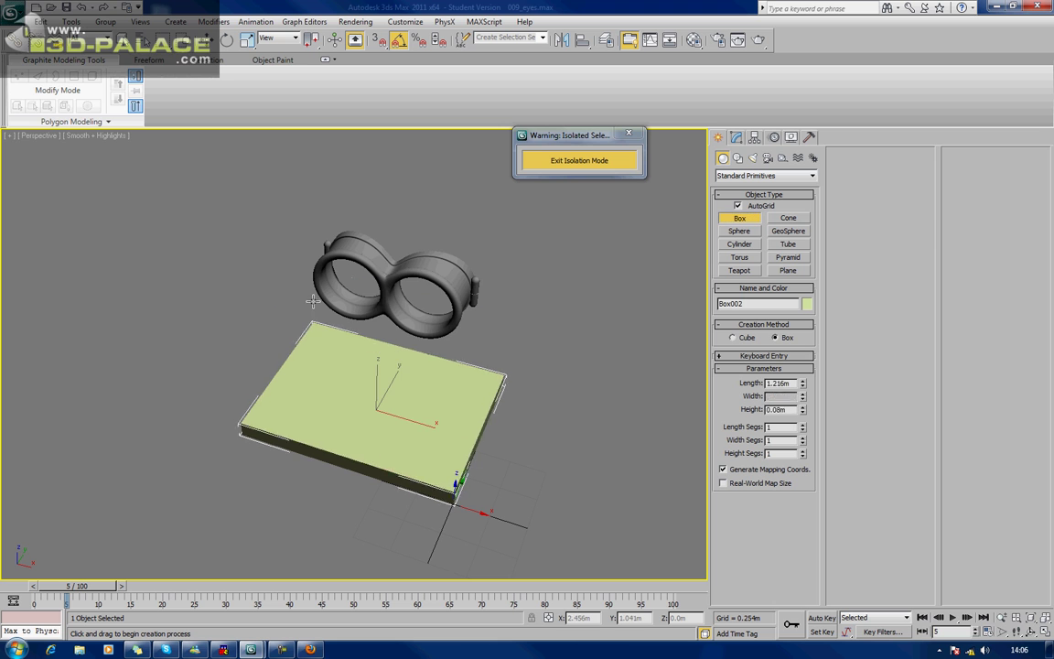
left_click(278, 97)
right_click(278, 97)
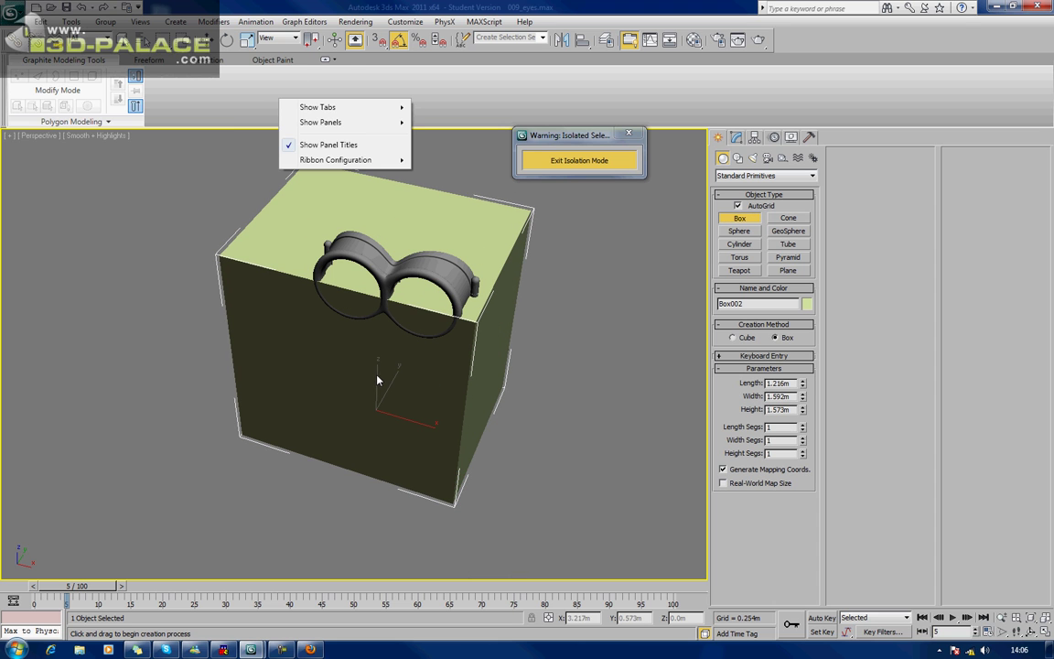
left_click(640, 397)
right_click(499, 406)
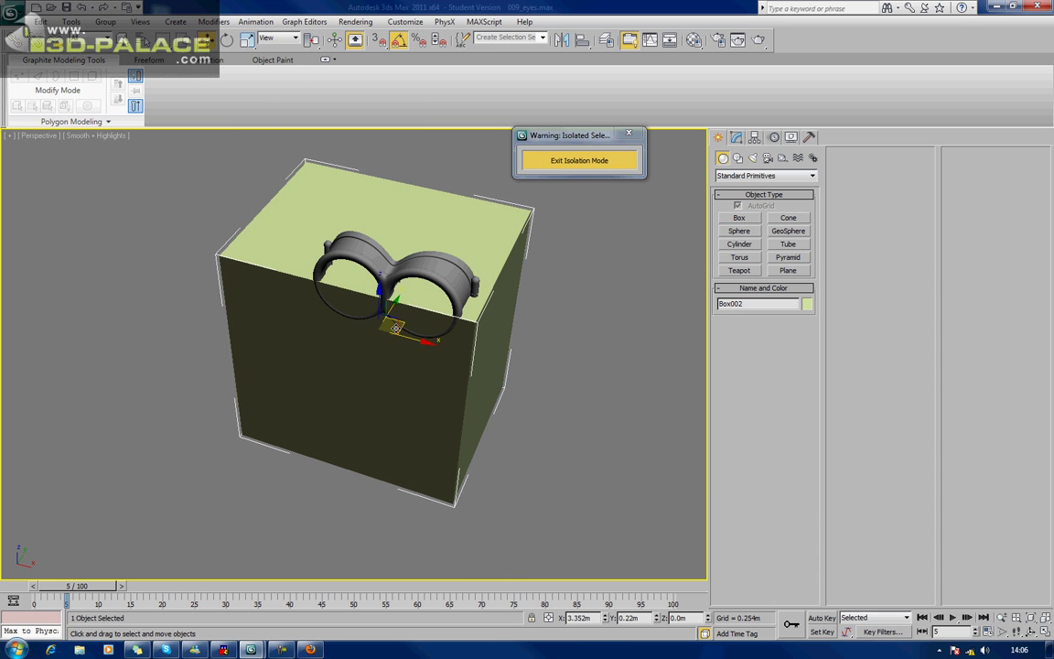
Step: Move the box along the ground plane so its flat top face extends in front of the goggles
left_click_drag(402, 323, 445, 385)
scroll(476, 343, "up", 5)
middle_click_drag(513, 309, 346, 367)
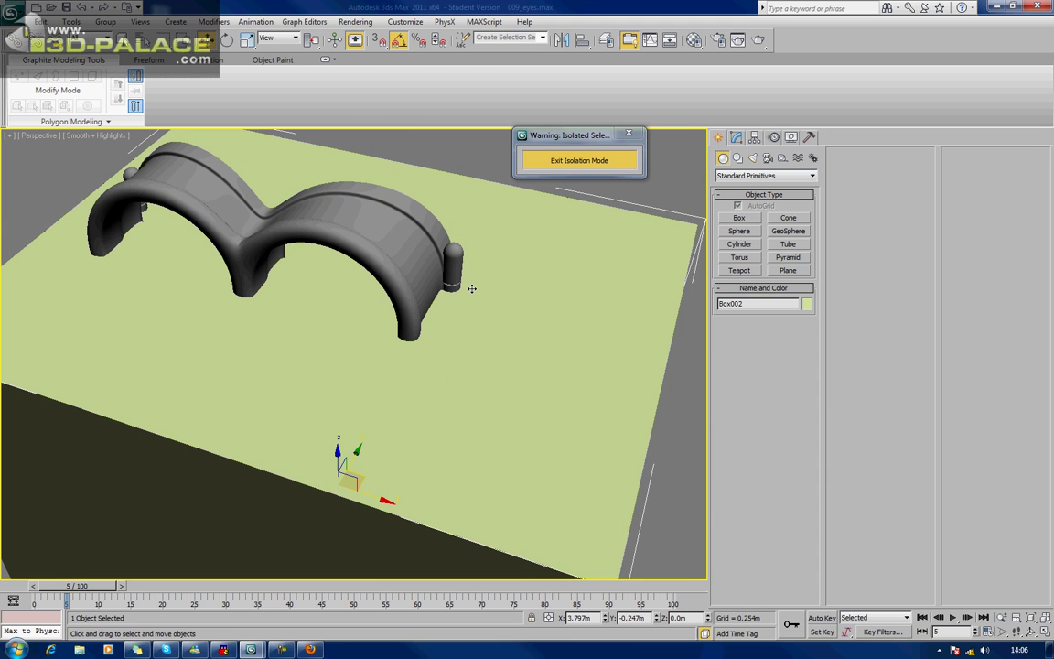
Step: Create a sphere of about 0.017 m radius on the box's top face with Hemisphere set to 0.5
left_click(739, 231)
left_click_drag(458, 389, 460, 393)
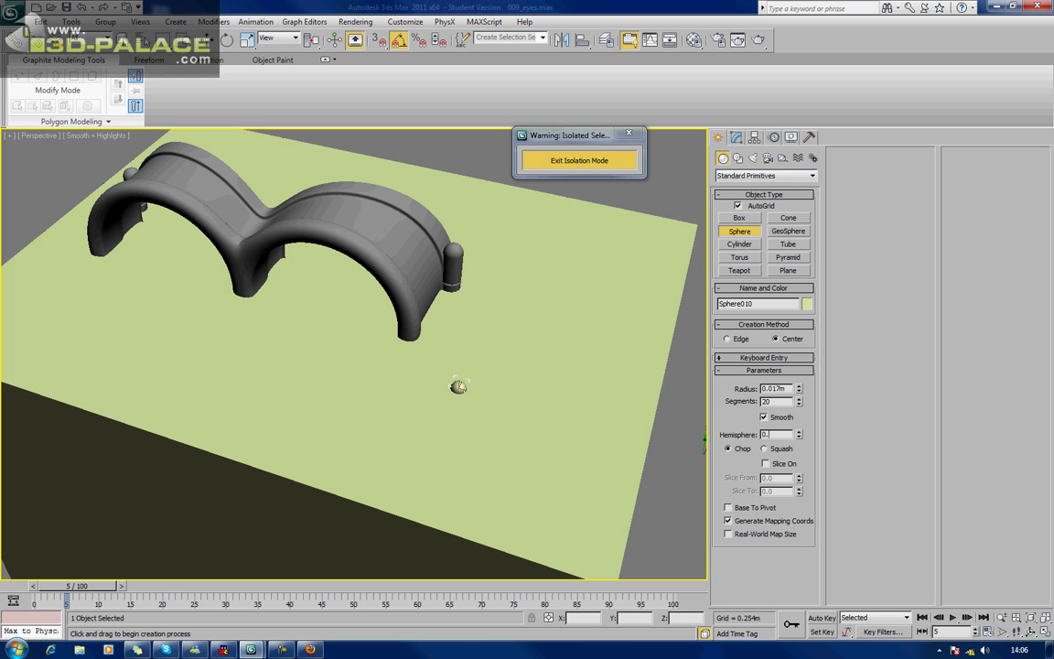
key("Return")
right_click(692, 485)
left_click(691, 487)
Step: Delete the helper box, turn the edged-faces display back on, and select the small hemisphere
left_click(619, 454)
key("Delete")
key("F4")
middle_click_drag(613, 450, 527, 423)
scroll(574, 415, "up", 3)
scroll(572, 406, "down", 3)
scroll(571, 406, "up", 3)
left_click(505, 389)
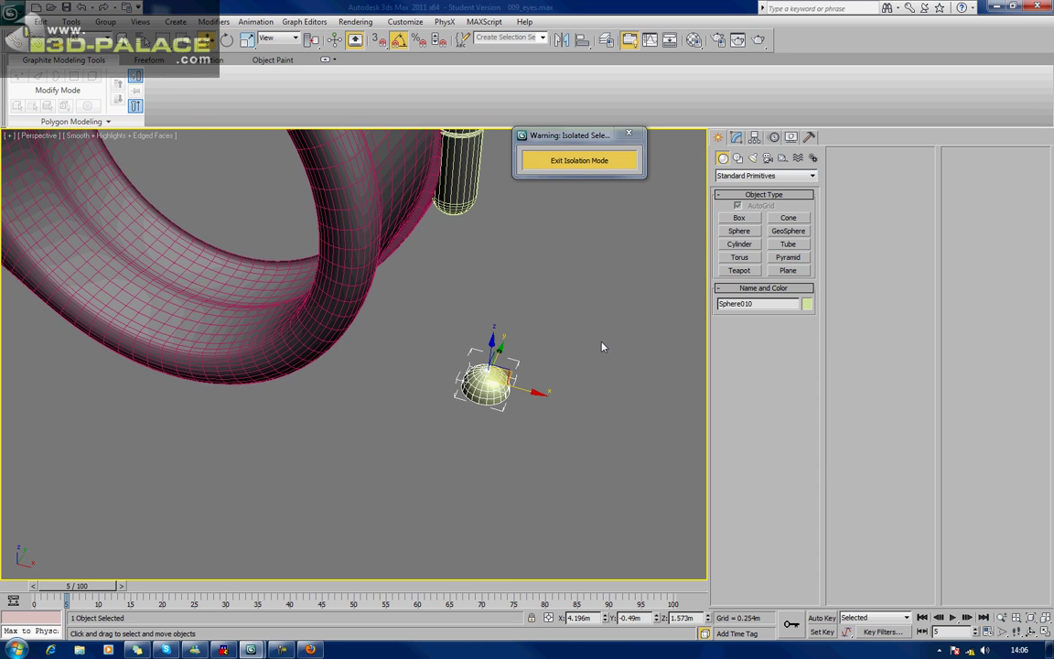
Step: Set the hemisphere's segments to 22, keeping it a parametric sphere, and deselect it
scroll(602, 346, "down", 2)
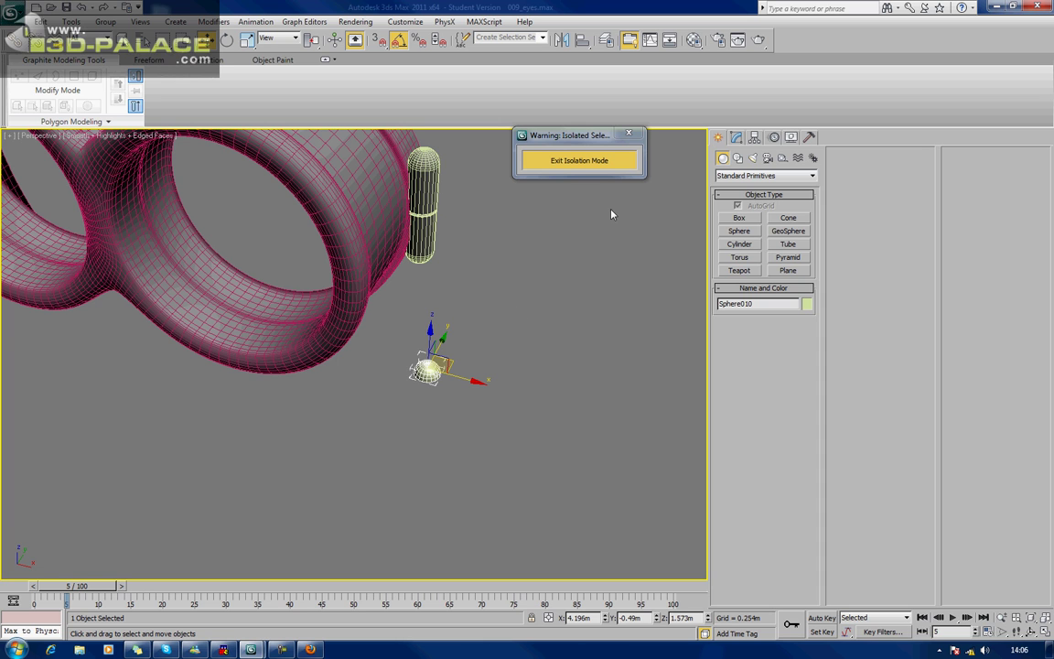
left_click(734, 138)
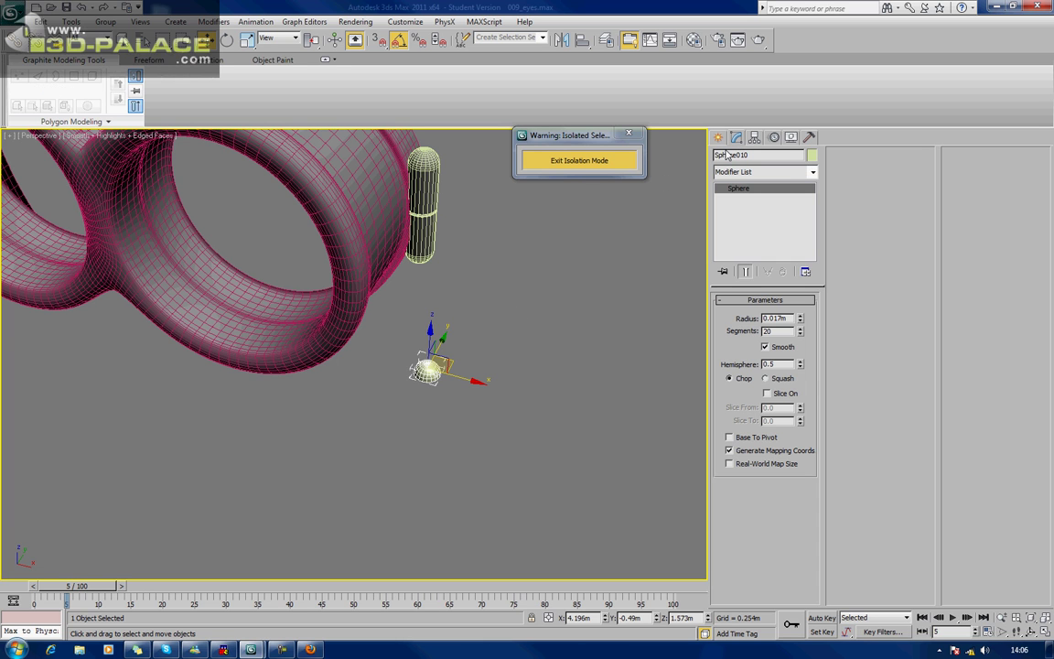
right_click(511, 371)
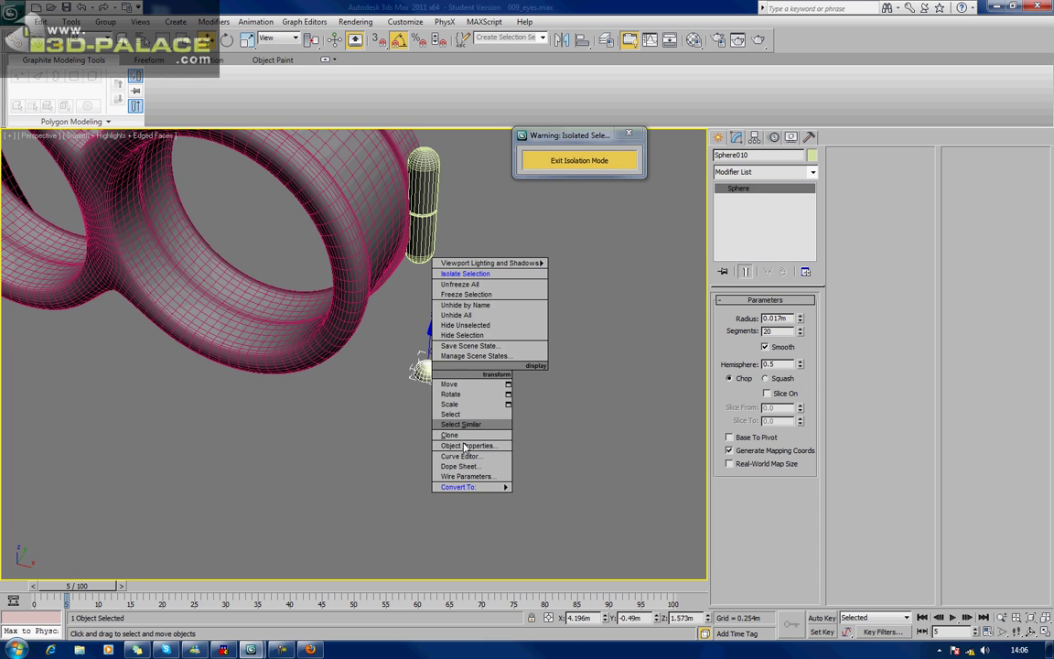
mouse_move(478, 496)
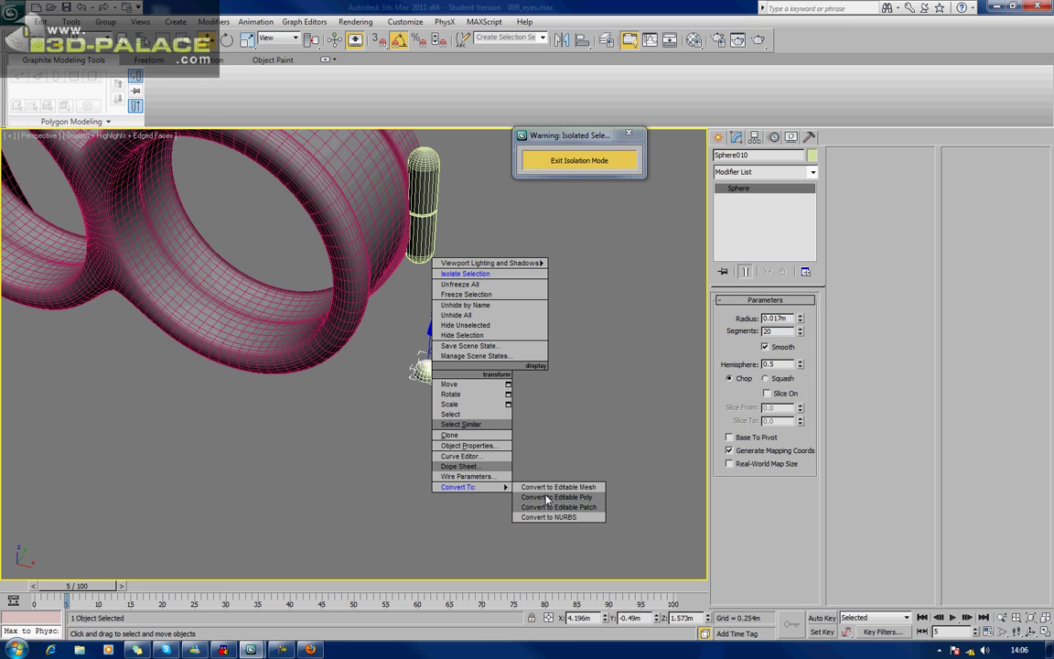
left_click(605, 356)
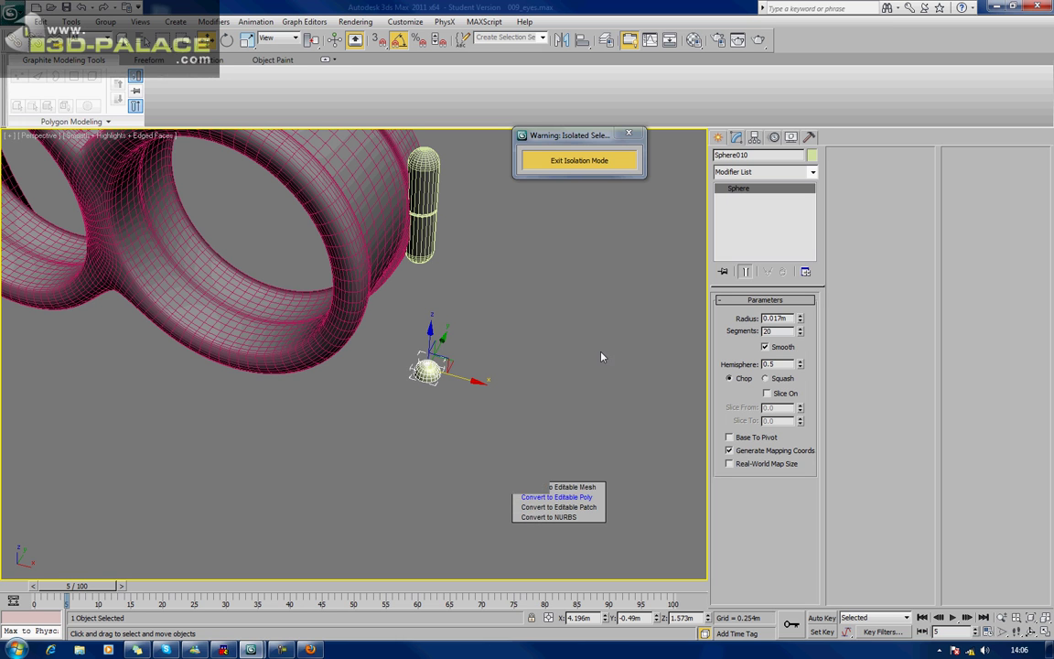
left_click(800, 330)
middle_click_drag(528, 341, 543, 378)
scroll(543, 378, "down", 3)
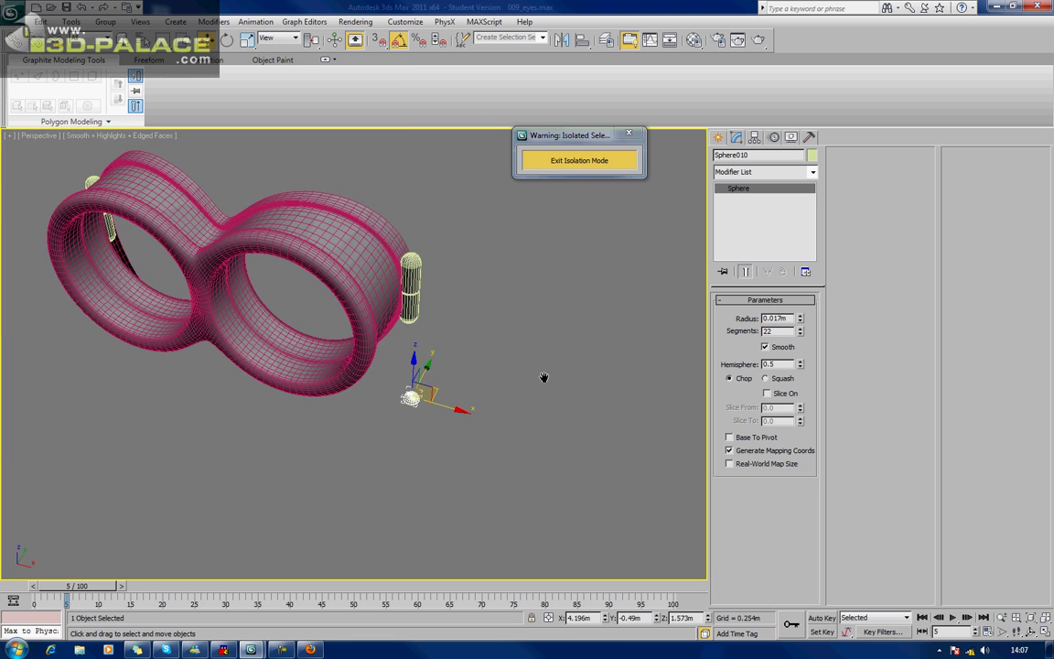
left_click(508, 386)
Step: Select the goggle frame and pick the small hemisphere as the object for Object Paint
middle_click_drag(403, 388, 505, 426)
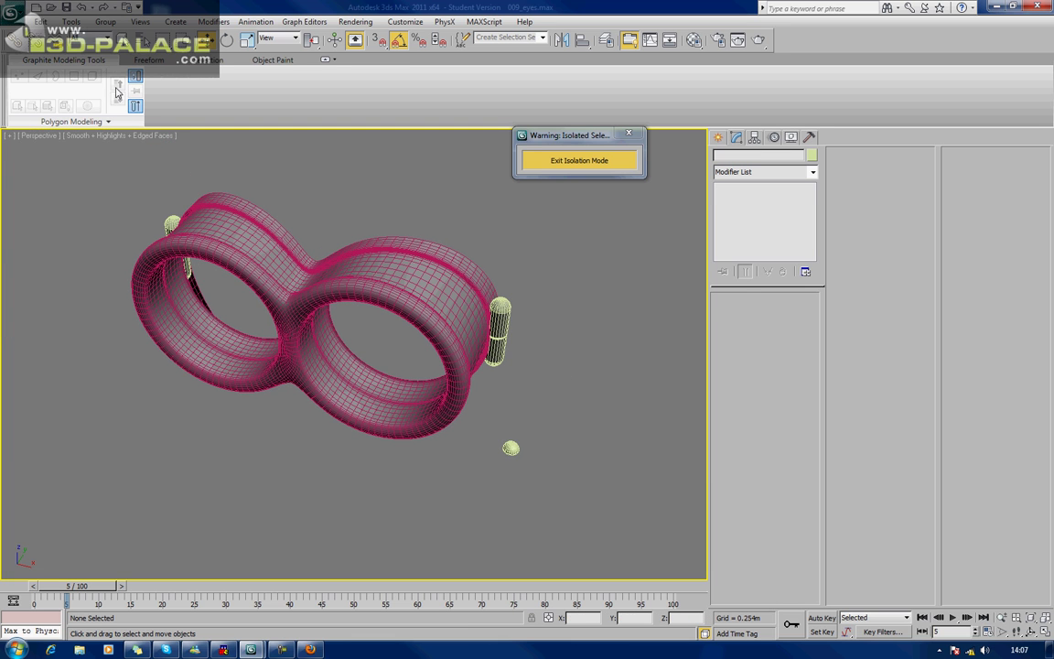
left_click(273, 59)
left_click(258, 229)
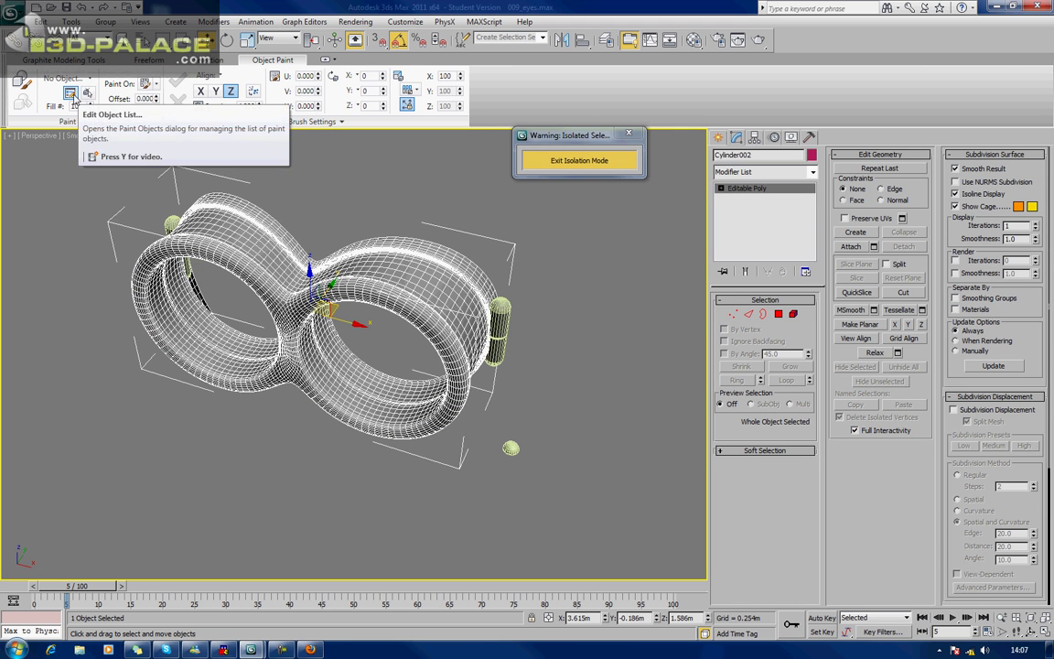
left_click(70, 96)
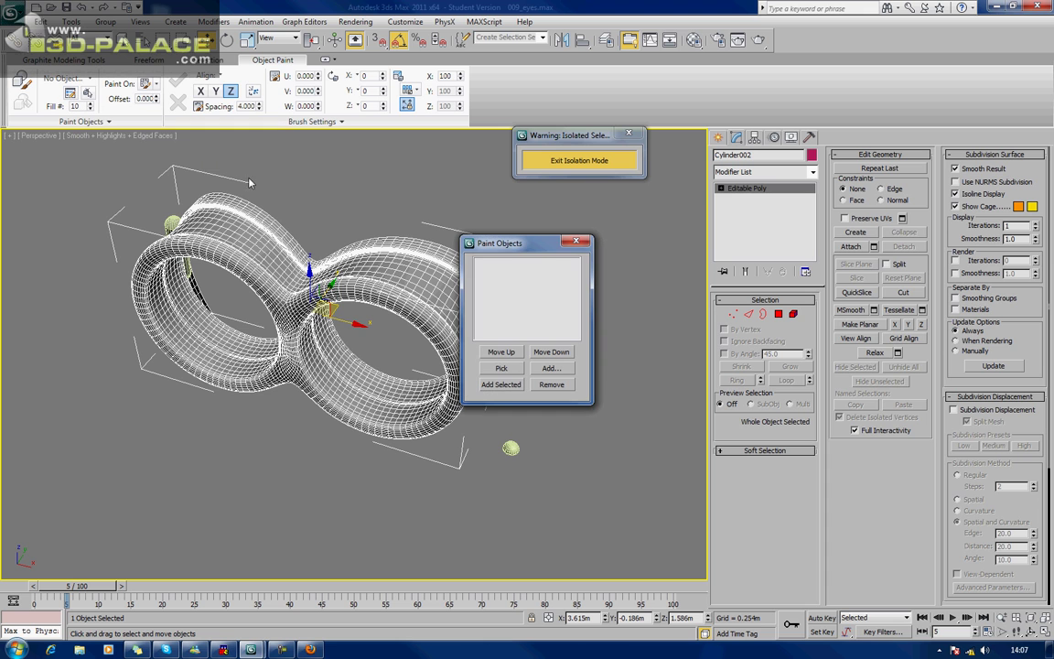
left_click(508, 365)
left_click(512, 447)
left_click_drag(547, 247, 722, 301)
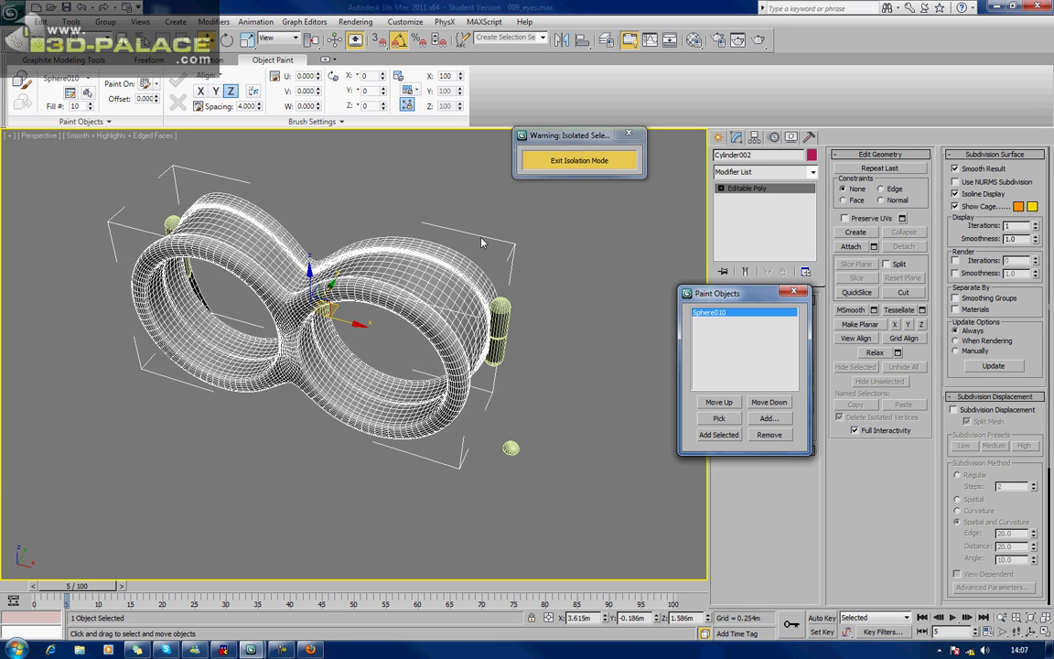
Step: Paint single hemisphere rivets along the outer side and top of the eyepiece band nearest the source hemisphere
left_click(22, 78)
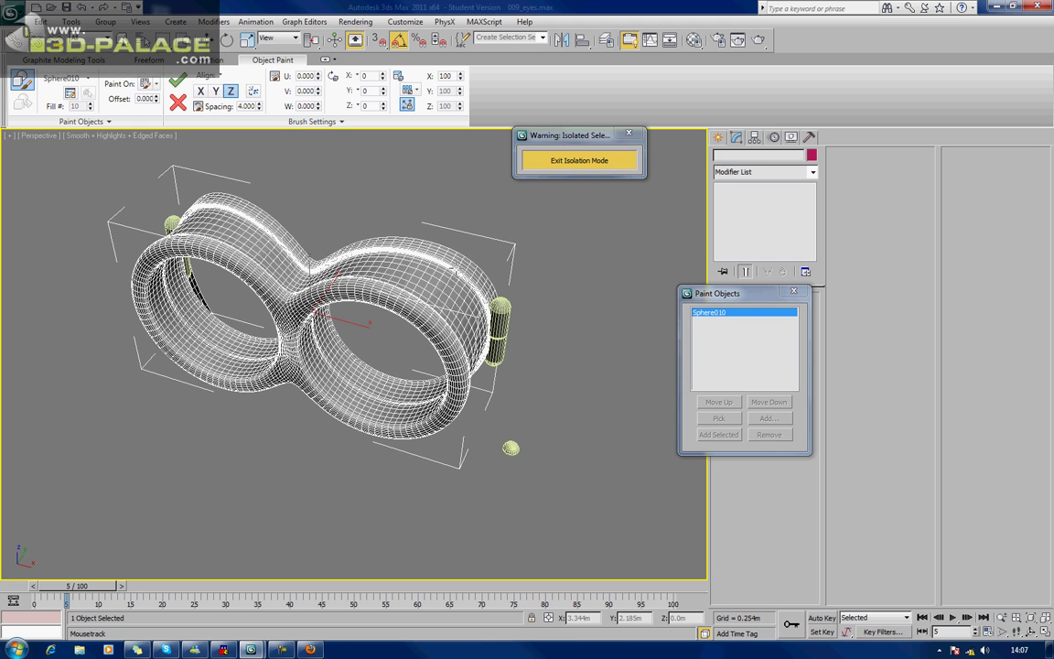
middle_click_drag(410, 242, 331, 270, "alt")
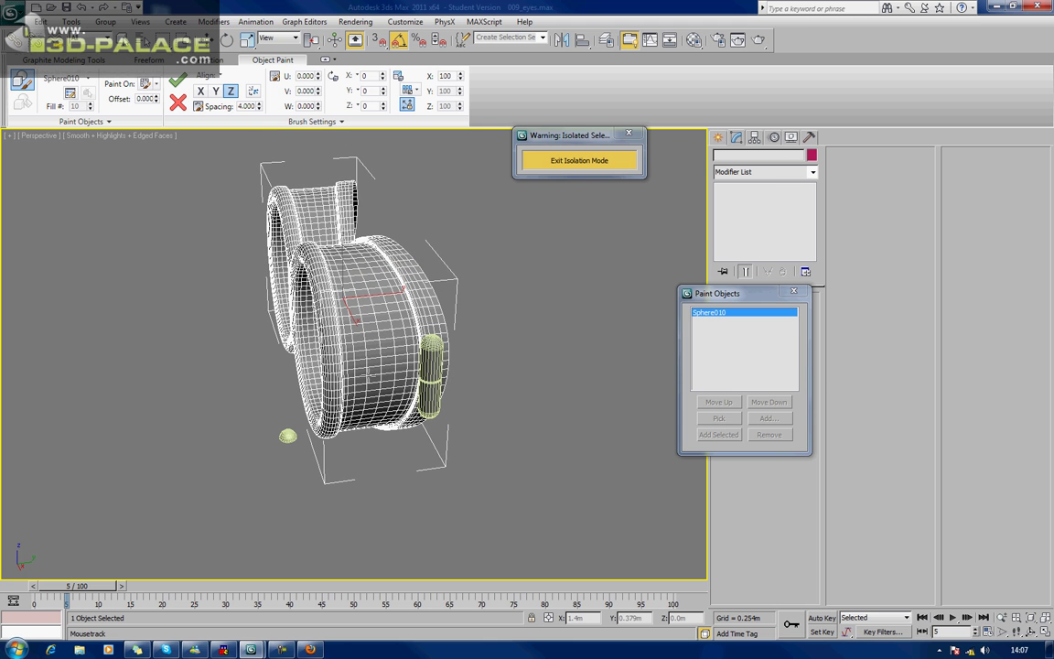
left_click(368, 375)
key("ctrl+z")
left_click(355, 377)
mouse_move(374, 314)
middle_mouse_down("alt")
mouse_move(373, 356)
mouse_move(351, 372)
mouse_move(425, 384)
middle_mouse_up("alt")
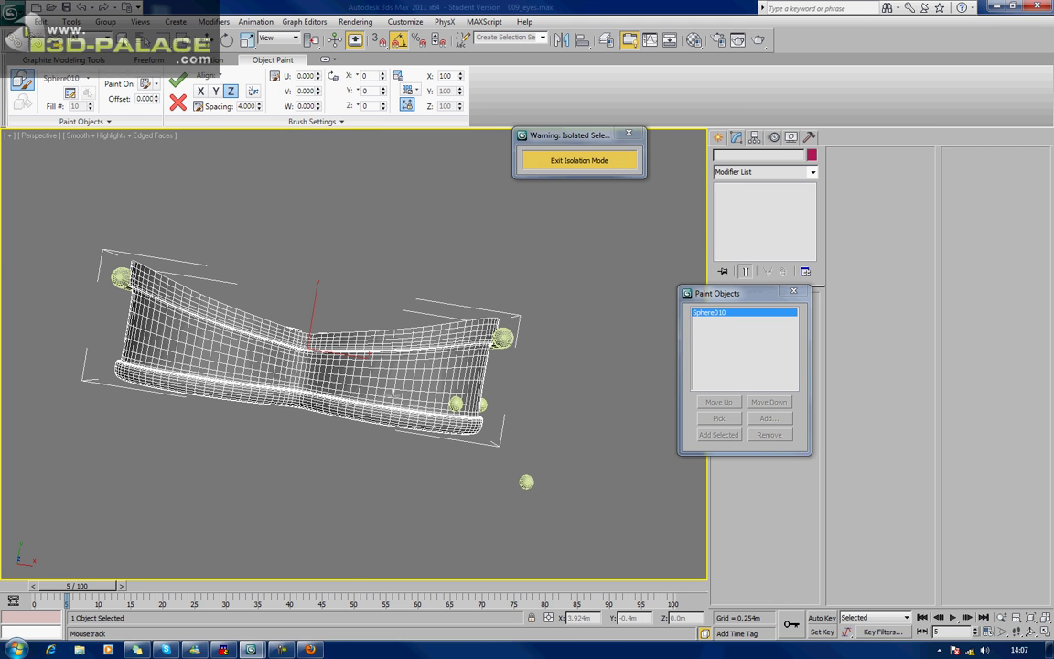
middle_click_drag(325, 344, 387, 318, "alt")
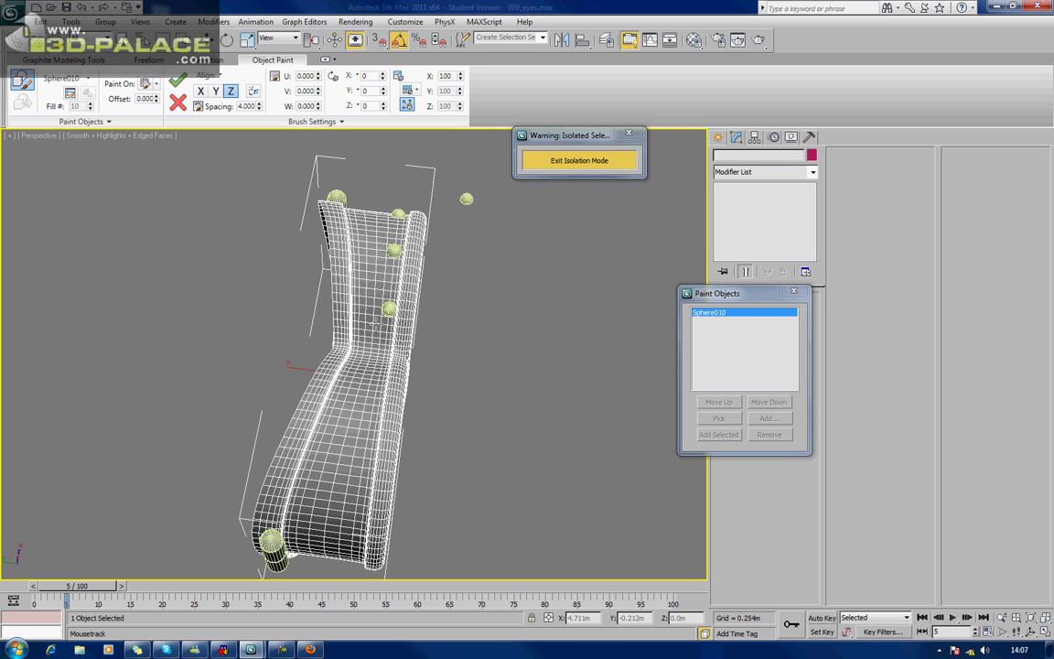
left_click(386, 307)
middle_click_drag(341, 300, 343, 390, "alt")
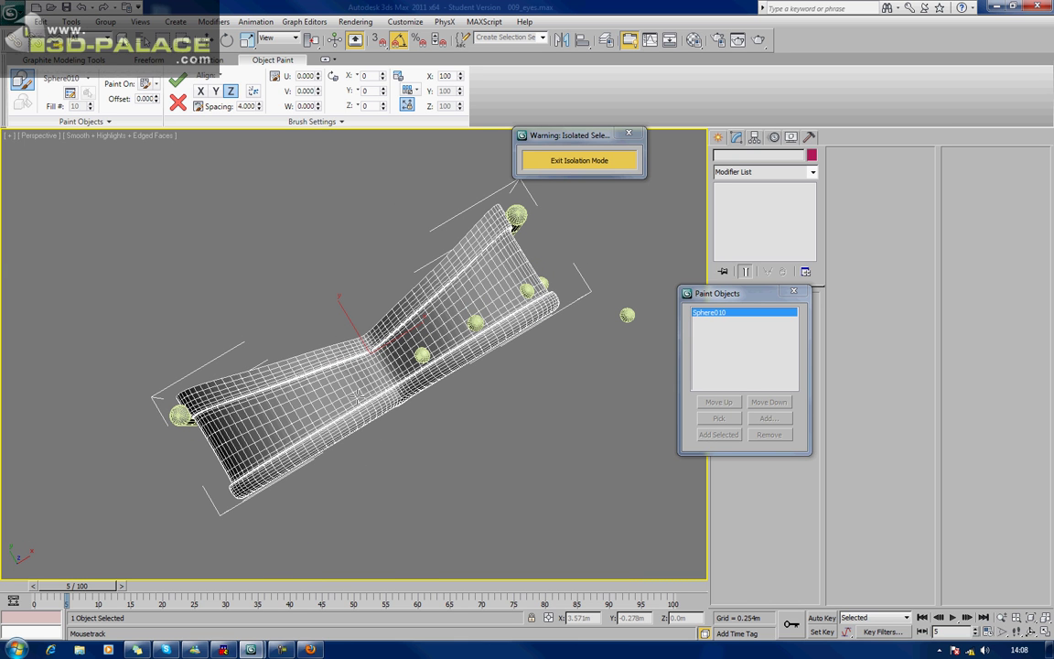
Step: Paint two more rivets along the underside of the same eyepiece band, finish painting, and select the original hemisphere
middle_click_drag(322, 361, 394, 316, "alt")
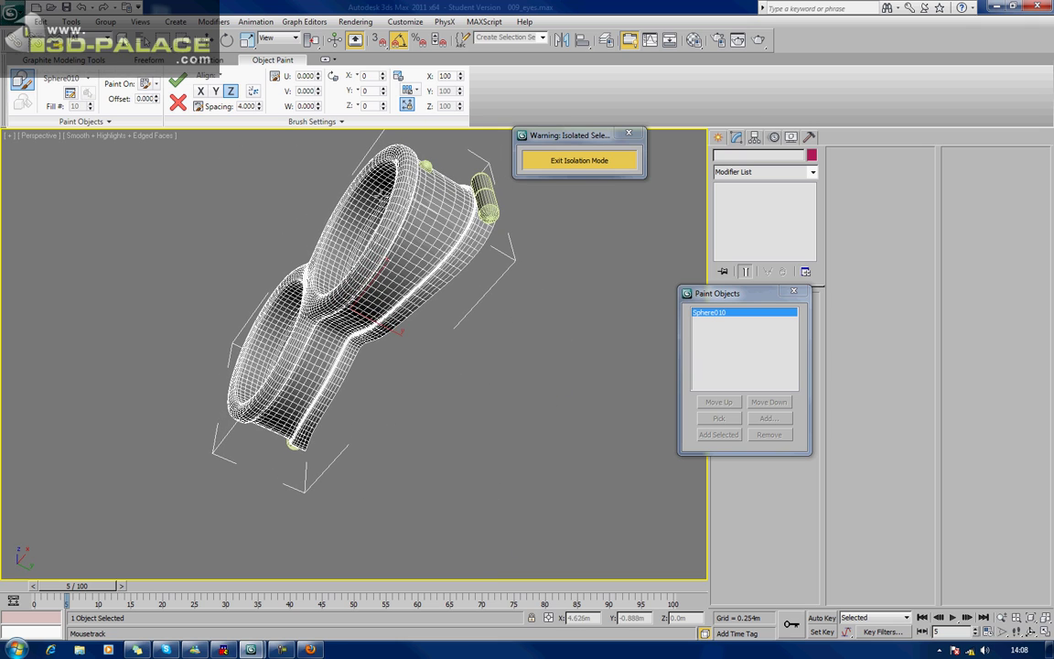
left_click(417, 210)
mouse_move(386, 207)
middle_mouse_down("alt")
mouse_move(233, 163)
mouse_move(418, 226)
middle_mouse_up("alt")
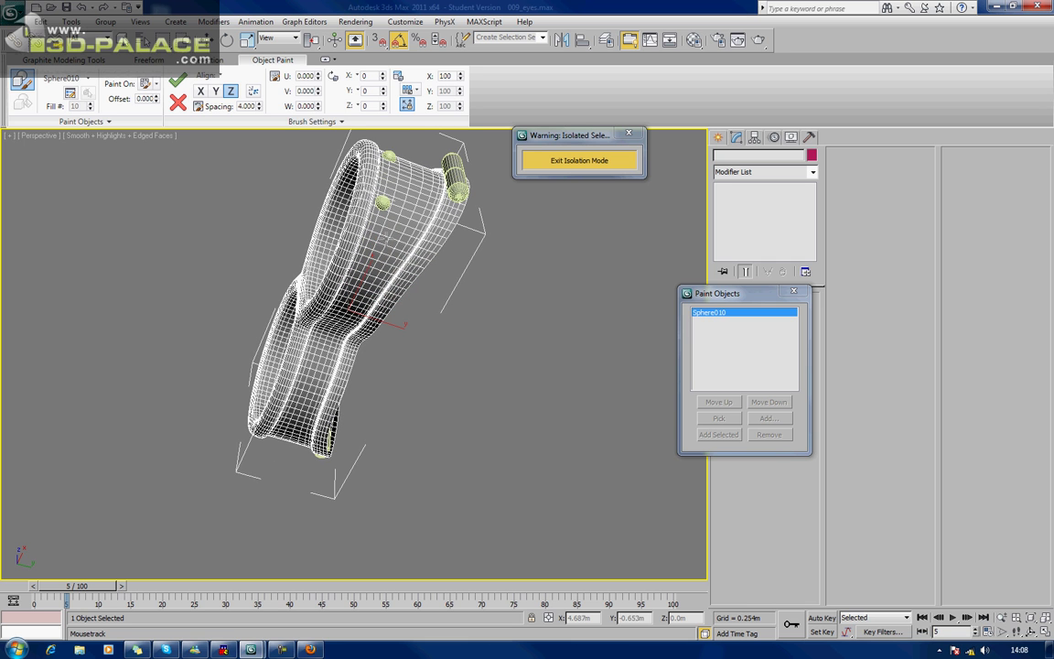
left_click(371, 239)
middle_click_drag(334, 217, 403, 249, "alt")
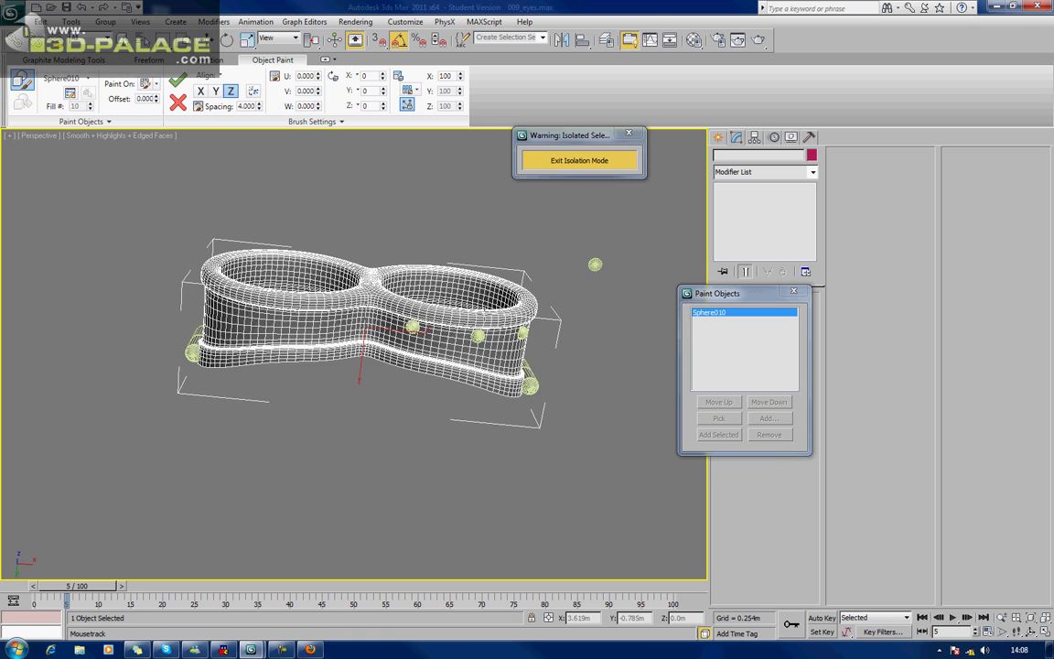
middle_click_drag(453, 281, 499, 455, "alt")
right_click(519, 499)
left_click(625, 396)
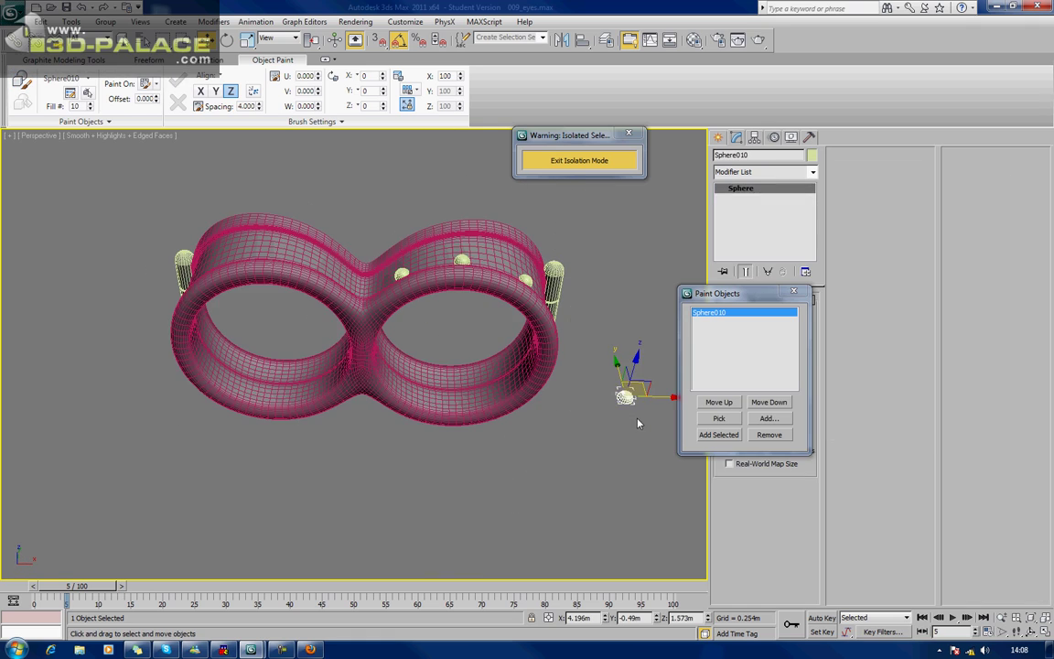
Step: Delete the original source hemisphere beside the goggles and close the Paint Objects list
key("Delete")
middle_click_drag(609, 380, 519, 392)
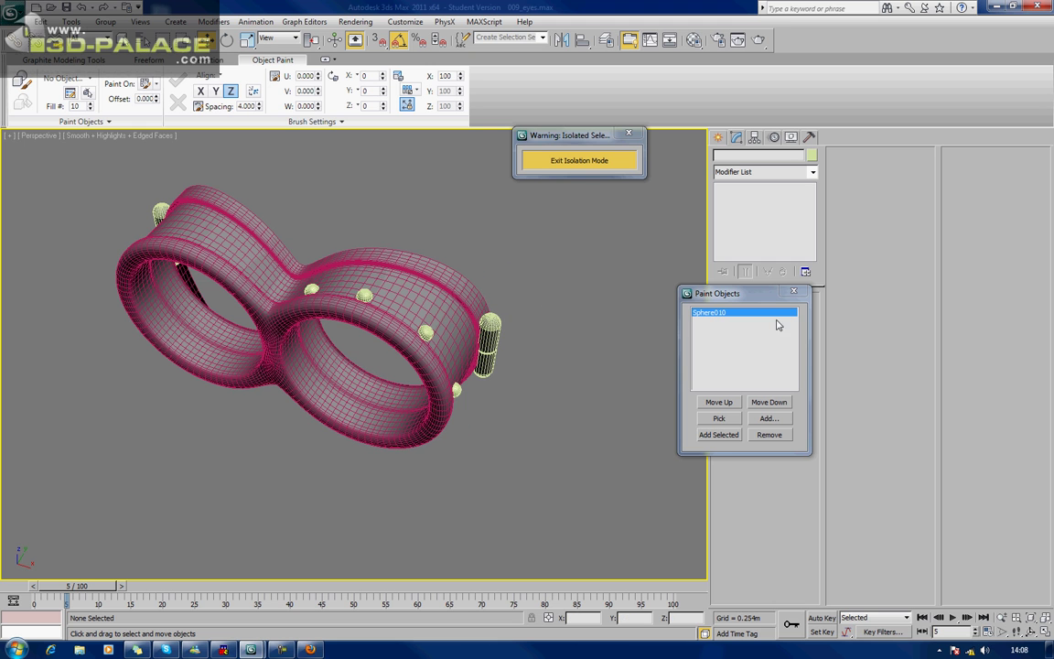
left_click(793, 294)
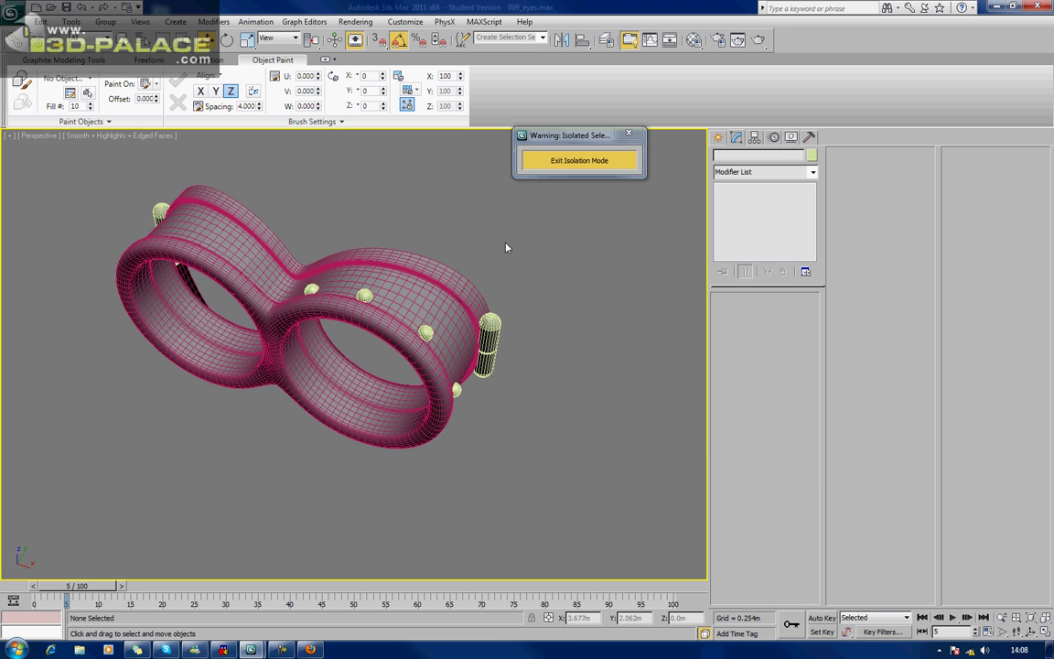
Step: Convert the painted rivet nearest the goggle bridge to an Editable Poly
left_click(312, 288)
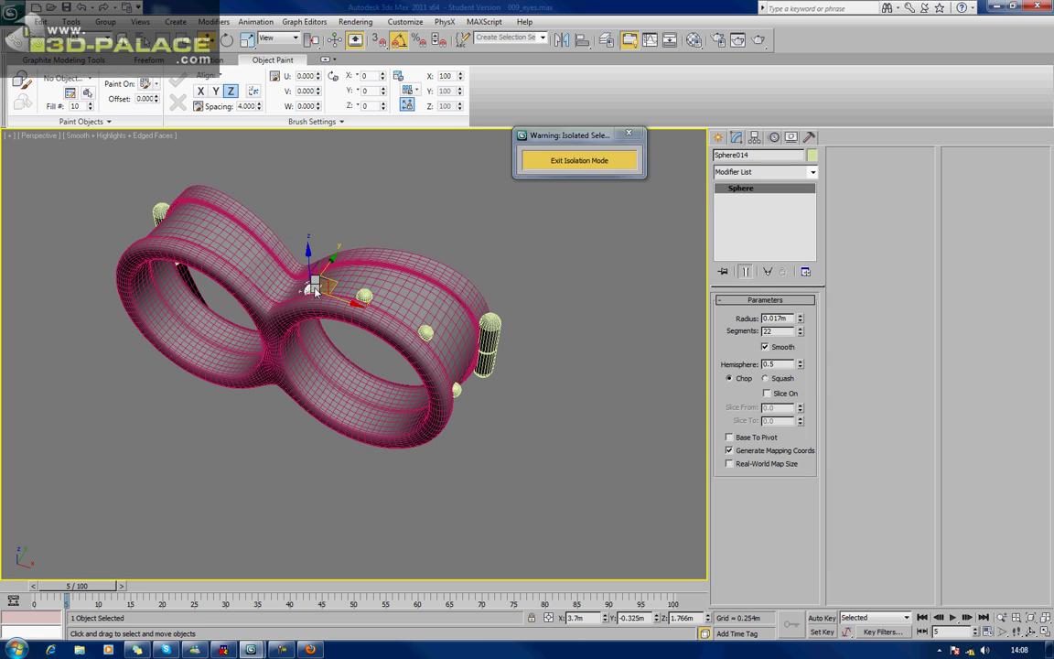
right_click(312, 291)
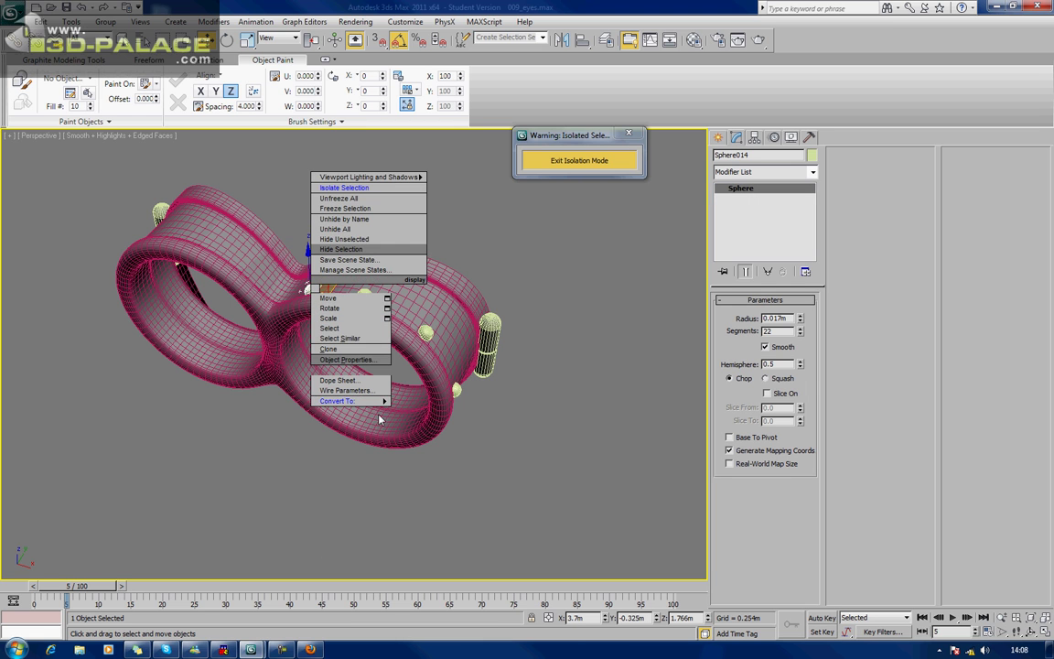
mouse_move(381, 410)
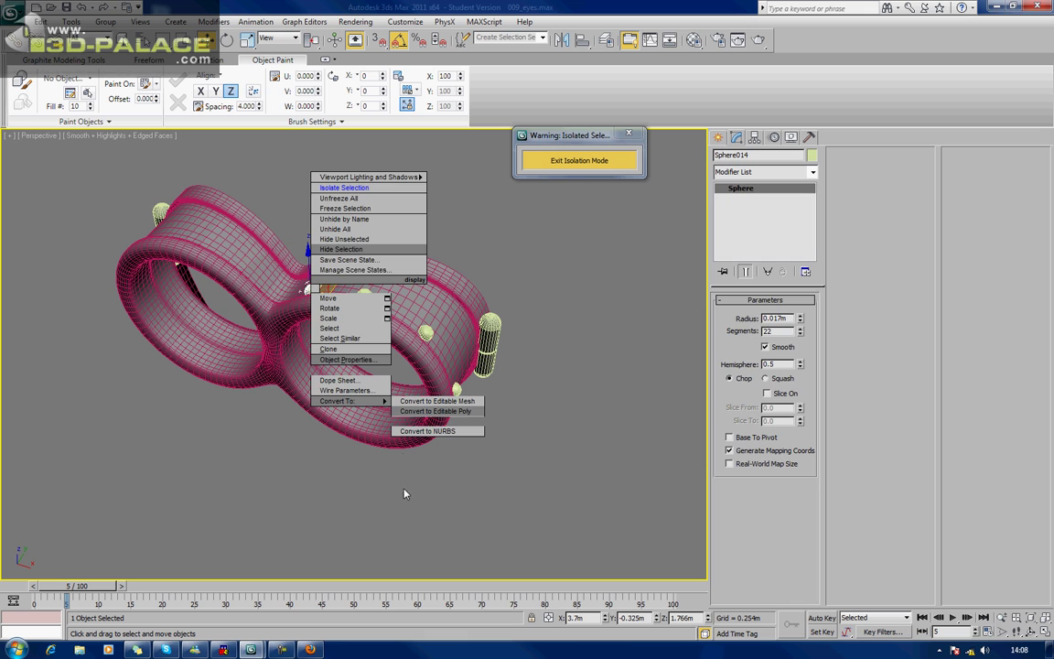
left_click(432, 412)
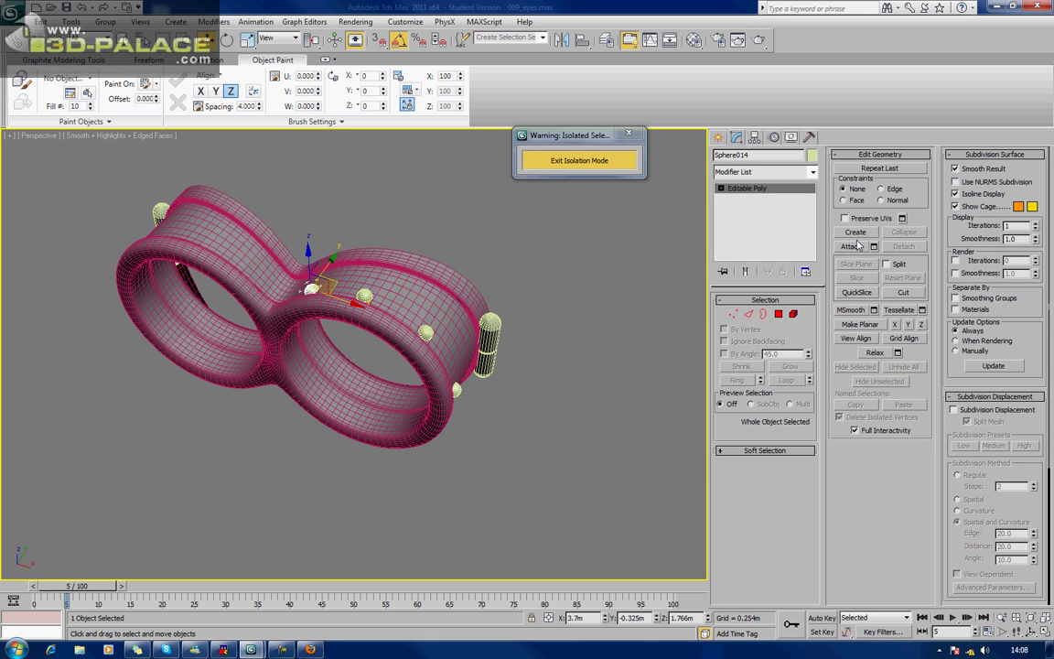
Step: Attach the remaining painted rivets around the same eyepiece to the converted rivet, making them one object
left_click(851, 247)
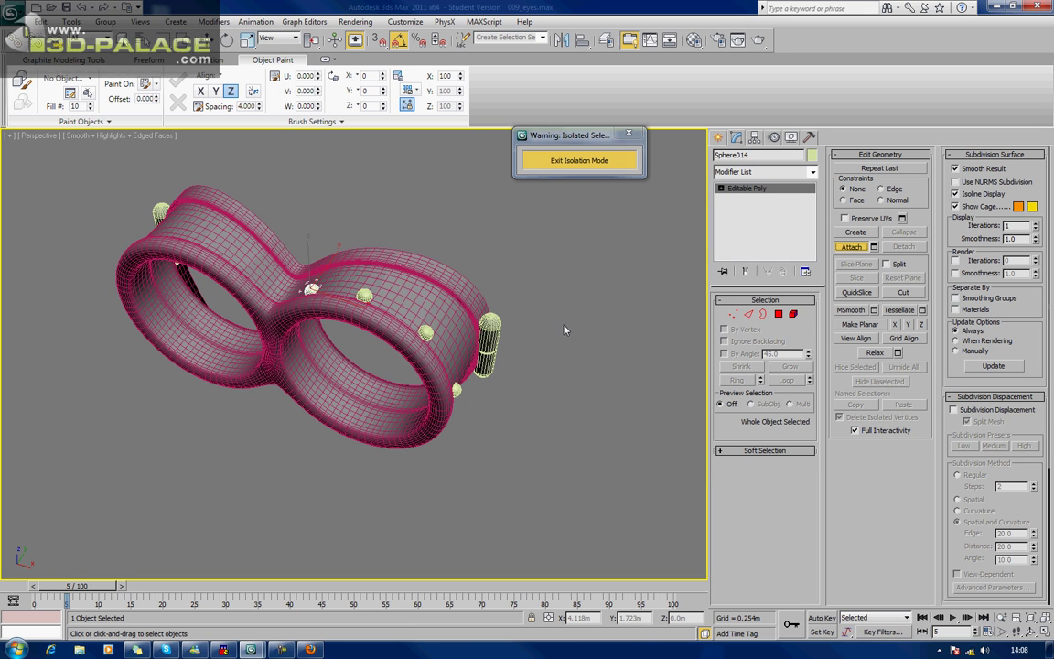
middle_click_drag(417, 311, 437, 339, "alt")
left_click(409, 339)
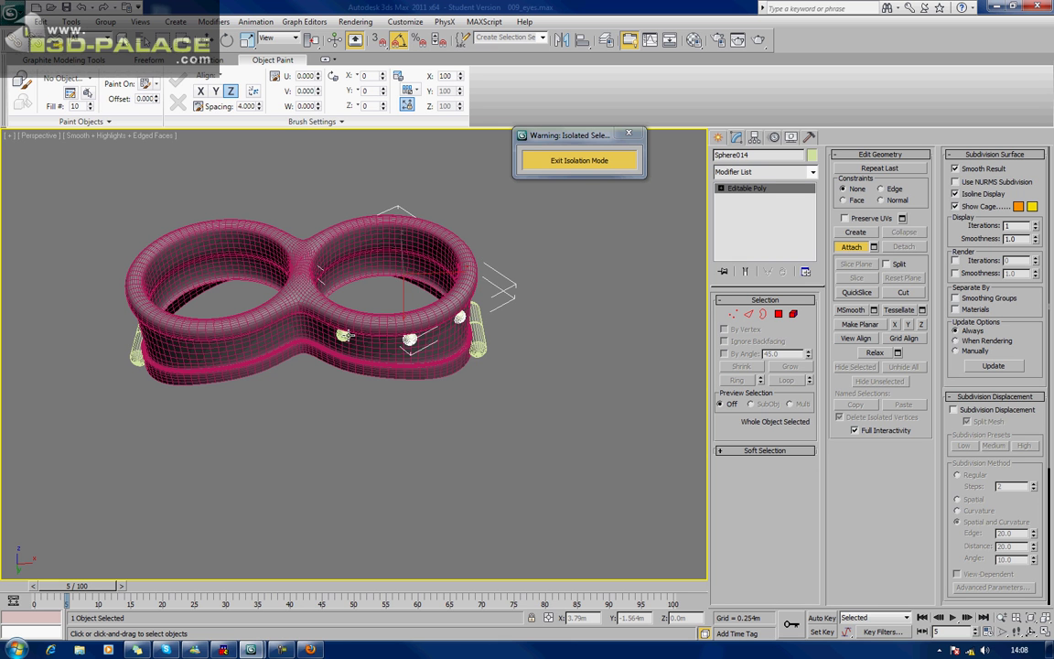
middle_click_drag(302, 274, 417, 371, "alt")
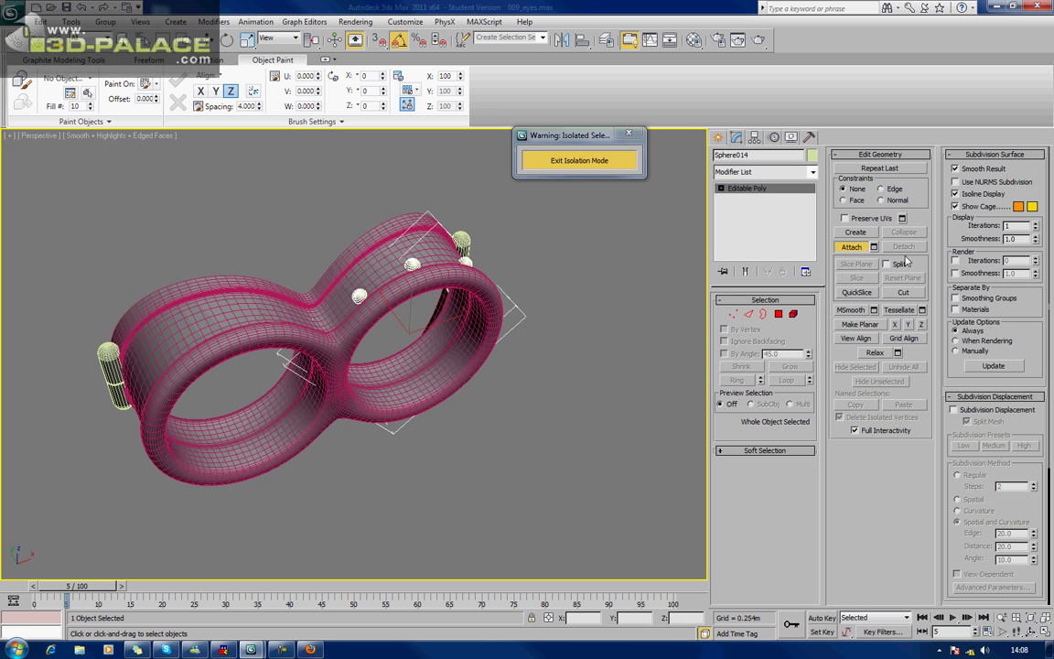
left_click(841, 249)
Step: Mirror the rivet group on the X axis as a copy and move the copy onto the other eyepiece
middle_click_drag(704, 296, 697, 268, "alt")
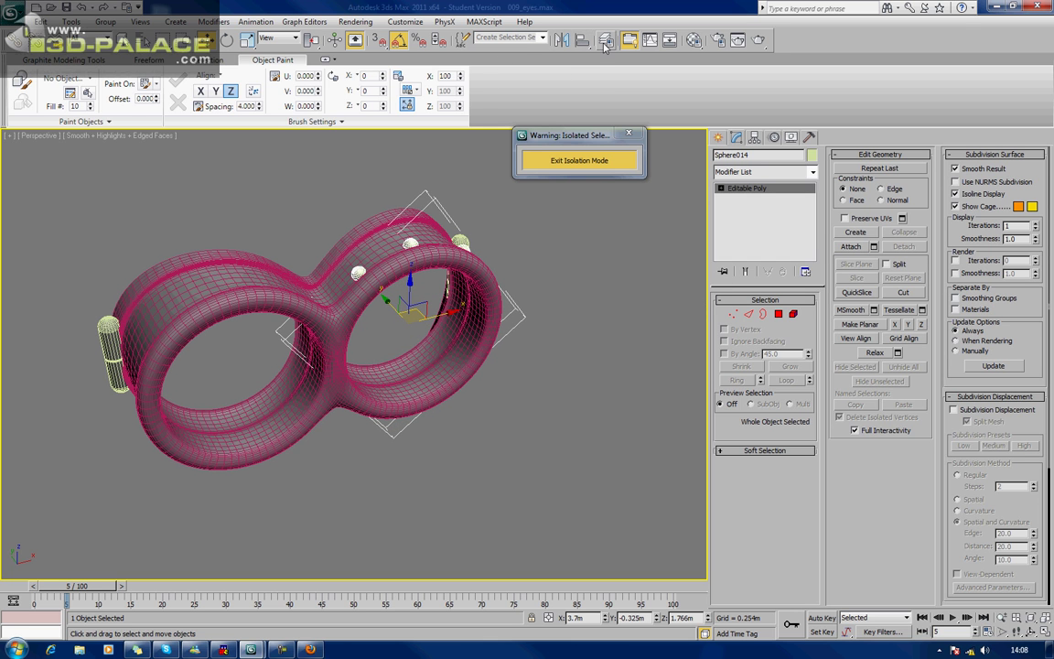
left_click(561, 39)
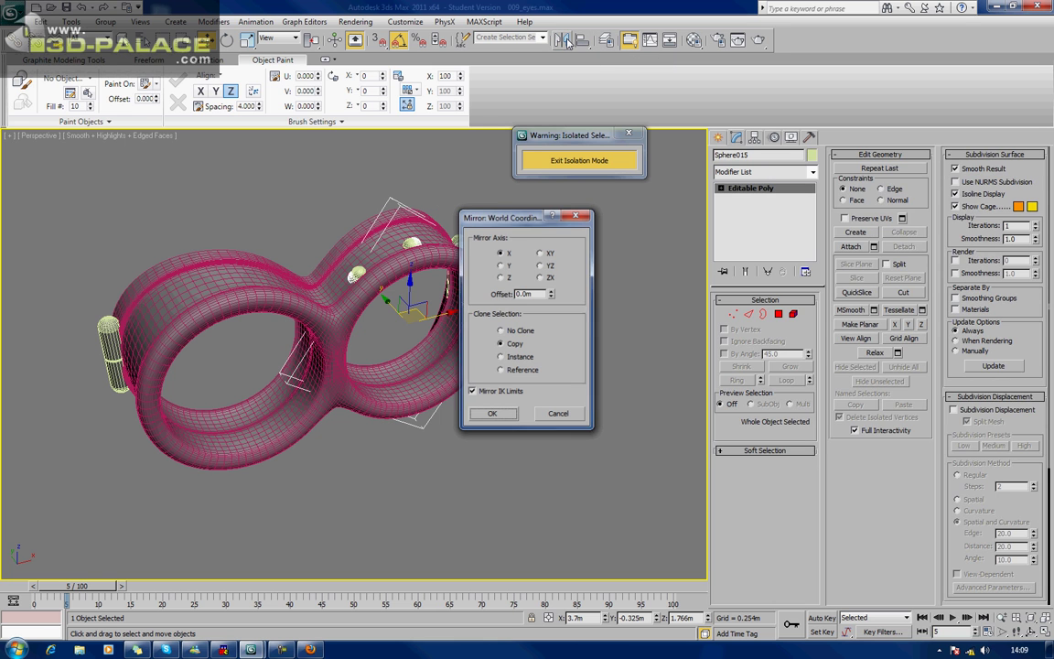
left_click(492, 414)
left_click_drag(448, 314, 277, 351)
Step: Fine-tune the mirrored rivets along X to about 3.529 m so that they sit on the eyepiece band
middle_click_drag(253, 319, 430, 307, "alt")
scroll(228, 340, "up", 3)
scroll(431, 307, "up", 3)
middle_click_drag(334, 307, 413, 305)
scroll(417, 305, "up", 3)
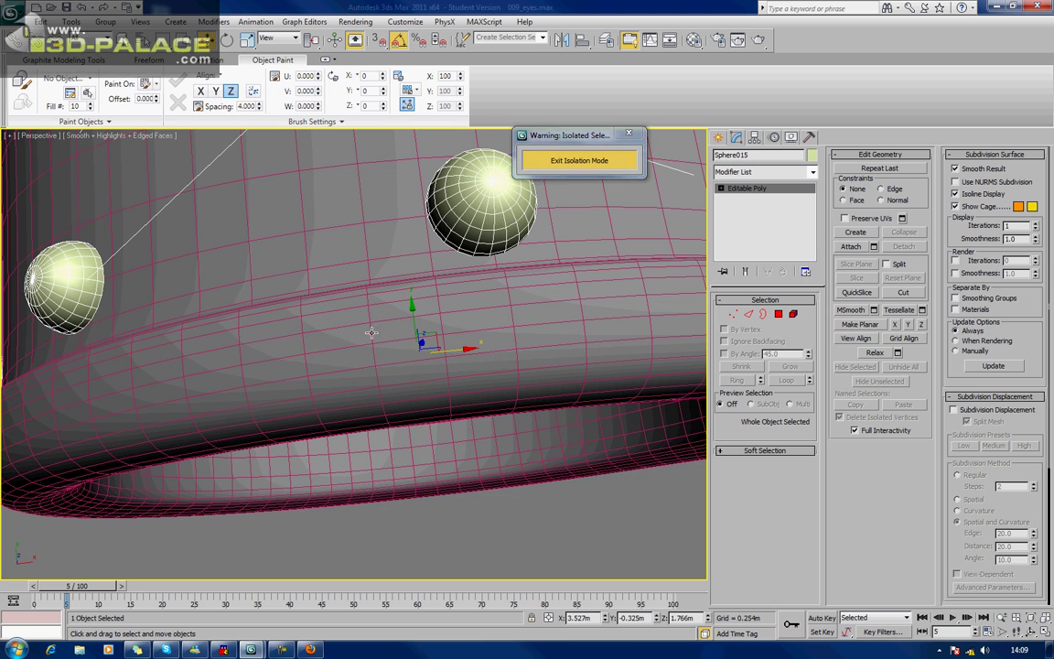
left_click_drag(453, 354, 457, 356)
middle_click_drag(456, 355, 552, 355, "alt")
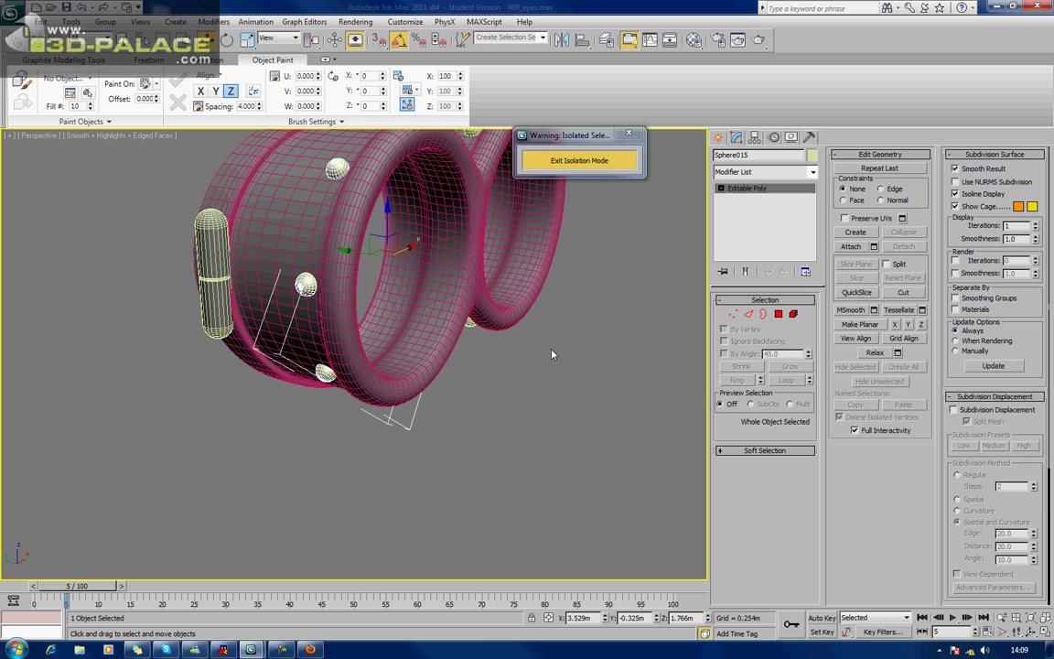
Step: Reset the XForm of the mirrored rivet group and collapse it back to an Editable Poly
left_click(809, 138)
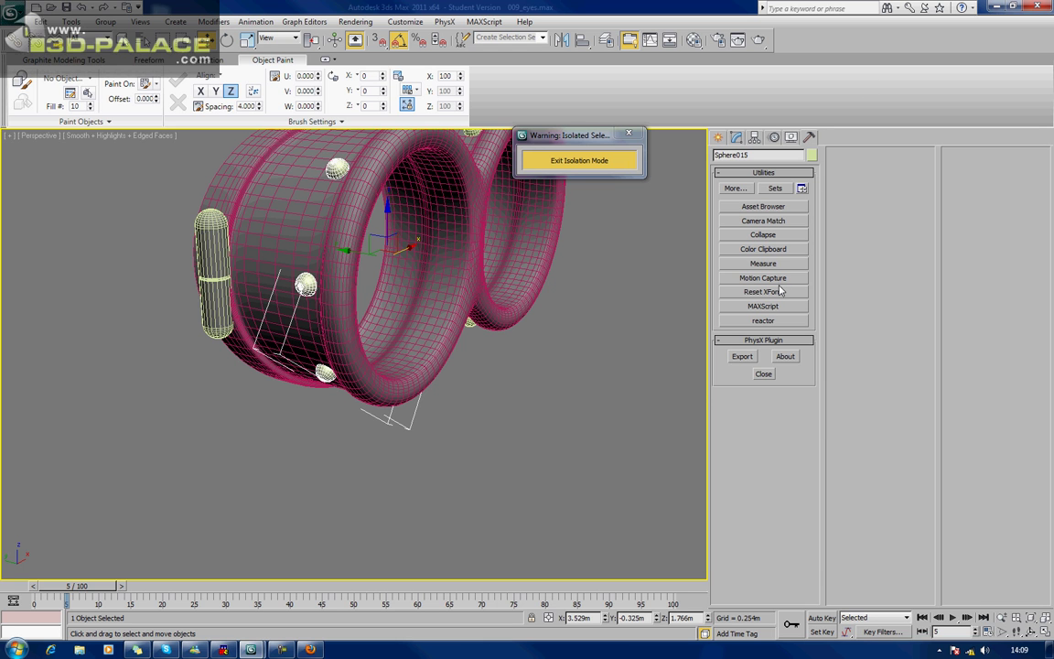
left_click(778, 292)
left_click(756, 420)
middle_click_drag(567, 311, 487, 350, "alt")
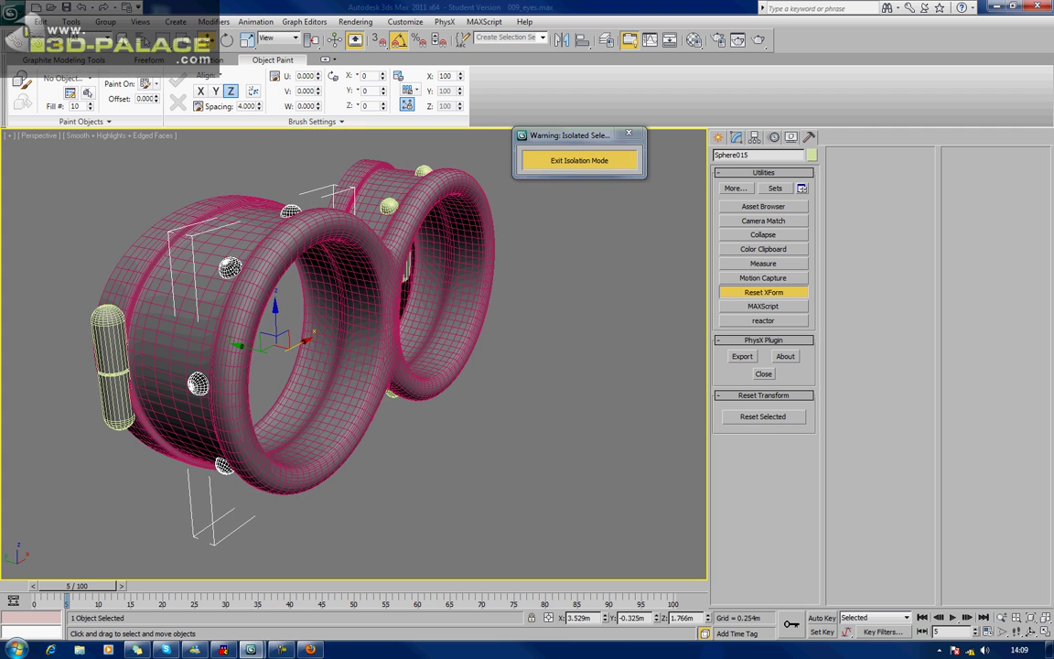
right_click(213, 243)
mouse_move(267, 359)
left_click(334, 367)
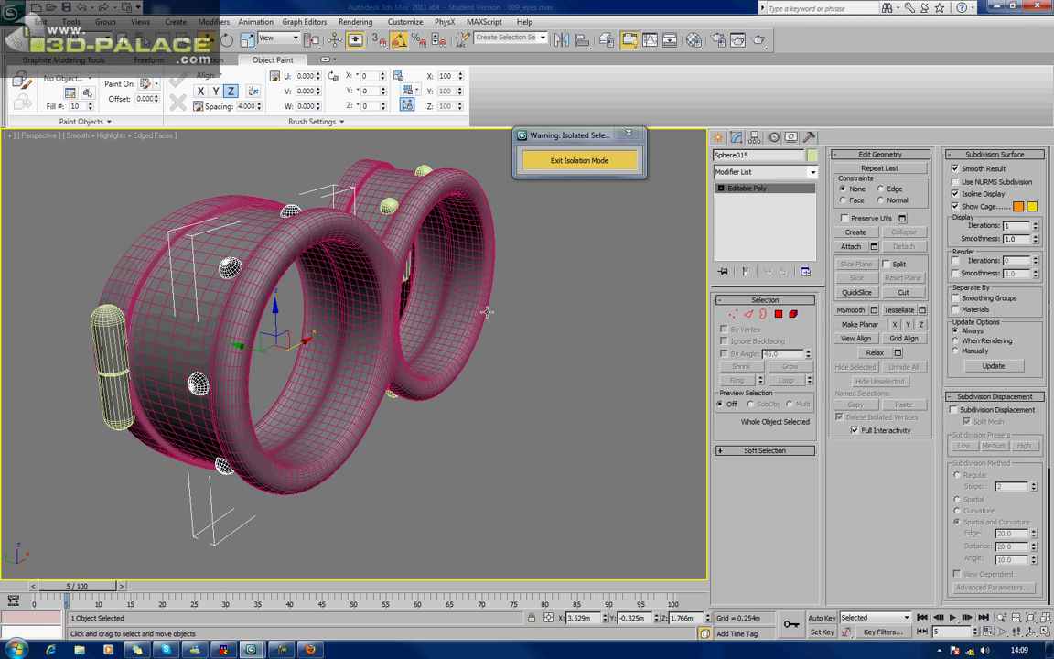
middle_click_drag(499, 314, 628, 296, "alt")
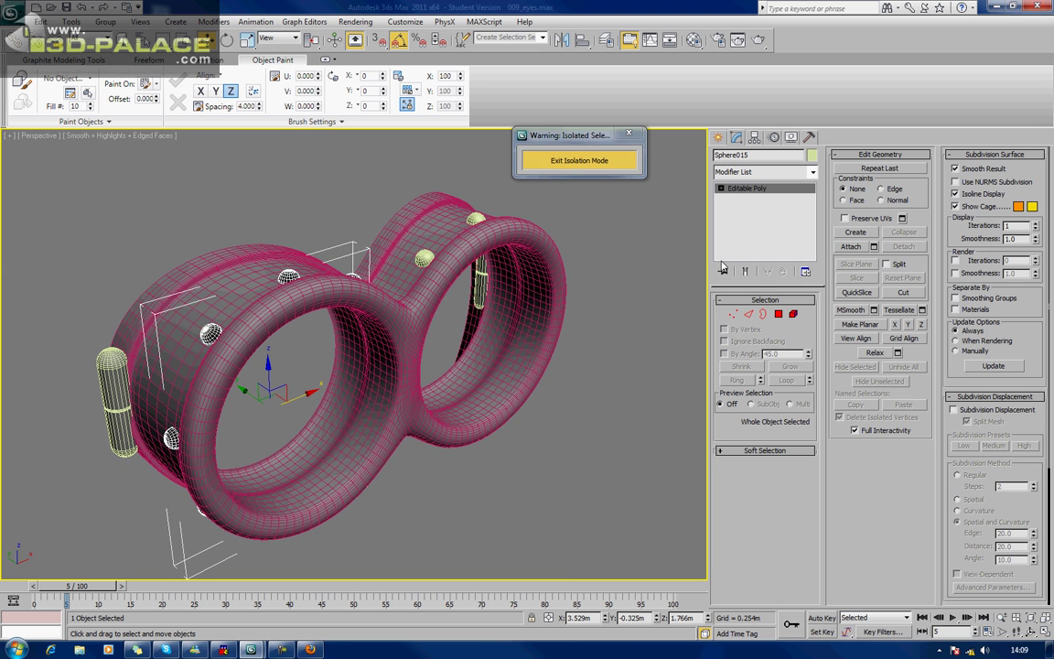
Step: Flip the normals of all elements in the mirrored rivet group and deselect it
left_click(793, 315)
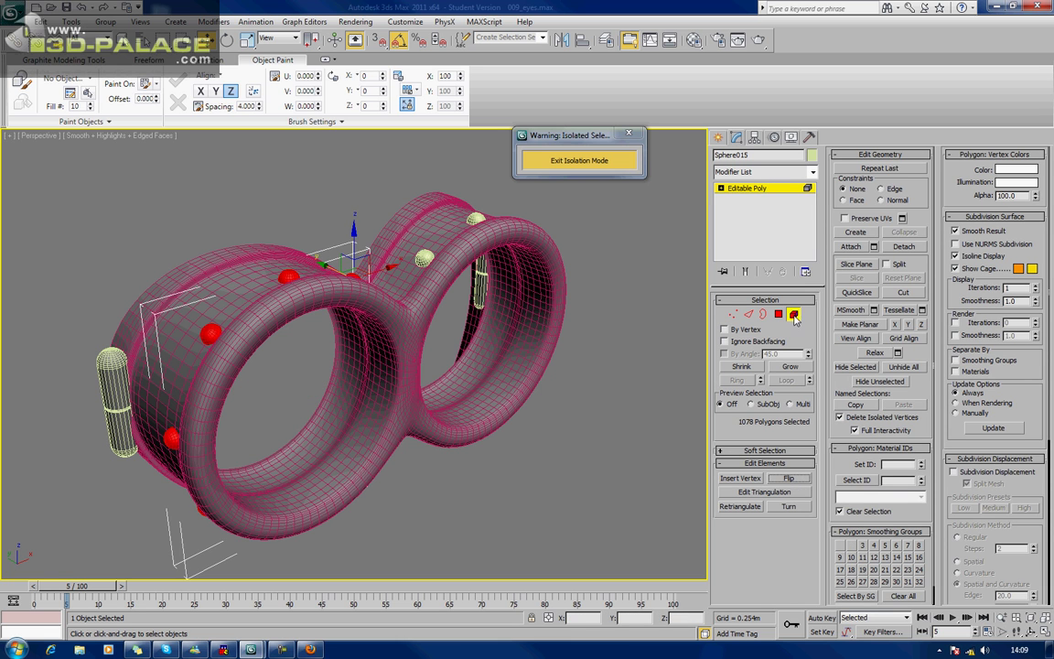
left_click(794, 315)
left_click(636, 287)
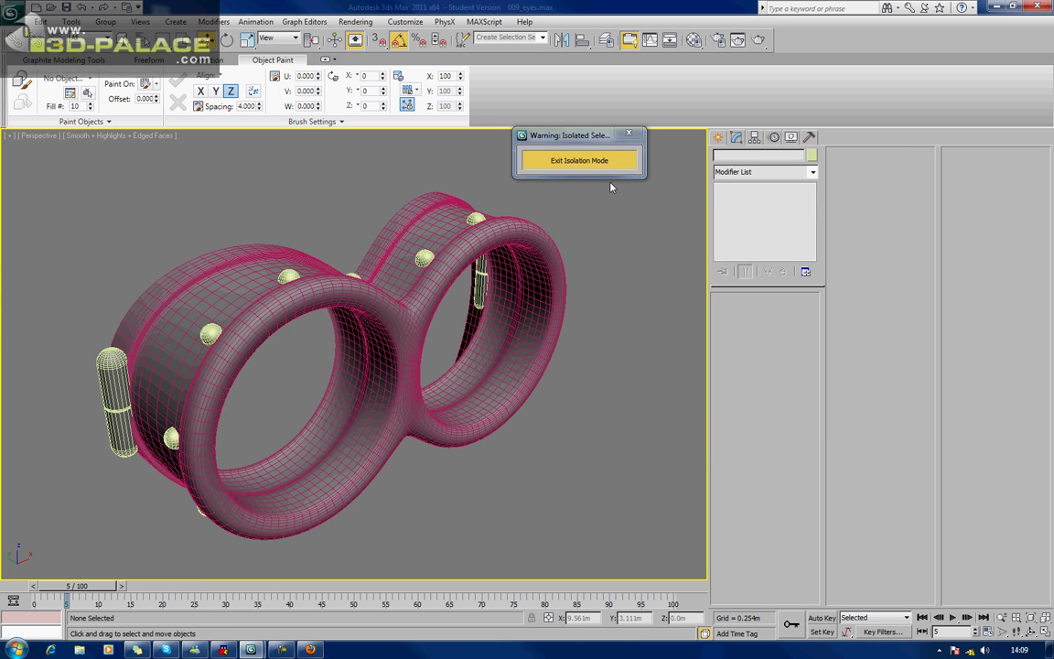
Step: Attach the rivet groups of both eyepieces to the goggle frame and deselect it
left_click(555, 251)
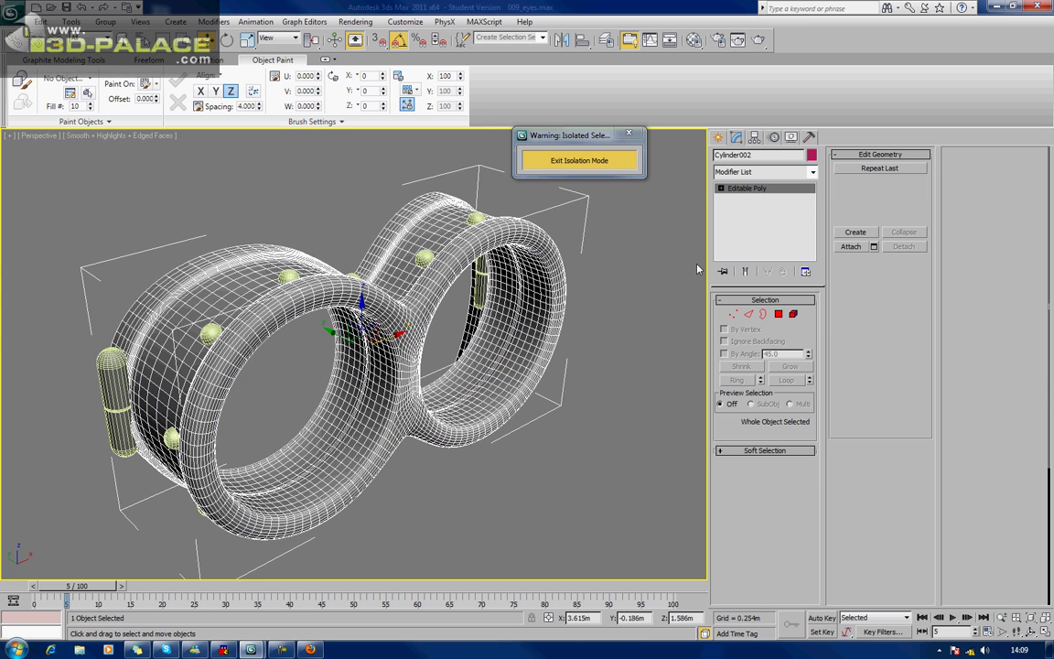
left_click(851, 248)
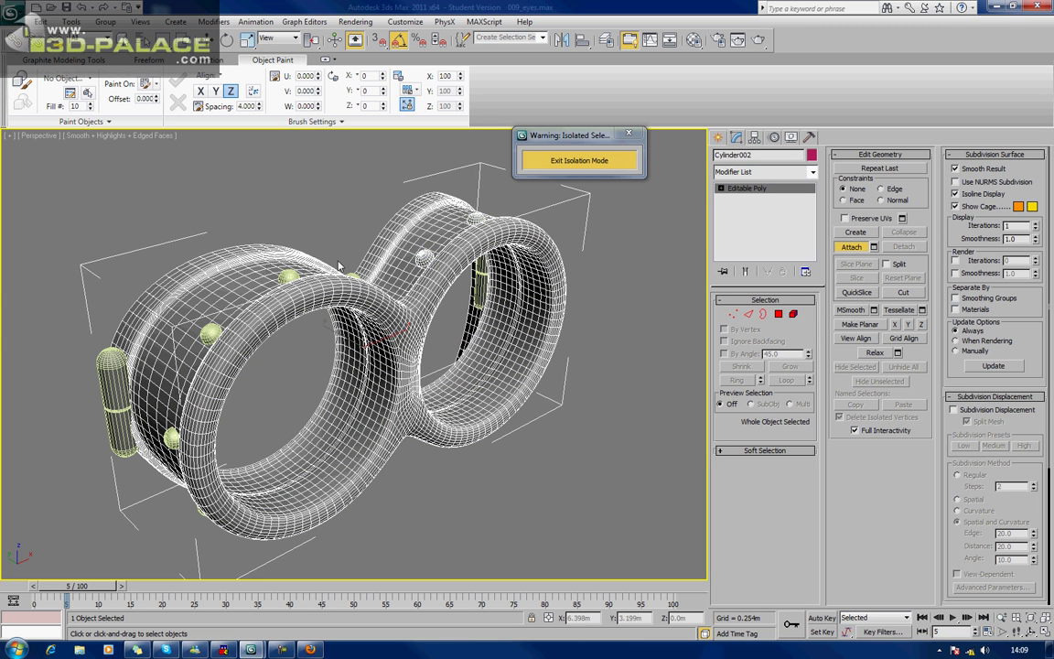
left_click(286, 267)
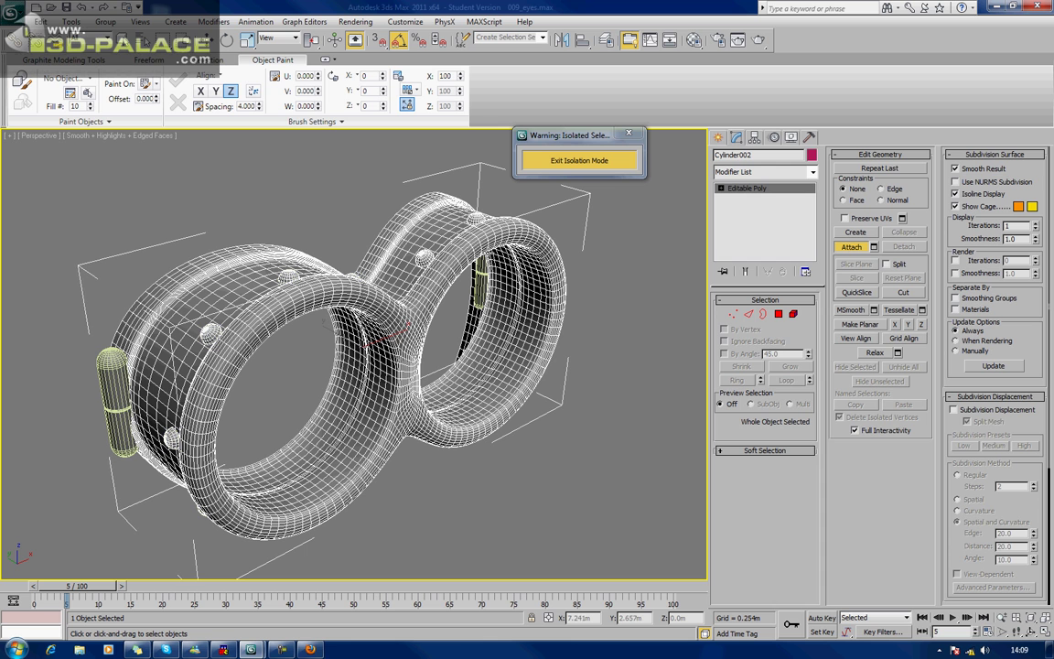
left_click(850, 248)
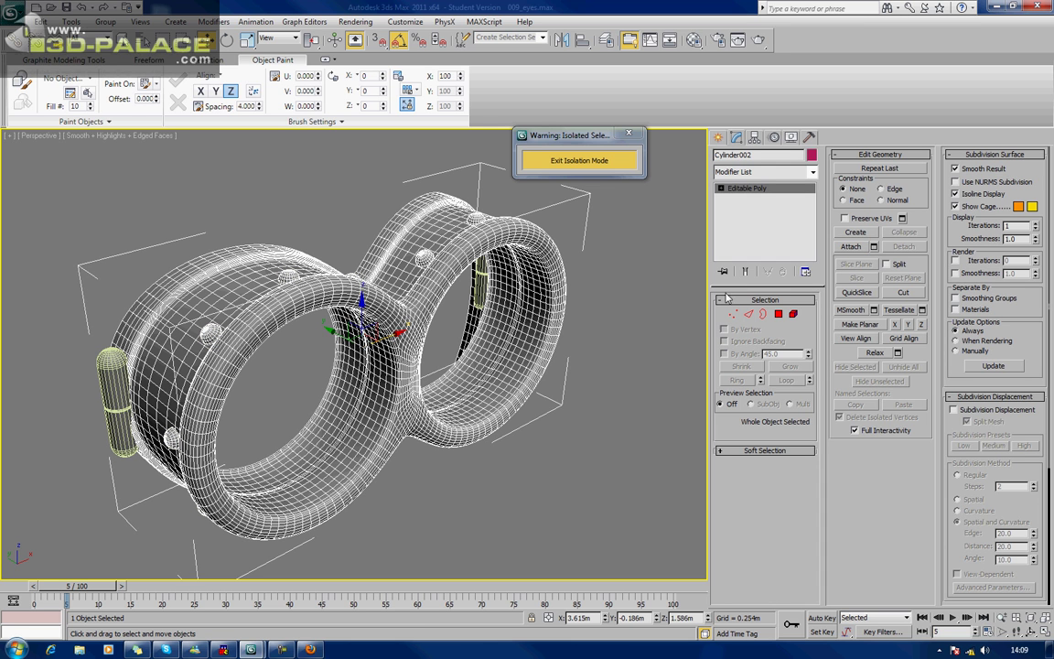
left_click(657, 326)
Step: Exit isolation mode, turn off edged faces, and frame the minion's head to review the goggles
left_click(558, 161)
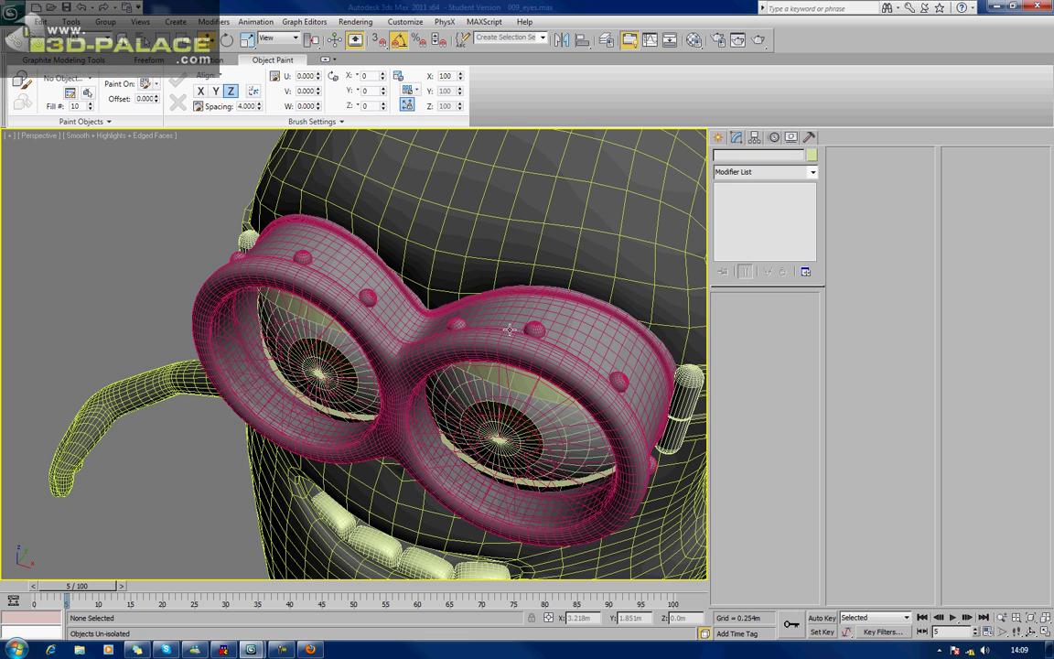
key("F4")
key("shift+z")
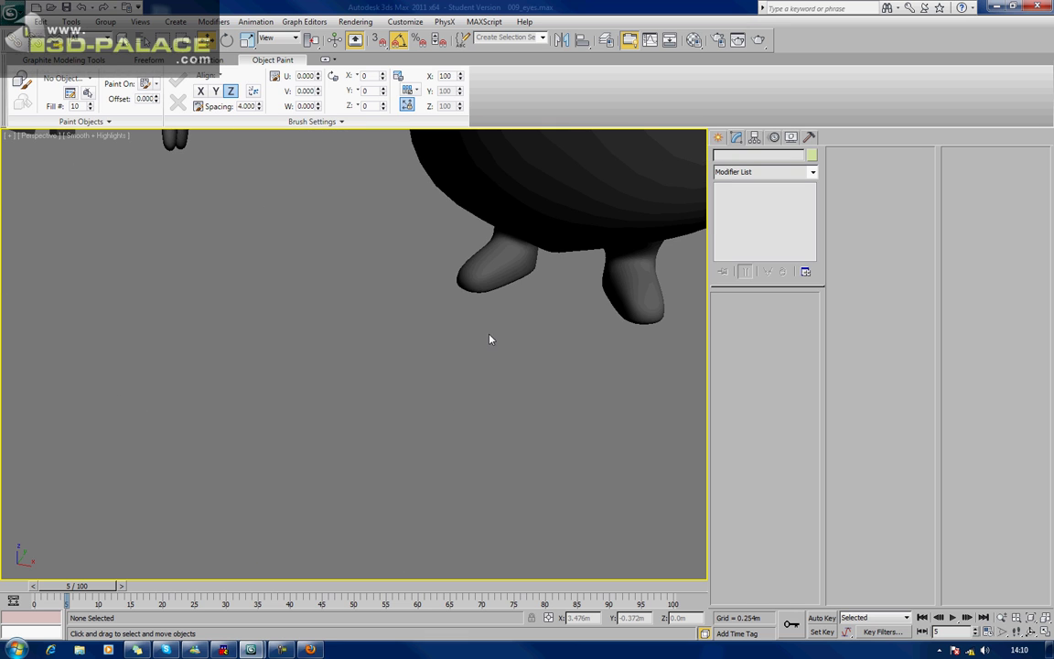
key("z")
mouse_move(494, 335)
middle_mouse_down("alt")
mouse_move(566, 301)
mouse_move(546, 267)
mouse_move(482, 299)
mouse_move(478, 309)
mouse_move(500, 331)
middle_mouse_up("alt")
scroll(499, 330, "up", 10)
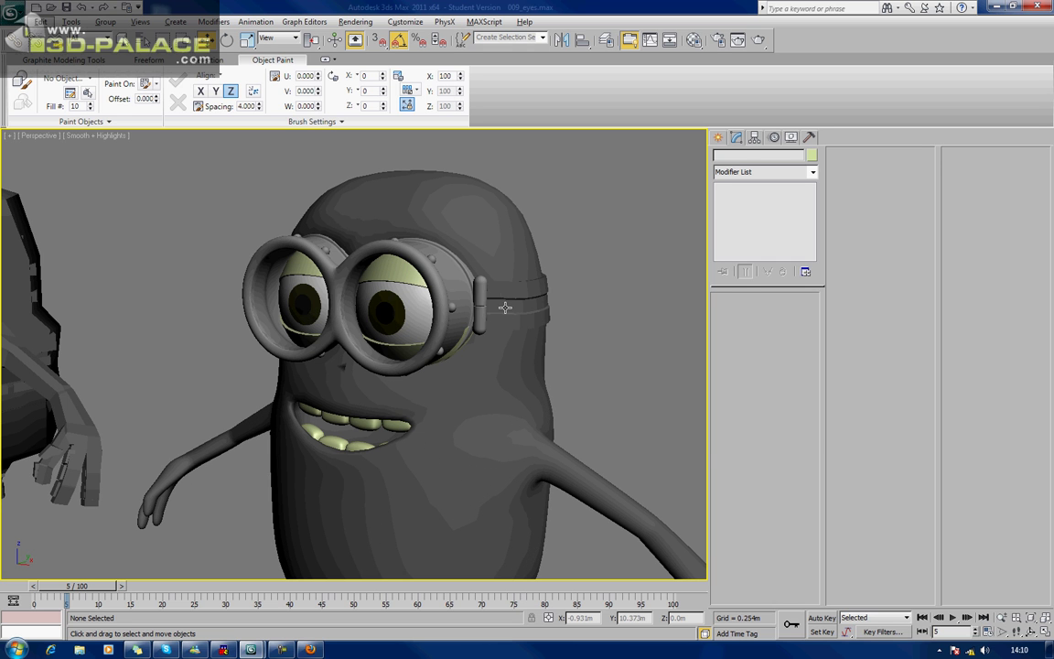
Step: Assign the black 09 - Default material to the goggle strap, close the Material Editor, and deselect the strap
left_click(505, 308)
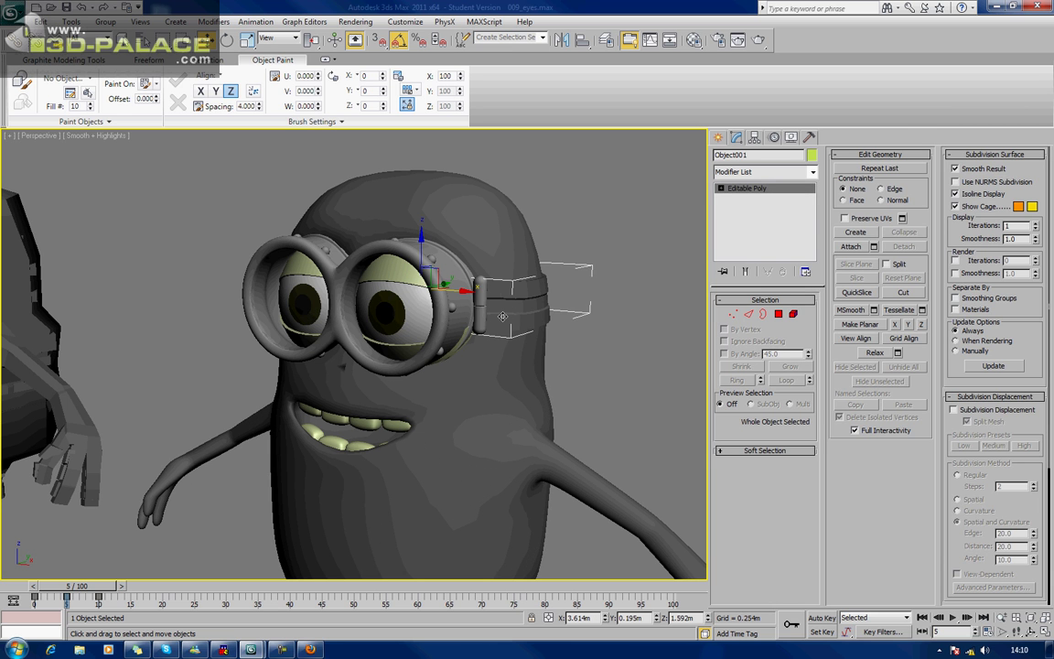
left_click(694, 40)
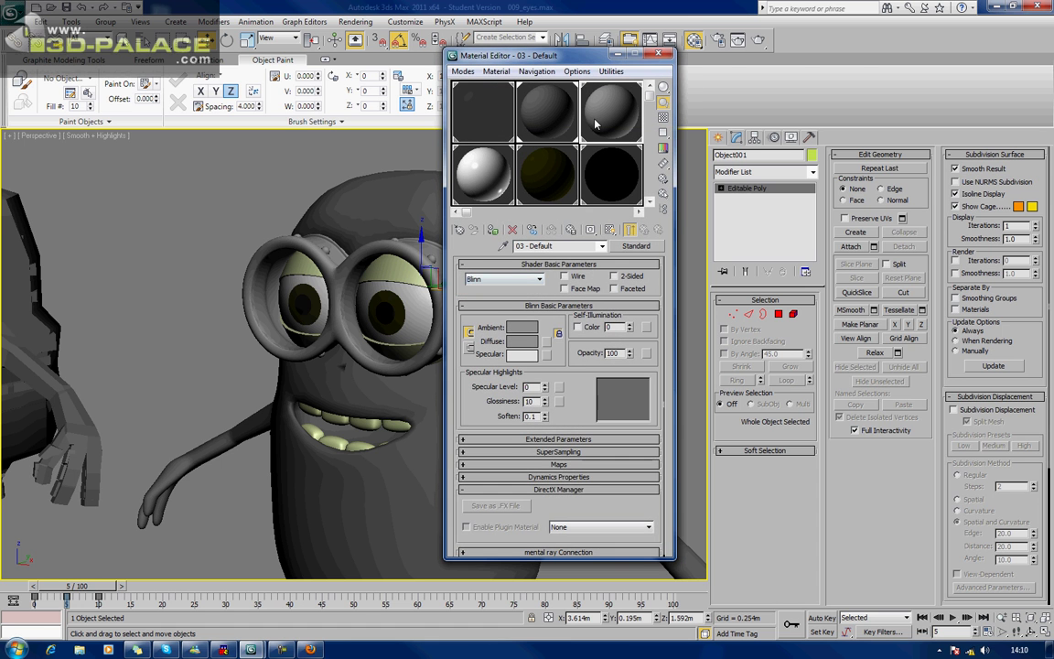
left_click_drag(583, 62, 791, 73)
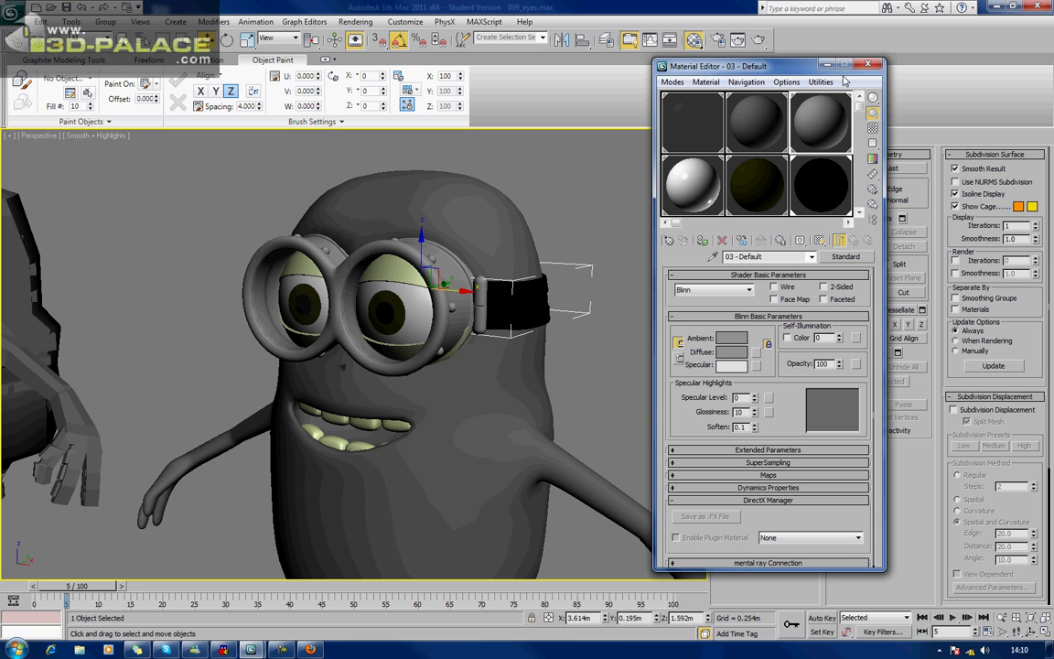
left_click_drag(822, 108, 490, 282)
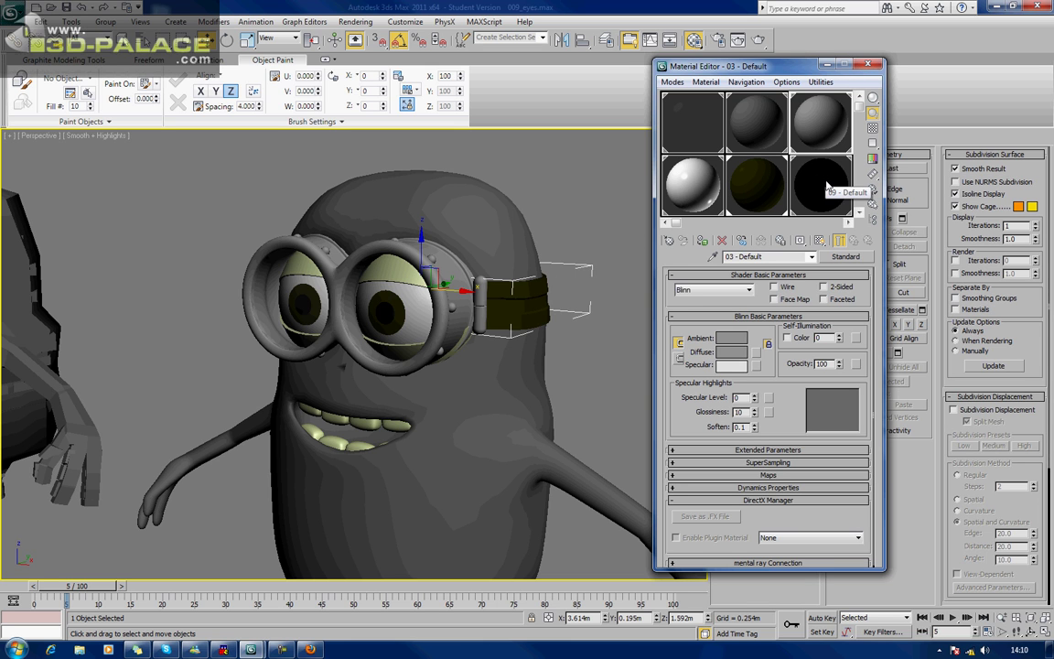
left_click_drag(828, 188, 542, 295)
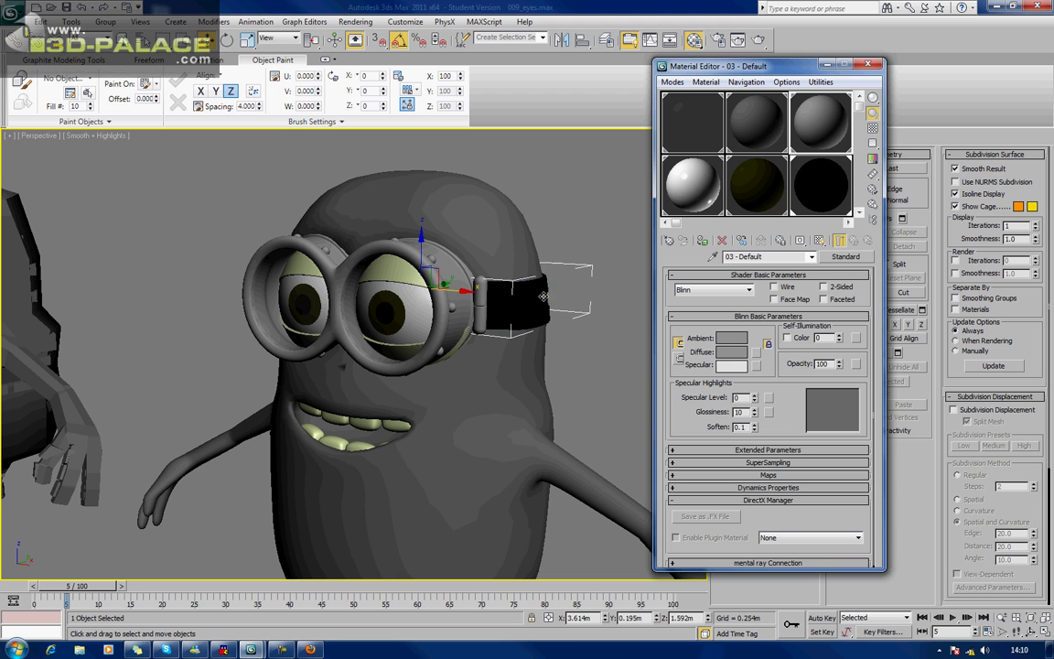
left_click(866, 64)
left_click(611, 251)
Step: Turn edged faces back on and examine the face mesh between the goggles and the mouth up close
scroll(610, 251, "down", 4)
middle_click_drag(540, 279, 295, 253, "alt")
scroll(572, 277, "up", 4)
scroll(571, 277, "up", 3)
left_click(414, 333)
key("F4")
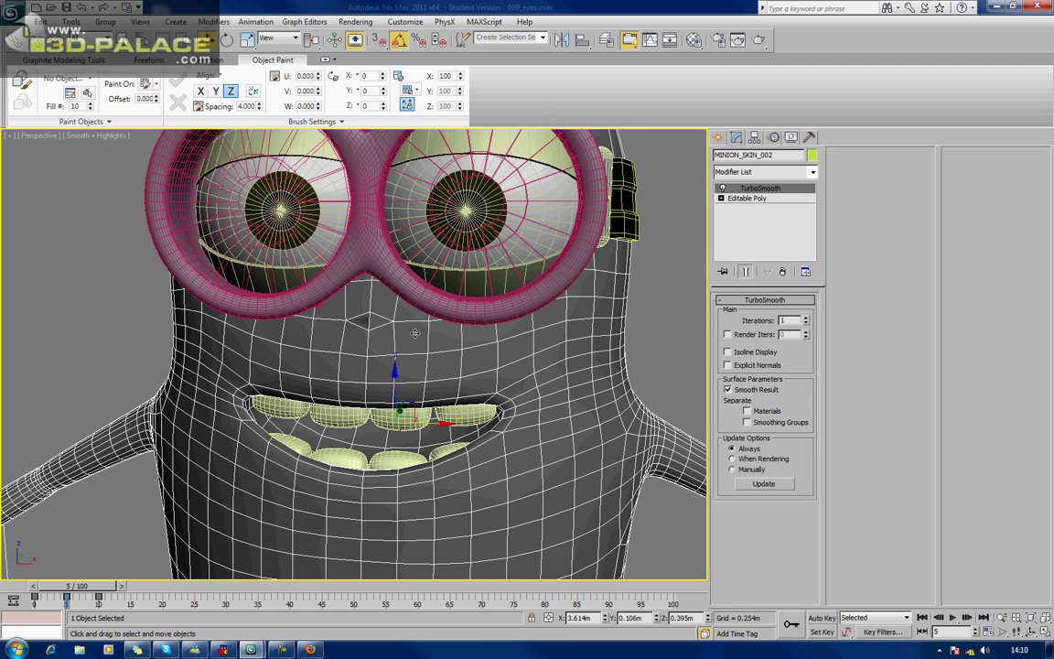
left_click(637, 332)
scroll(395, 316, "up", 5)
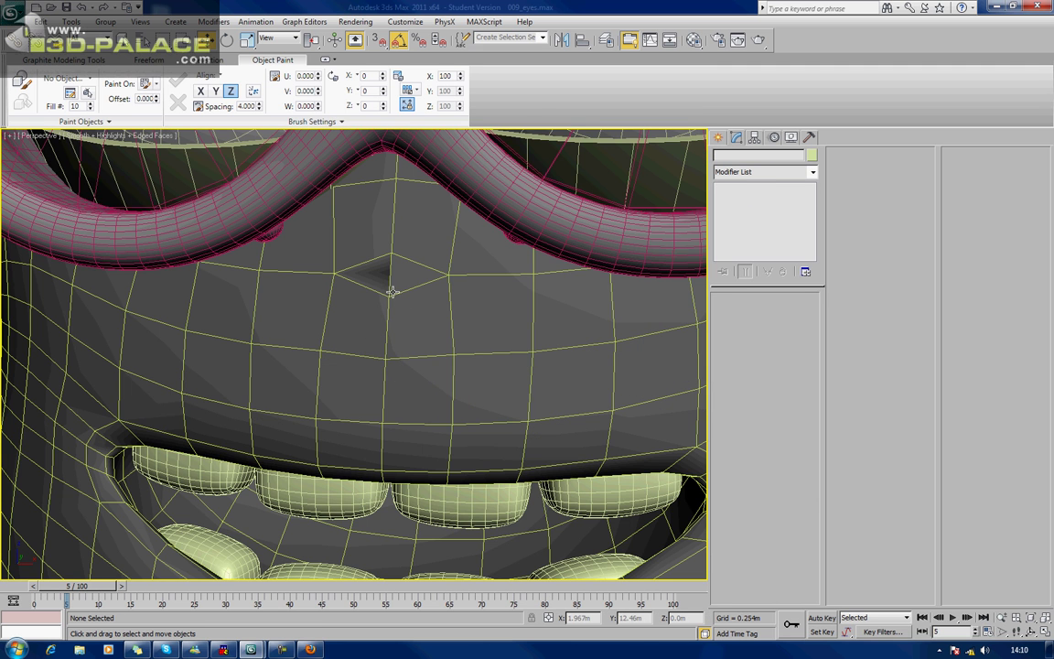
Step: Select the minion's skin, try a lower TurboSmooth iteration count, and set it back to 1
left_click(393, 291)
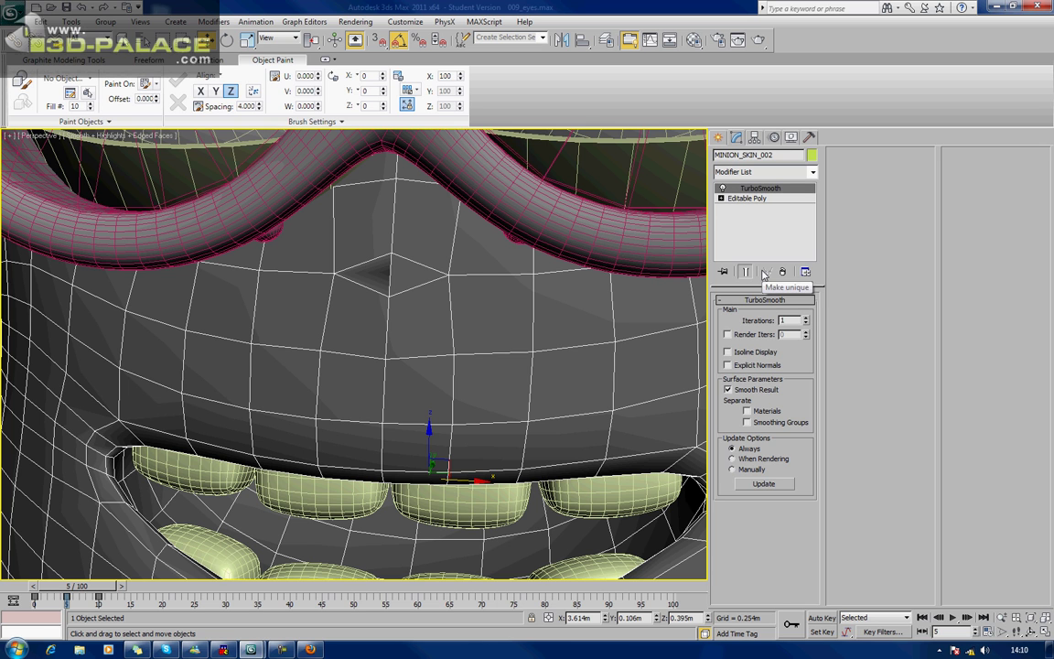
left_click(805, 324)
left_click(806, 318)
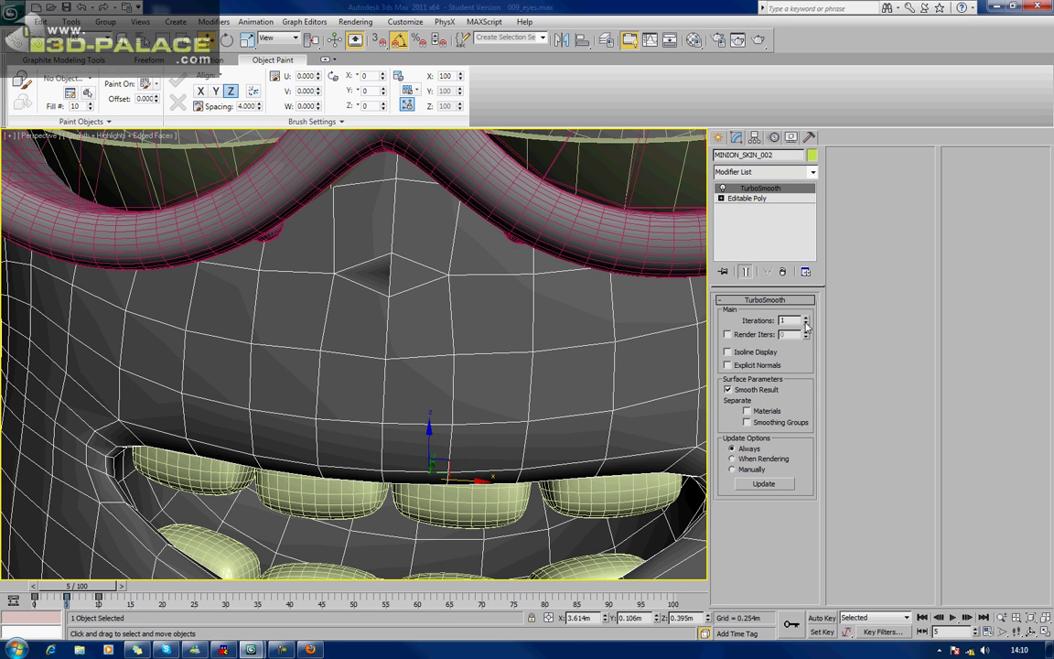
Step: Delete the skin's TurboSmooth modifier and remove the stray vertex on the centre edge just below the goggles' bridge
left_click(805, 324)
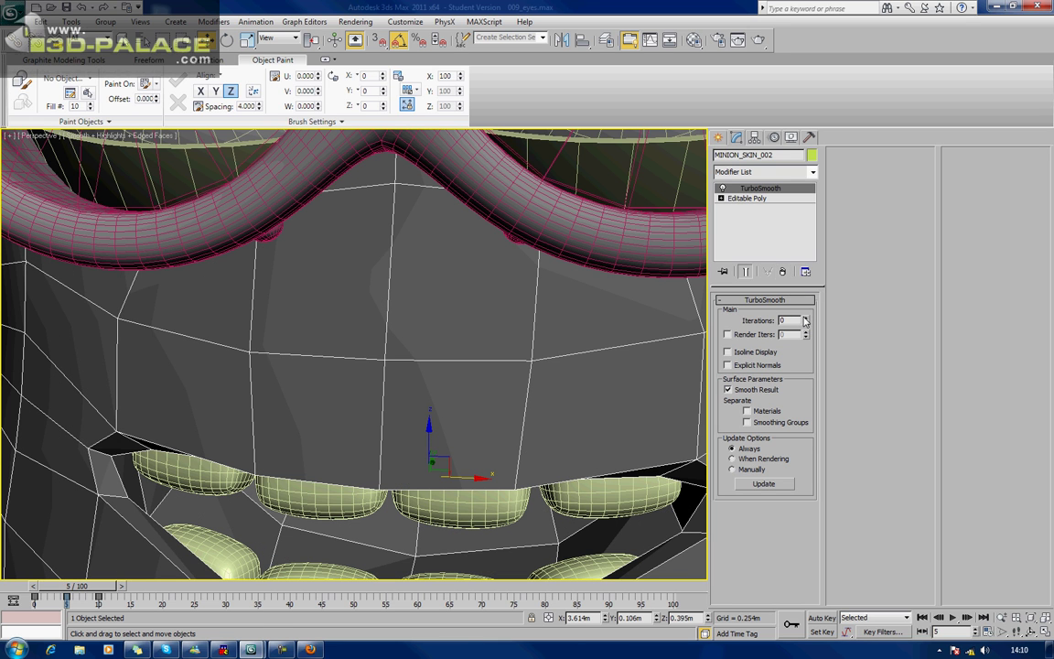
left_click(783, 273)
key("1")
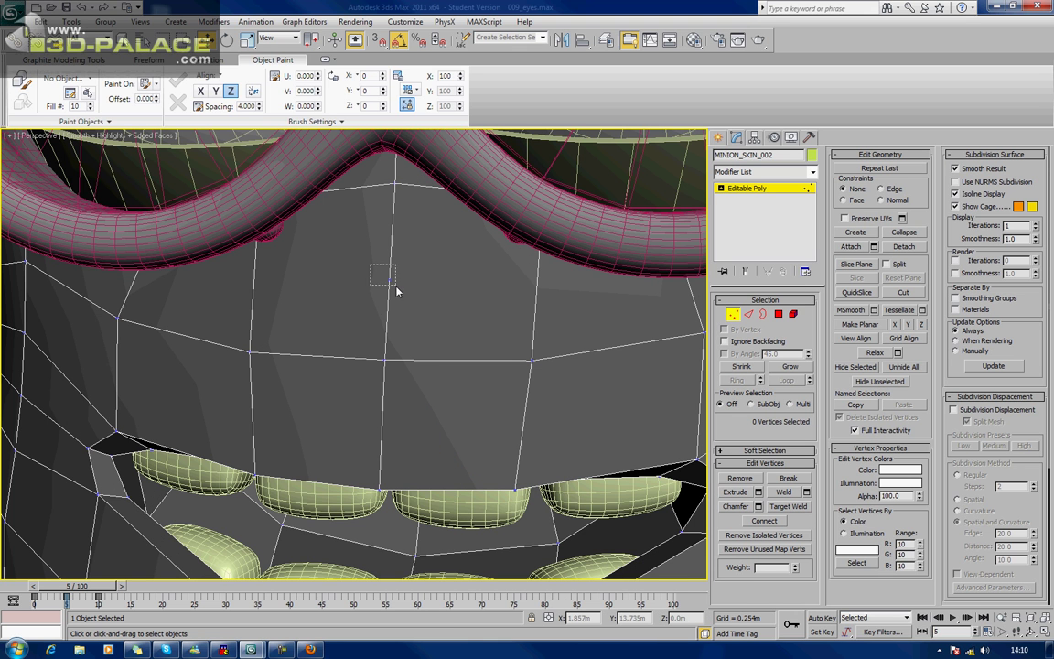
left_click_drag(404, 290, 407, 292)
key("BackSpace")
left_click(732, 314)
Step: Reapply a TurboSmooth modifier to the minion's skin
left_click(789, 172)
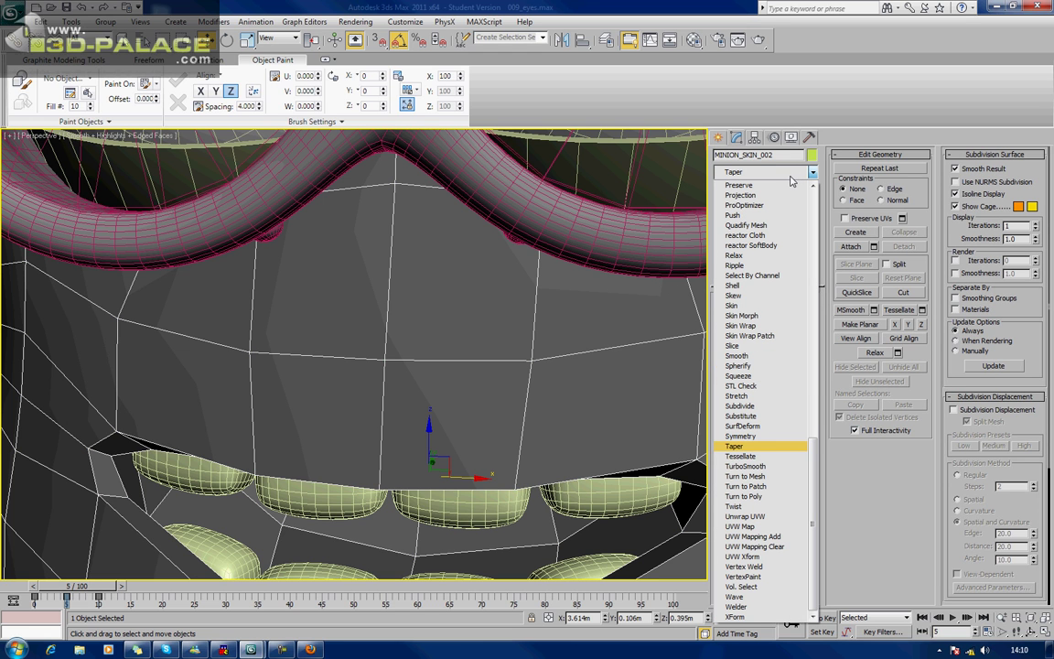
key("t")
key("t")
key("t")
key("Up")
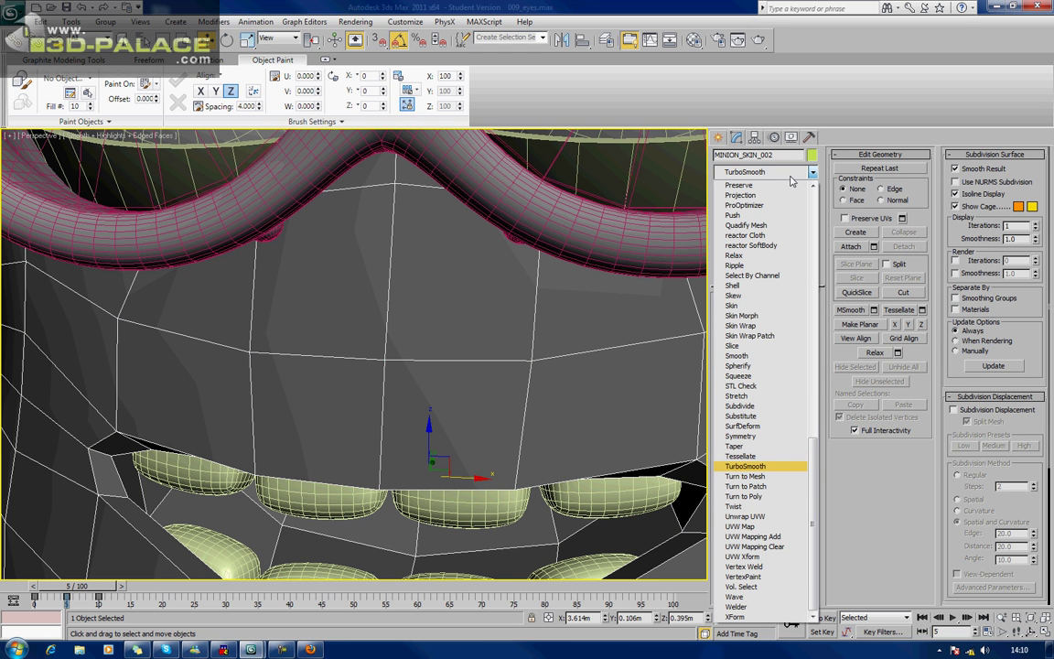
key("Return")
Step: Turn off edged faces and examine the whole smoothed minion from both sides
scroll(522, 302, "down", 10)
scroll(426, 305, "up", 5)
middle_click_drag(427, 306, 471, 316, "alt")
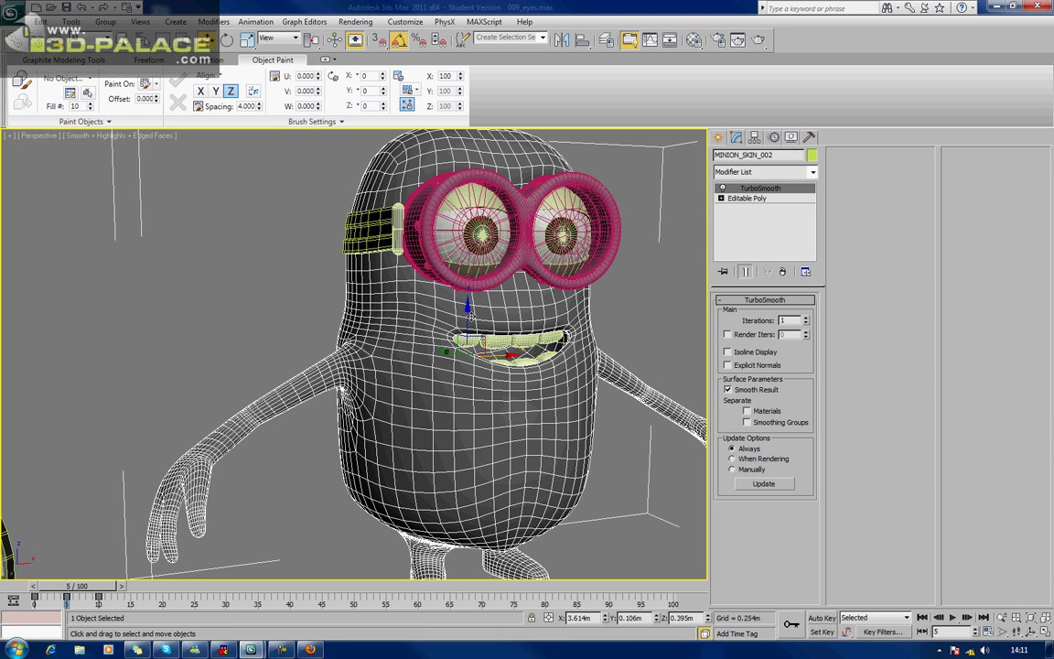
middle_click_drag(469, 308, 316, 210)
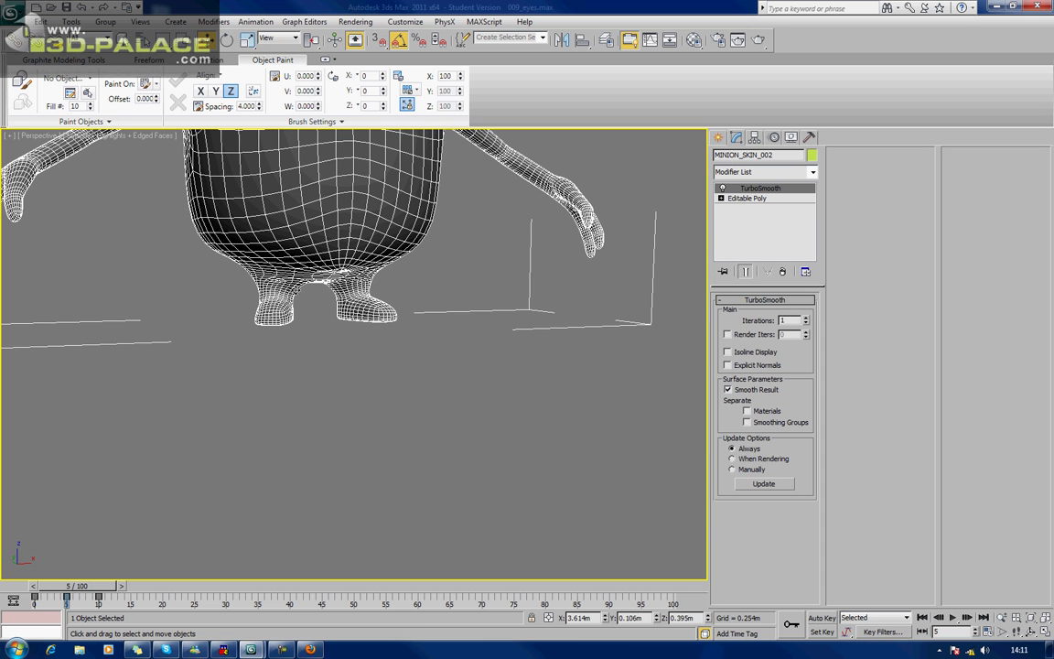
scroll(448, 261, "down", 10)
key("F4")
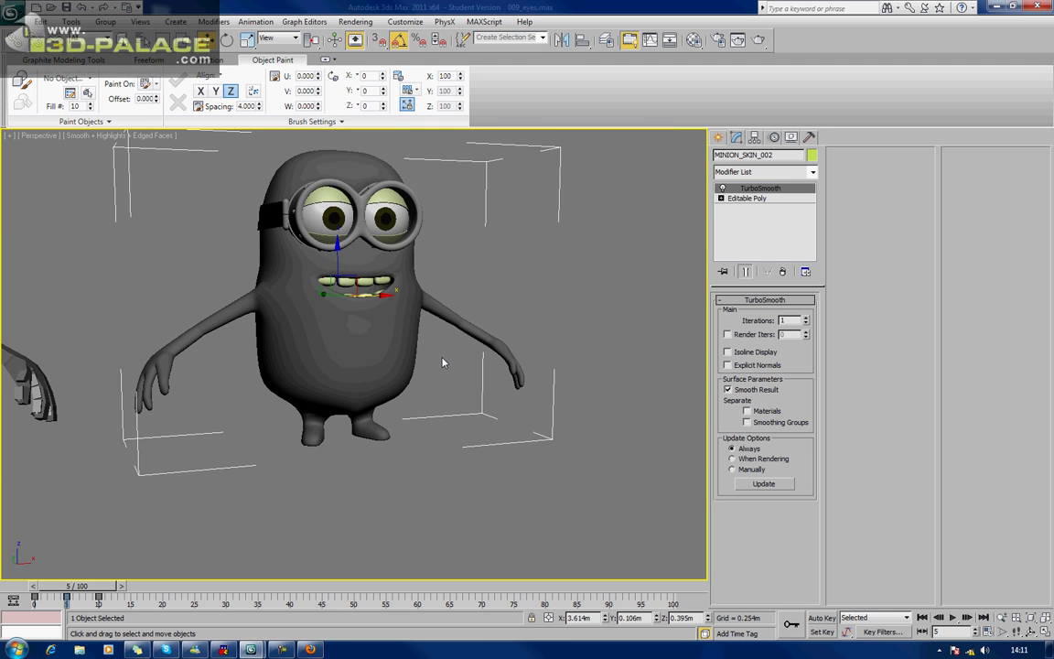
middle_click_drag(438, 358, 480, 375, "alt")
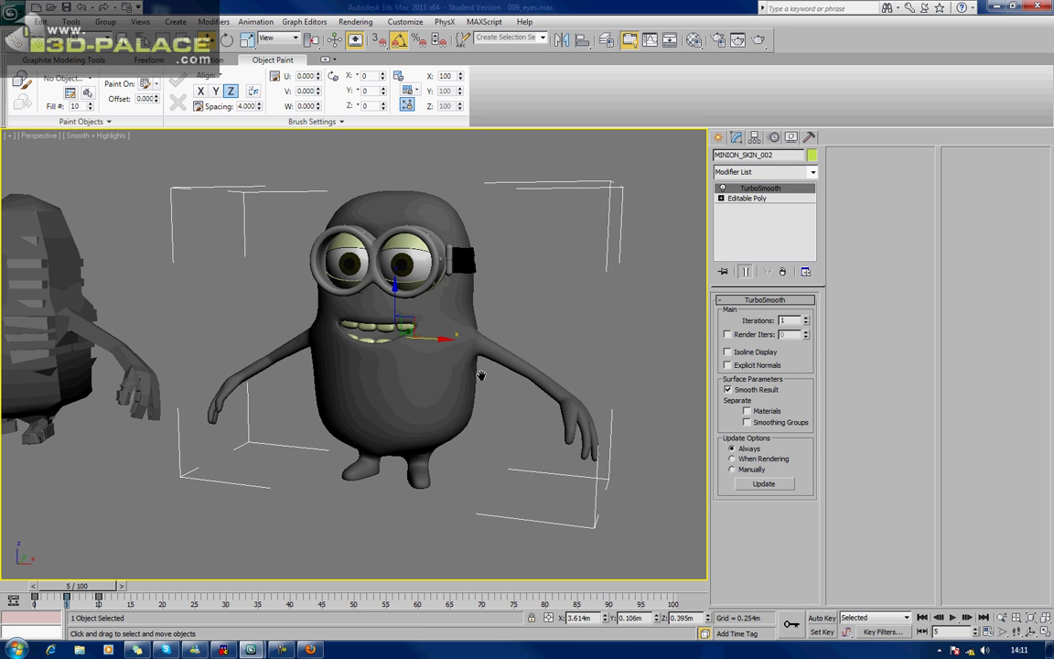
Step: Open the Material Editor and select the skin's 02 - Default material
key("m")
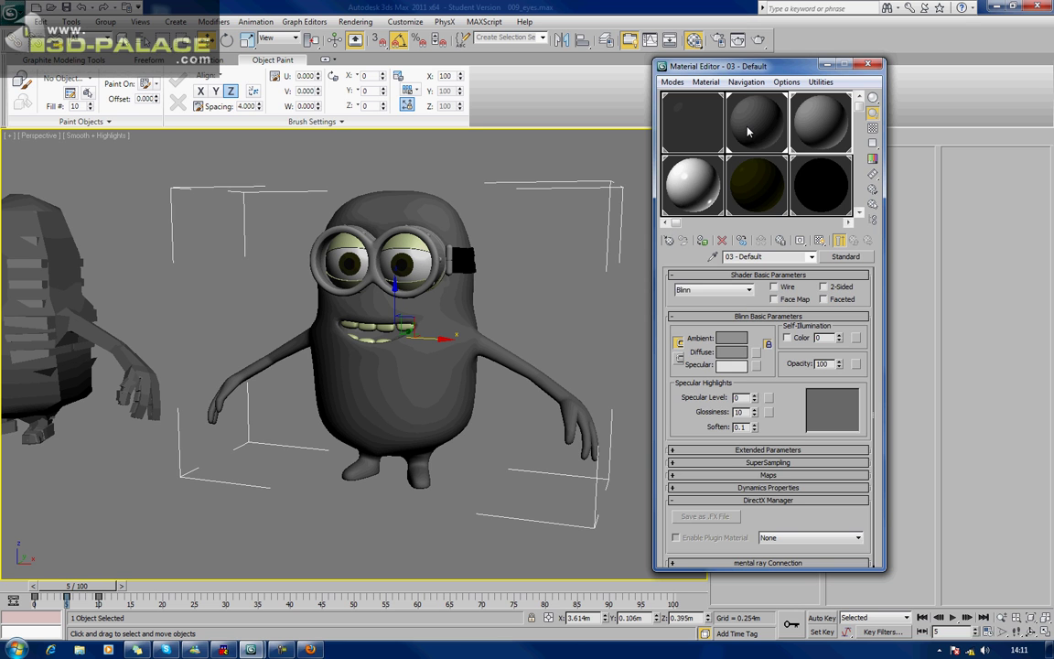
left_click(748, 174)
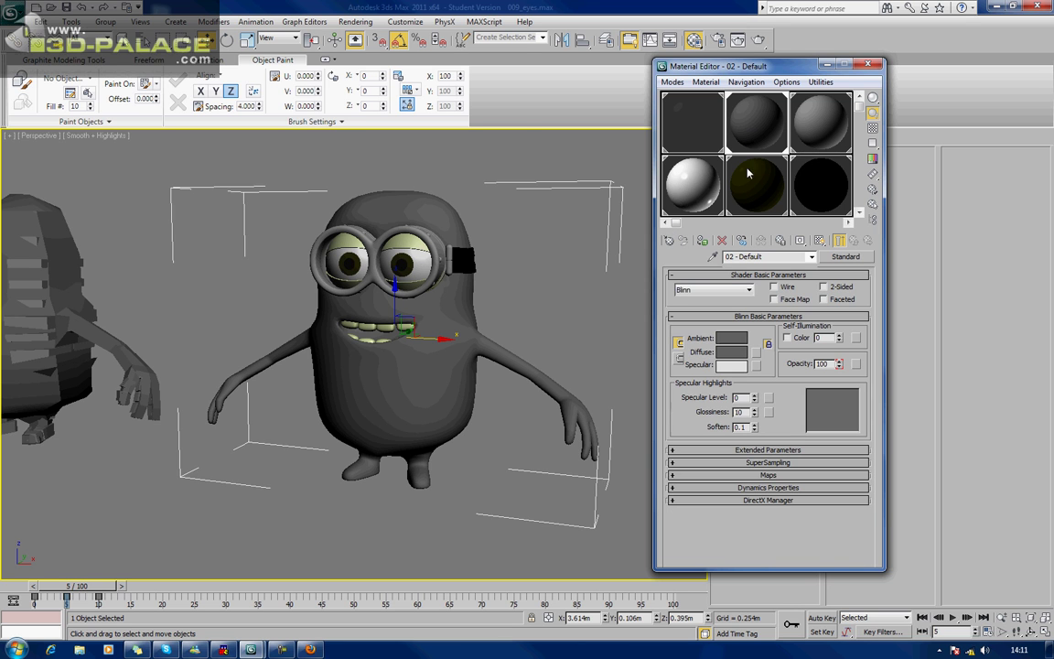
left_click(731, 351)
left_click(290, 85)
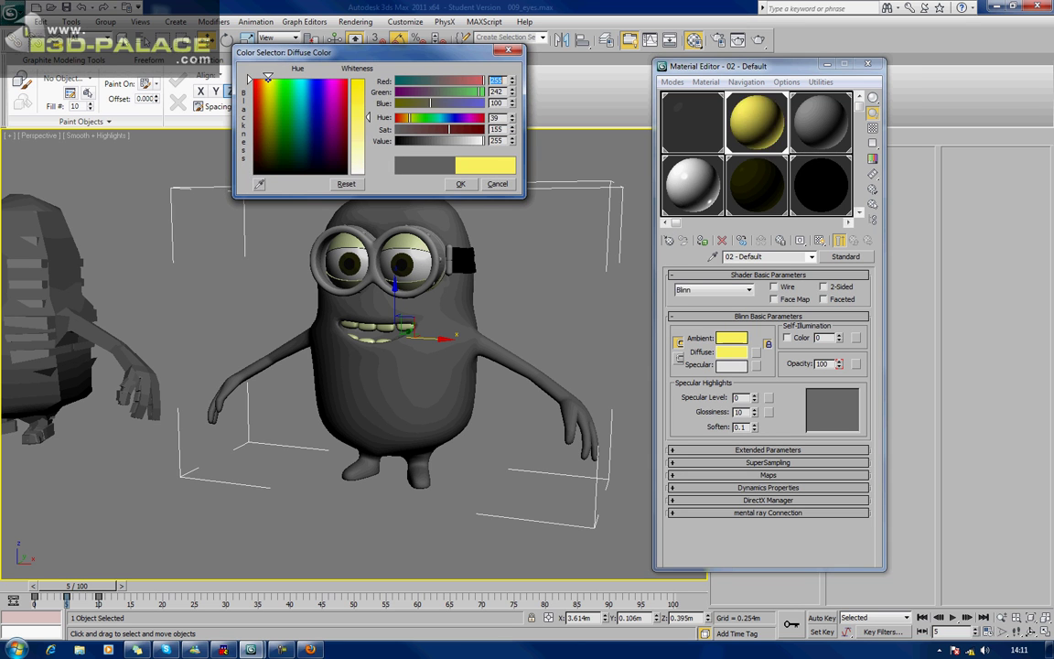
left_click_drag(268, 77, 265, 78)
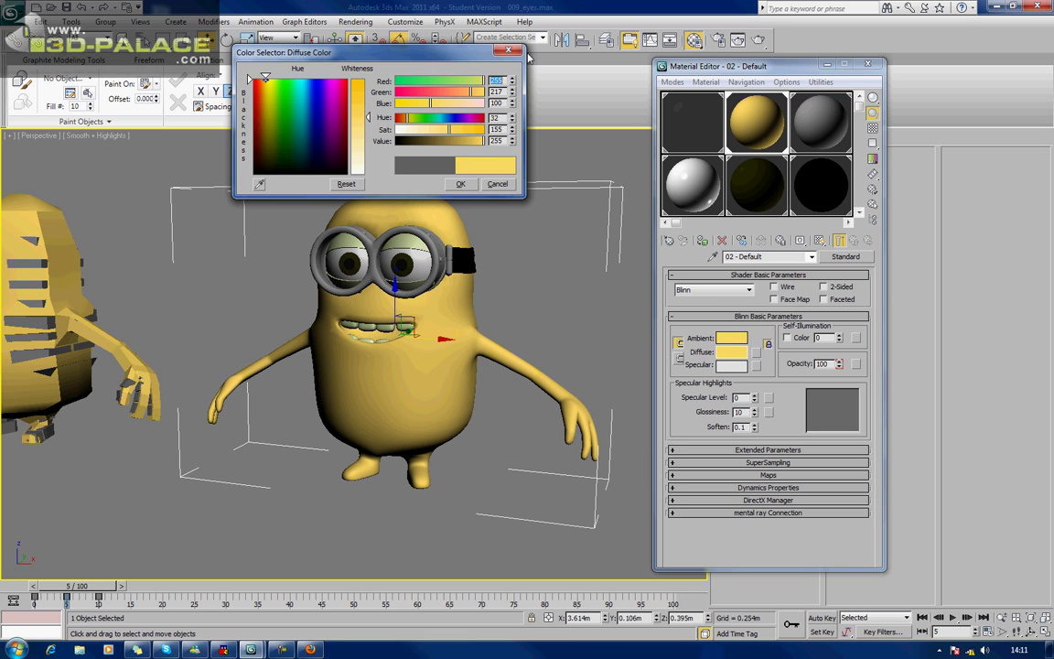
left_click(506, 51)
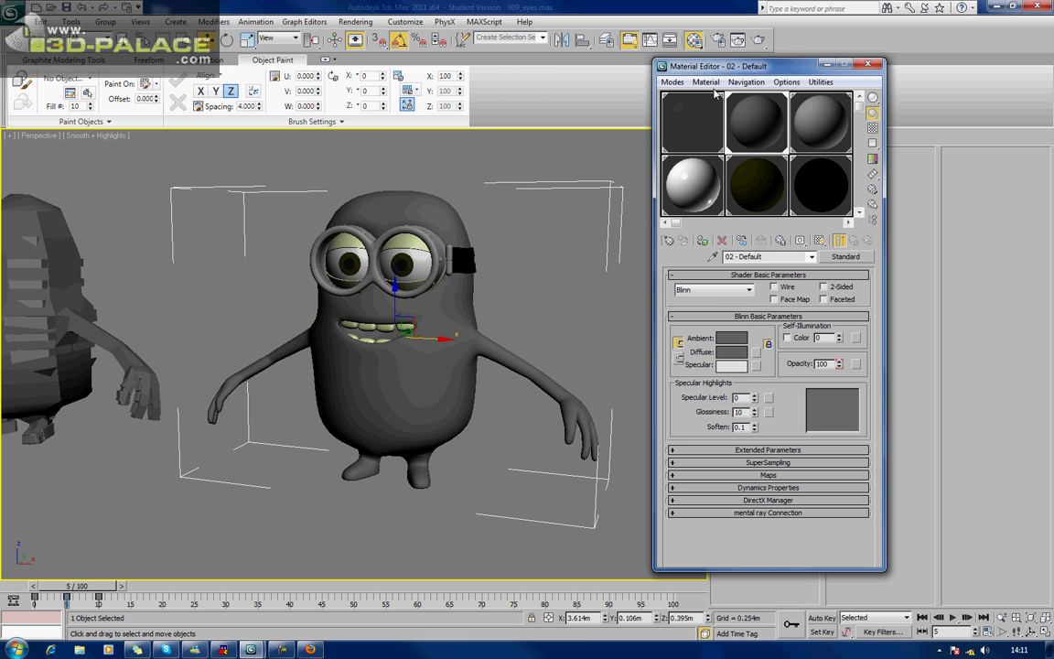
Step: Set the 02 - Default material's diffuse colour to bright yellow (RGB 253, 255, 100), close the Material Editor, and deselect the skin
left_click(729, 353)
left_click(267, 77)
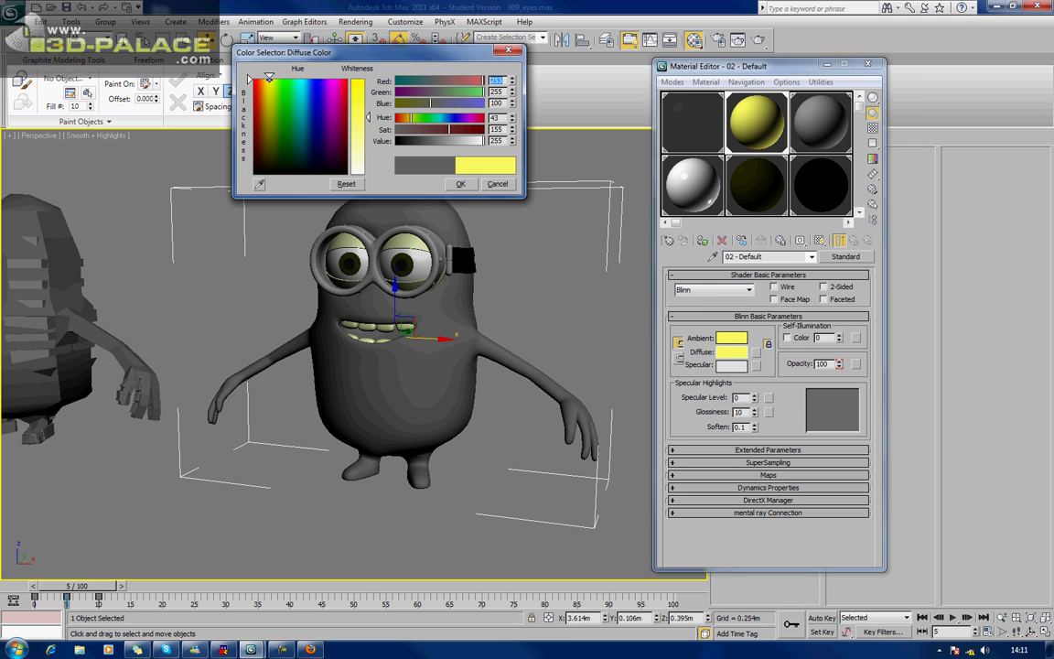
left_click(461, 184)
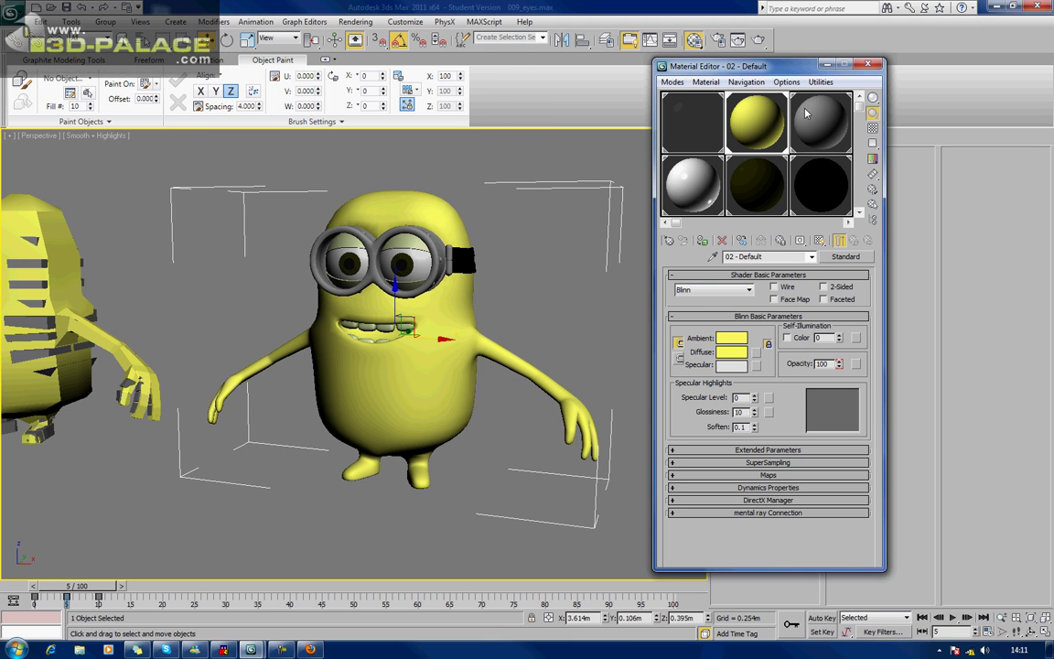
left_click(867, 64)
left_click(626, 280)
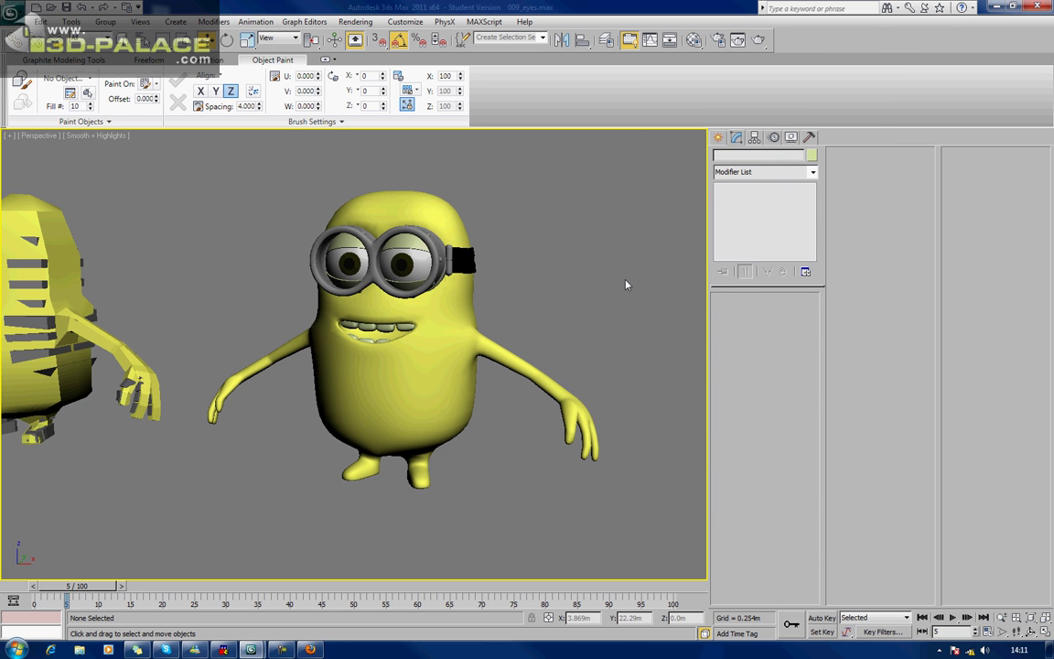
mouse_move(576, 288)
middle_mouse_down("alt")
mouse_move(502, 289)
mouse_move(633, 287)
mouse_move(588, 286)
mouse_move(527, 322)
mouse_move(501, 323)
mouse_move(482, 294)
mouse_move(537, 298)
mouse_move(473, 292)
mouse_move(478, 282)
mouse_move(610, 287)
mouse_move(576, 290)
middle_mouse_up("alt")
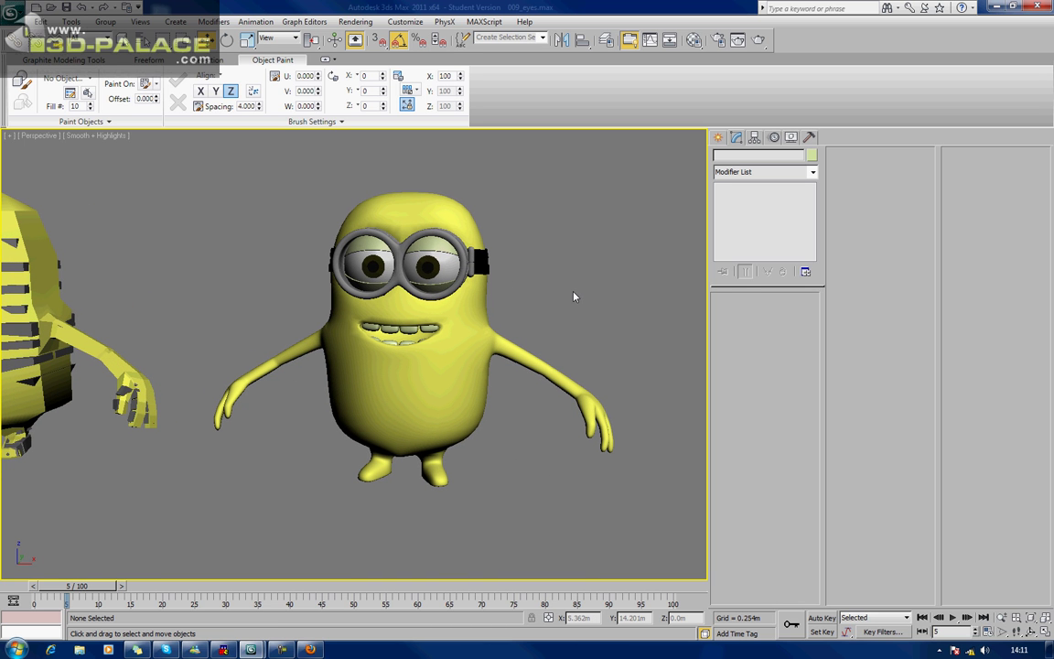